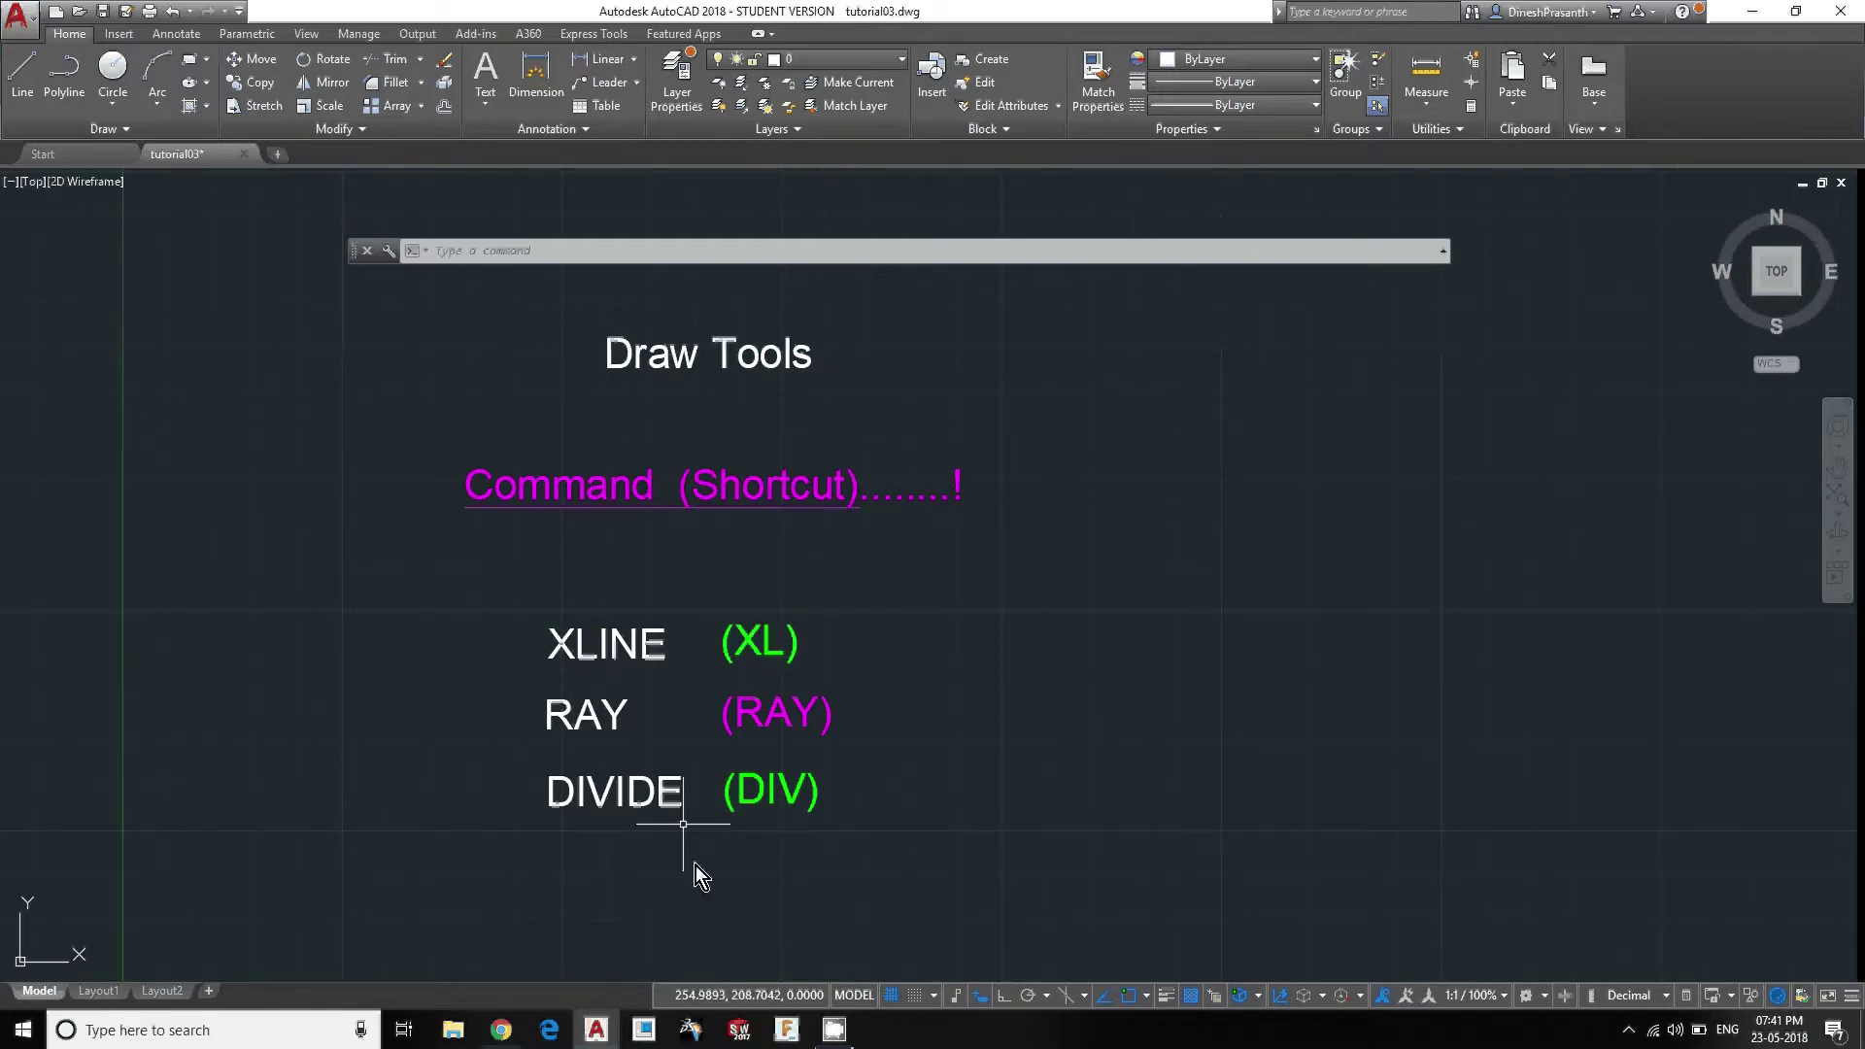
Examine the notes describing the XLINE and RAY commands and their start and end points.
scroll(773, 591, "down", 5)
mouse_move(866, 472)
middle_mouse_down()
mouse_move(864, 851)
mouse_move(610, 651)
middle_mouse_up()
scroll(642, 621, "up", 4)
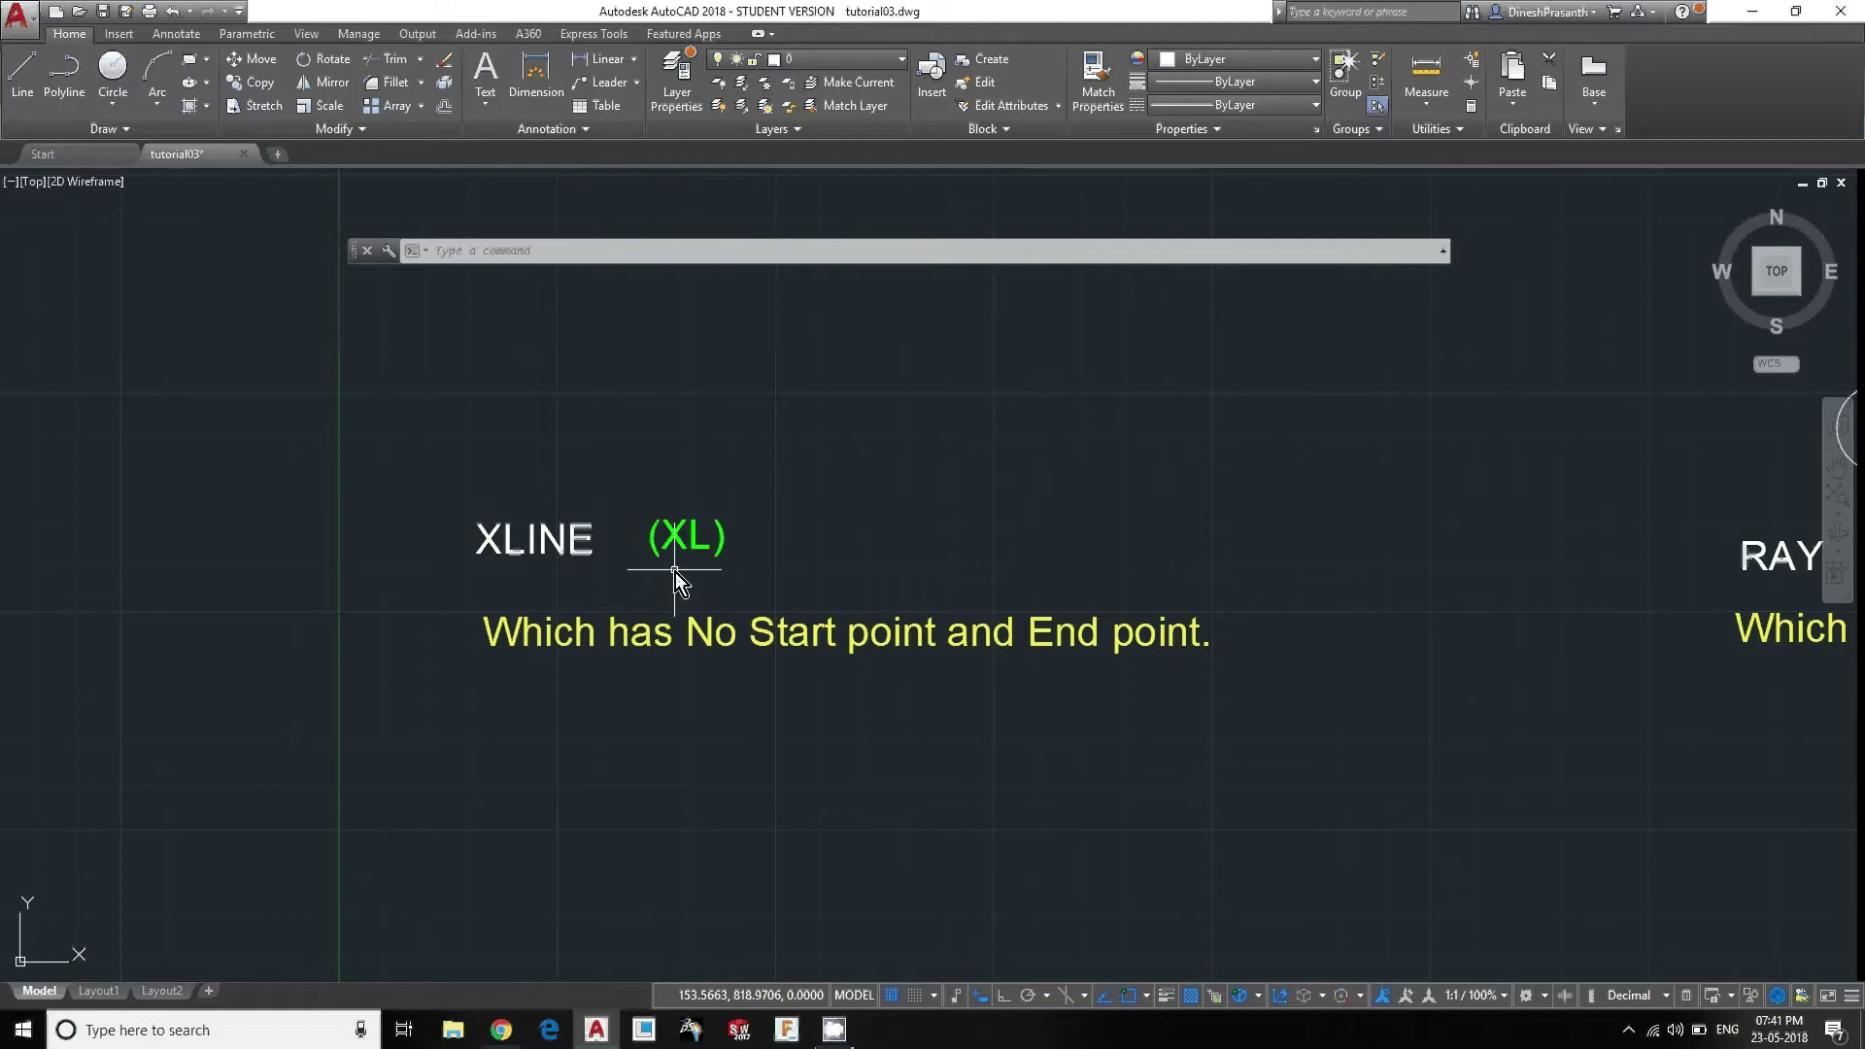
middle_click_drag(666, 489, 686, 587)
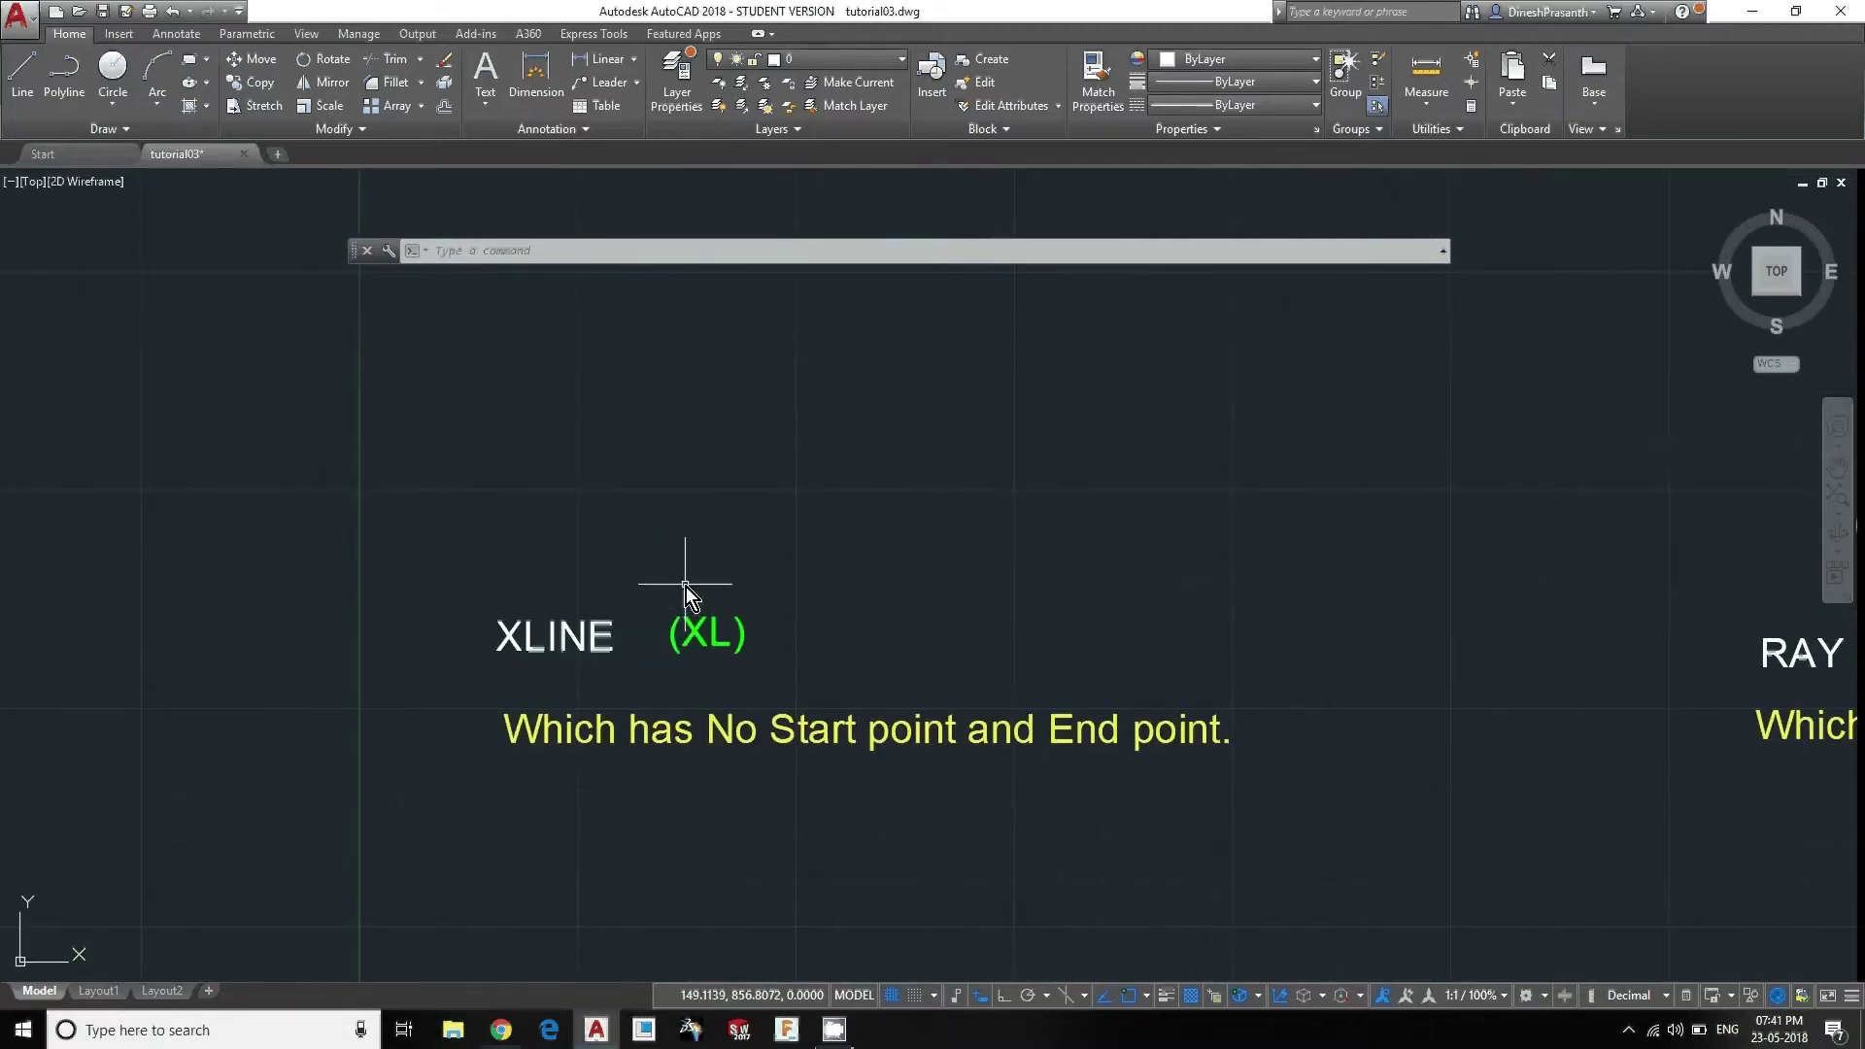
middle_click_drag(984, 620, 668, 573)
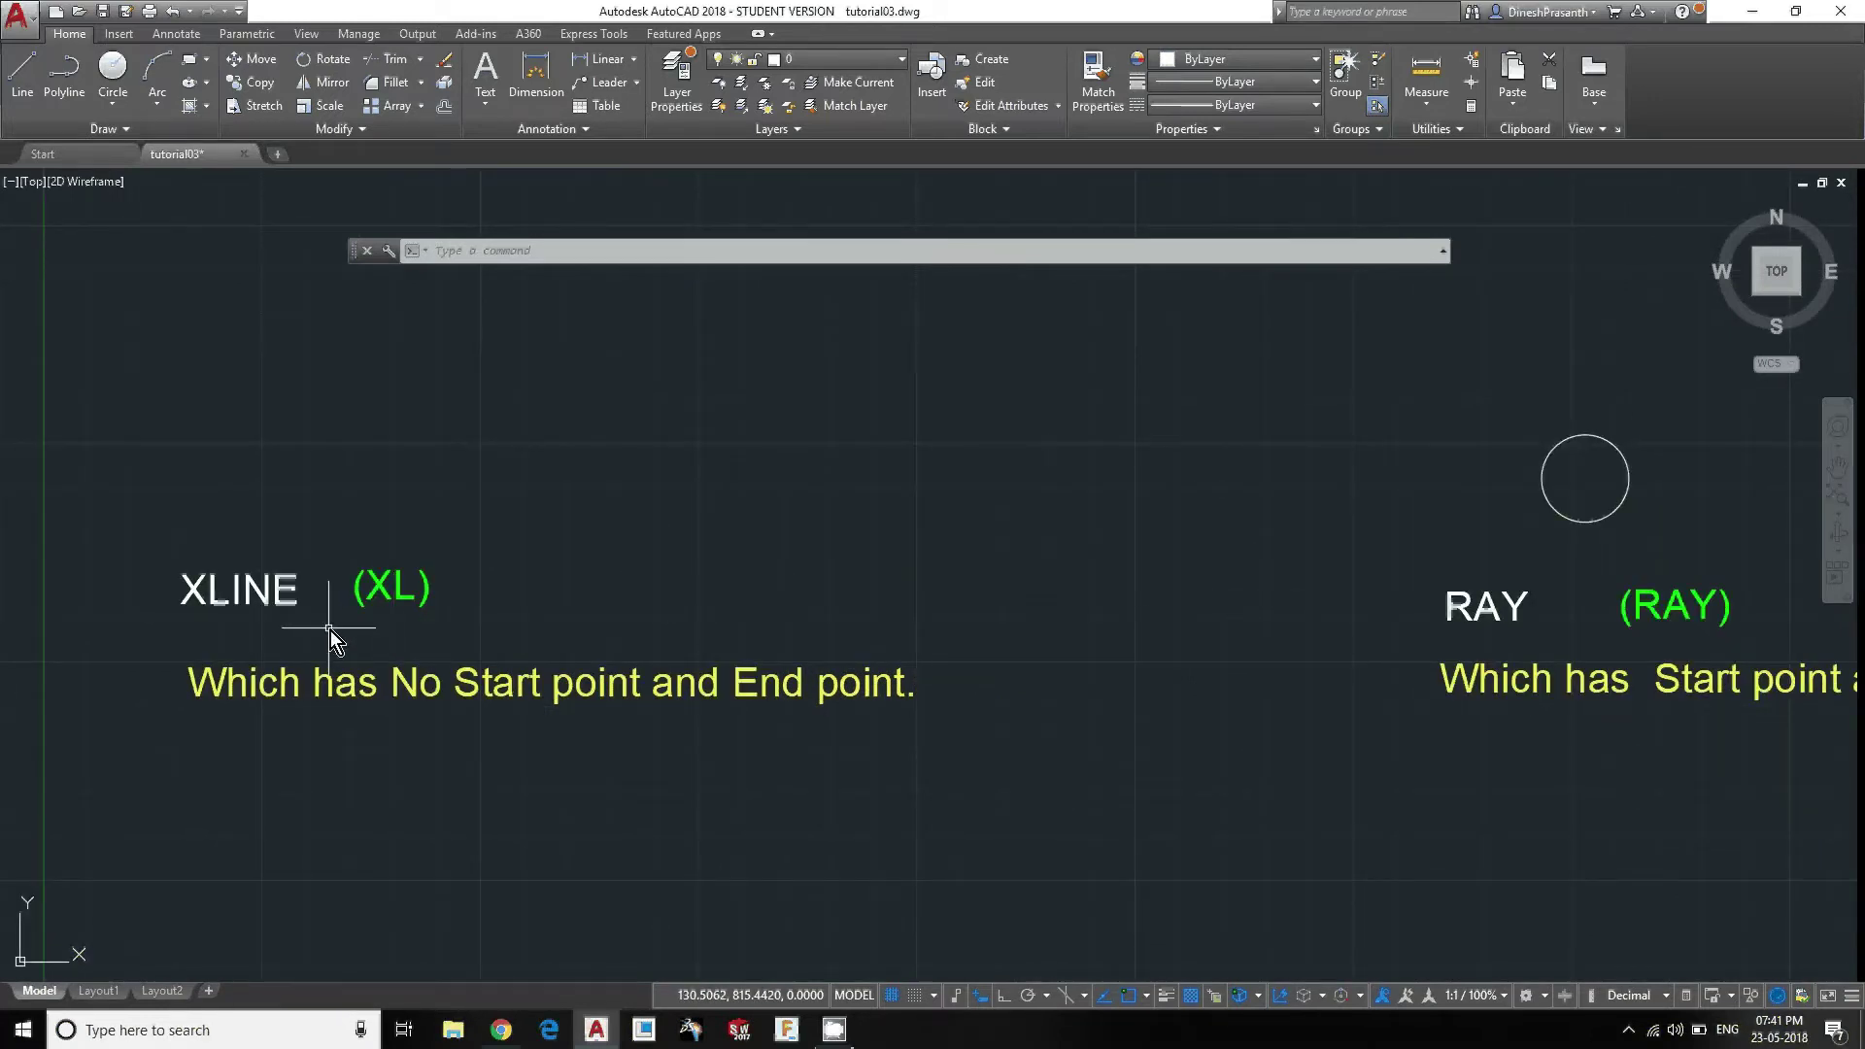
middle_click_drag(1551, 666, 1412, 657)
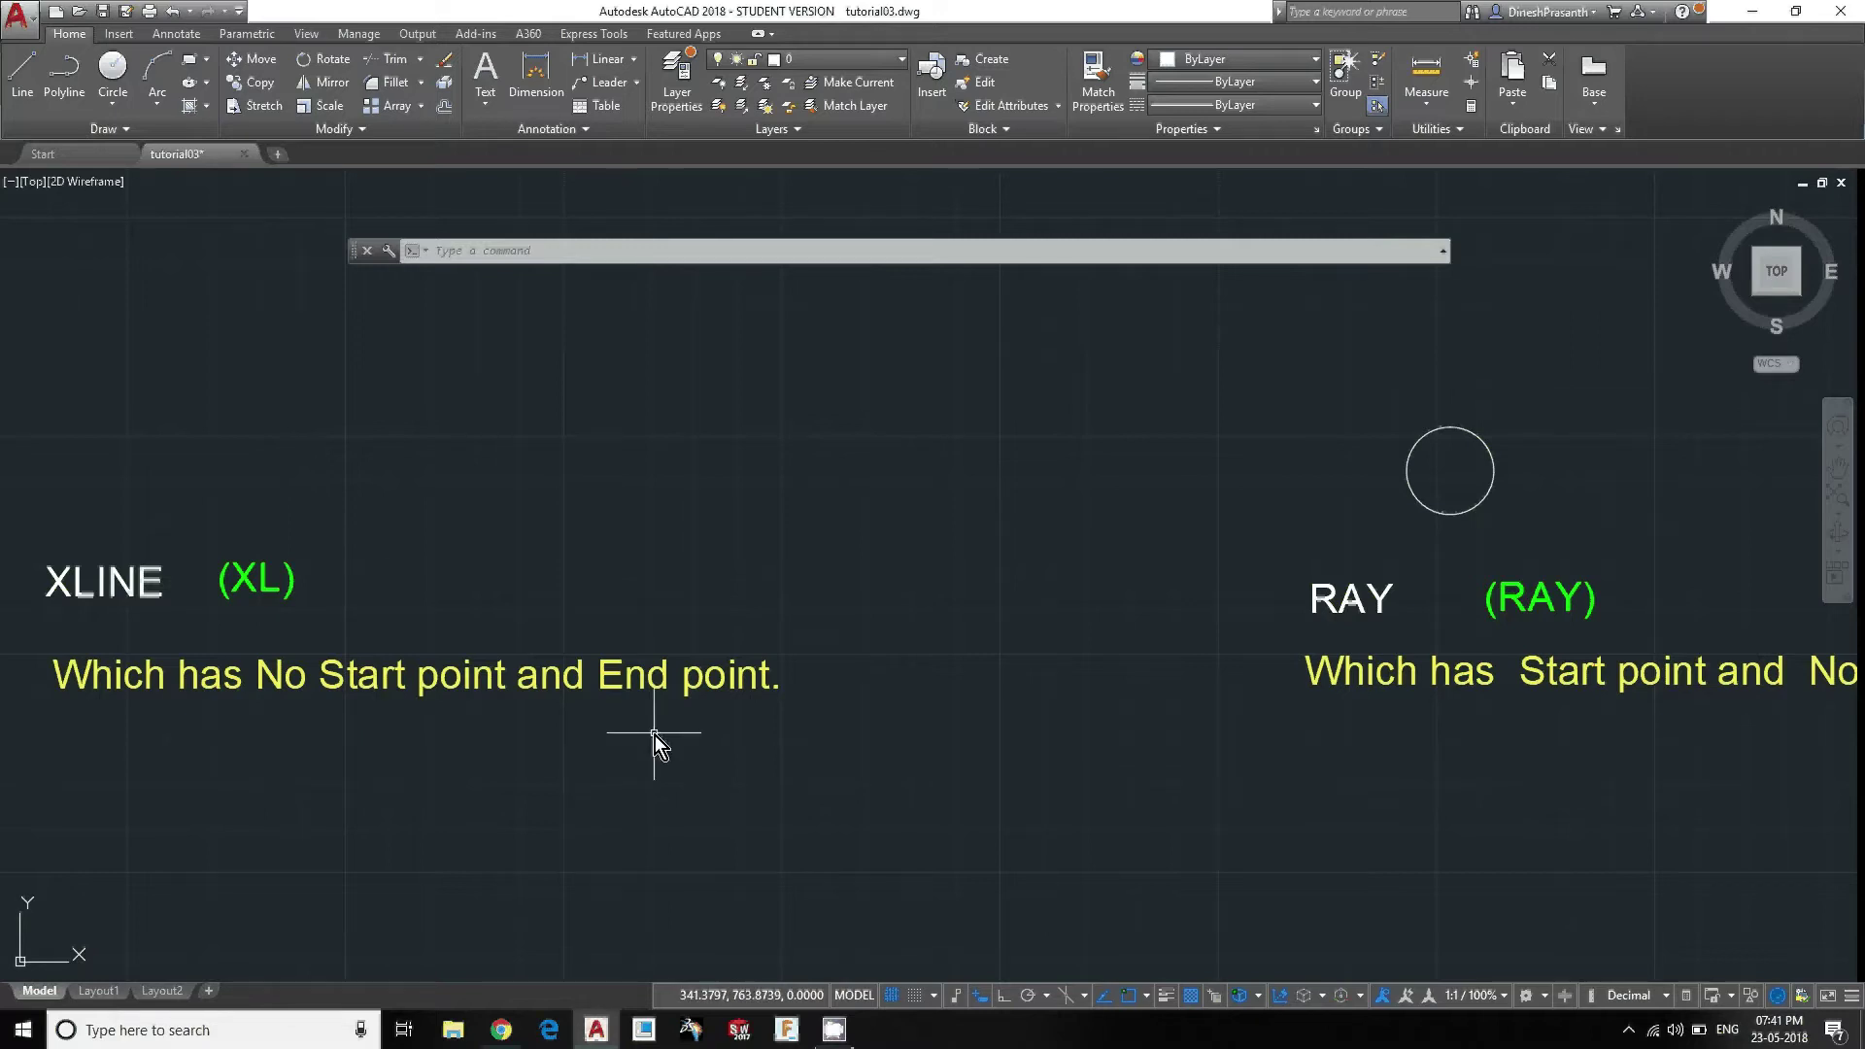
middle_click_drag(1508, 719, 862, 719)
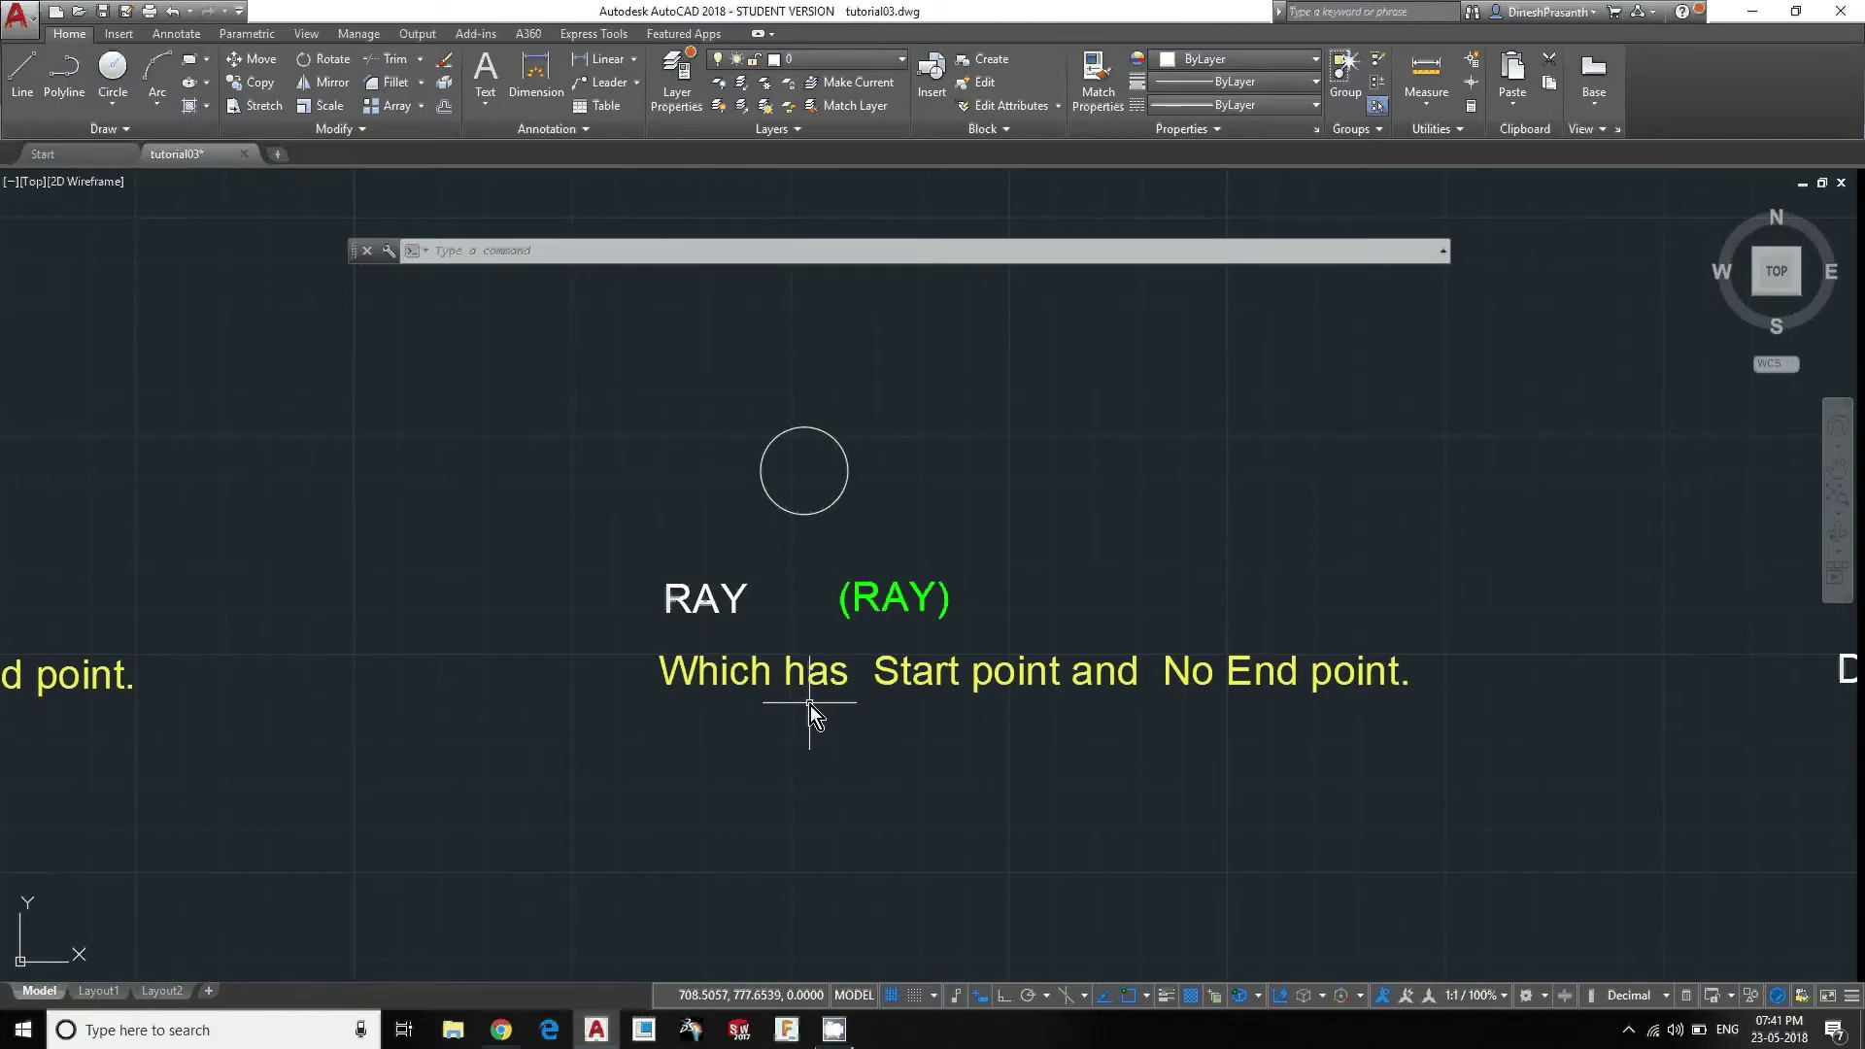
scroll(817, 691, "down", 6)
middle_click_drag(762, 707, 914, 656)
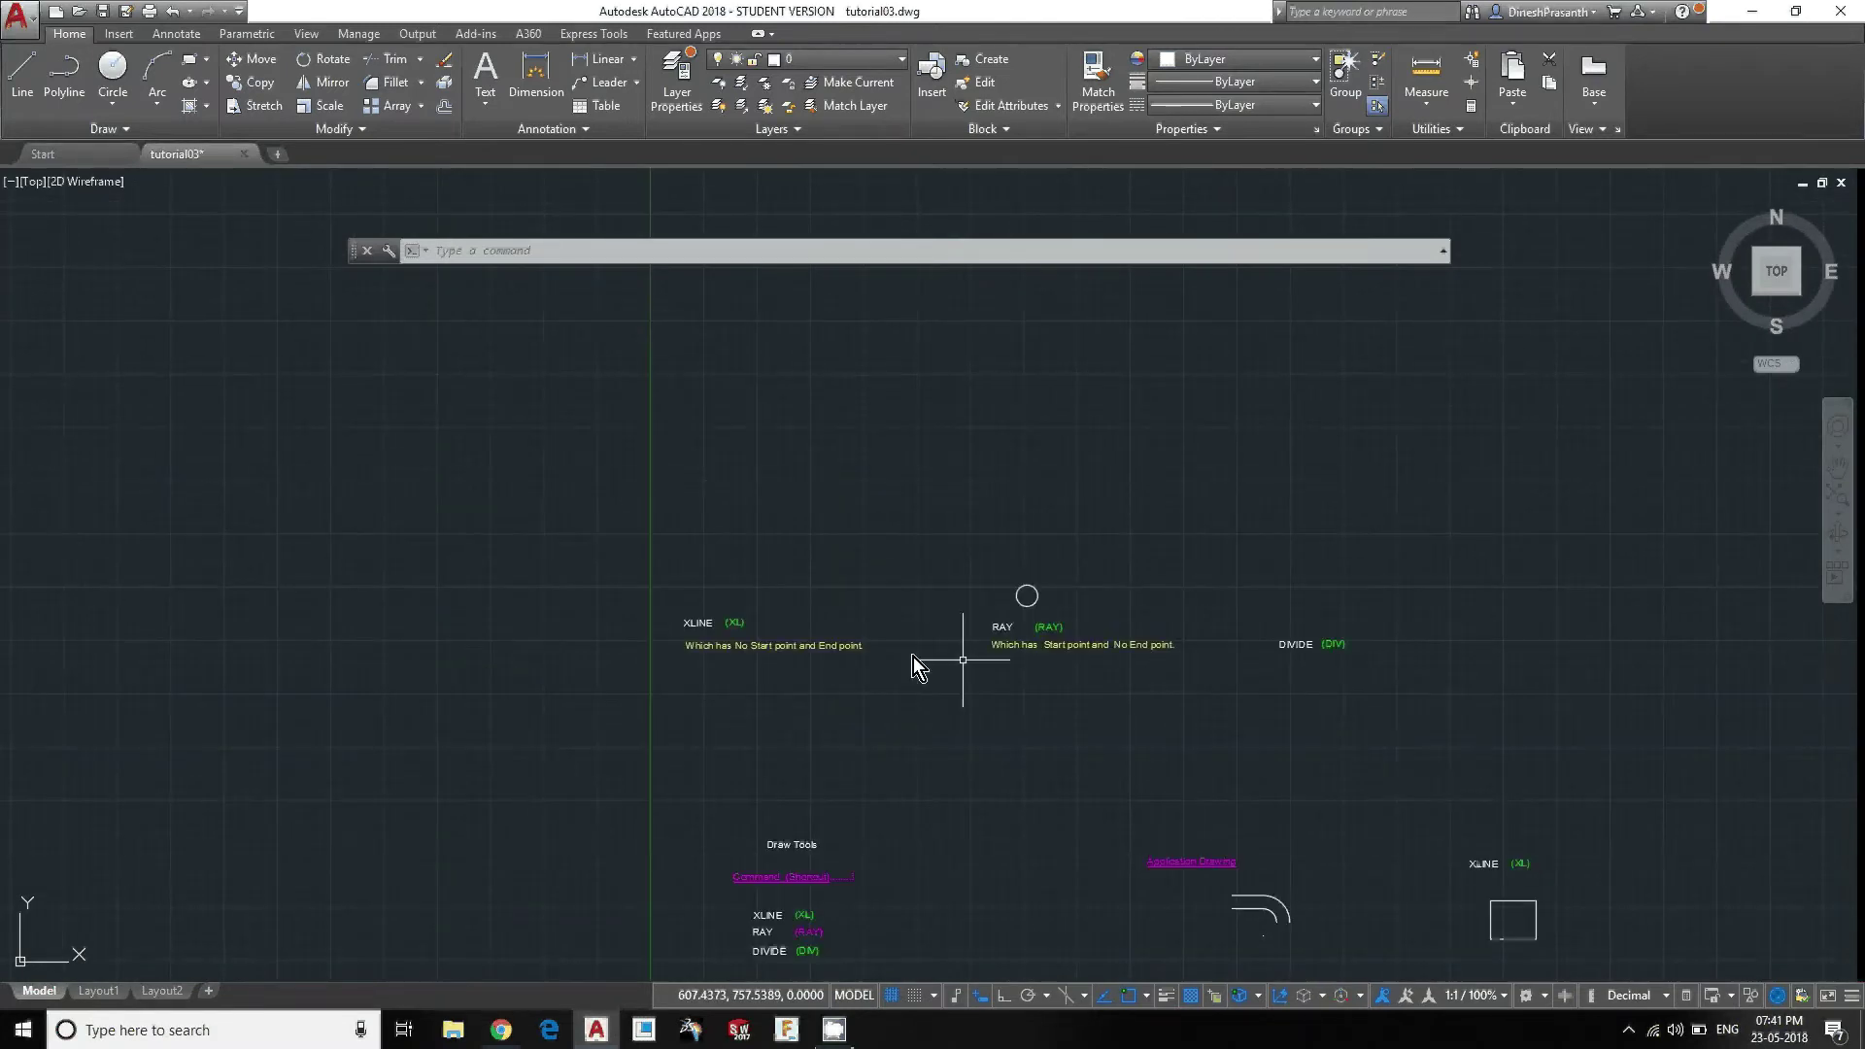
scroll(760, 632, "up", 6)
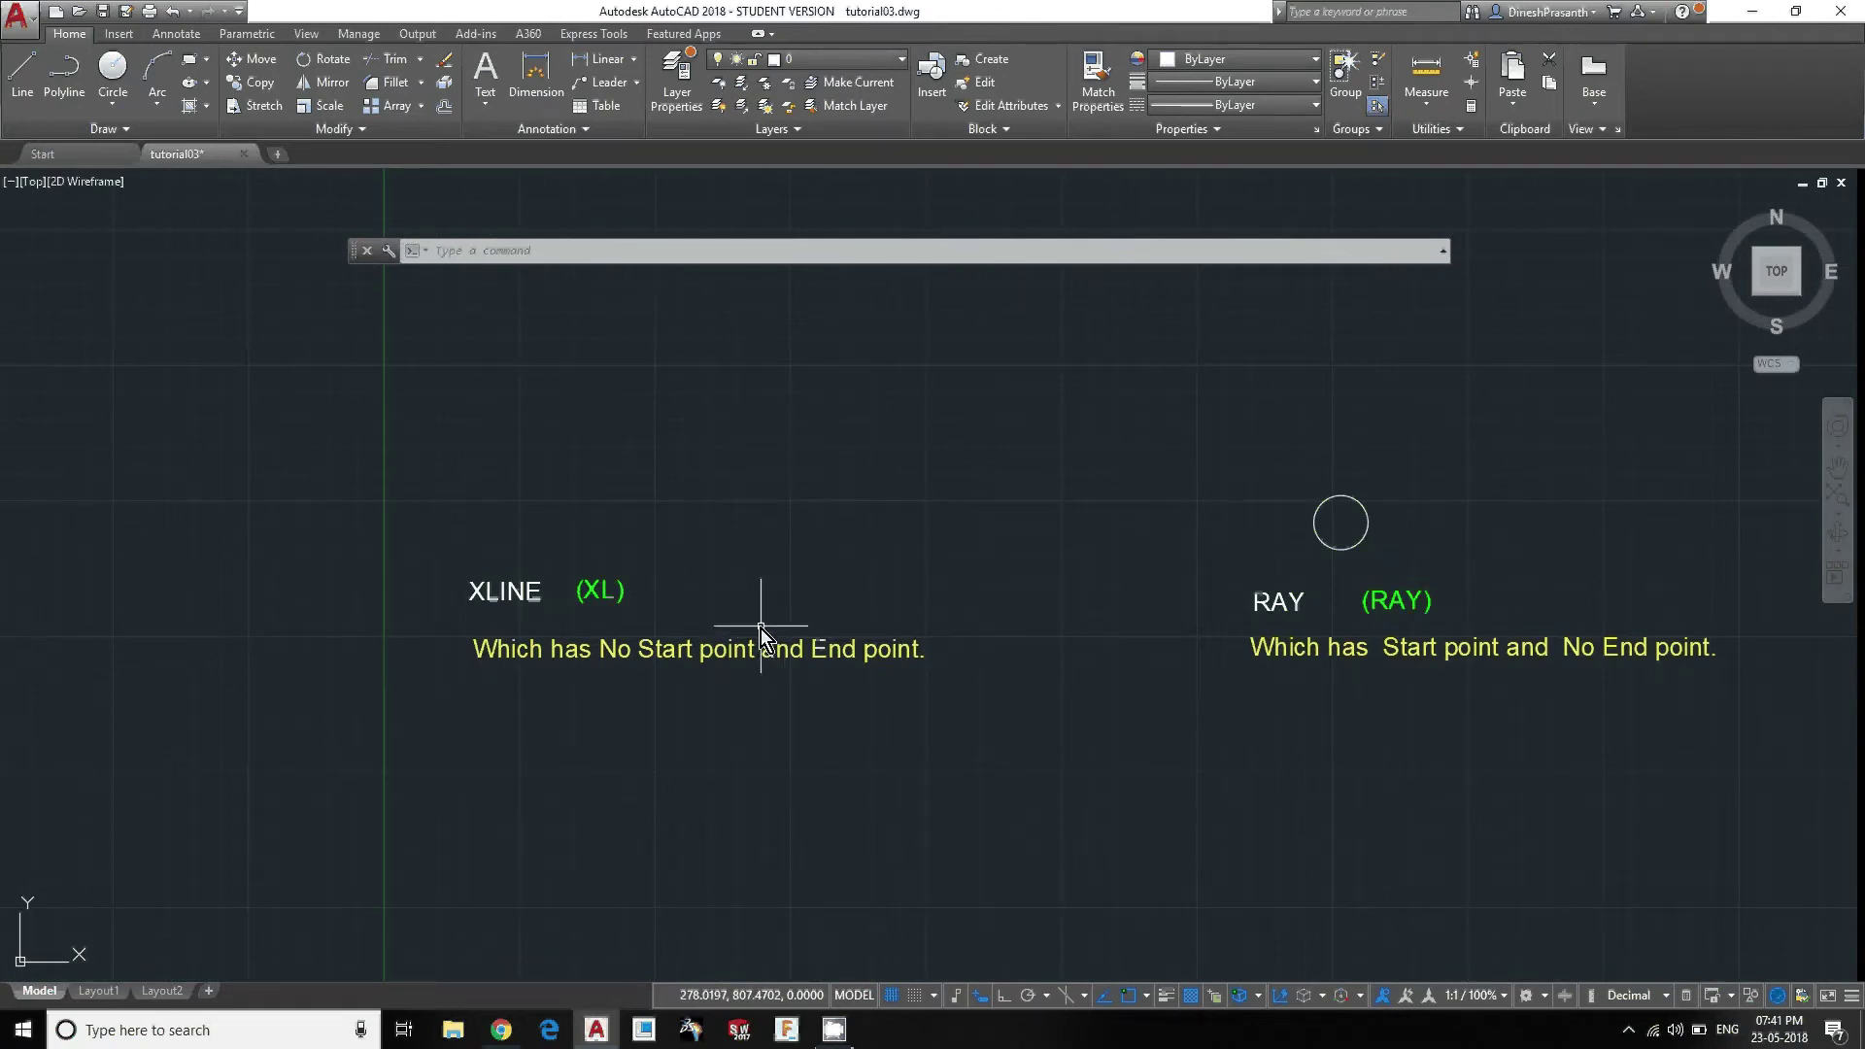
scroll(663, 593, "up", 2)
scroll(694, 622, "down", 2)
scroll(823, 573, "up", 2)
scroll(777, 551, "up", 2)
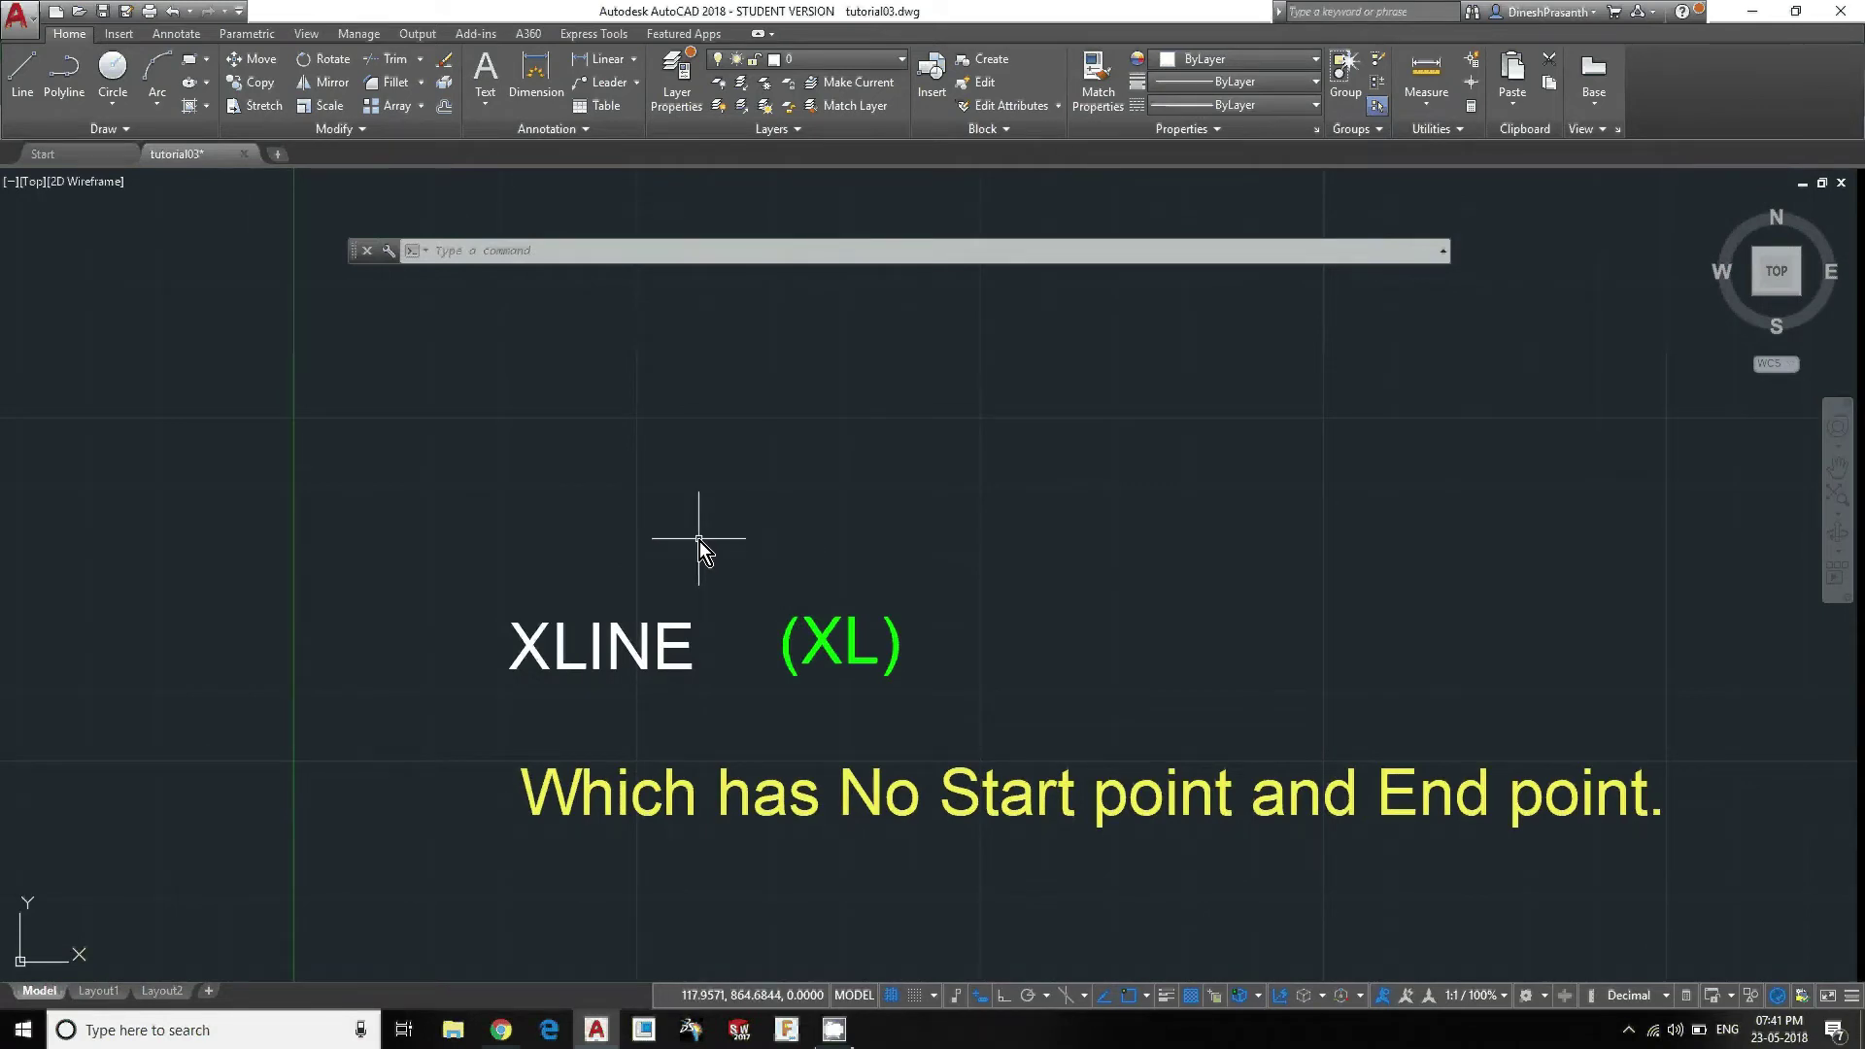
Draw four construction lines at different angles through one common point above the XLINE label.
key("Escape")
key("Escape")
type("Xl")
key("Return")
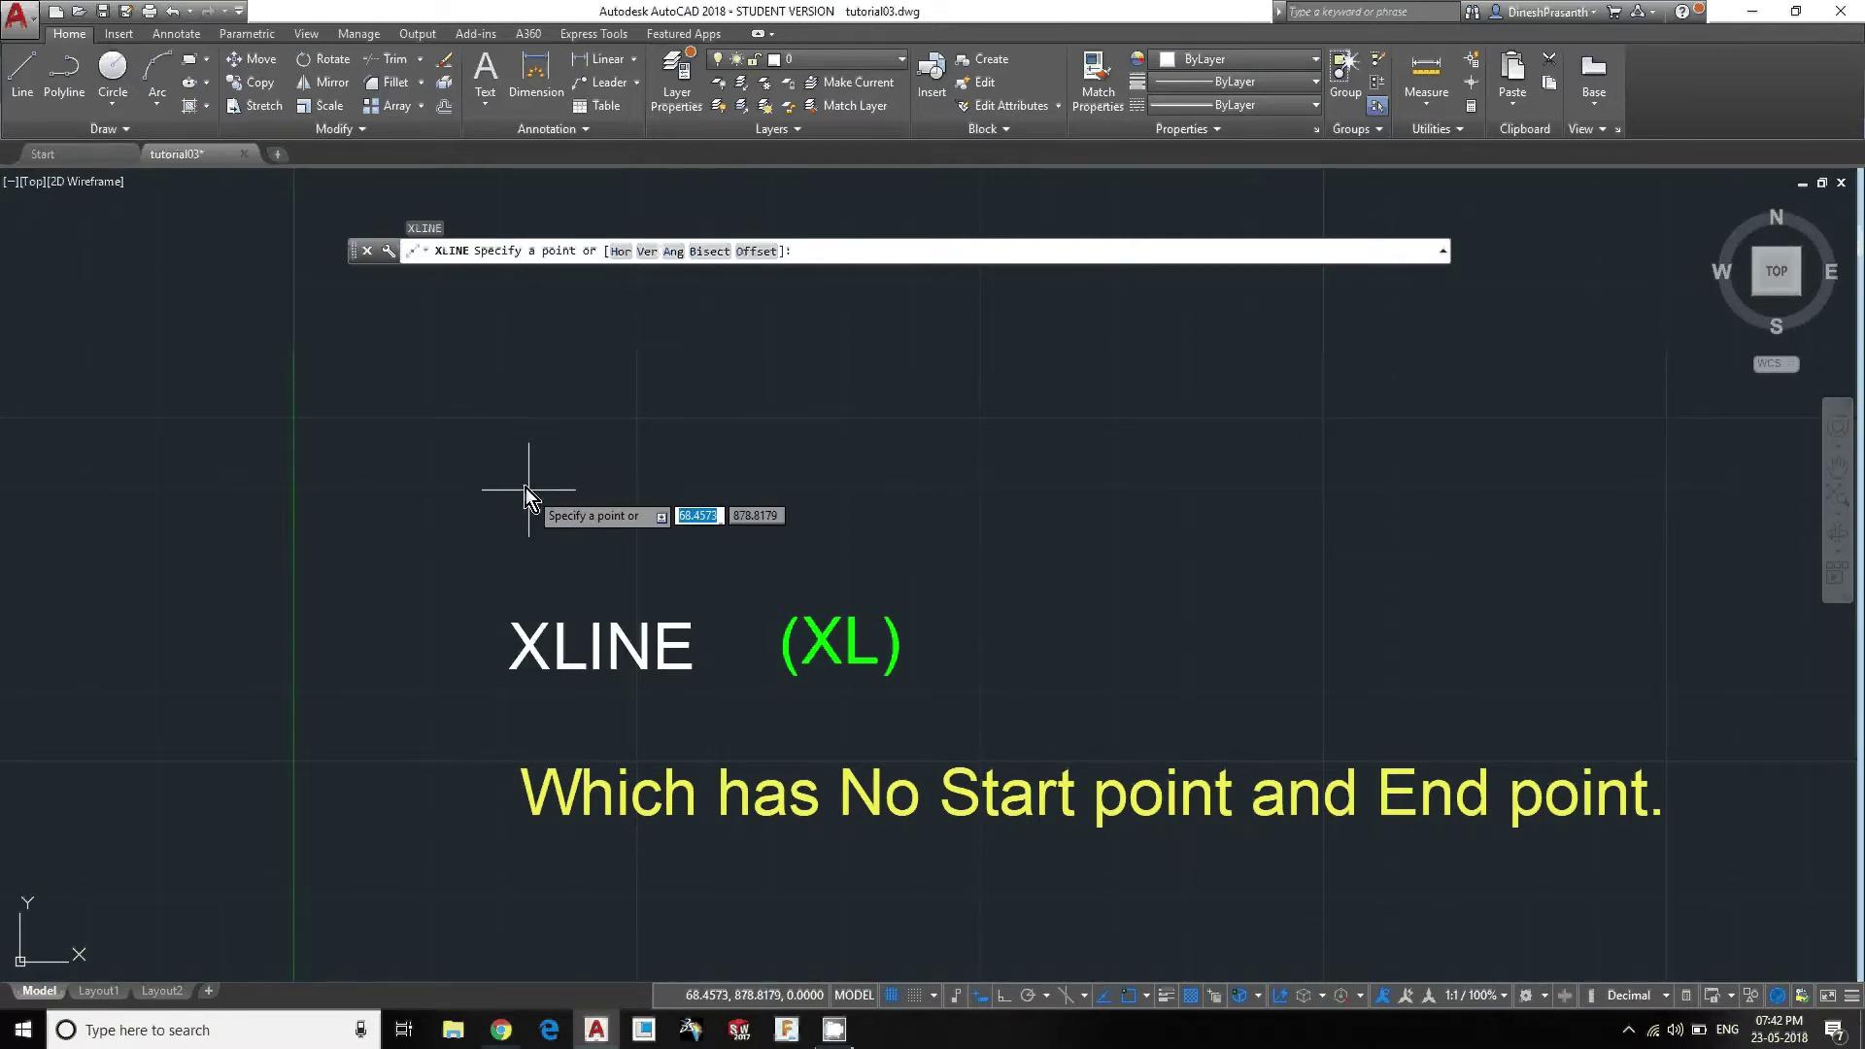
left_click(471, 461)
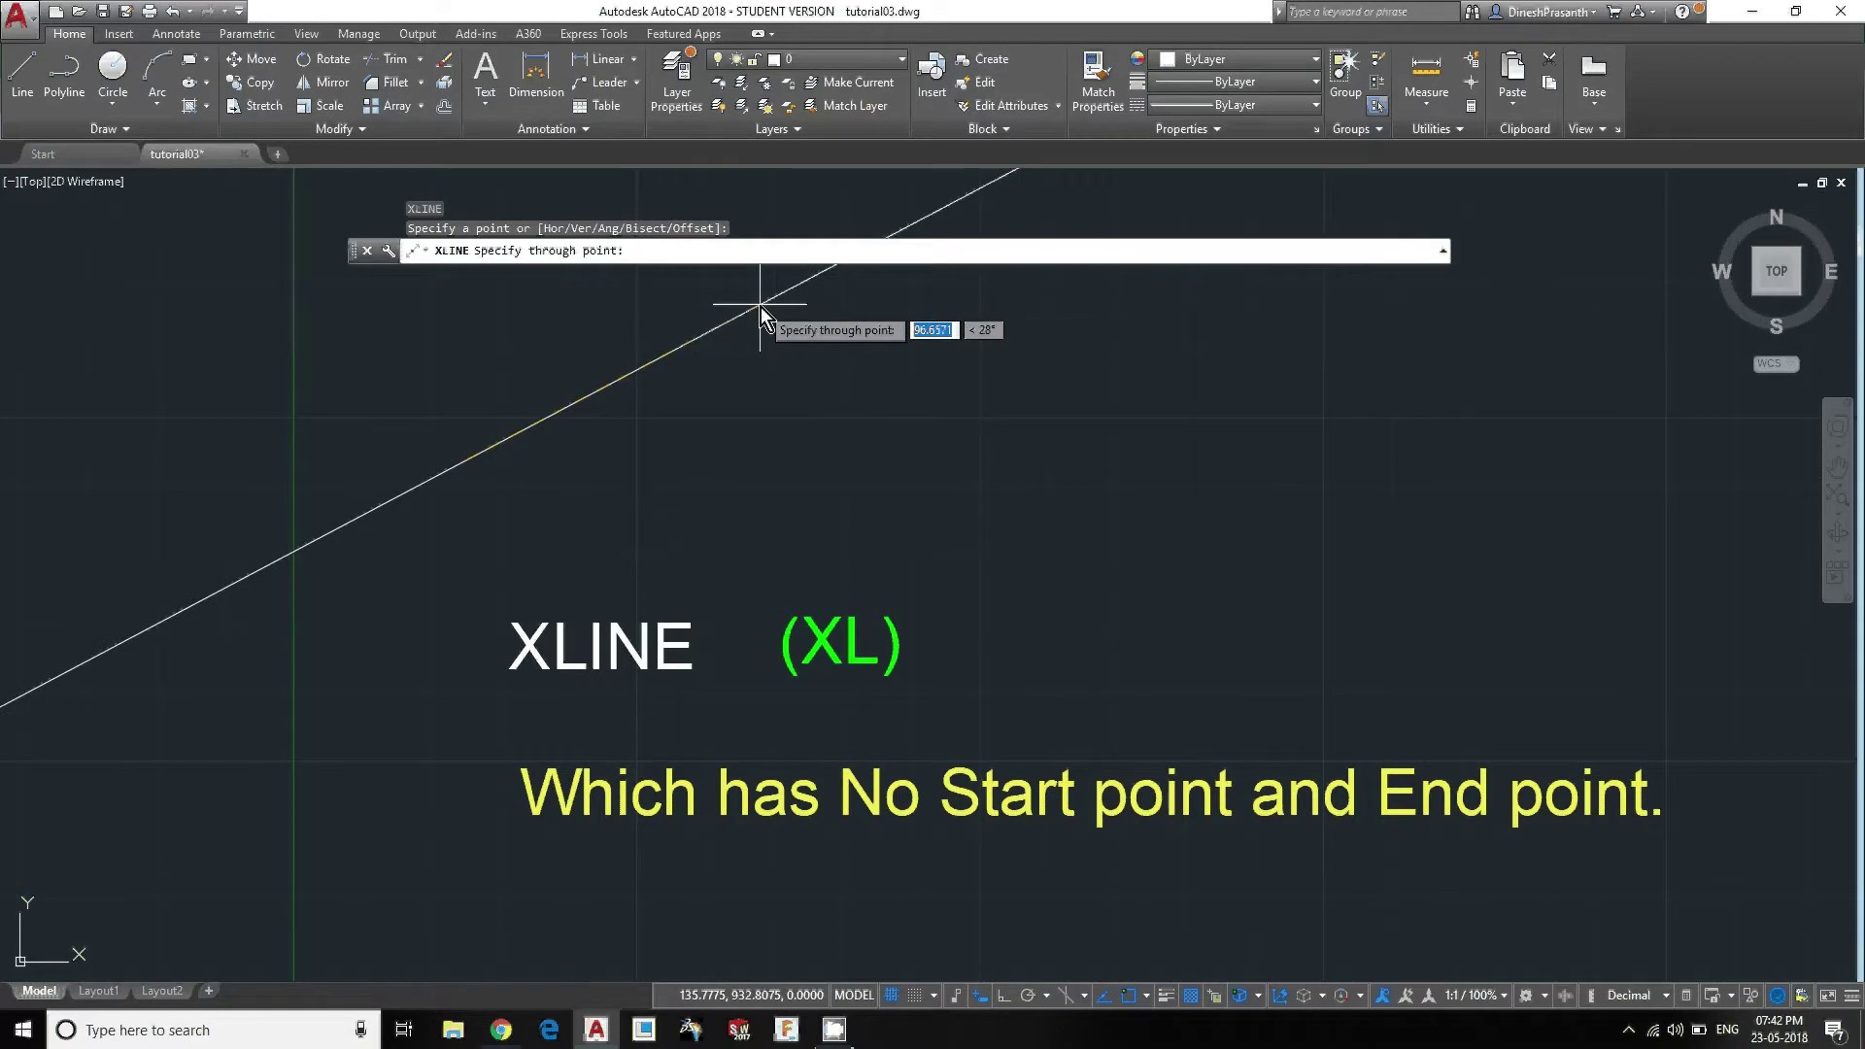
left_click(674, 281)
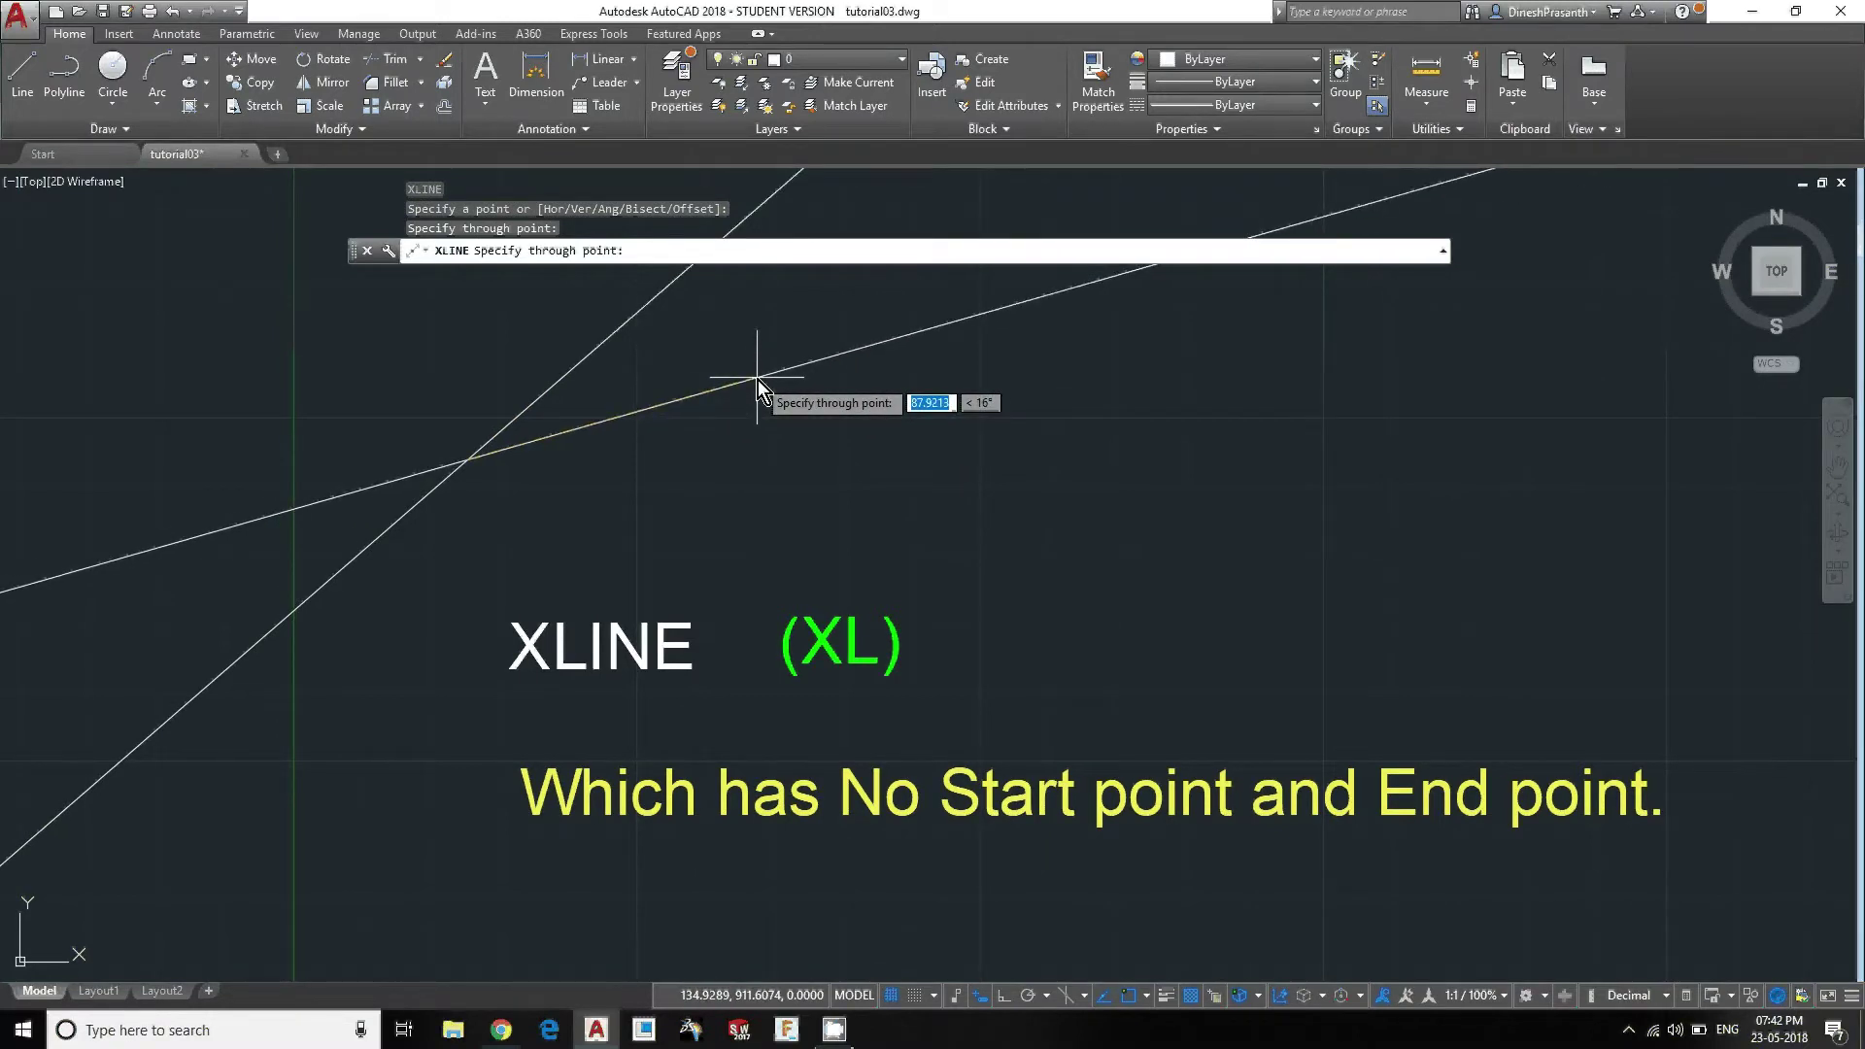
left_click(750, 317)
left_click(639, 292)
left_click(534, 282)
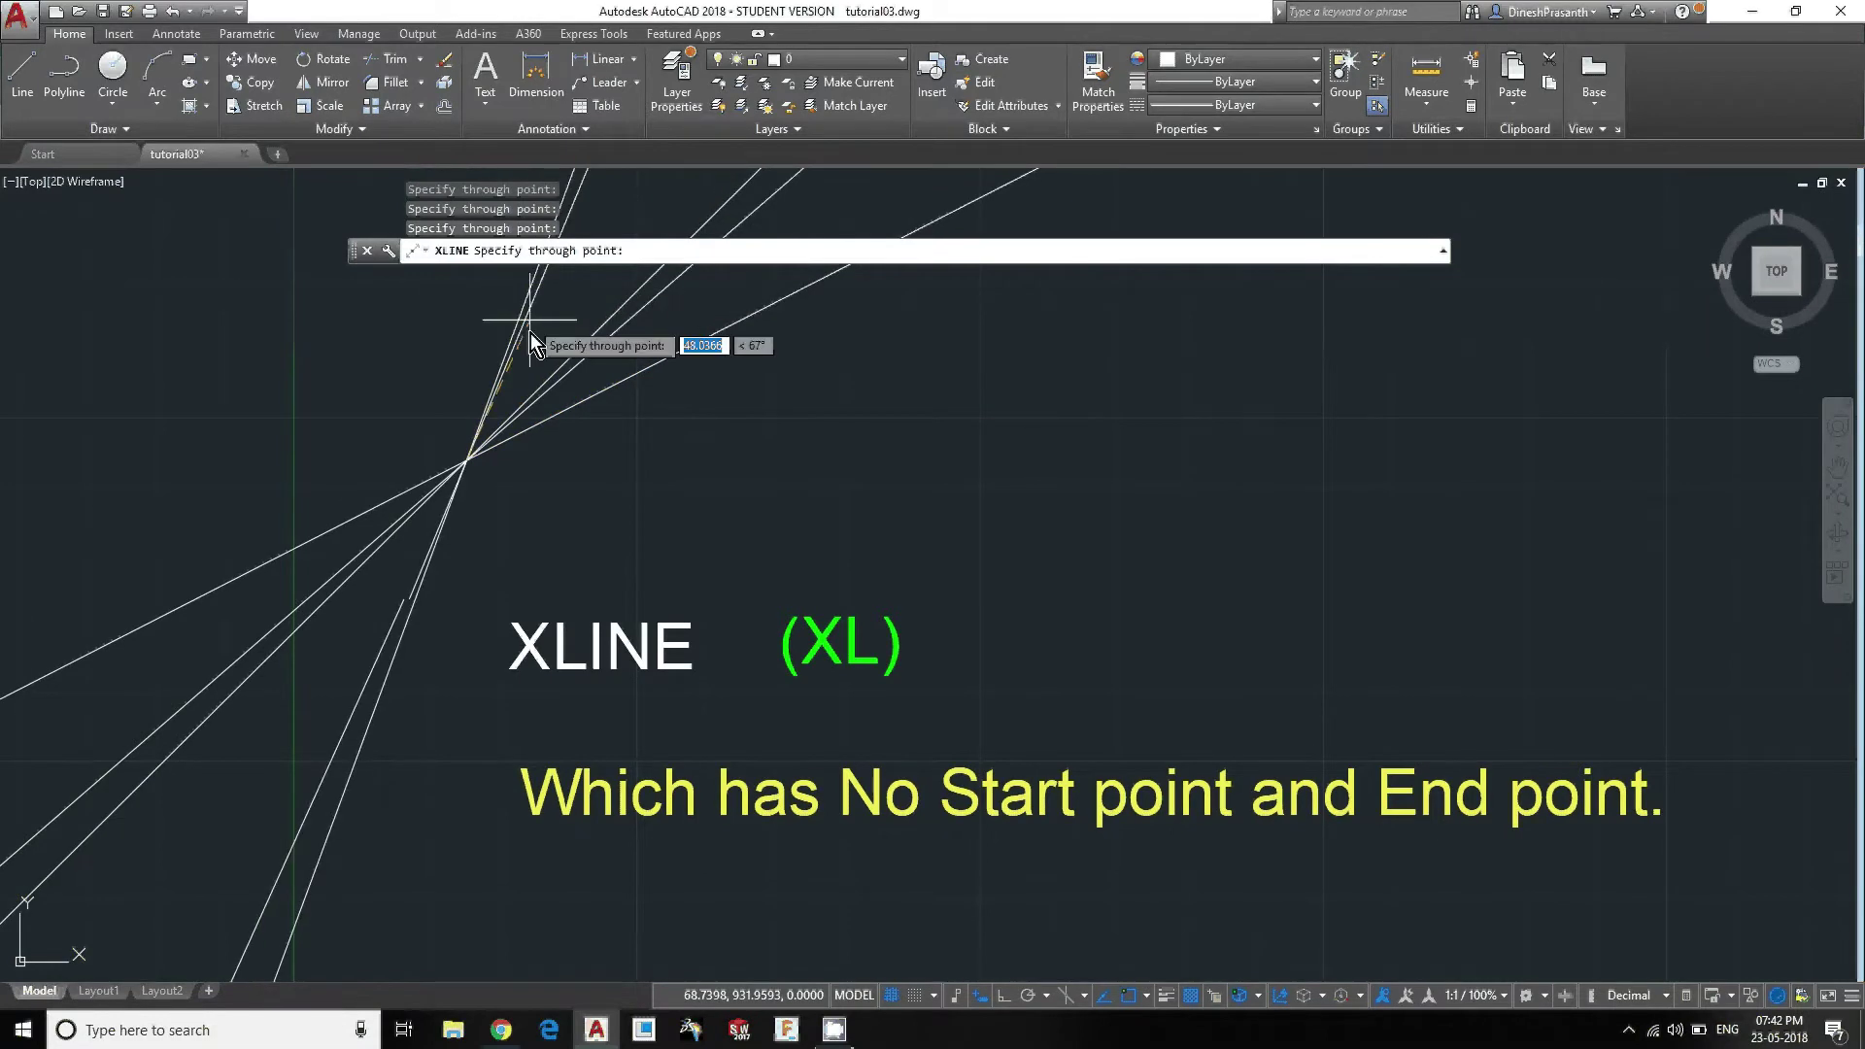
key("Escape")
Draw three horizontal construction lines above the XLINE and RAY labels using the XLINE Hor option.
scroll(596, 417, "down", 3)
mouse_move(595, 417)
middle_mouse_down()
mouse_move(568, 451)
mouse_move(600, 479)
middle_mouse_up()
scroll(569, 452, "up", 2)
key("Escape")
key("Escape")
type("xl")
key("Return")
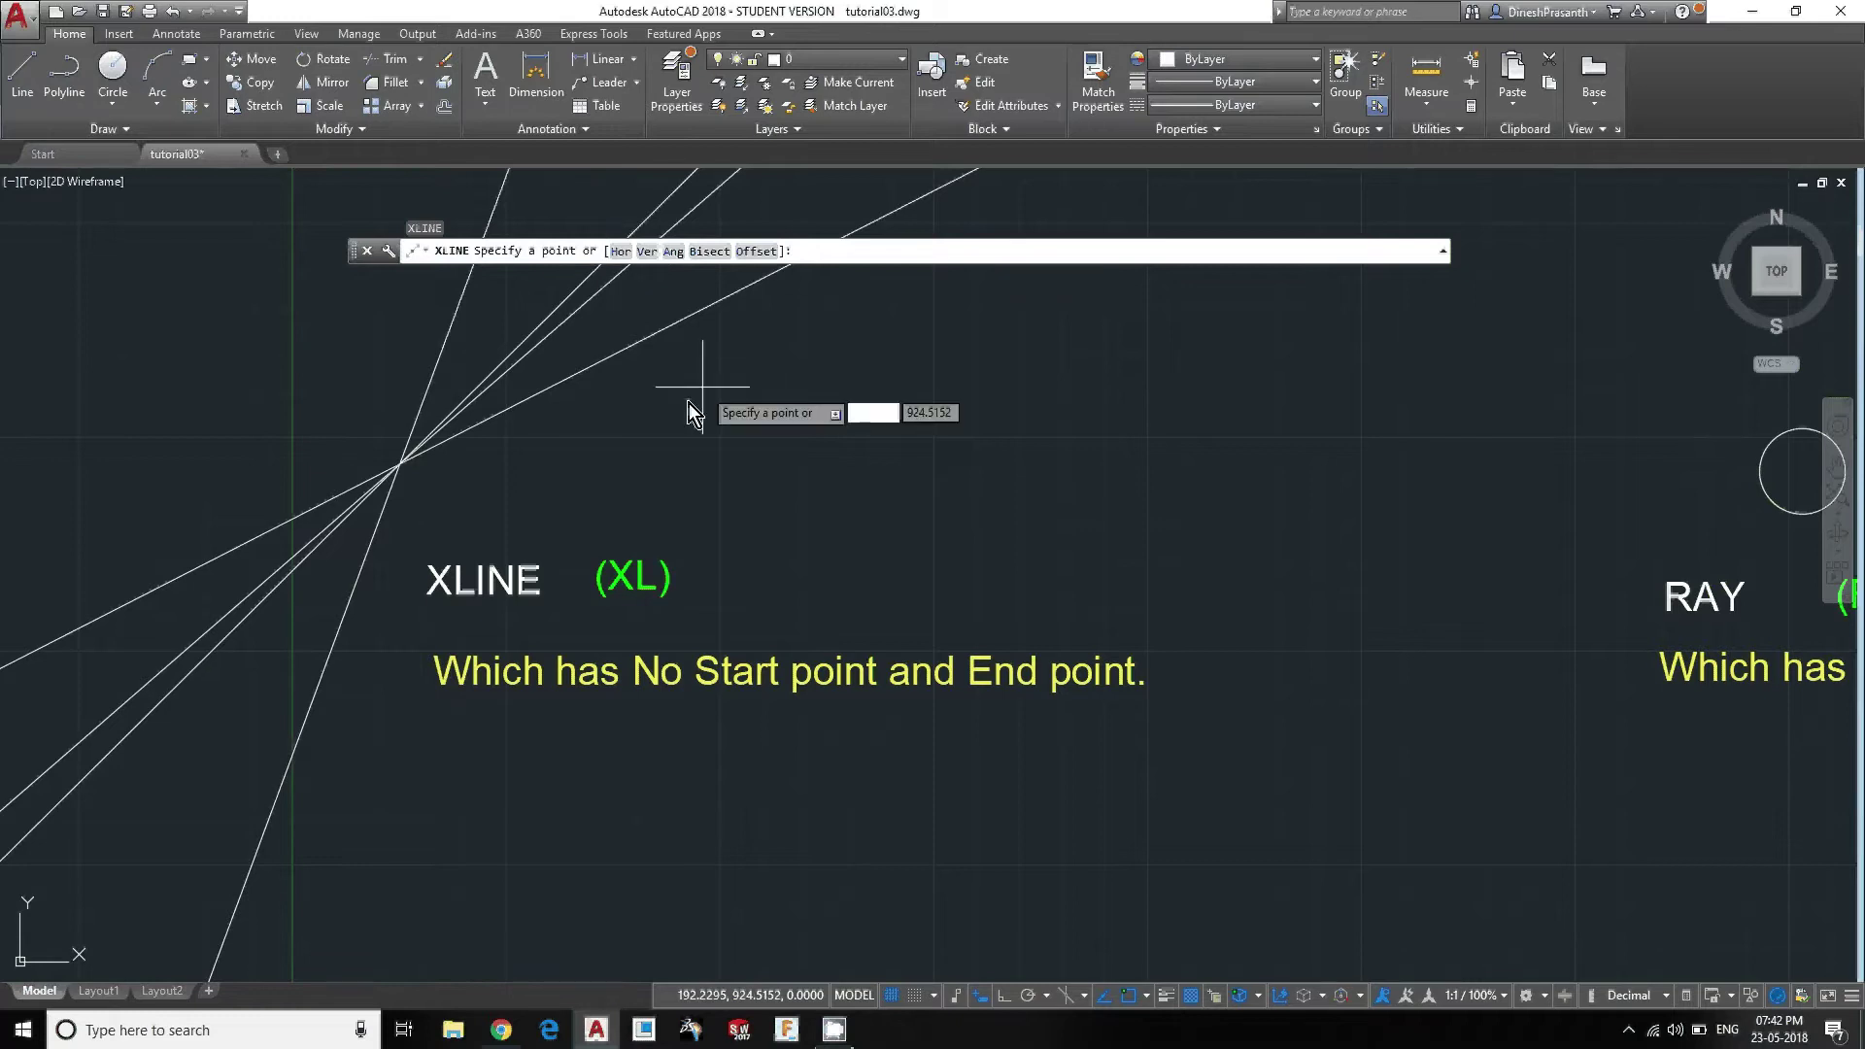
type("h")
key("Return")
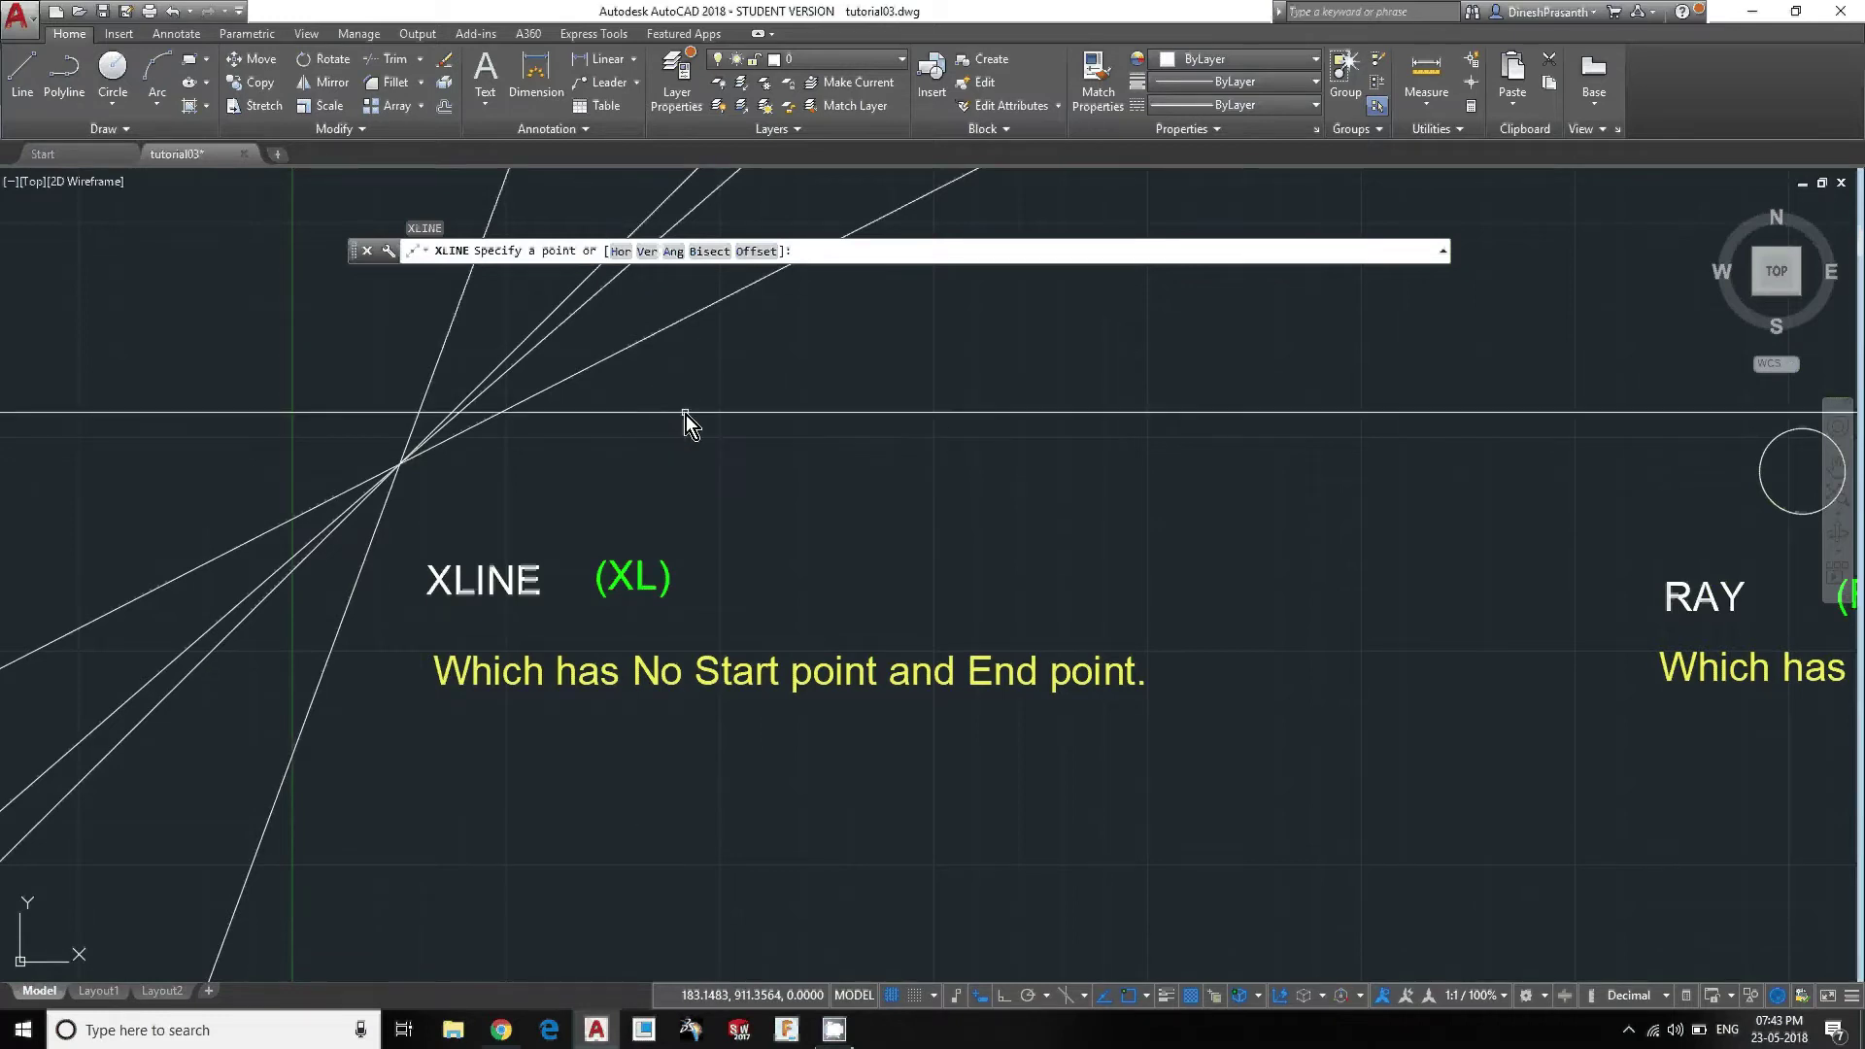
scroll(729, 447, "down", 4)
middle_click_drag(614, 389, 550, 506)
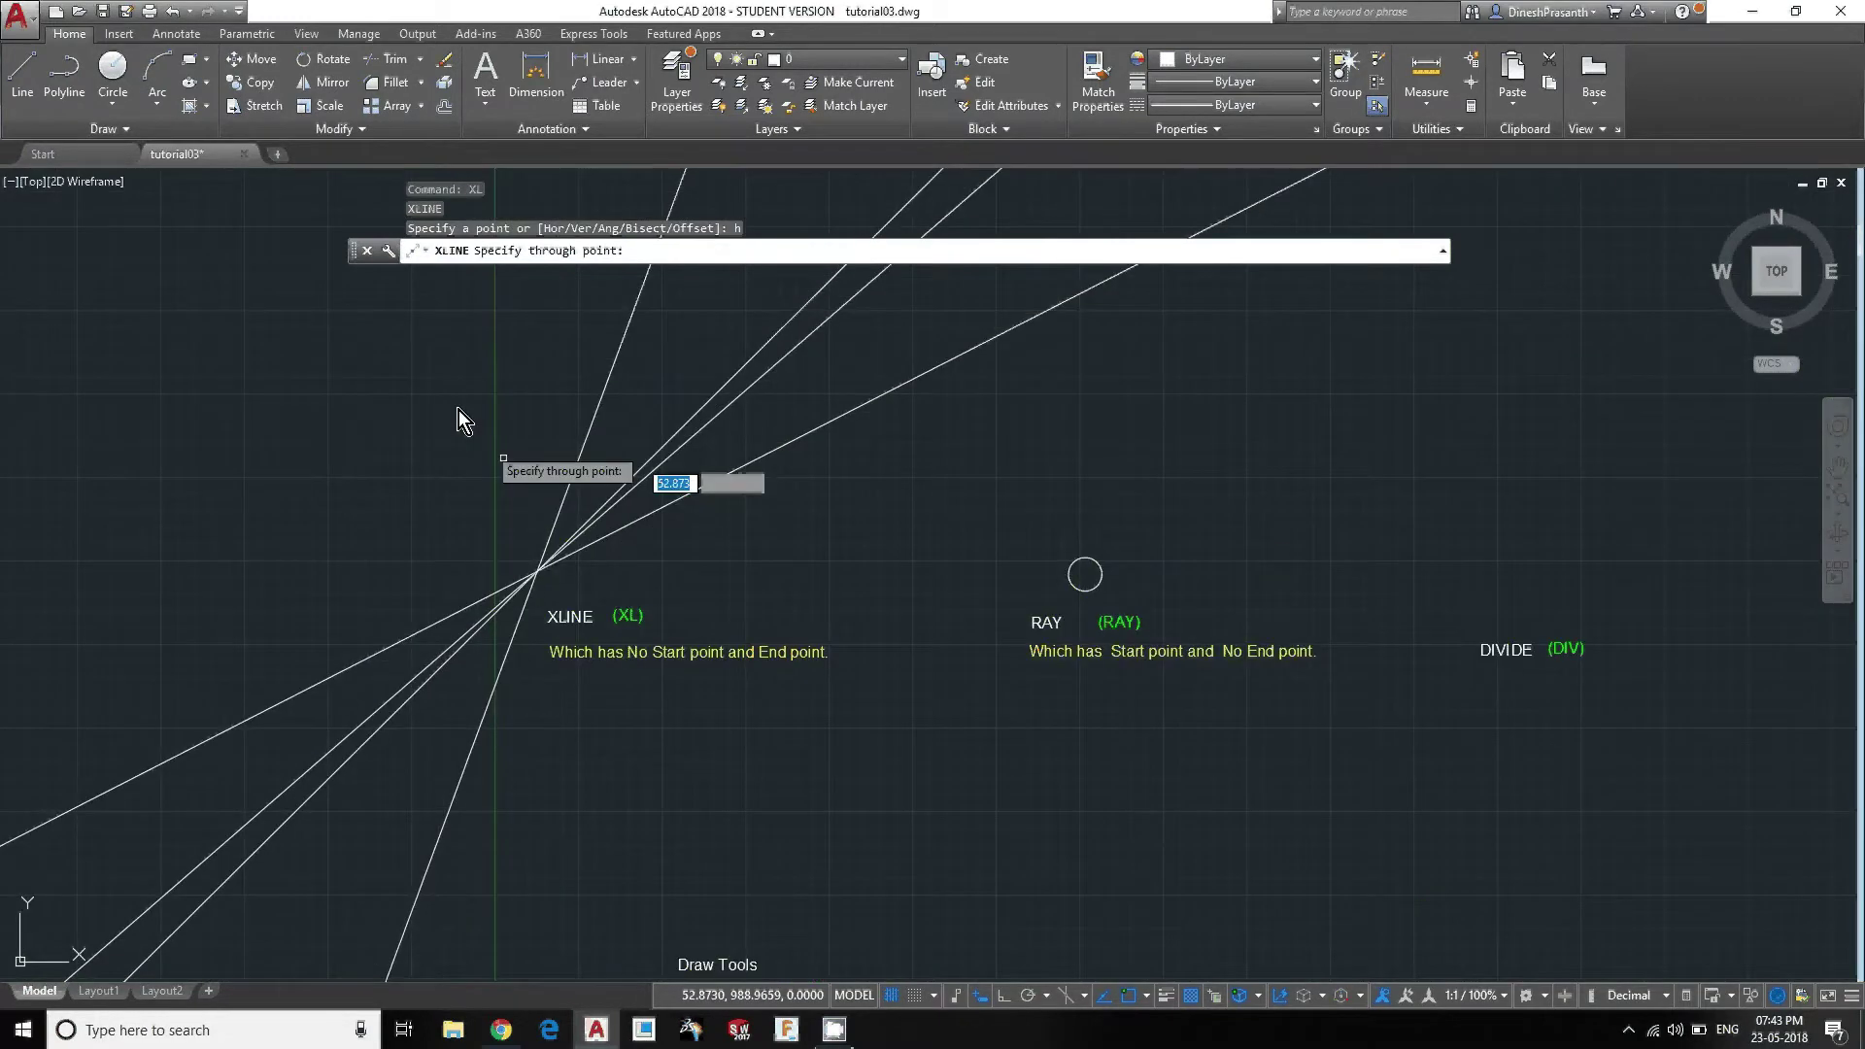
scroll(732, 570, "up", 4)
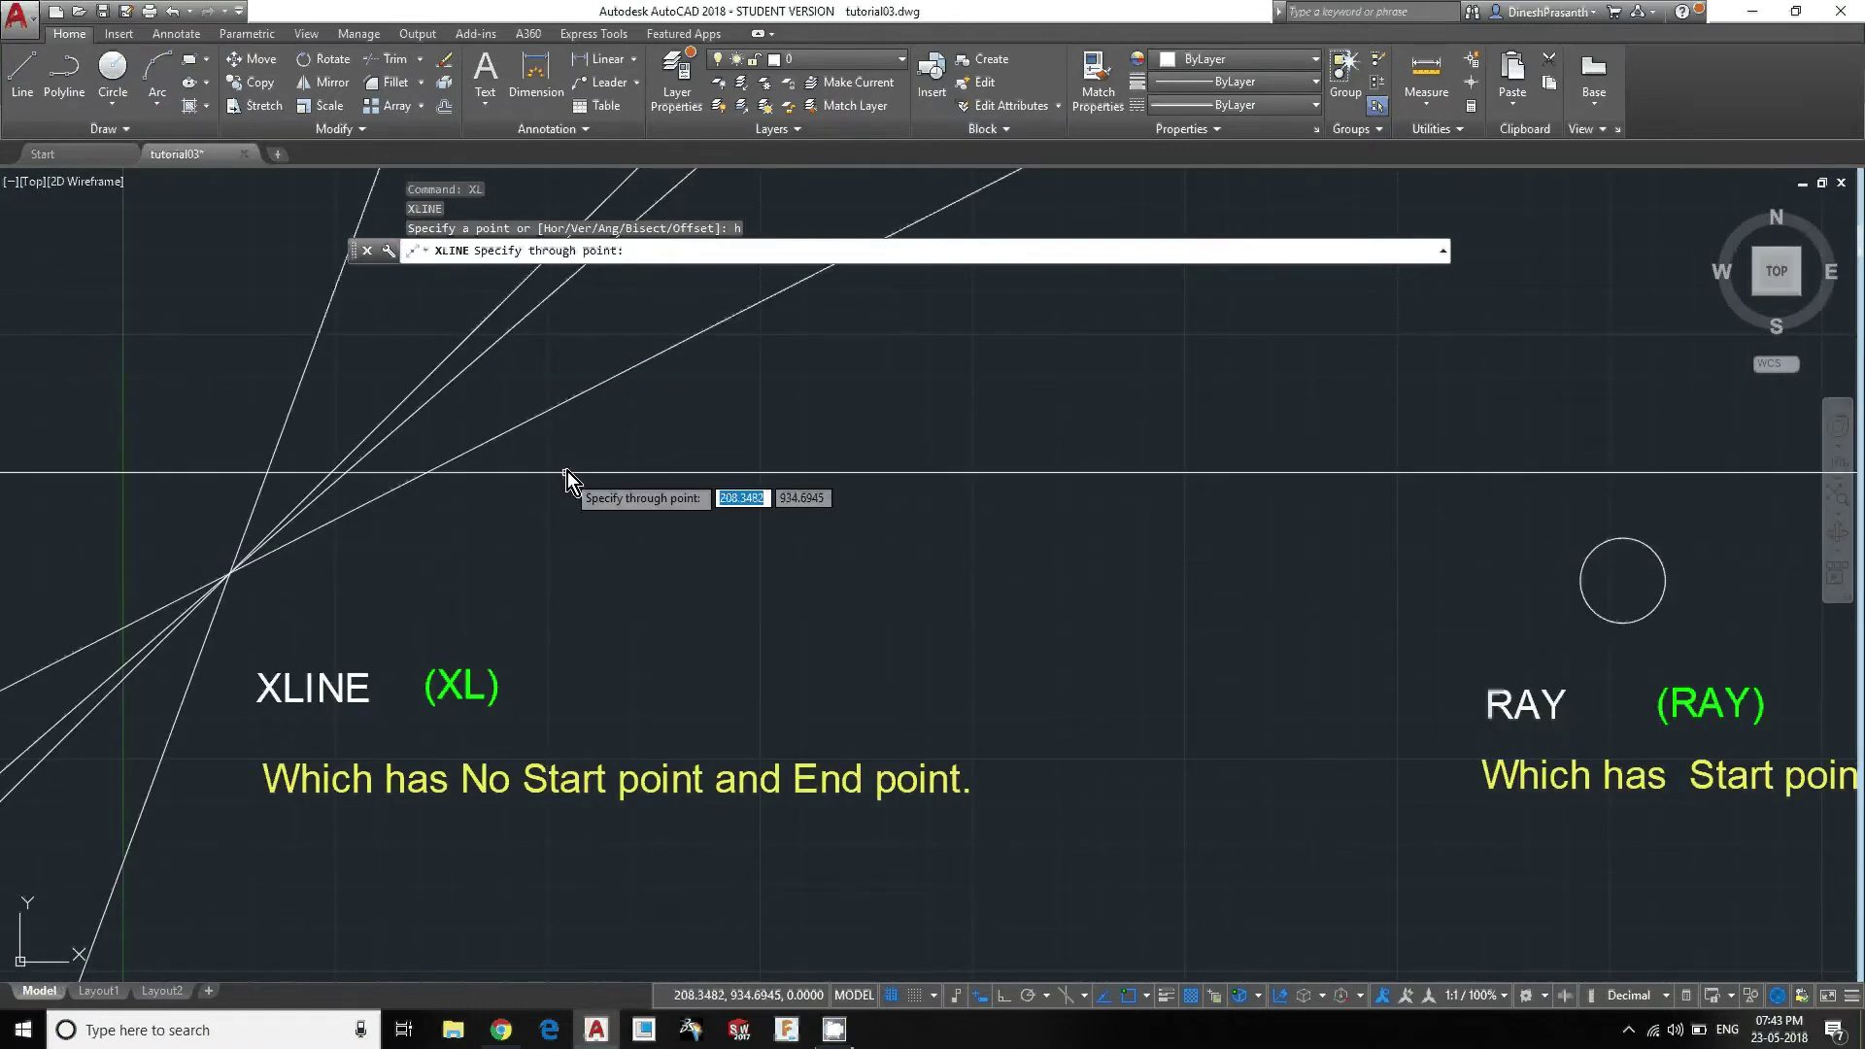
scroll(534, 466, "down", 4)
scroll(534, 469, "up", 2)
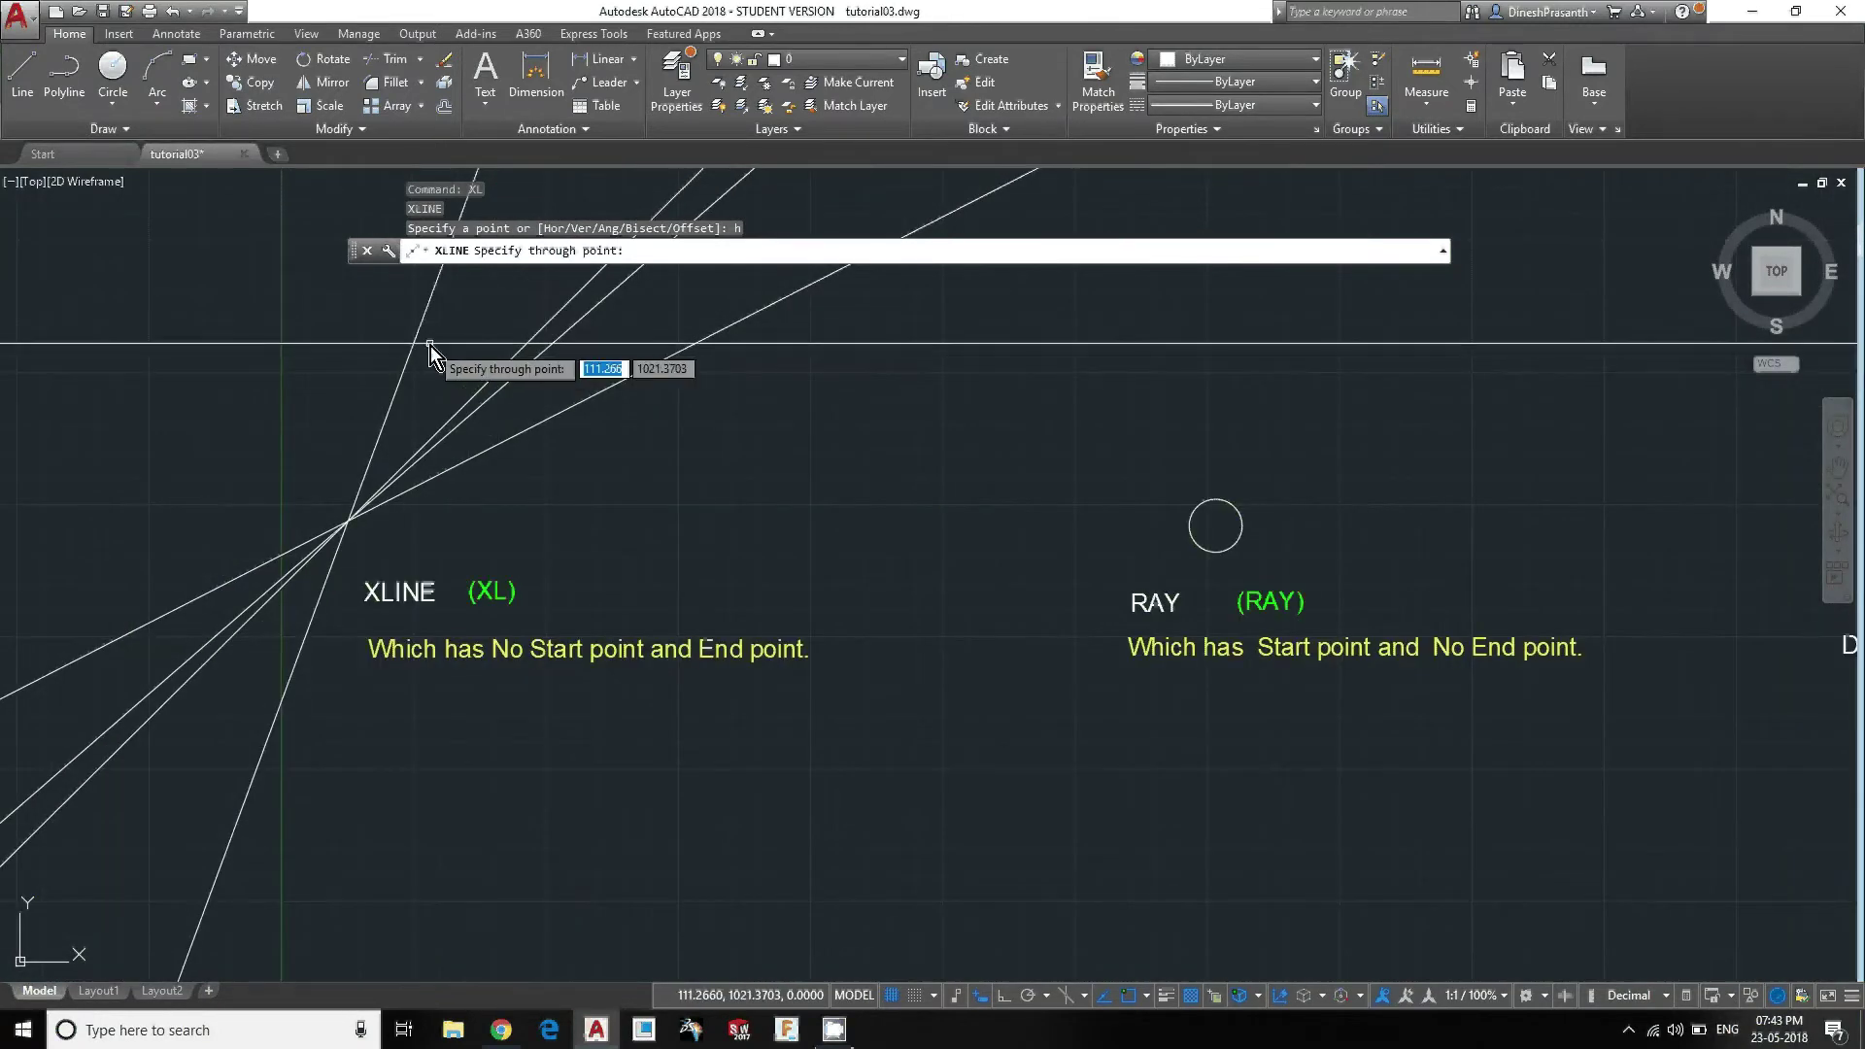
left_click(440, 343)
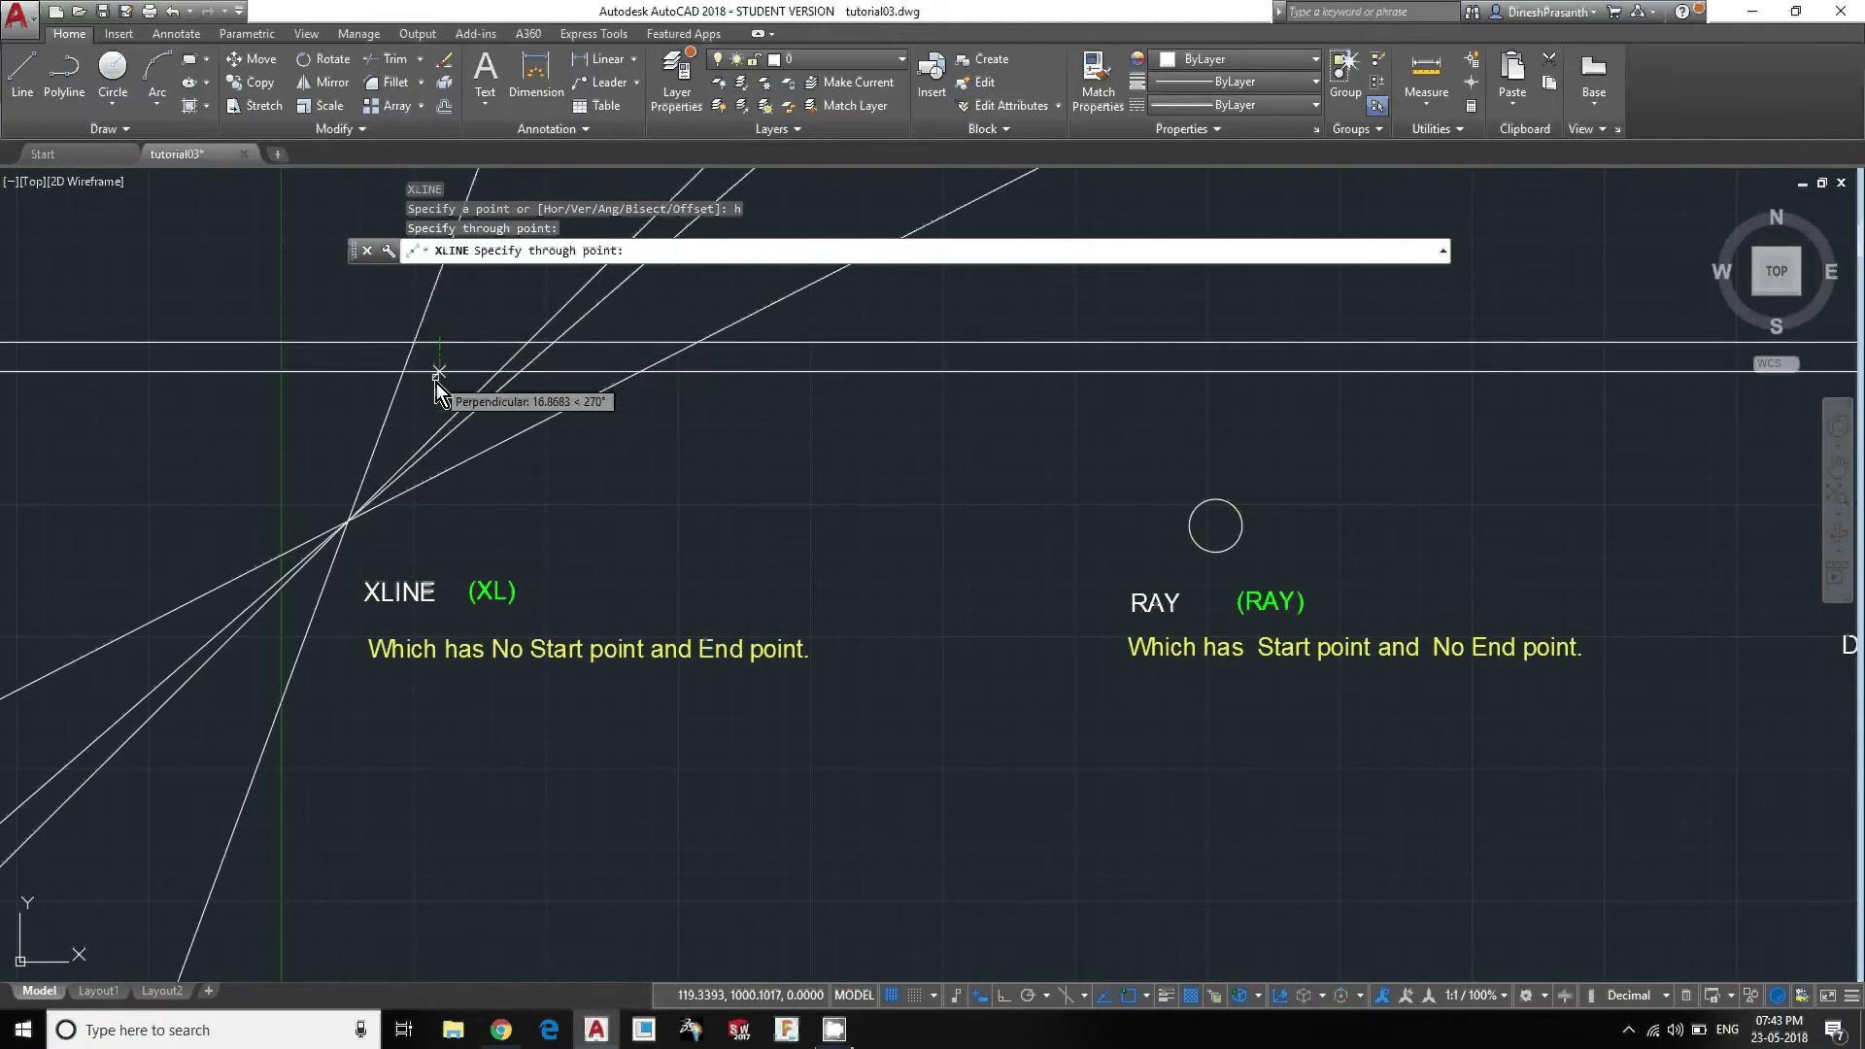
left_click(436, 389)
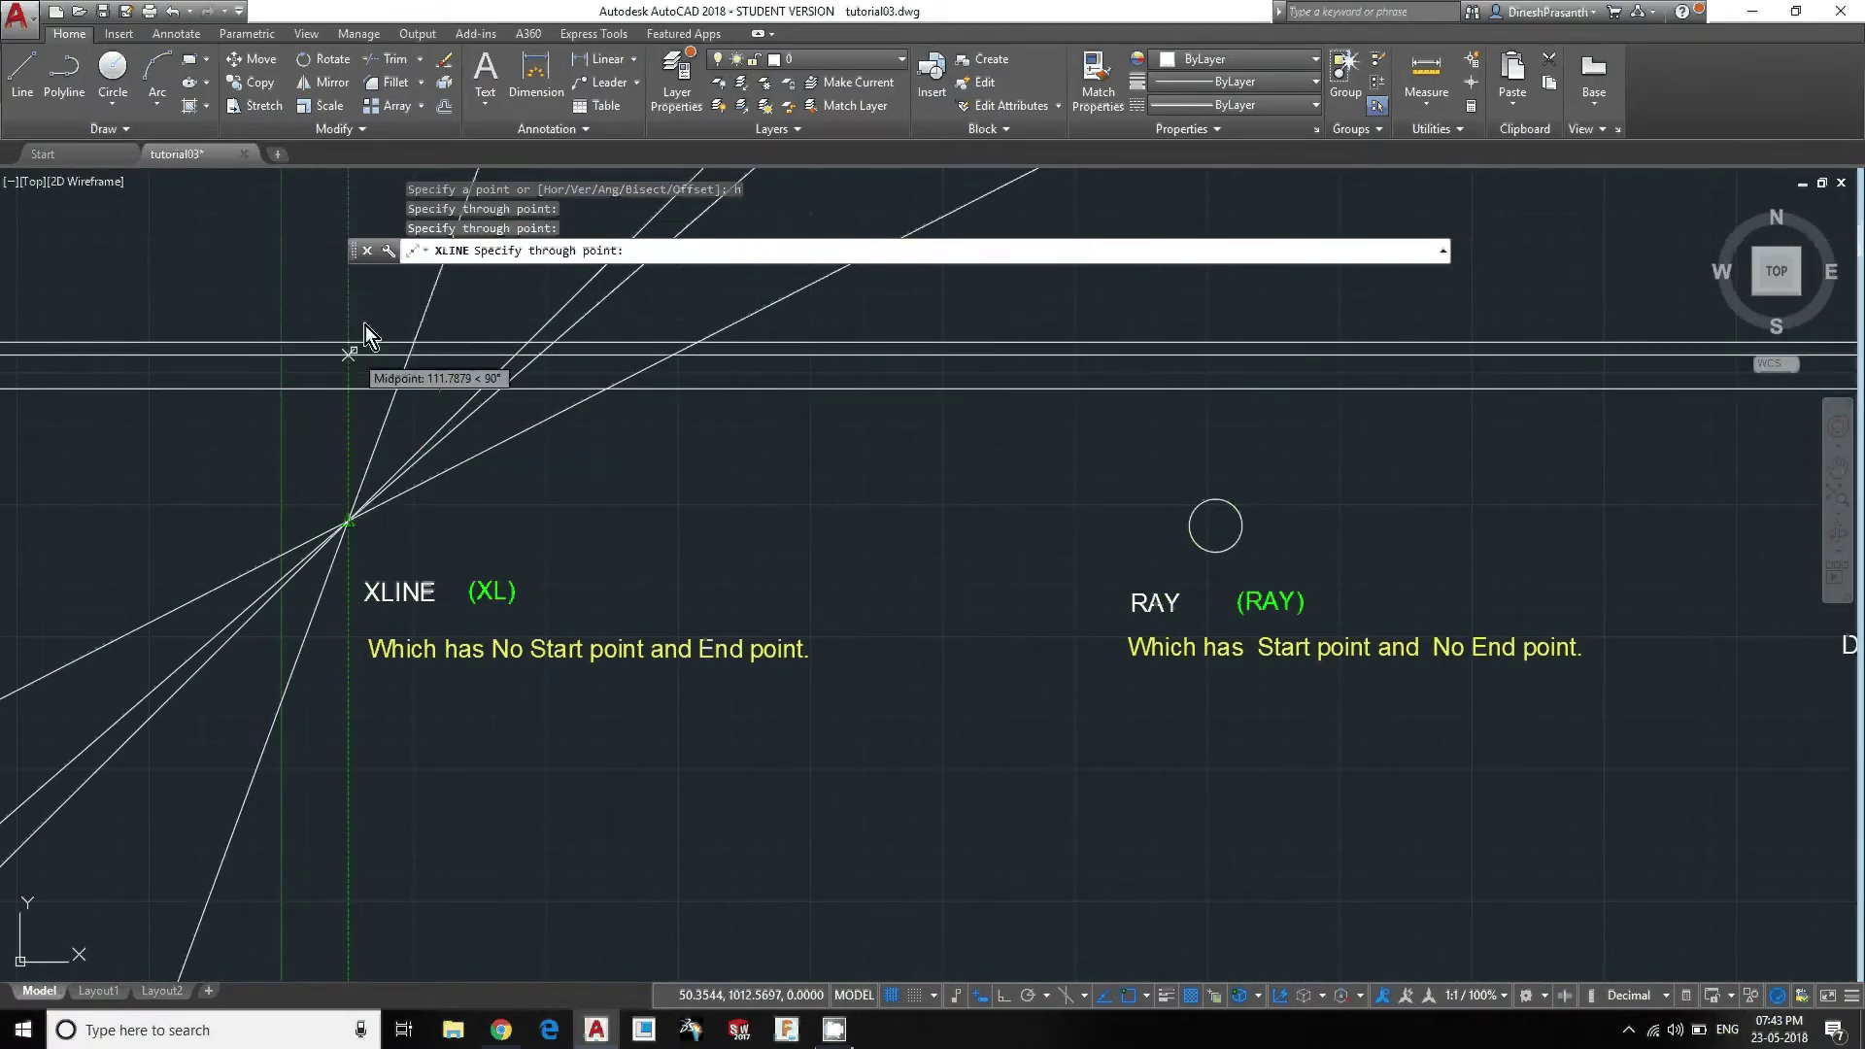
left_click(375, 301)
key("Escape")
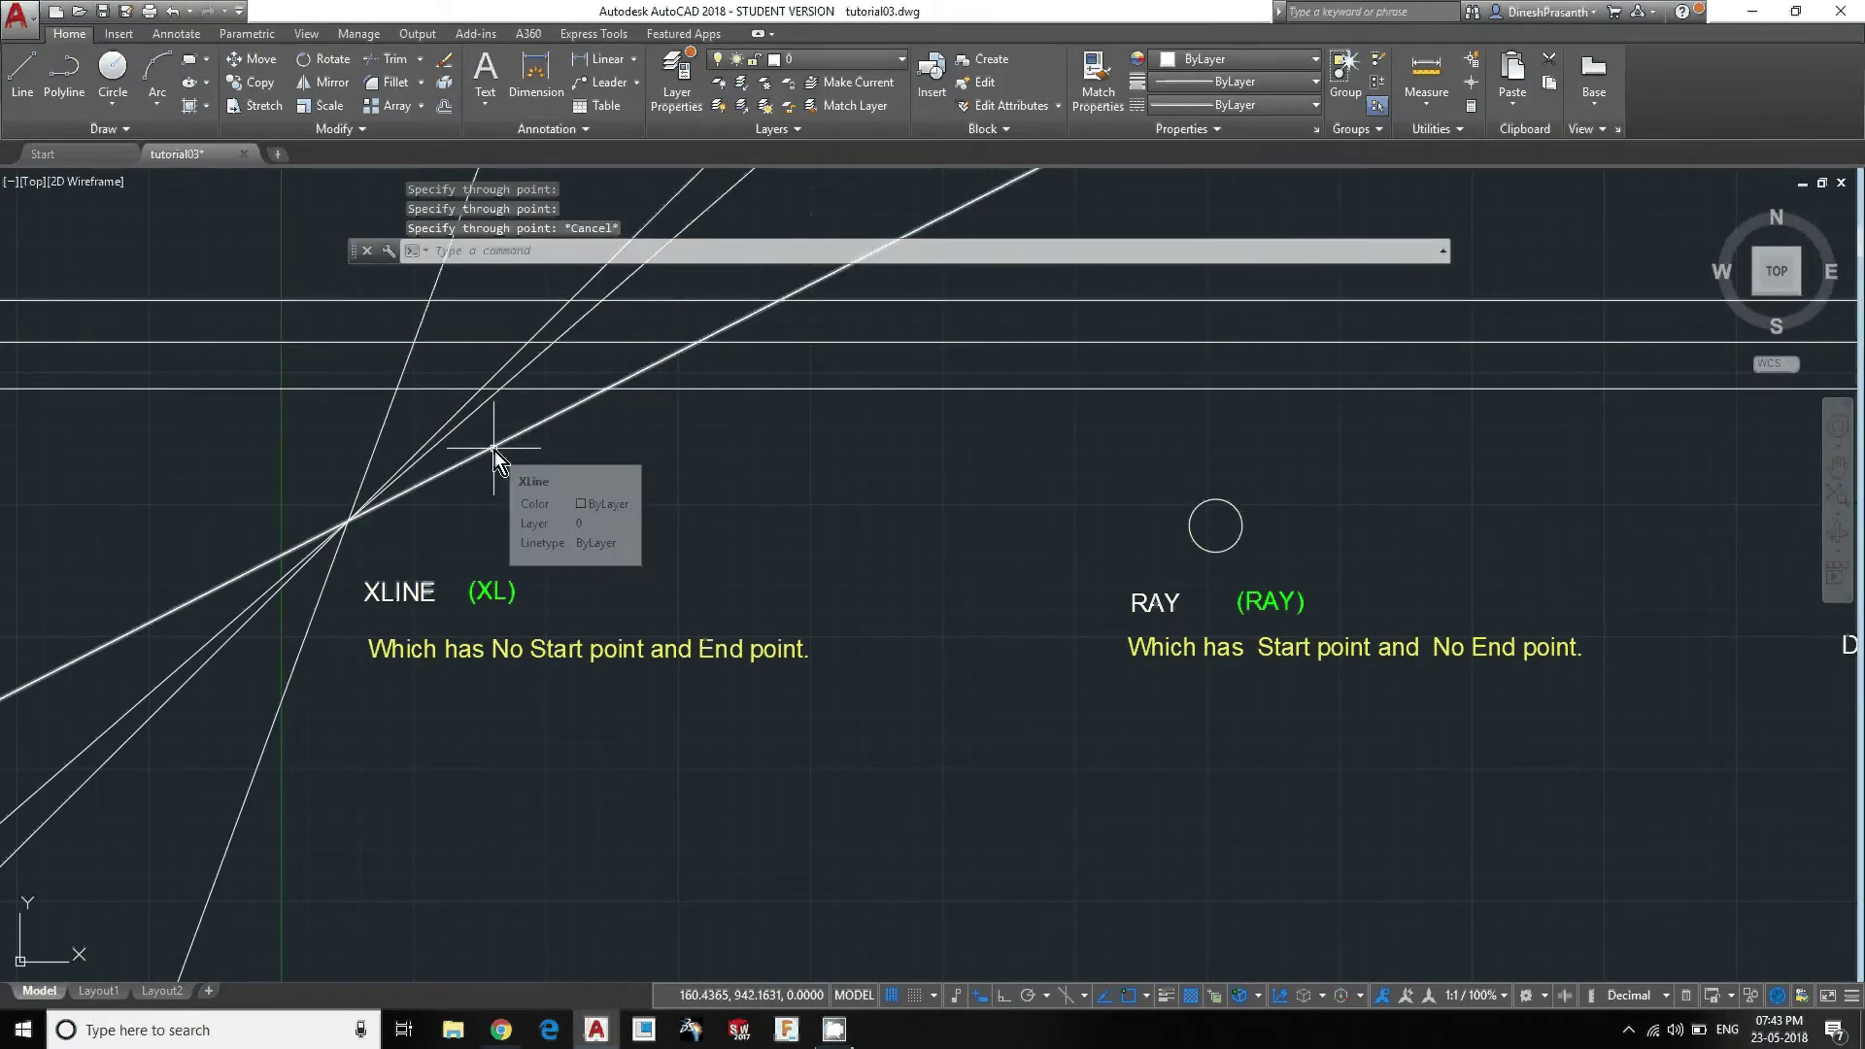
Draw three vertical construction lines to the left of the XLINE label using the XLINE Ver option.
middle_click_drag(619, 532, 439, 528)
key("Escape")
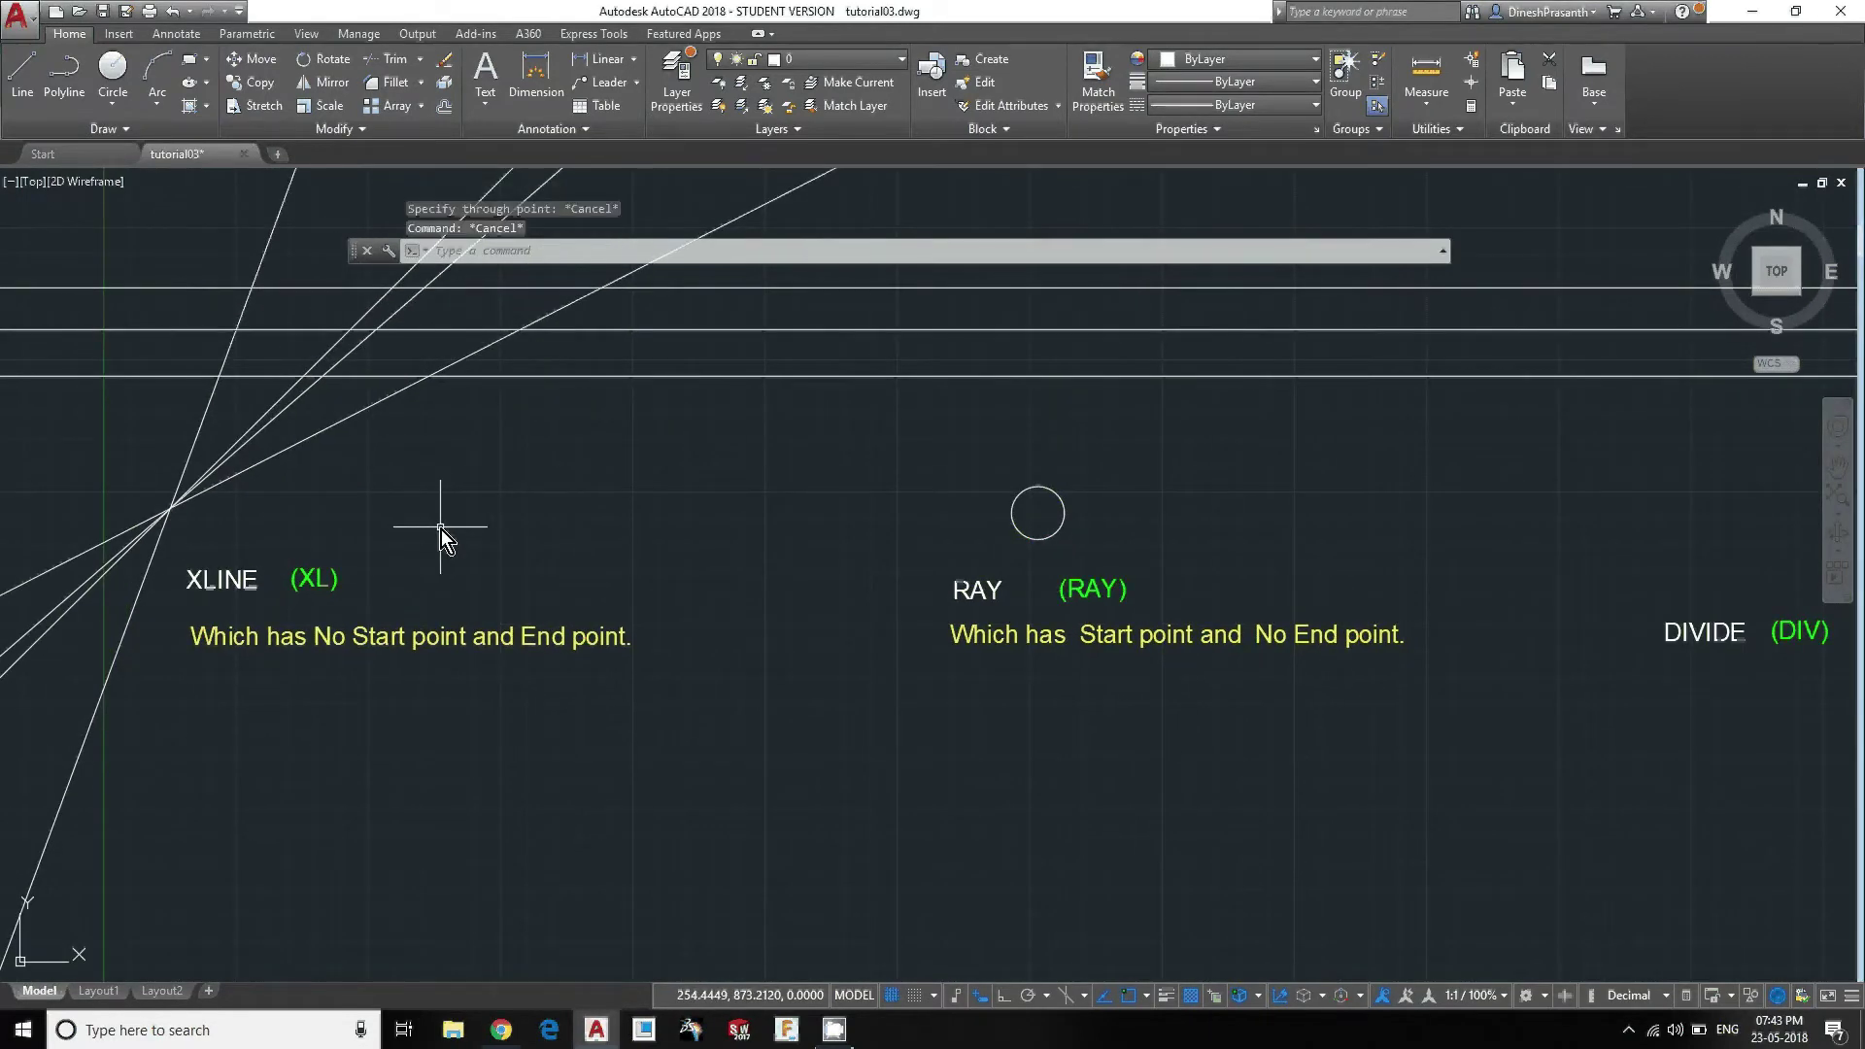
key("Return")
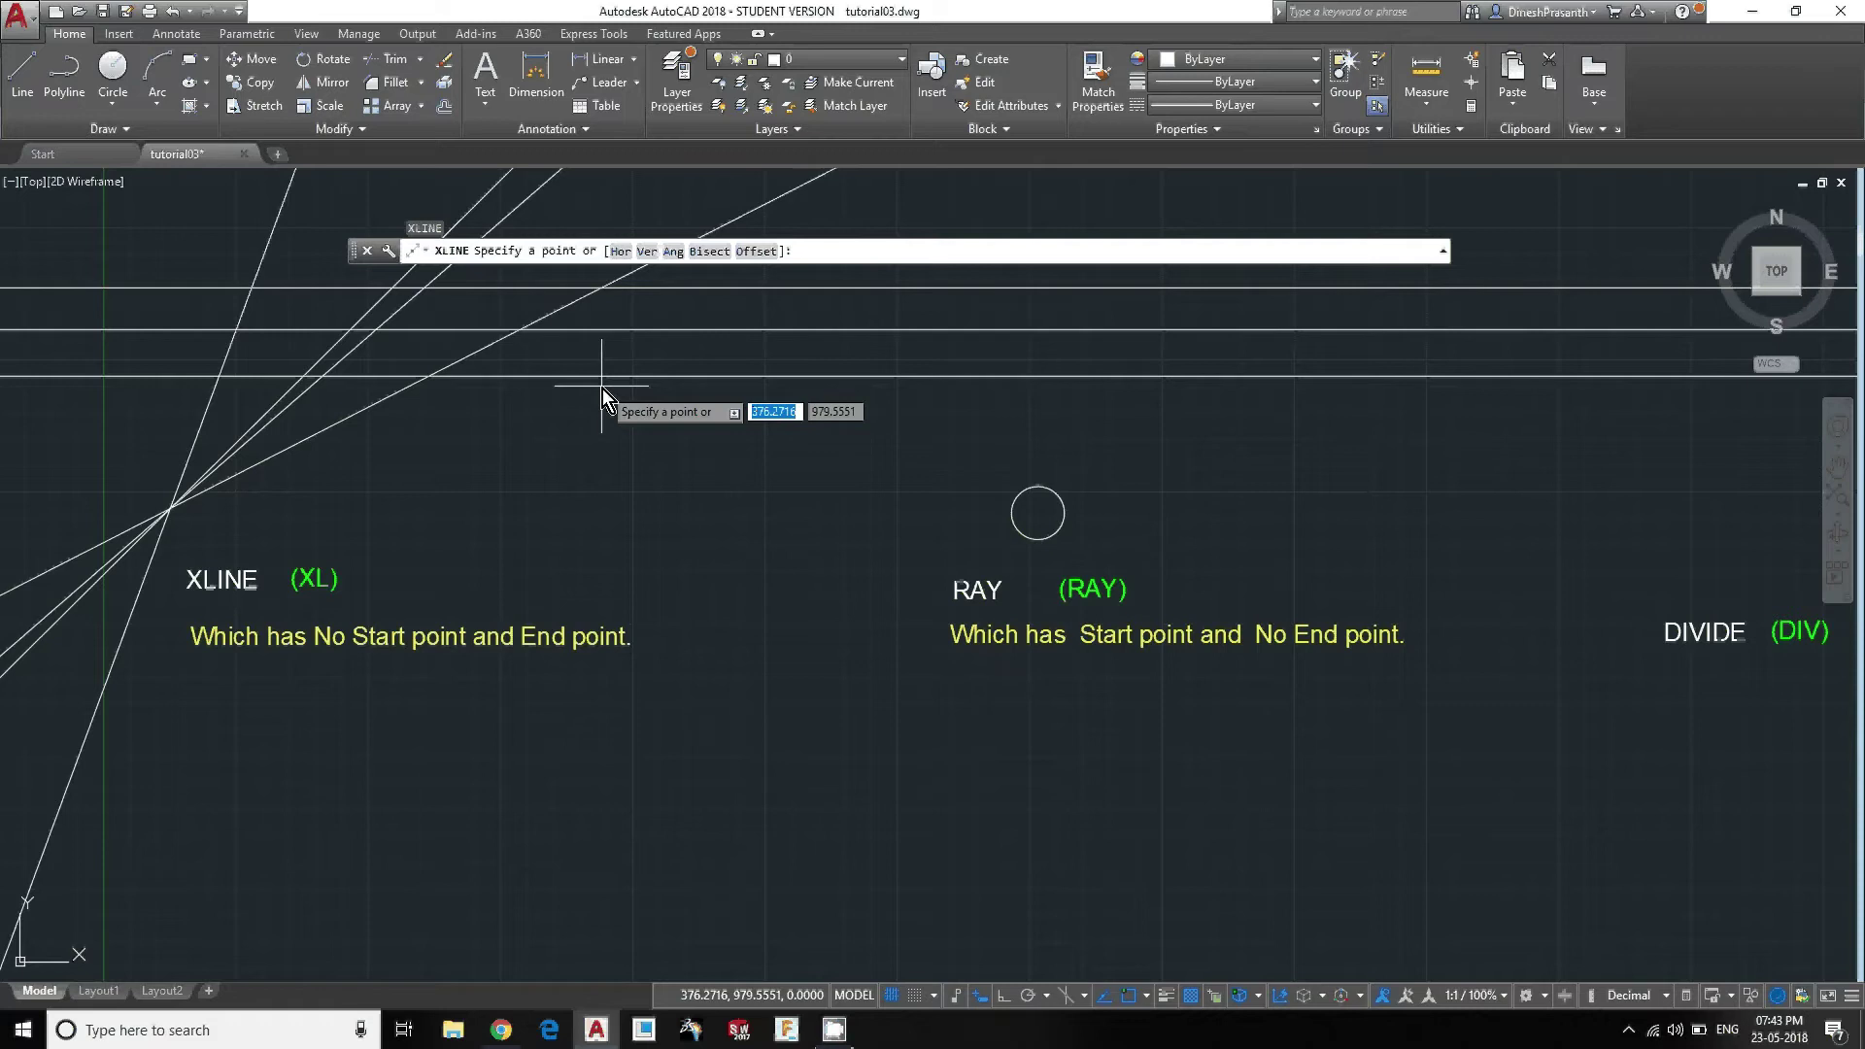
type("v")
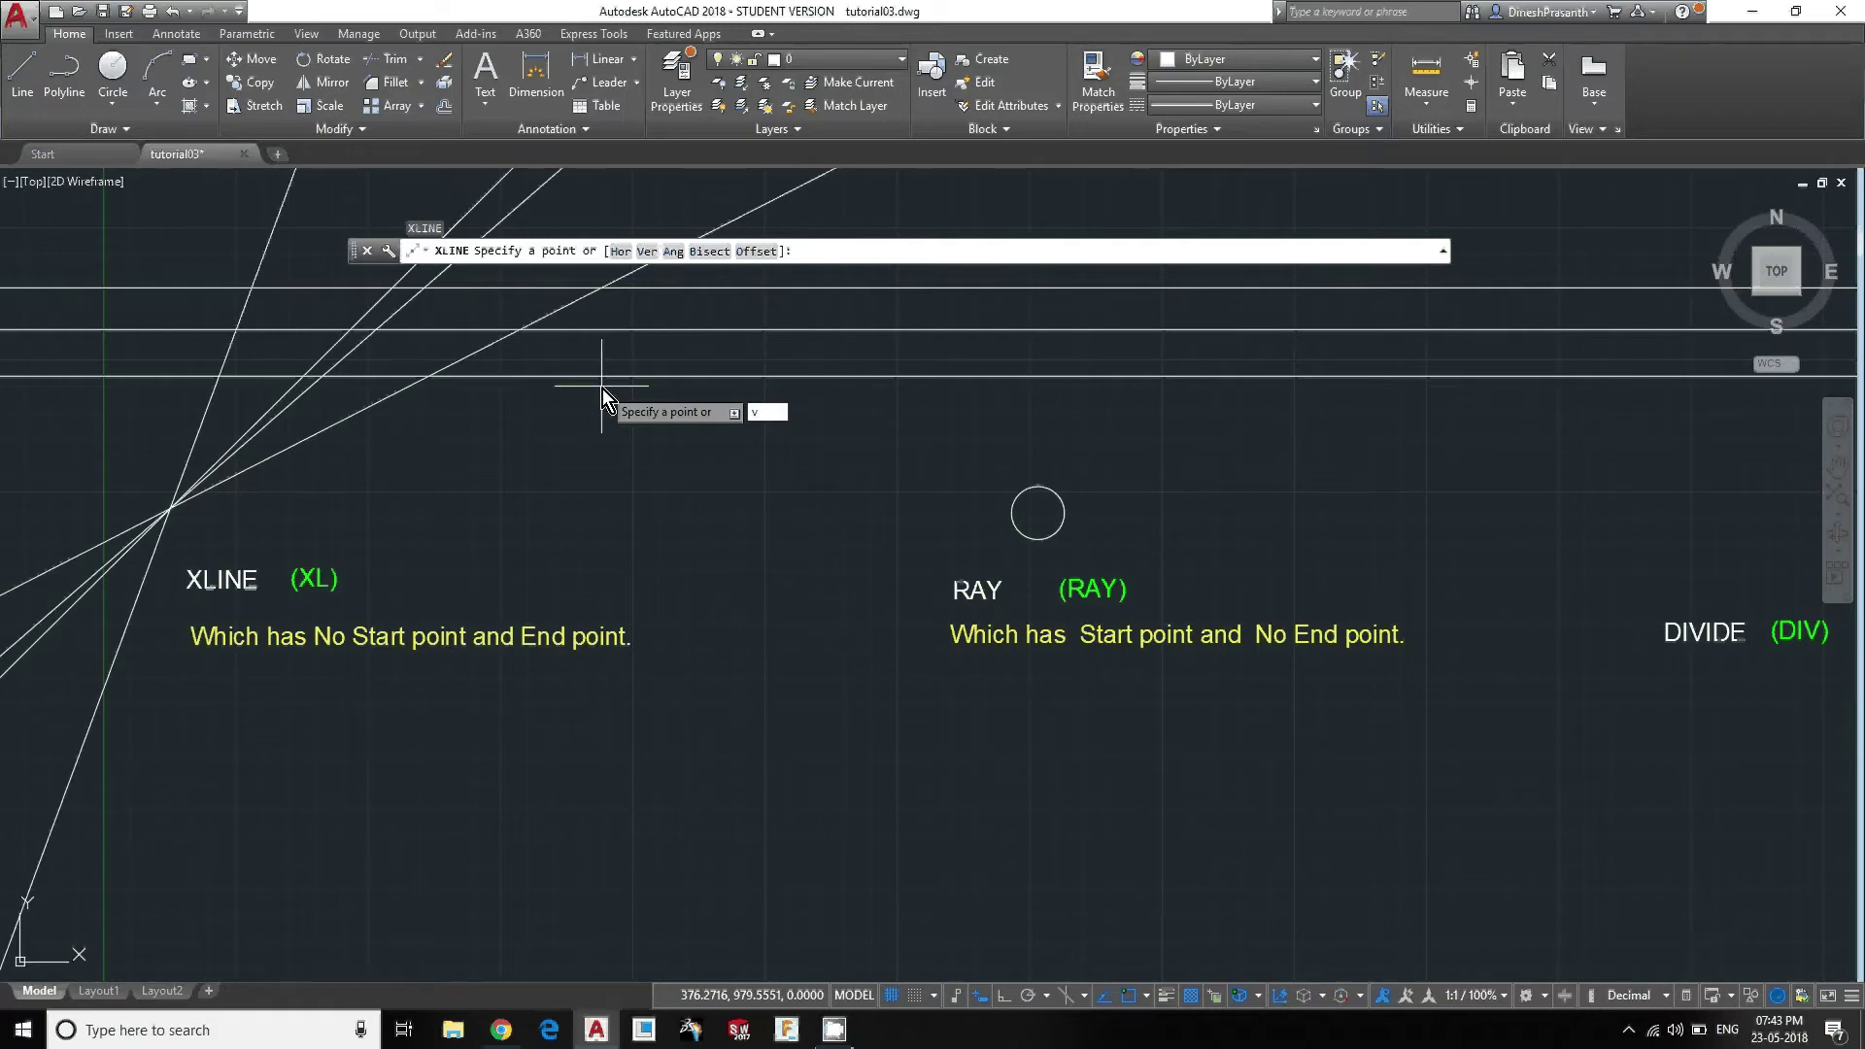
key("Return")
middle_click_drag(458, 379, 783, 380)
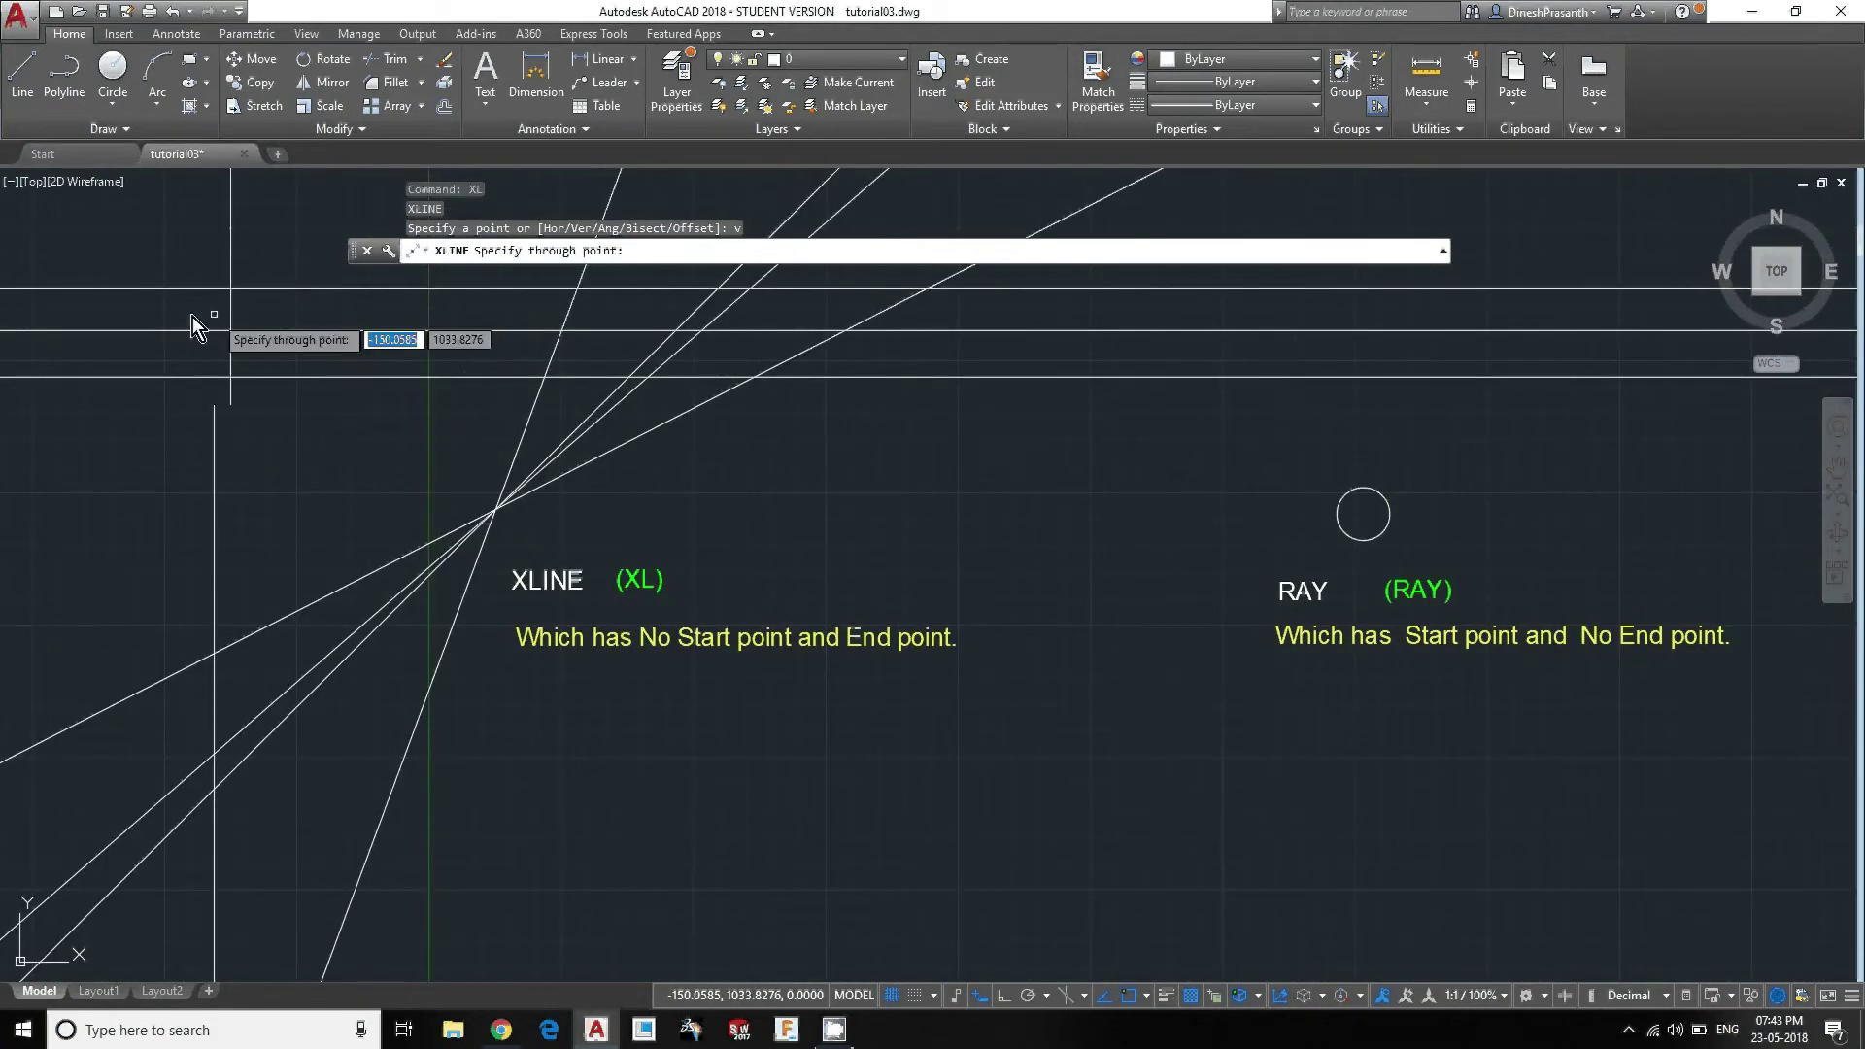
left_click(216, 289)
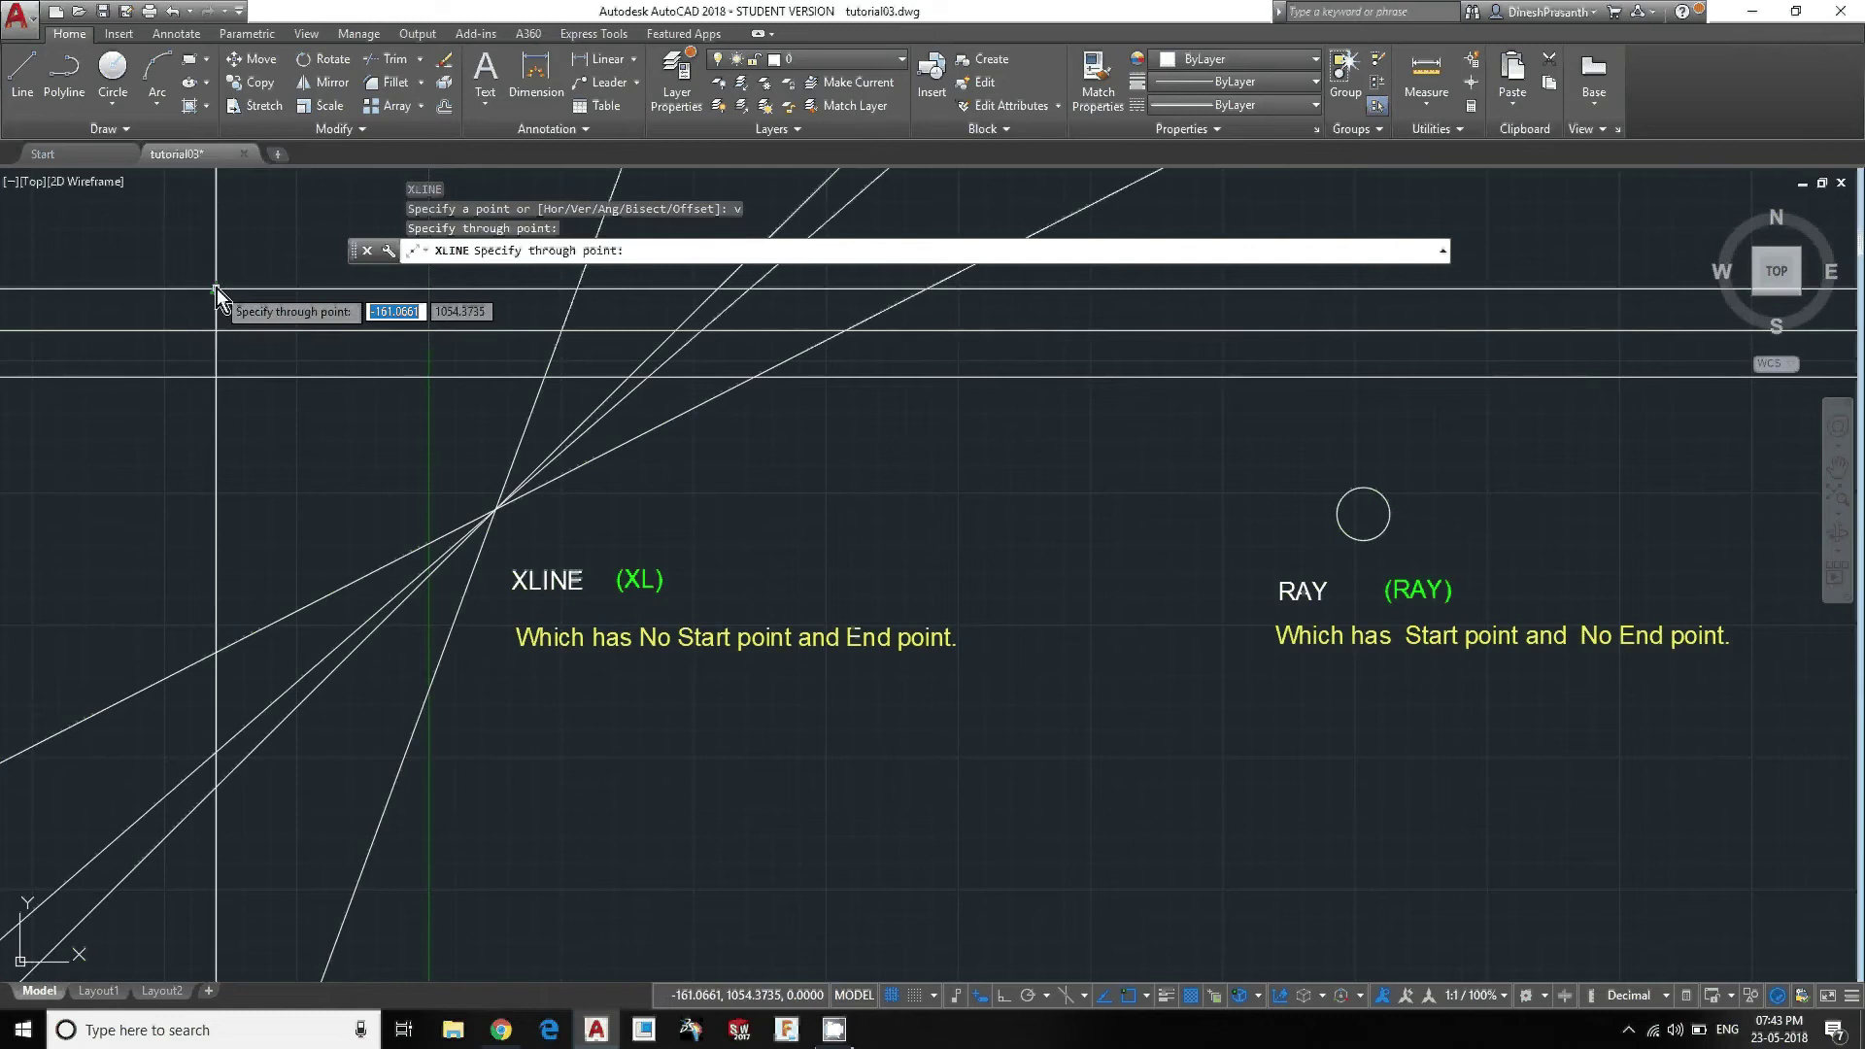
left_click(286, 291)
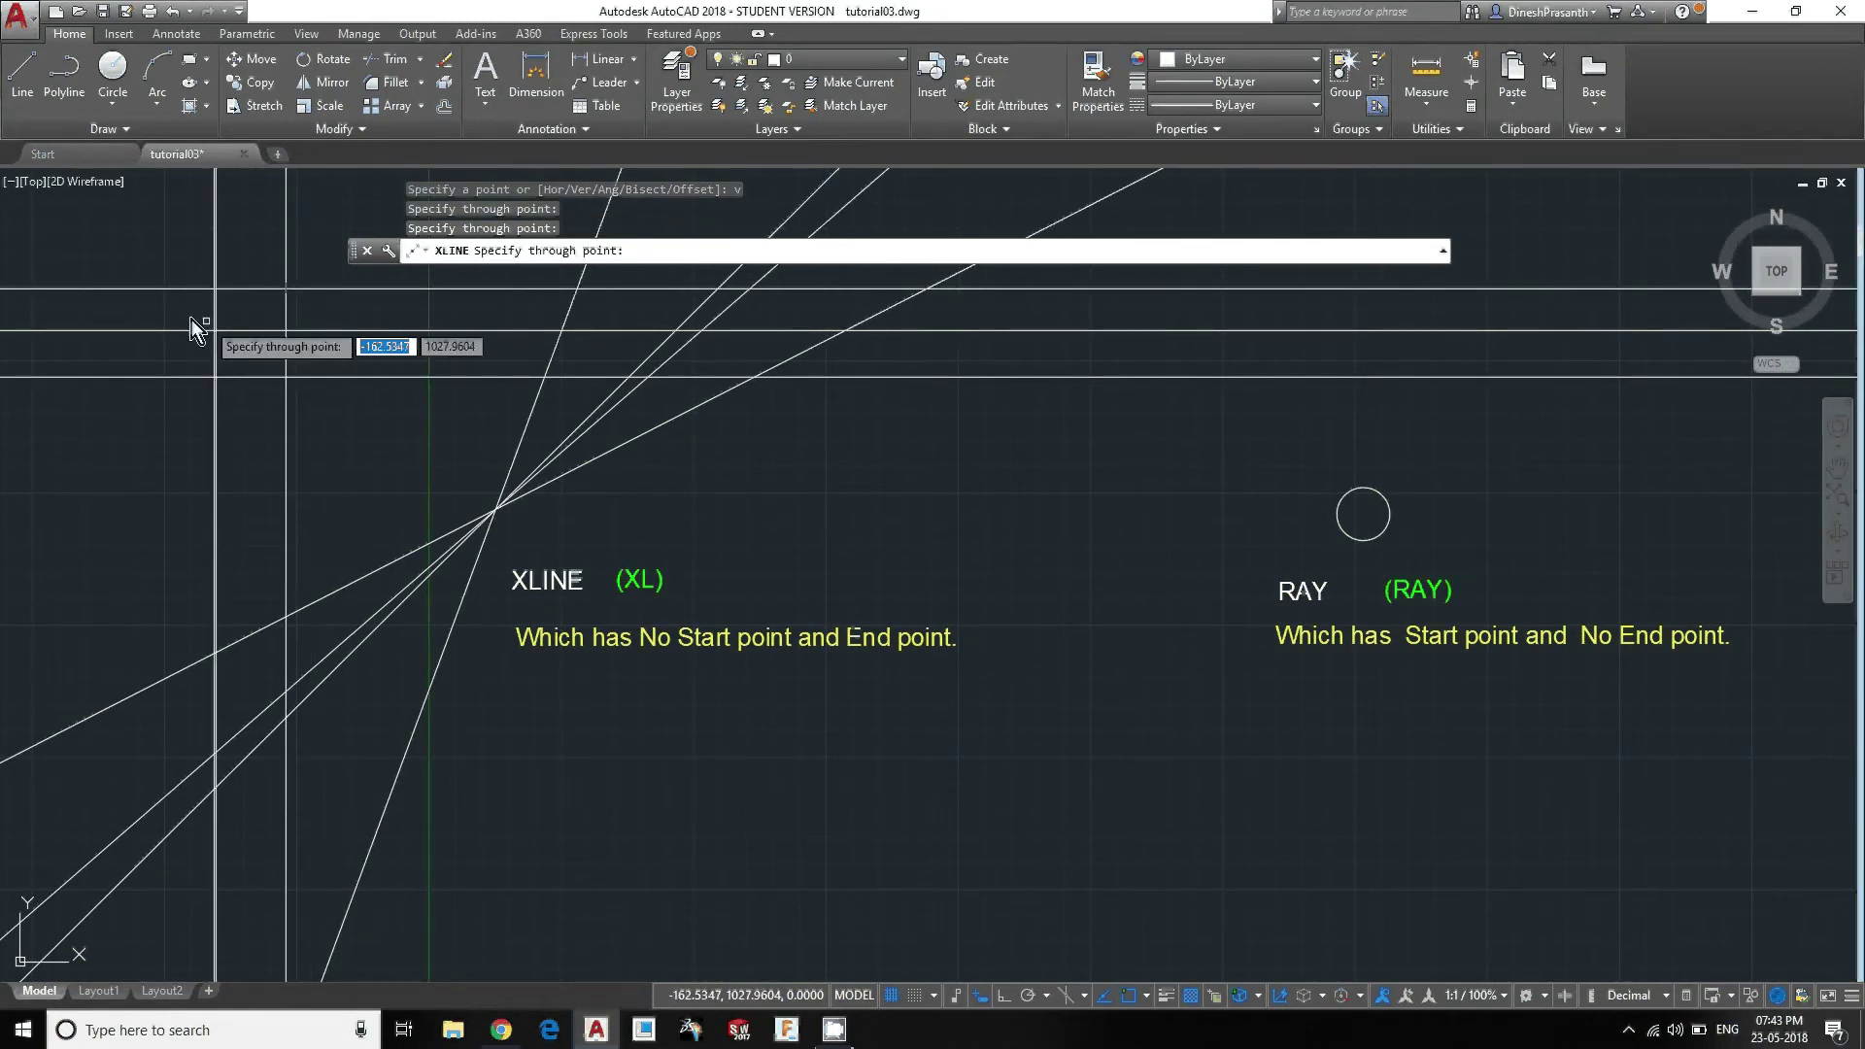
left_click(134, 321)
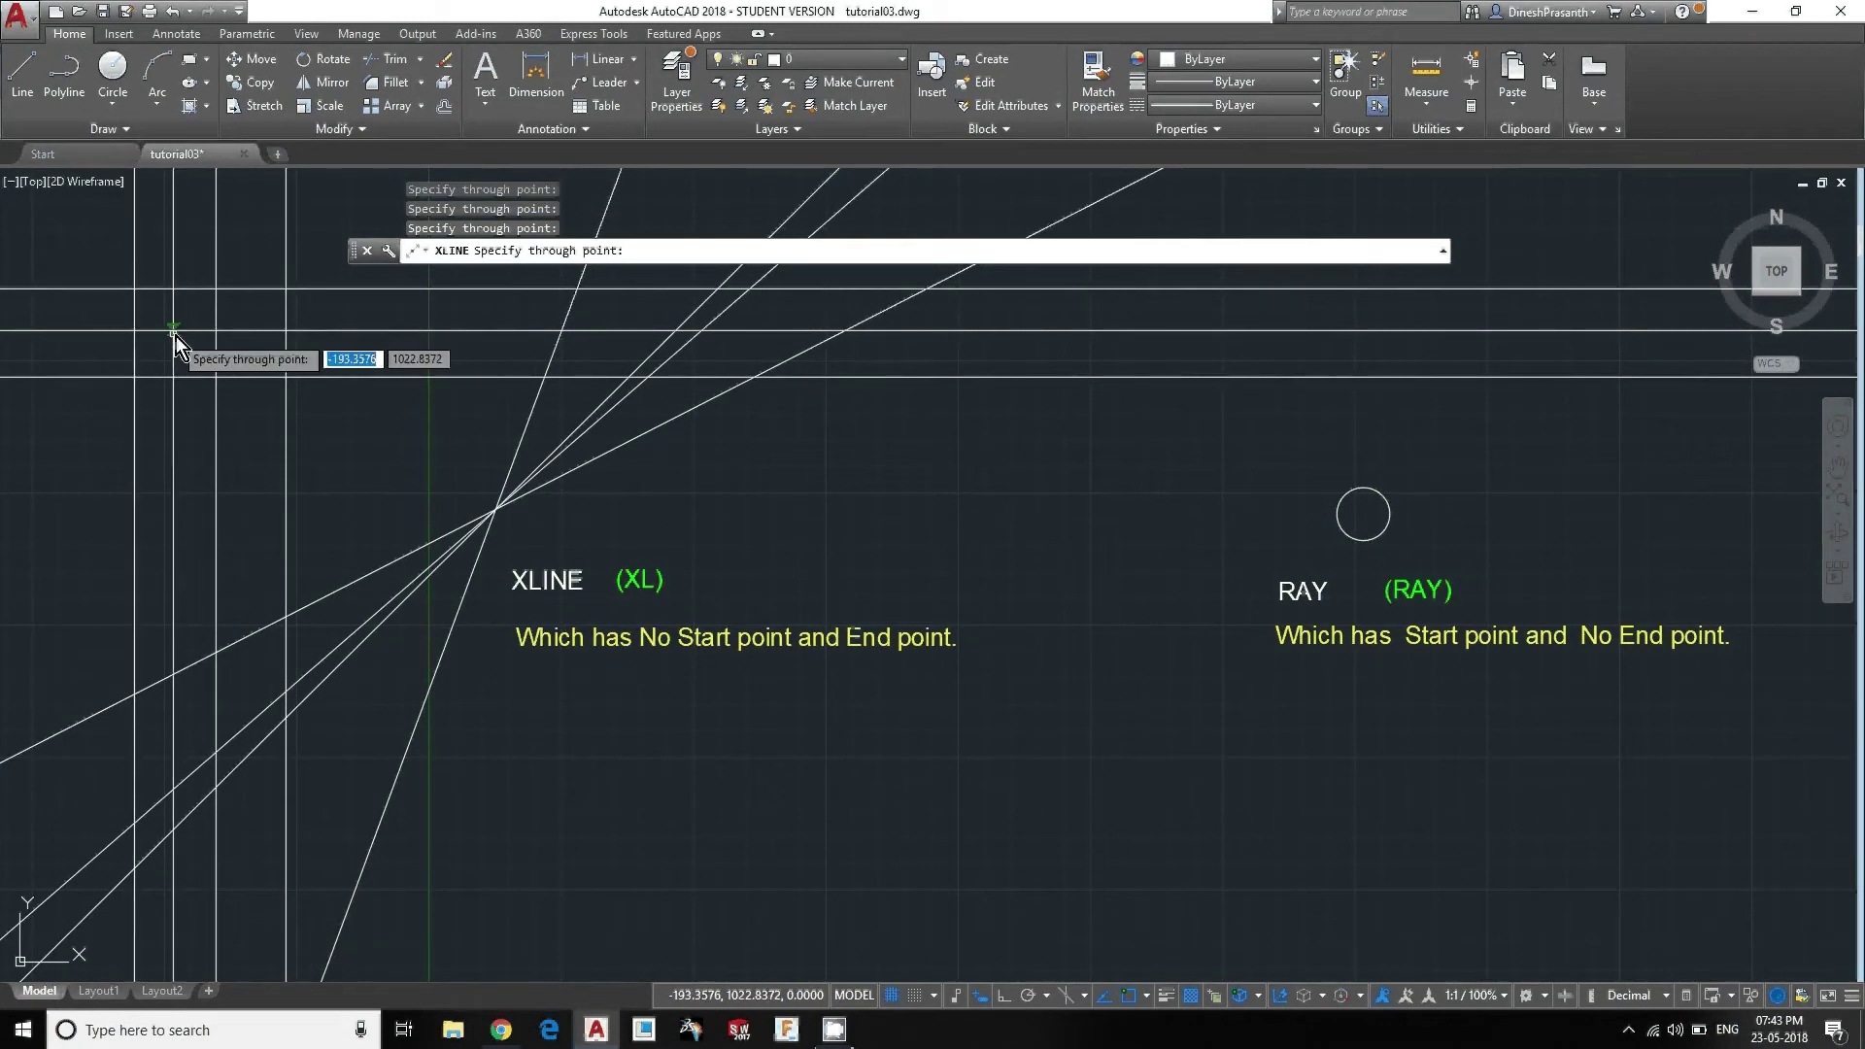
key("Escape")
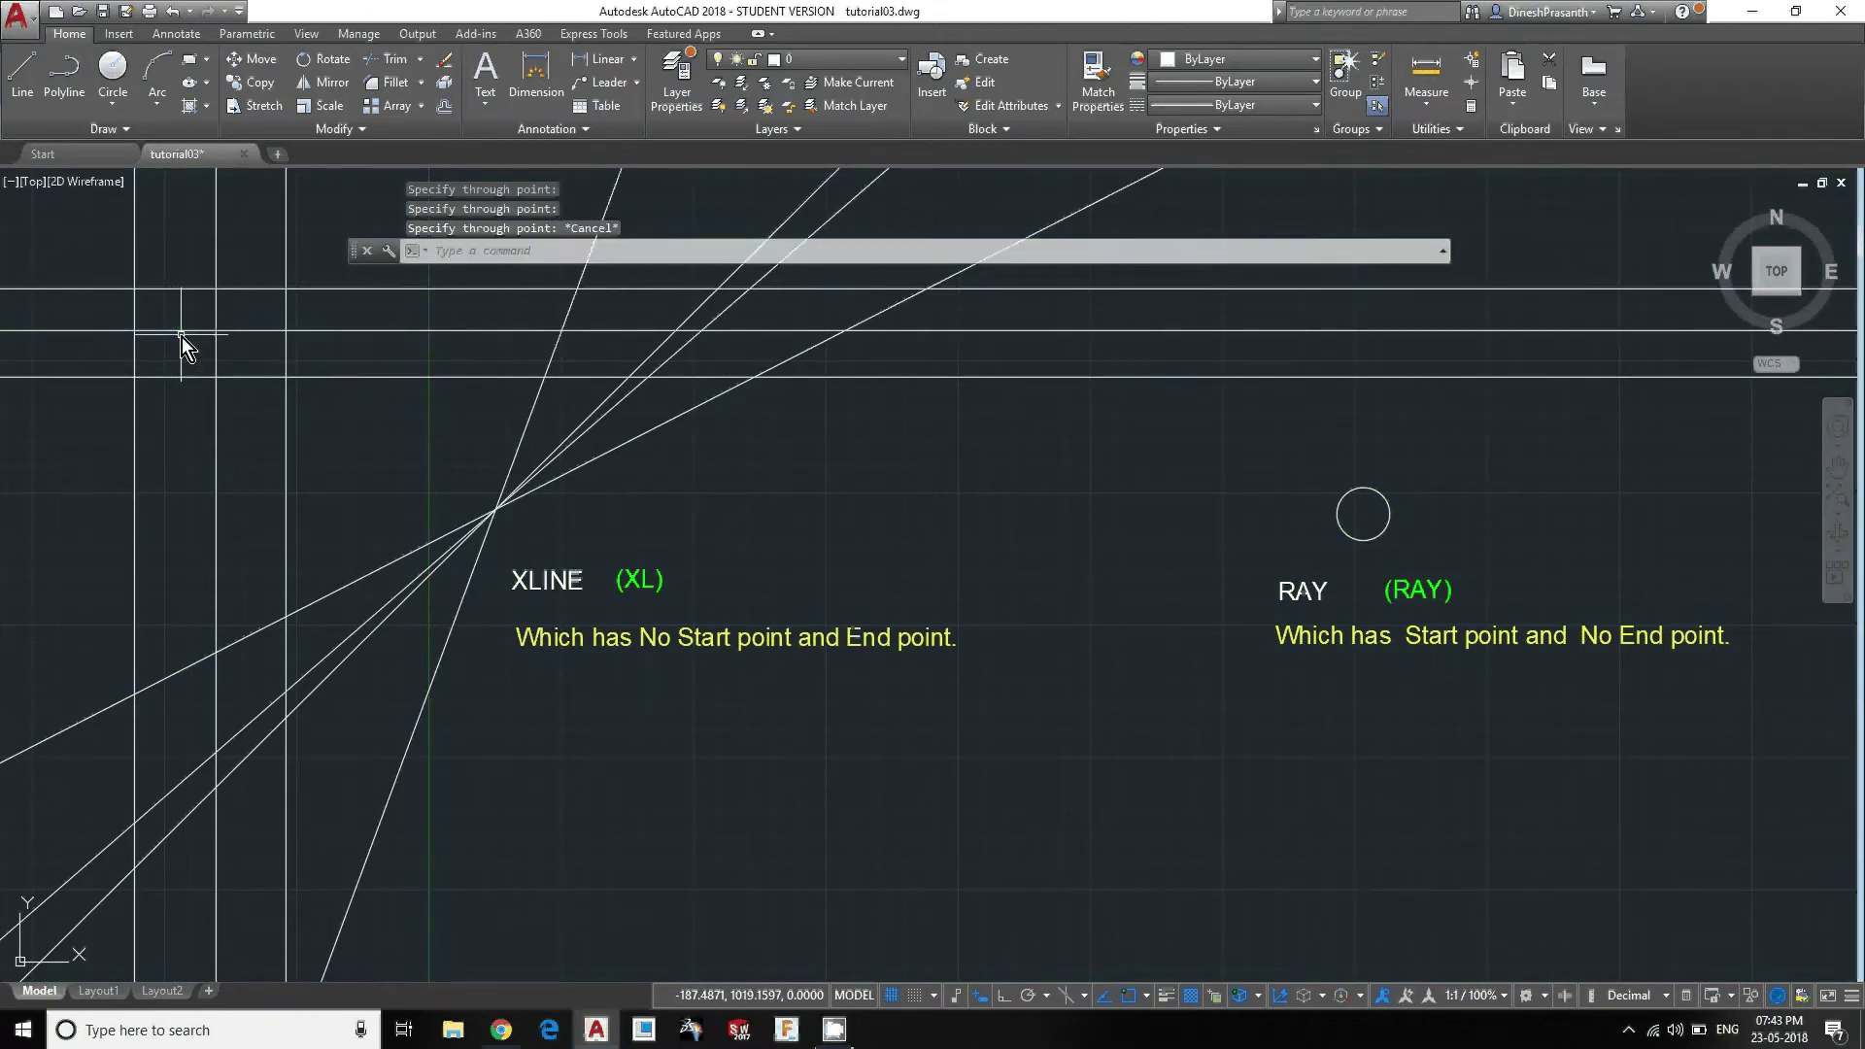
Draw several parallel construction lines at 45 degrees to the left of the vertical construction lines using the XLINE Ang option.
scroll(530, 398, "down", 3)
scroll(504, 445, "up", 1)
type("xl")
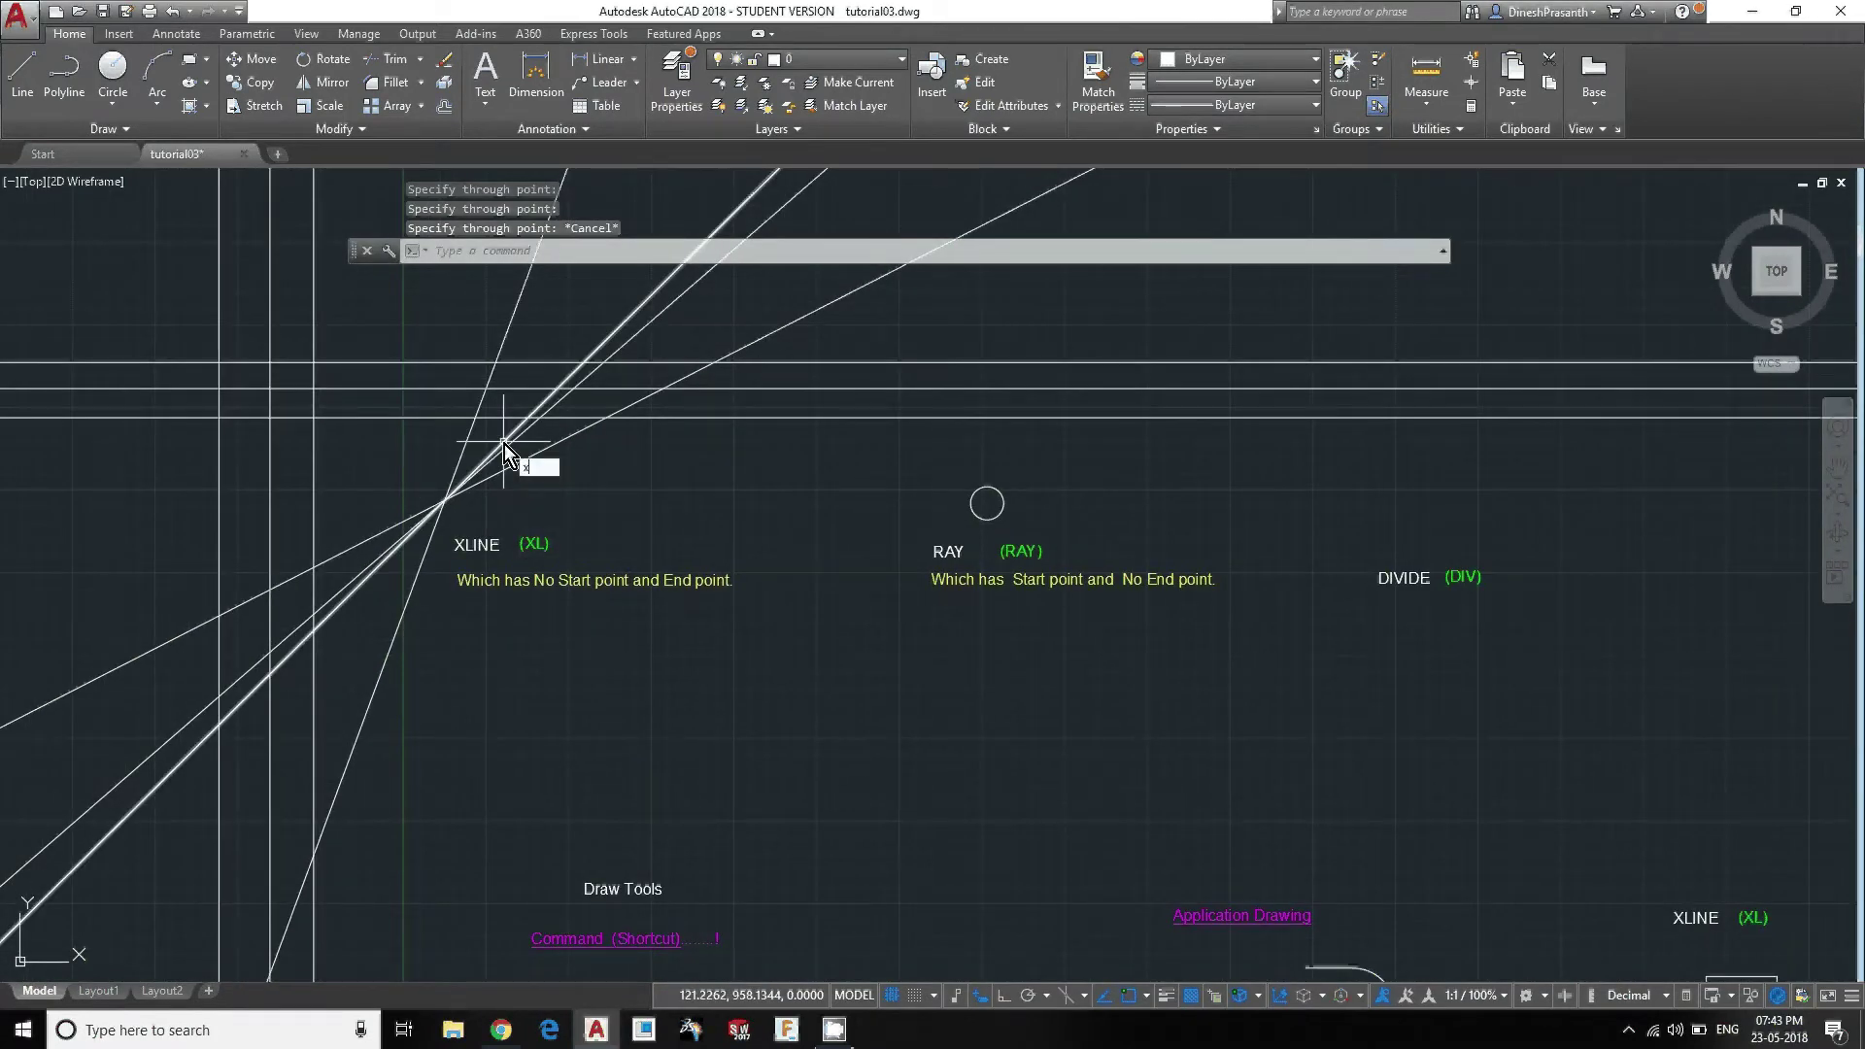
key("Return")
middle_click_drag(563, 447, 559, 549)
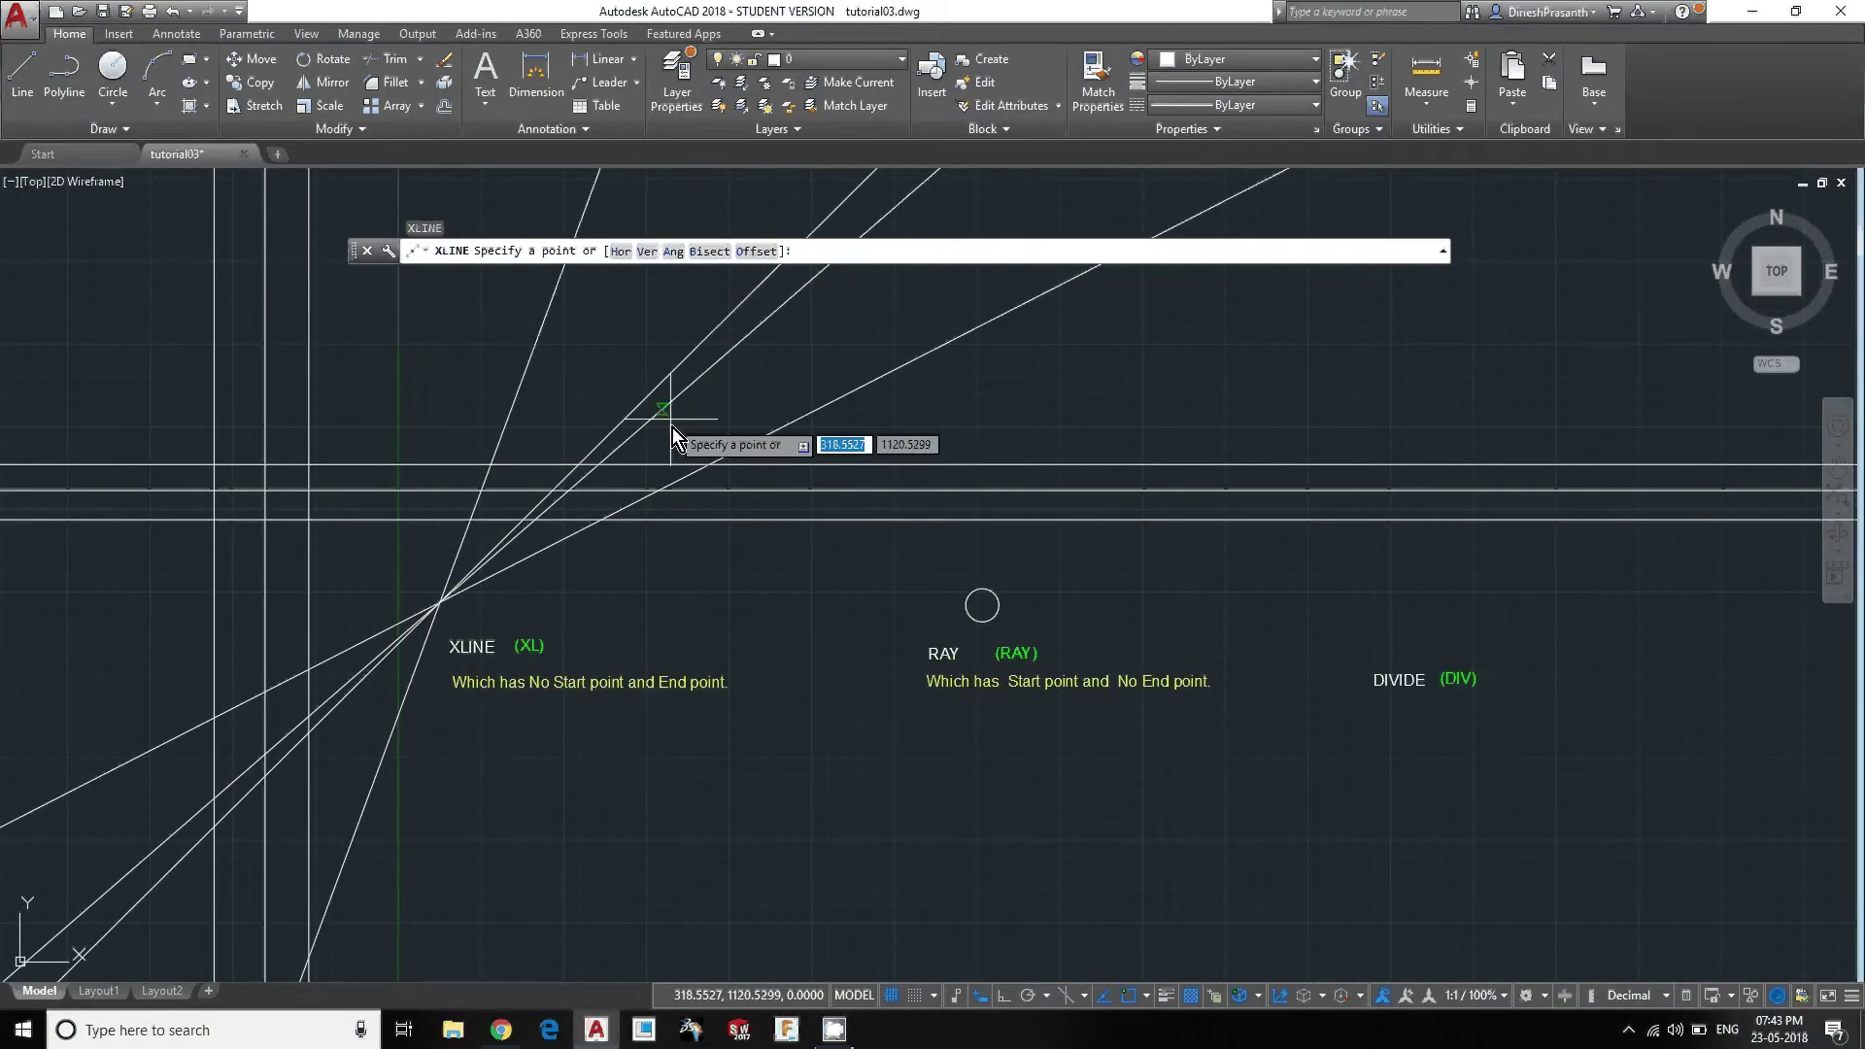
type("a")
key("Return")
middle_click_drag(636, 364, 609, 511)
middle_click_drag(616, 383, 608, 418)
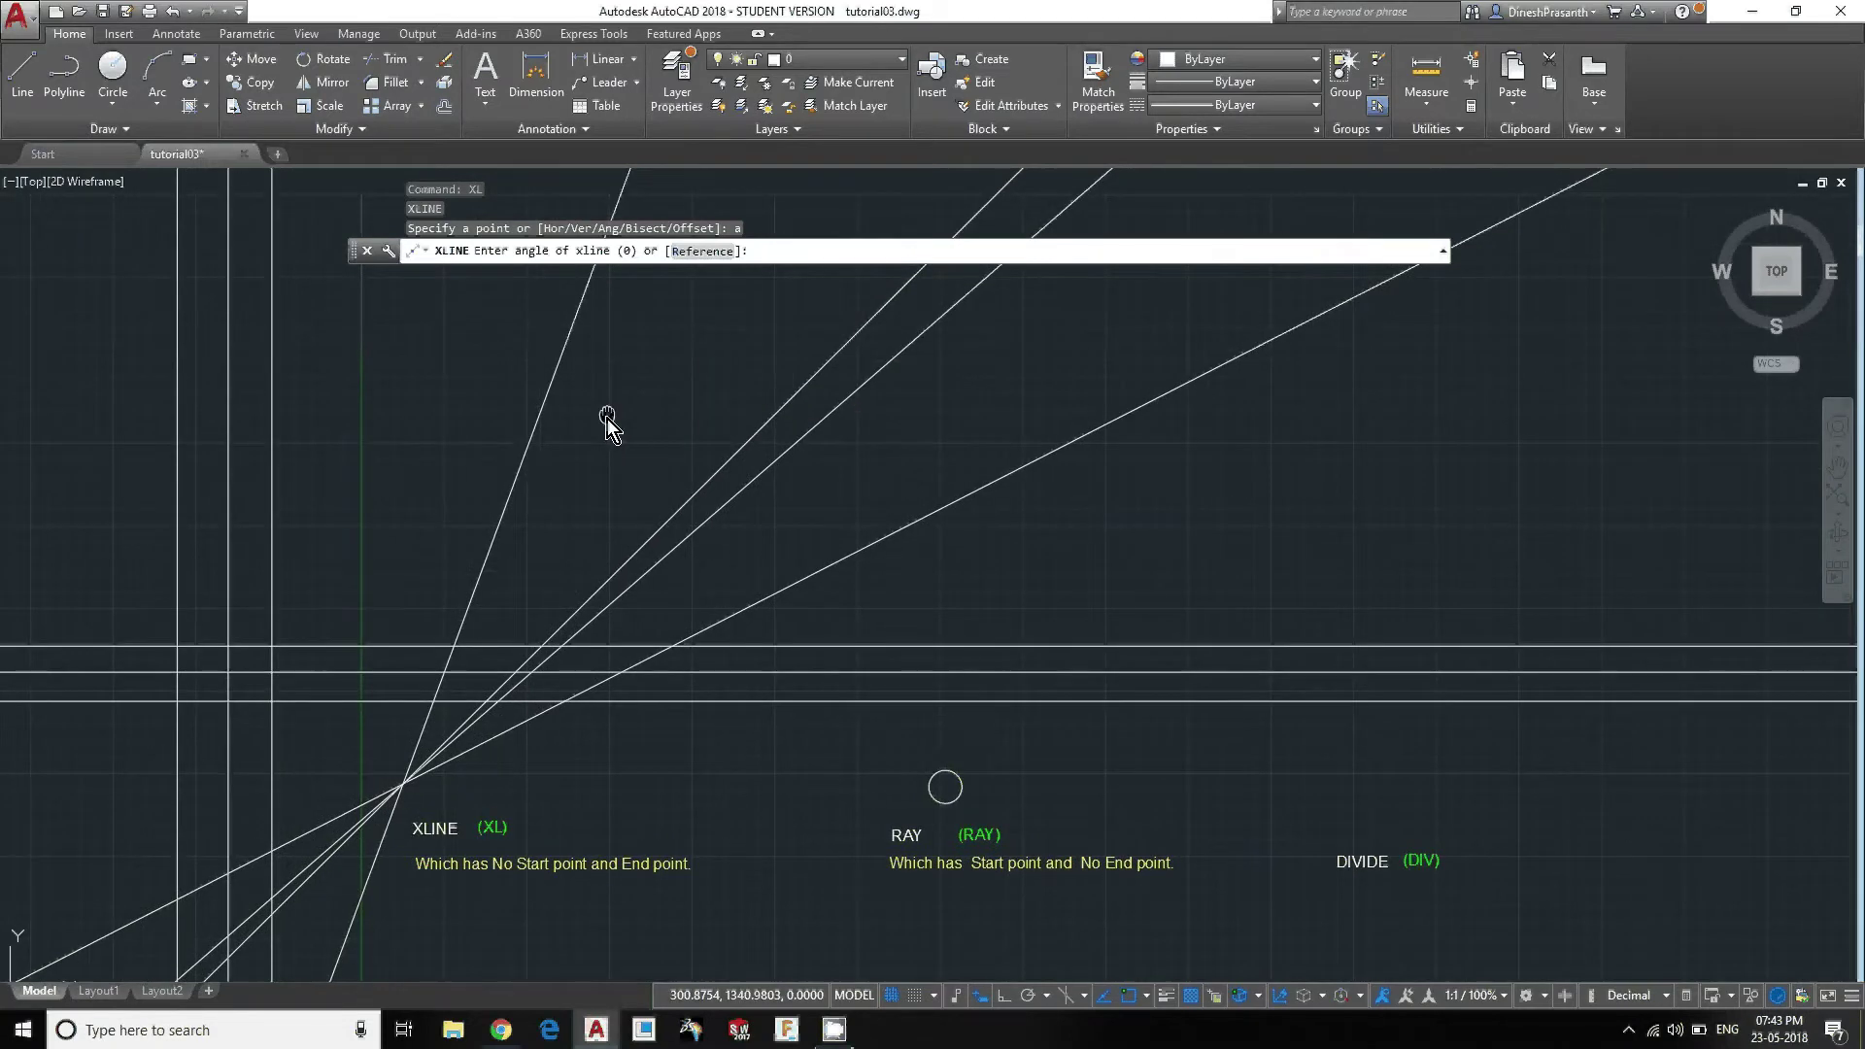
type("45")
key("Return")
scroll(507, 334, "down", 2)
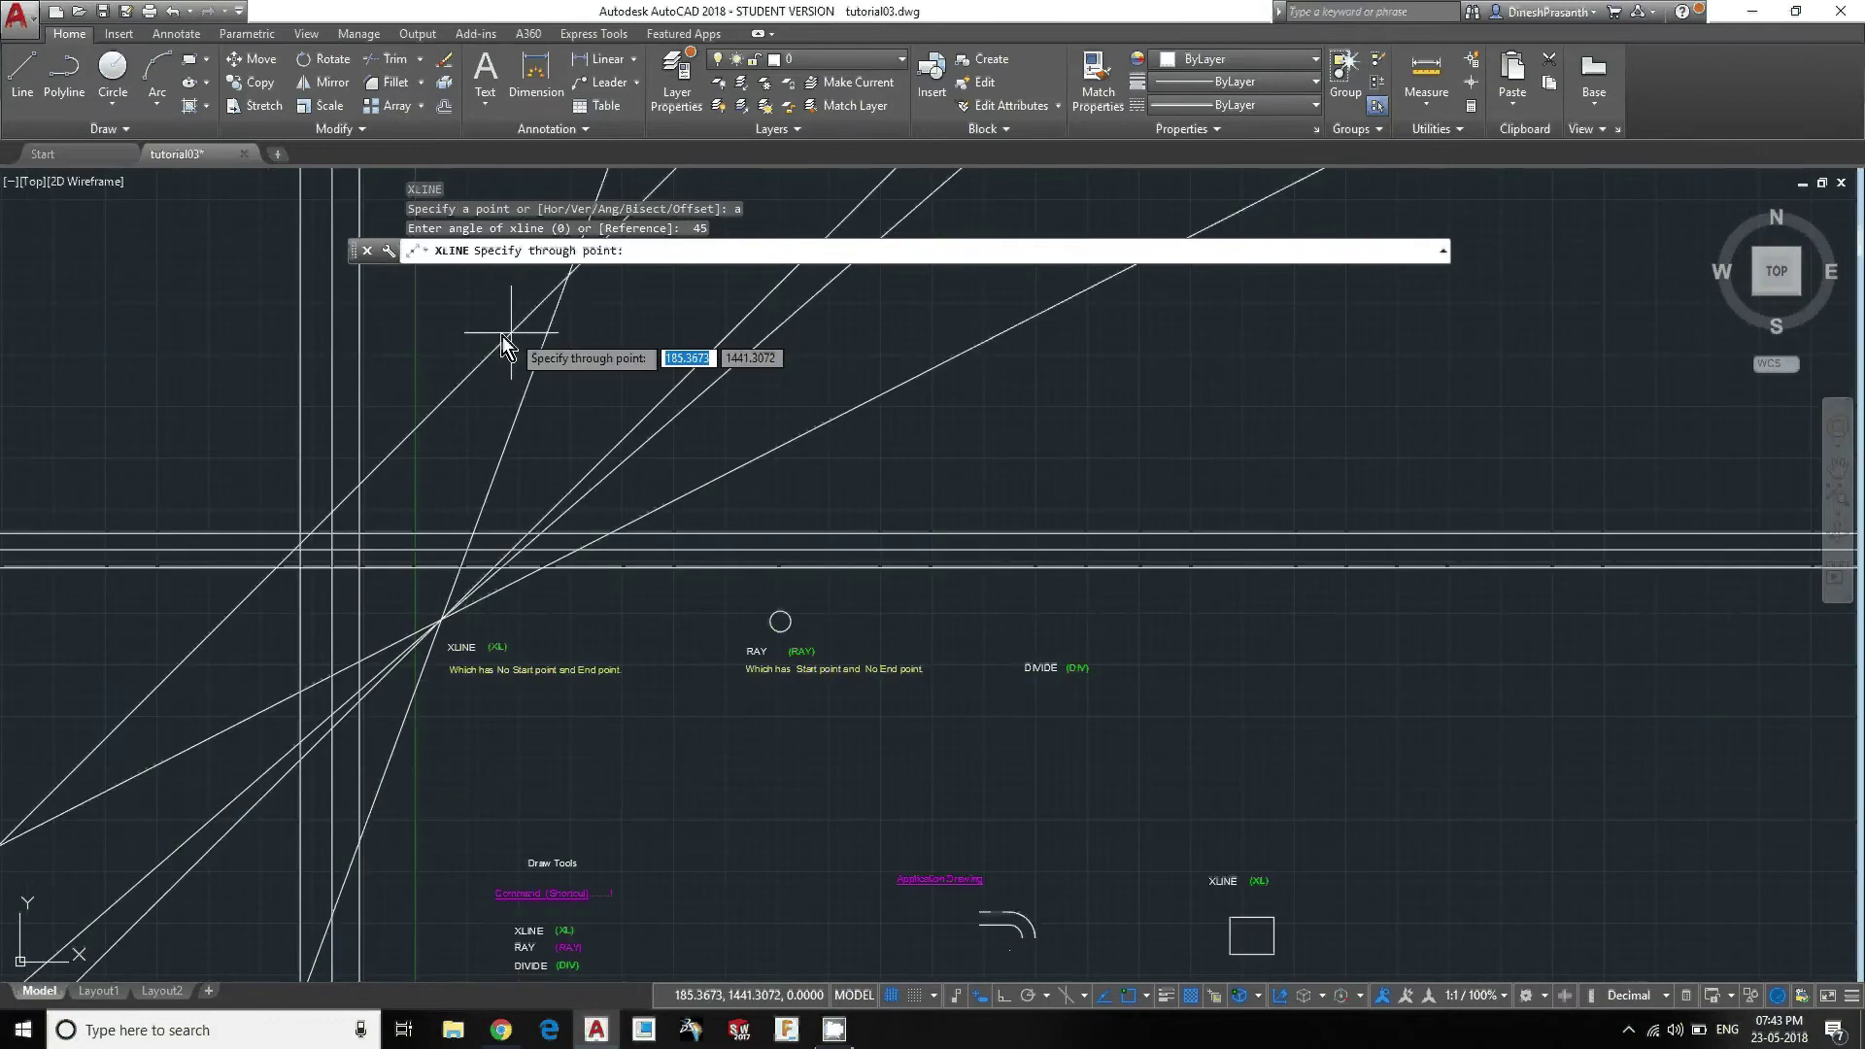
middle_click_drag(422, 360, 542, 557)
mouse_move(225, 459)
middle_mouse_down()
mouse_move(418, 566)
mouse_move(715, 679)
middle_mouse_up()
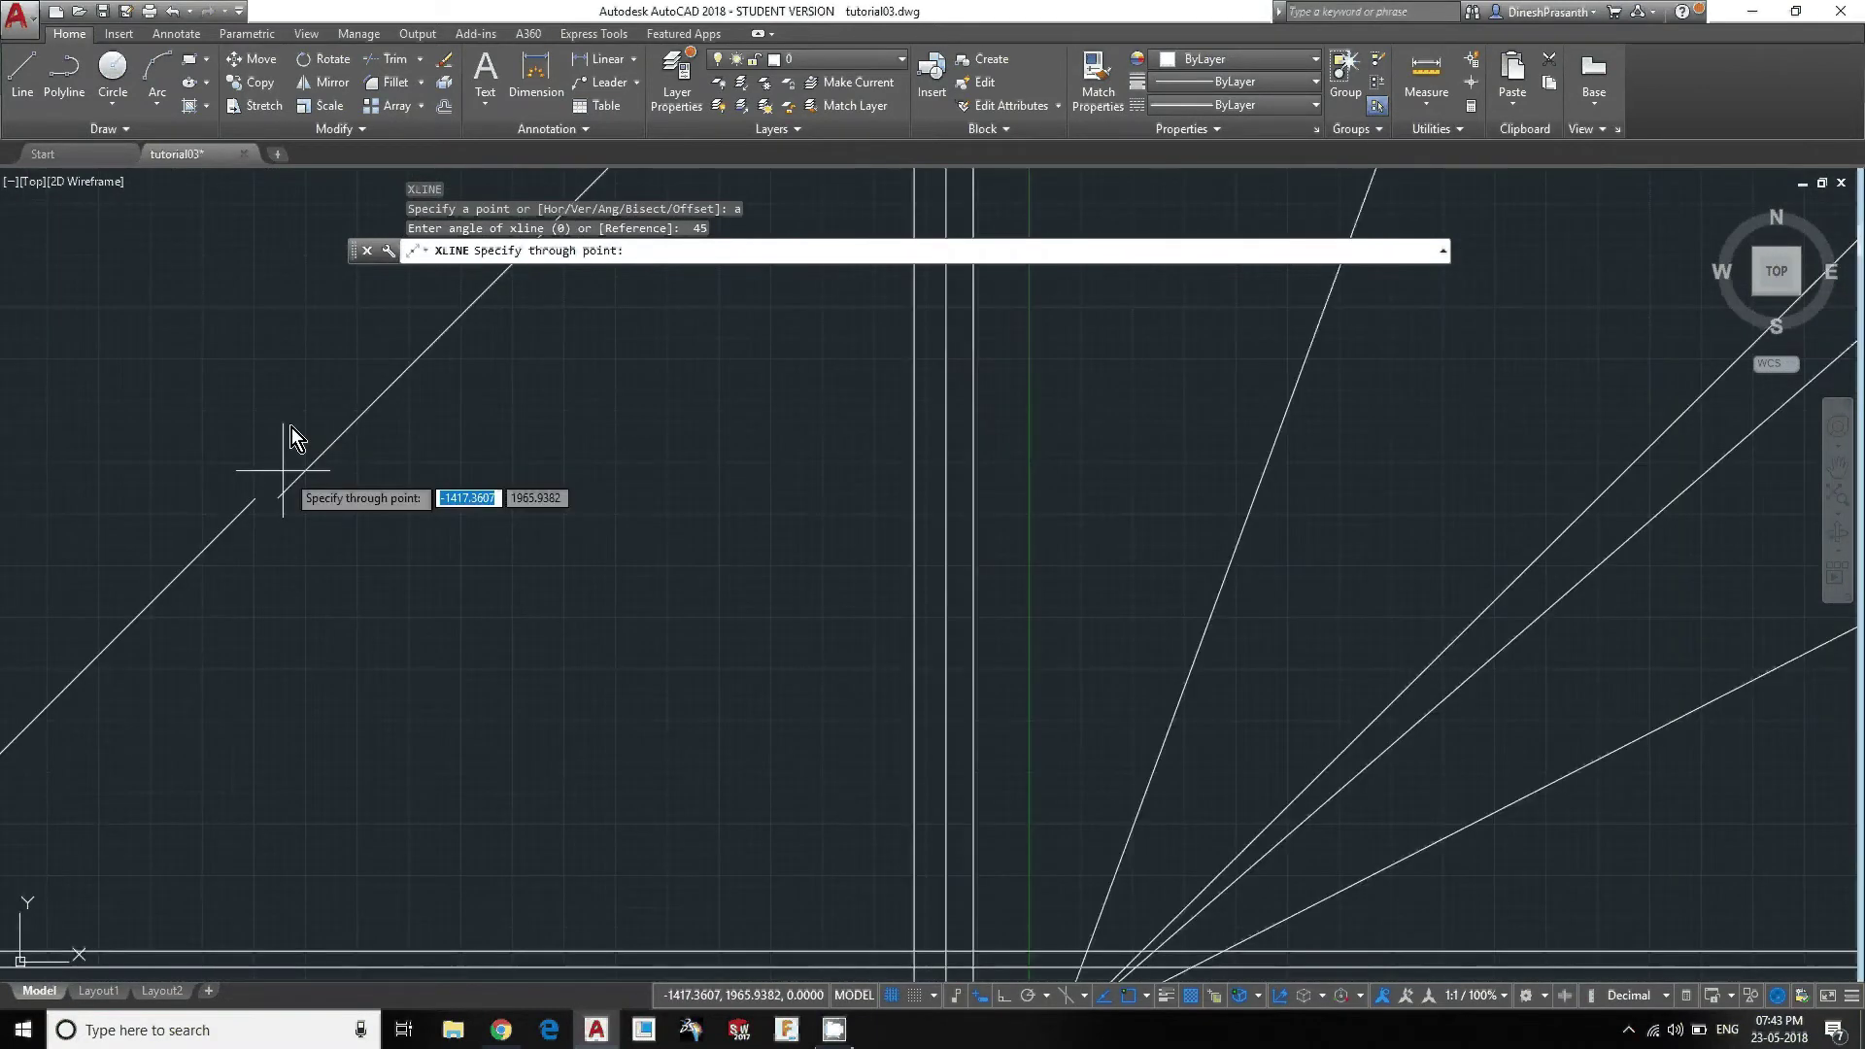
left_click(464, 564)
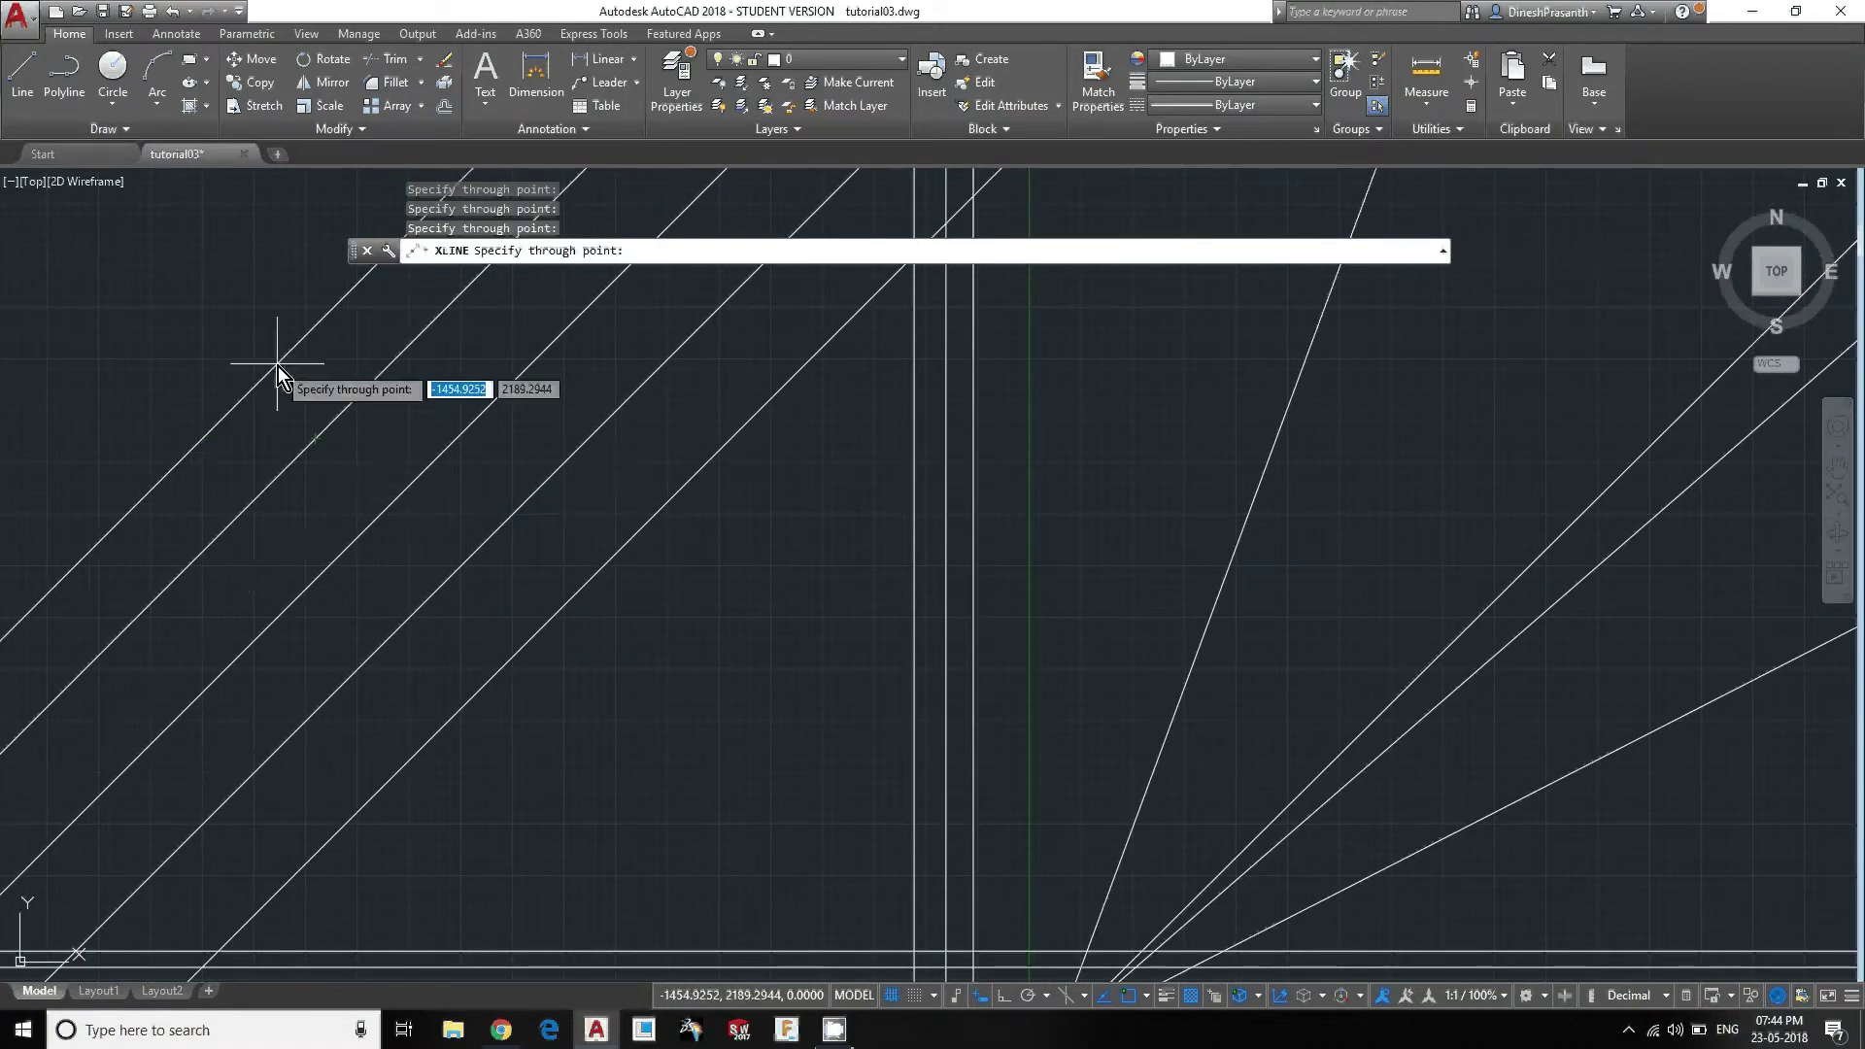
left_click(278, 364)
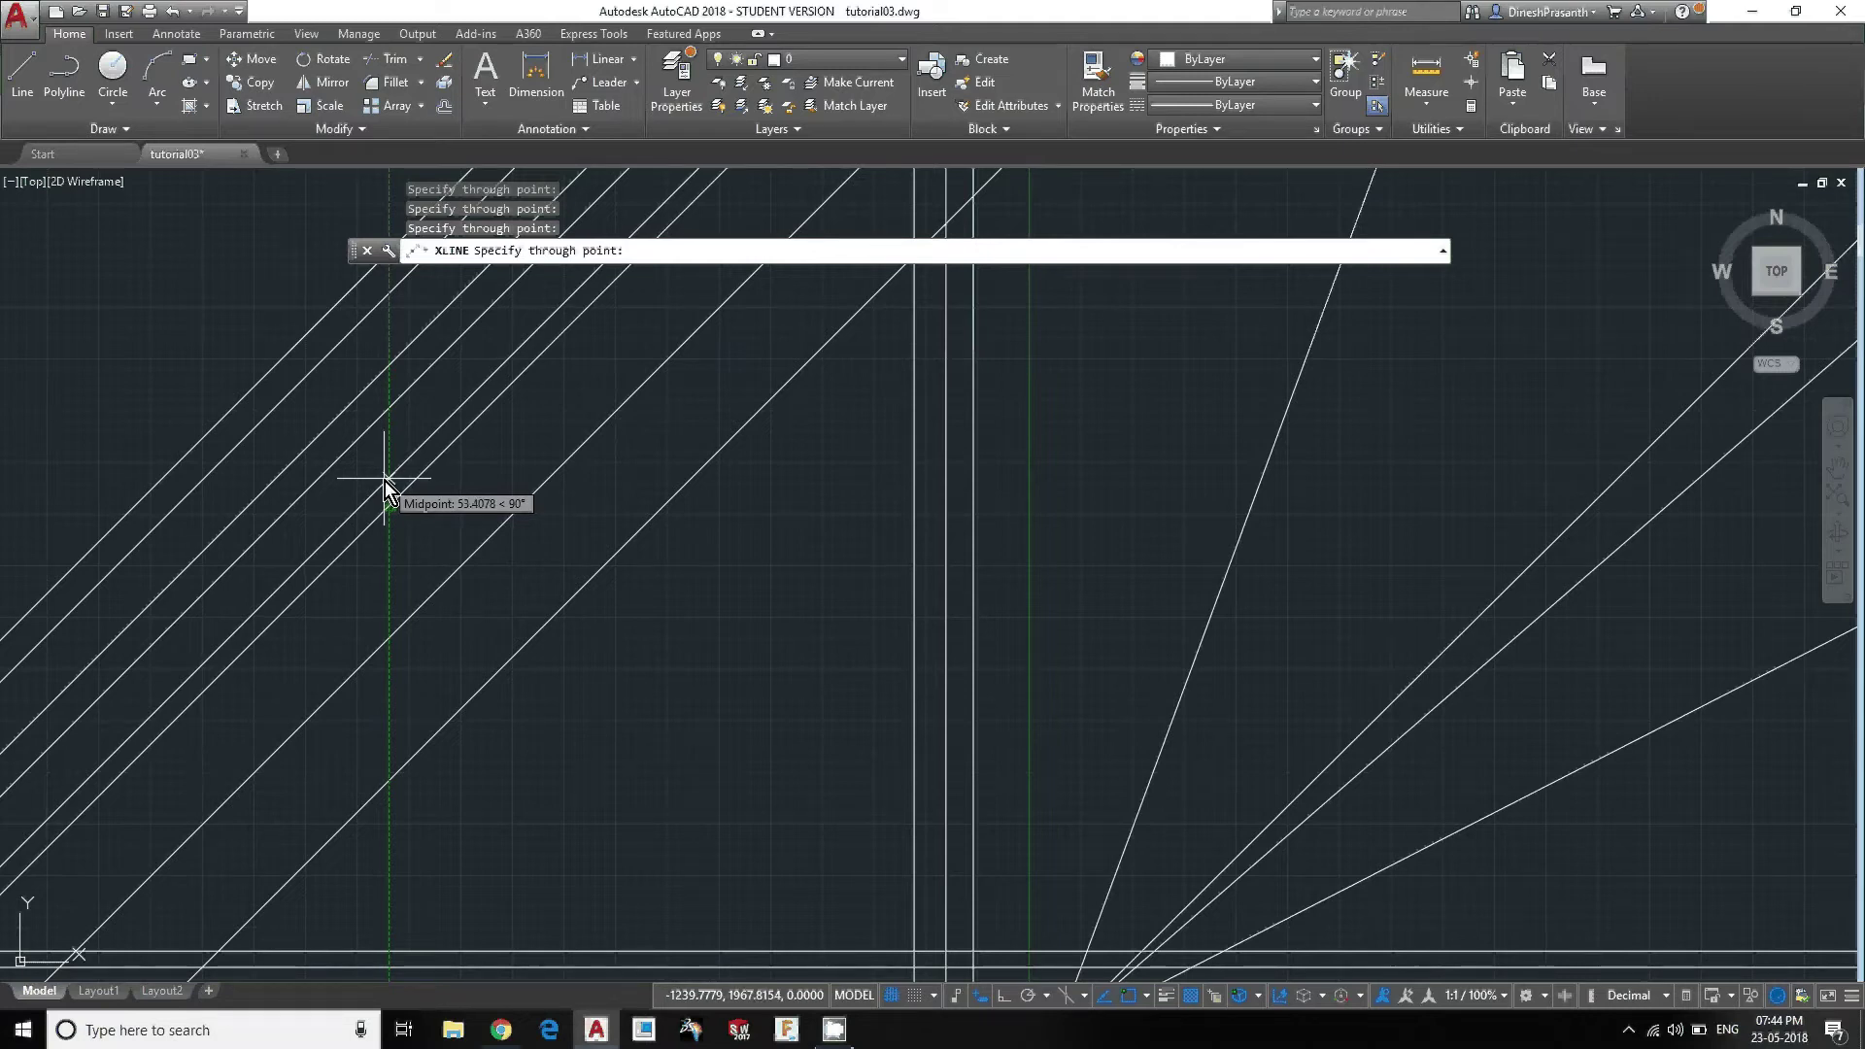
key("Escape")
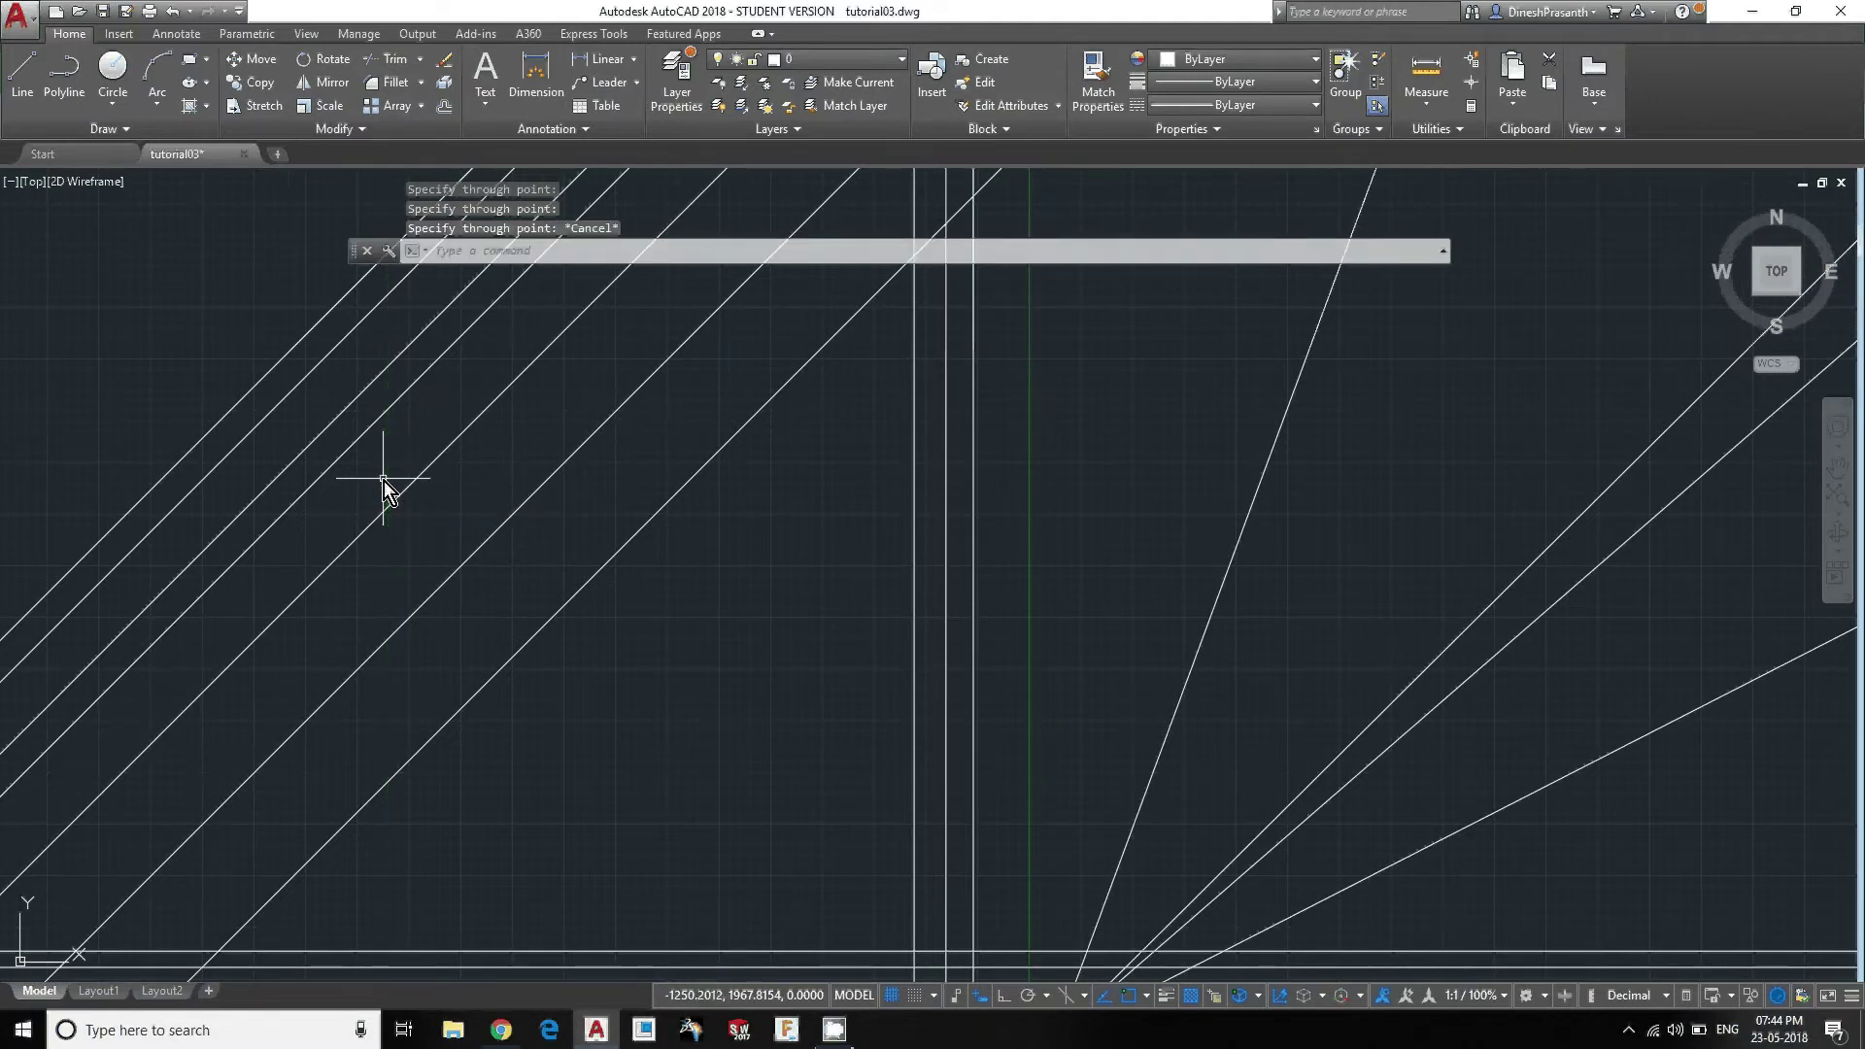
scroll(383, 479, "down", 5)
scroll(531, 614, "up", 3)
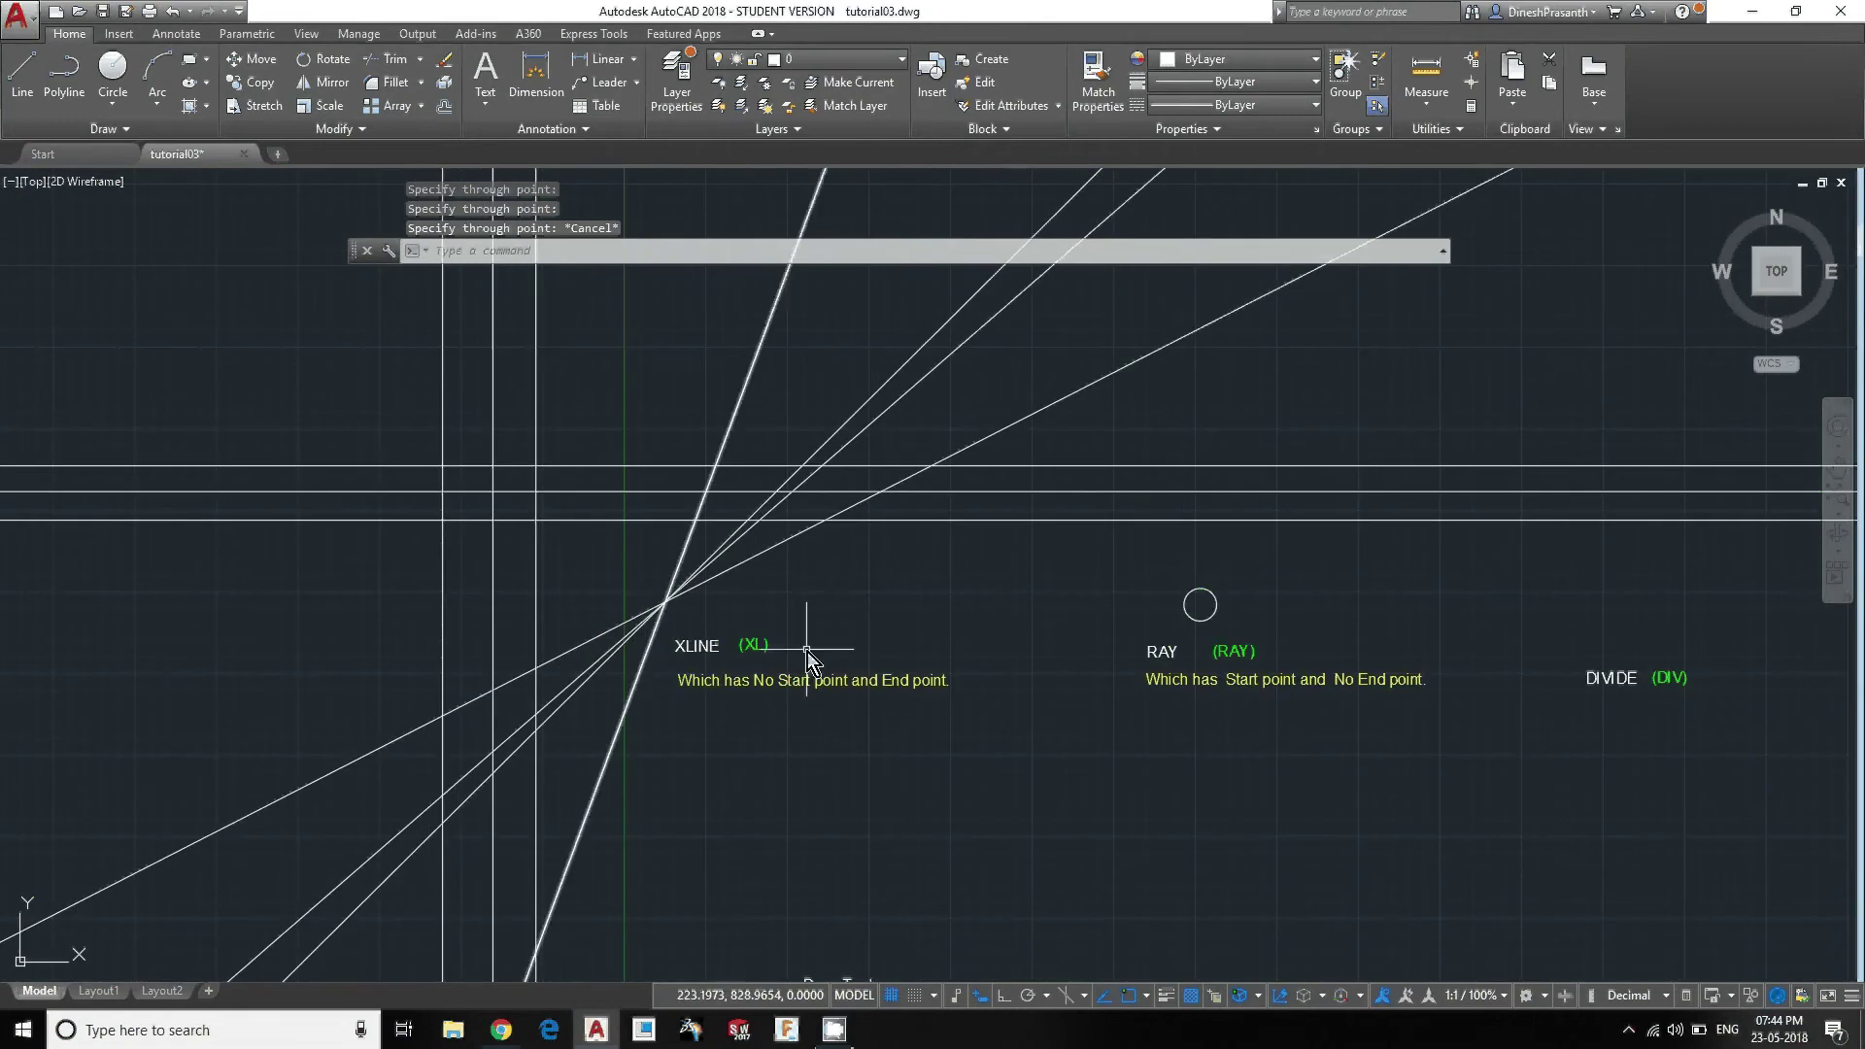
type("xl")
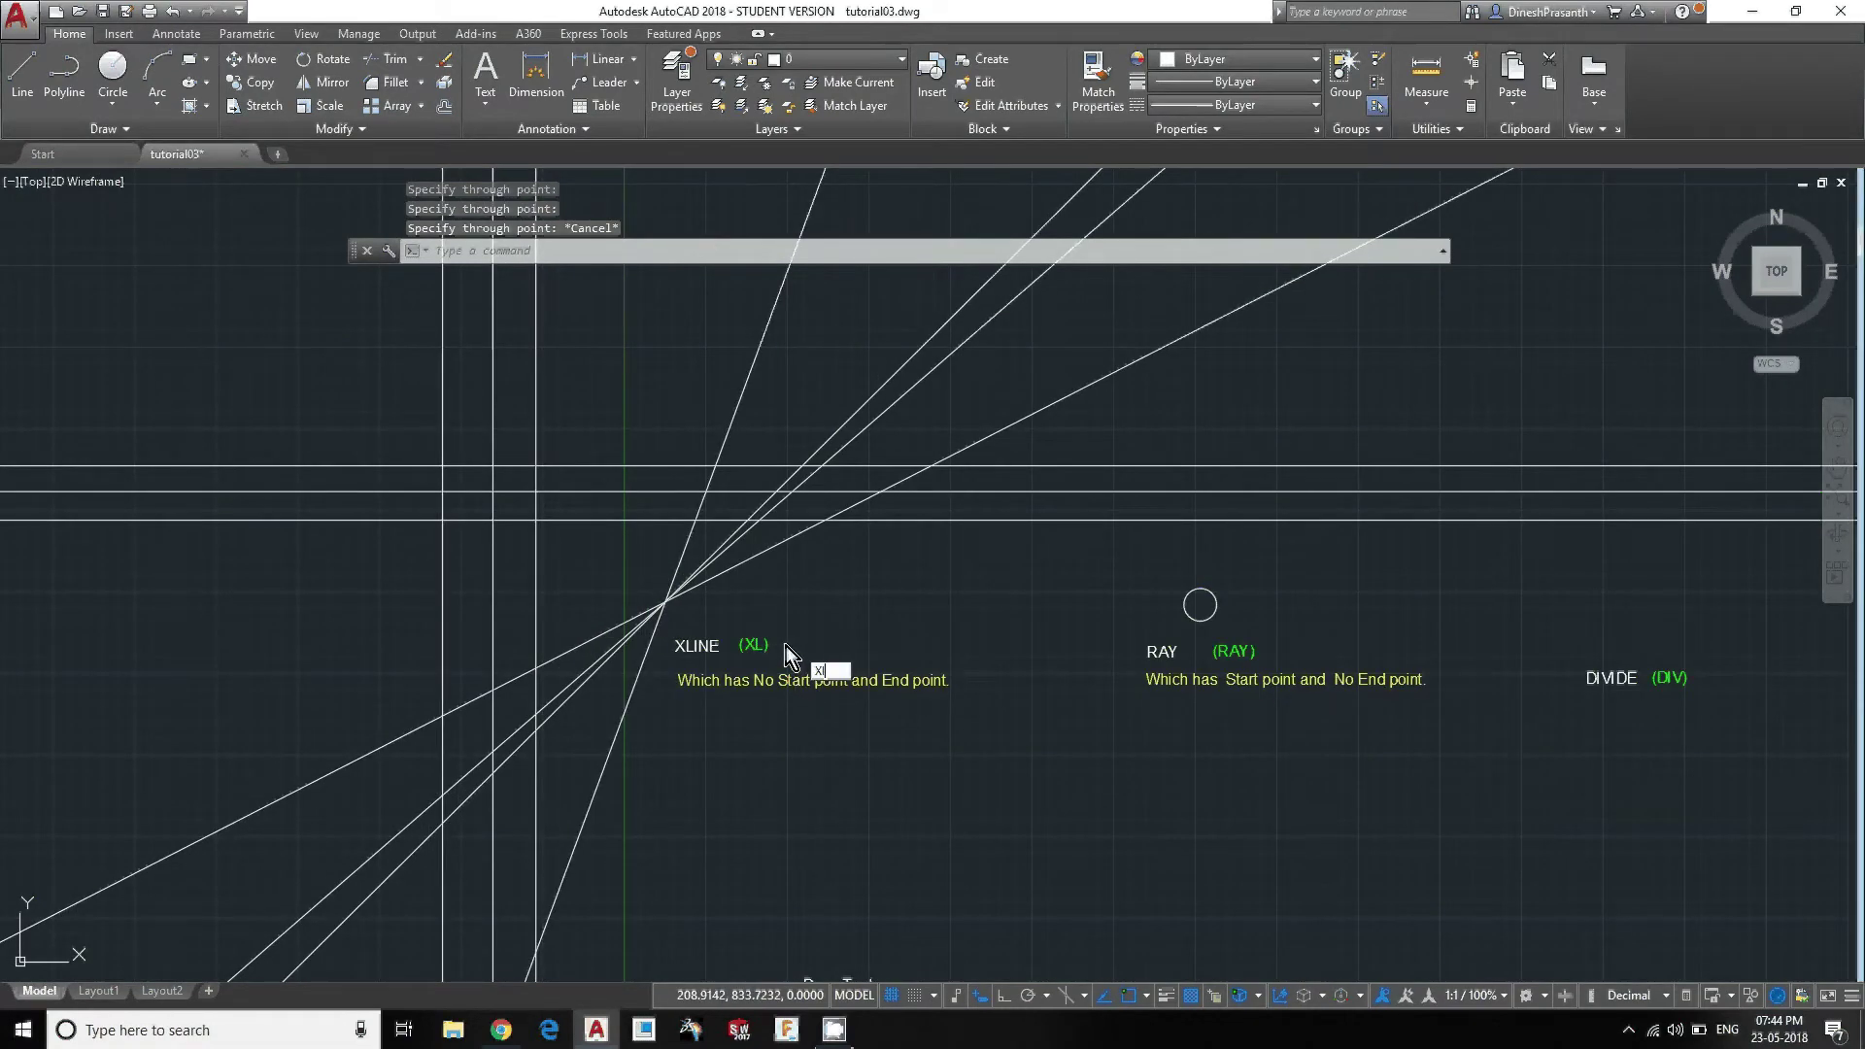
key("Return")
key("Escape")
key("Escape")
key("Escape")
Use the XLINE Offset option with distance 10 to create a parallel line right of the rightmost vertical construction line.
type("xl")
key("Return")
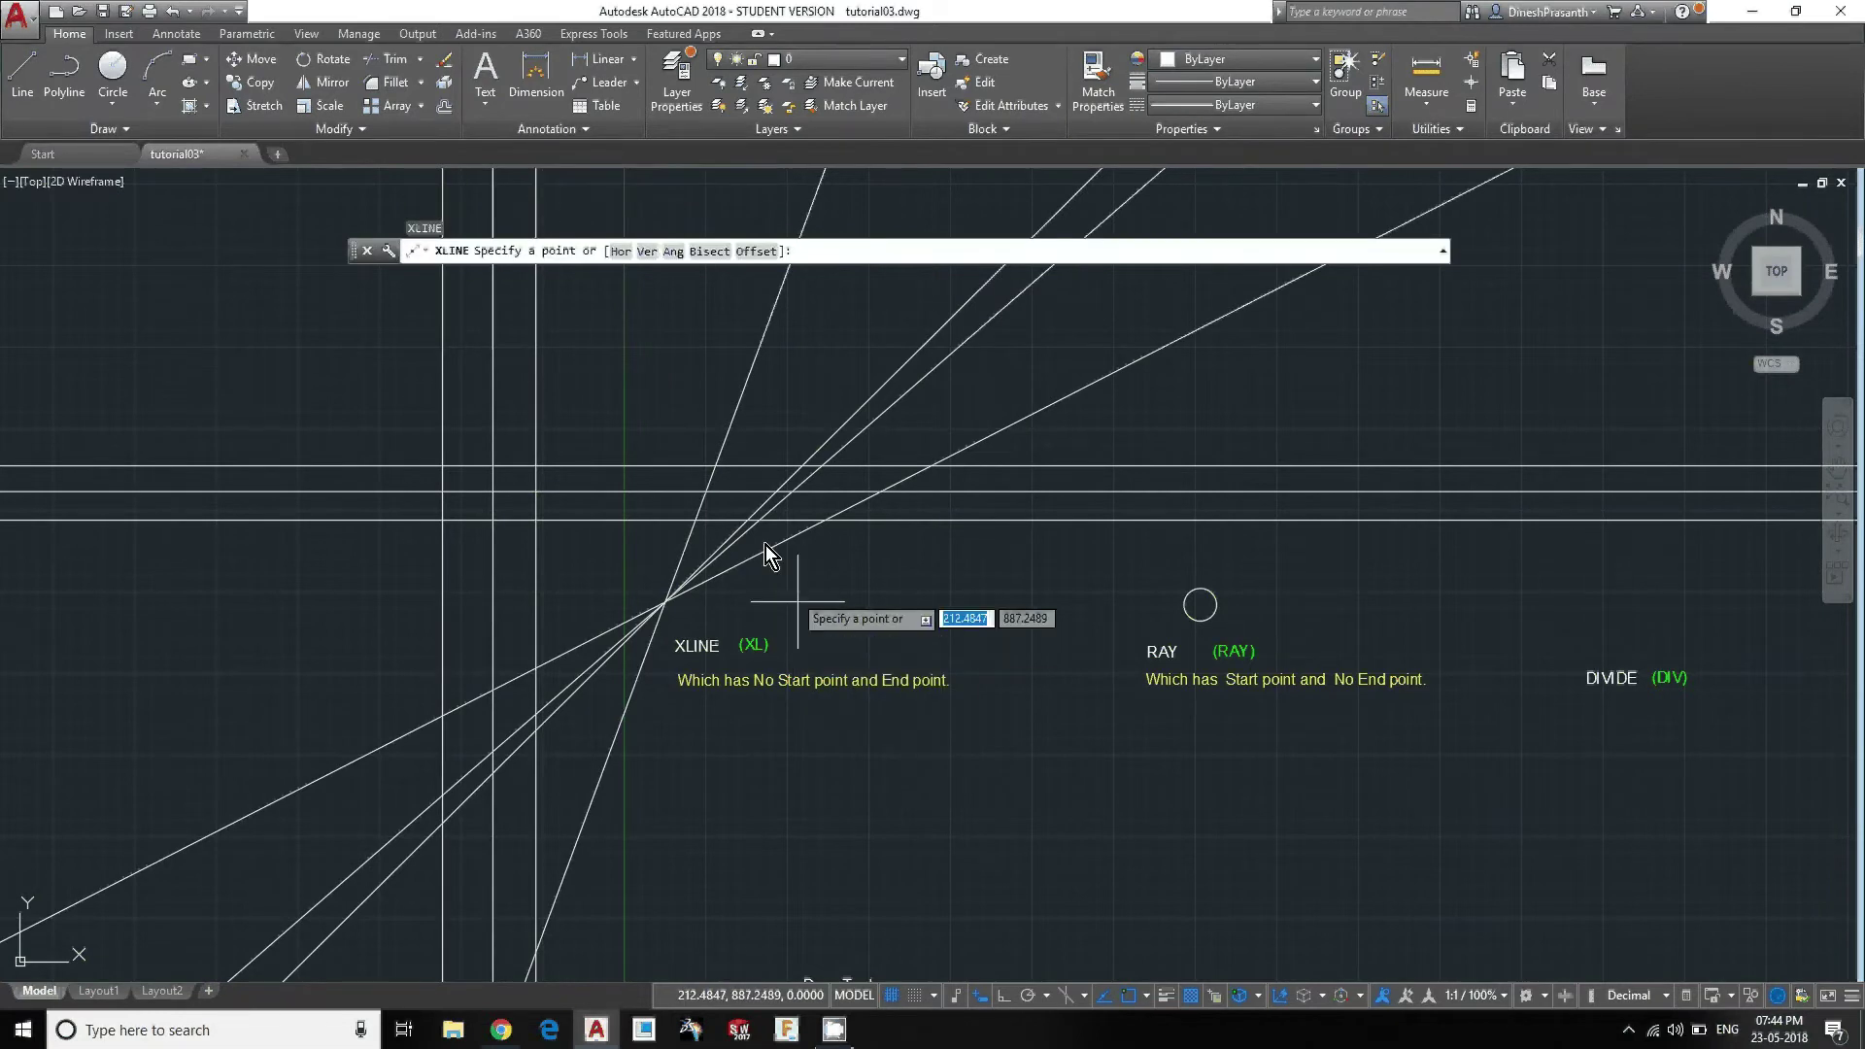
type("o")
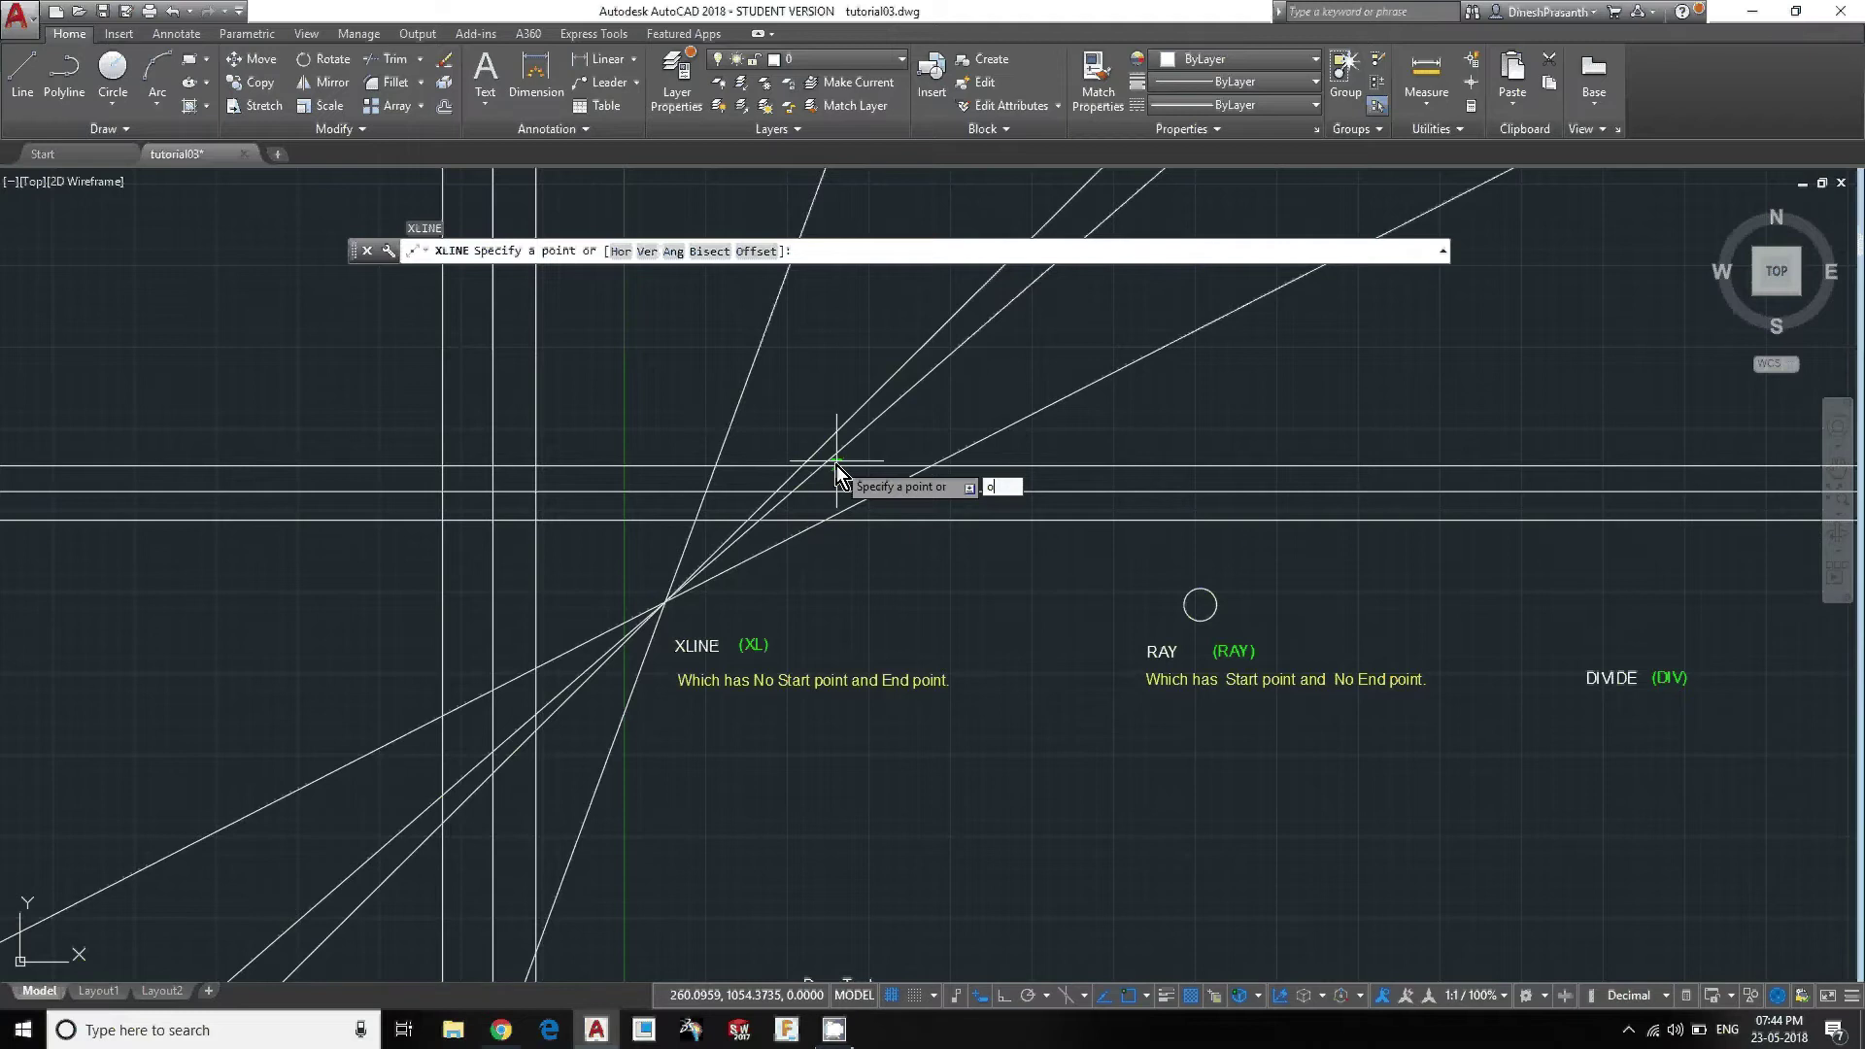
key("Return")
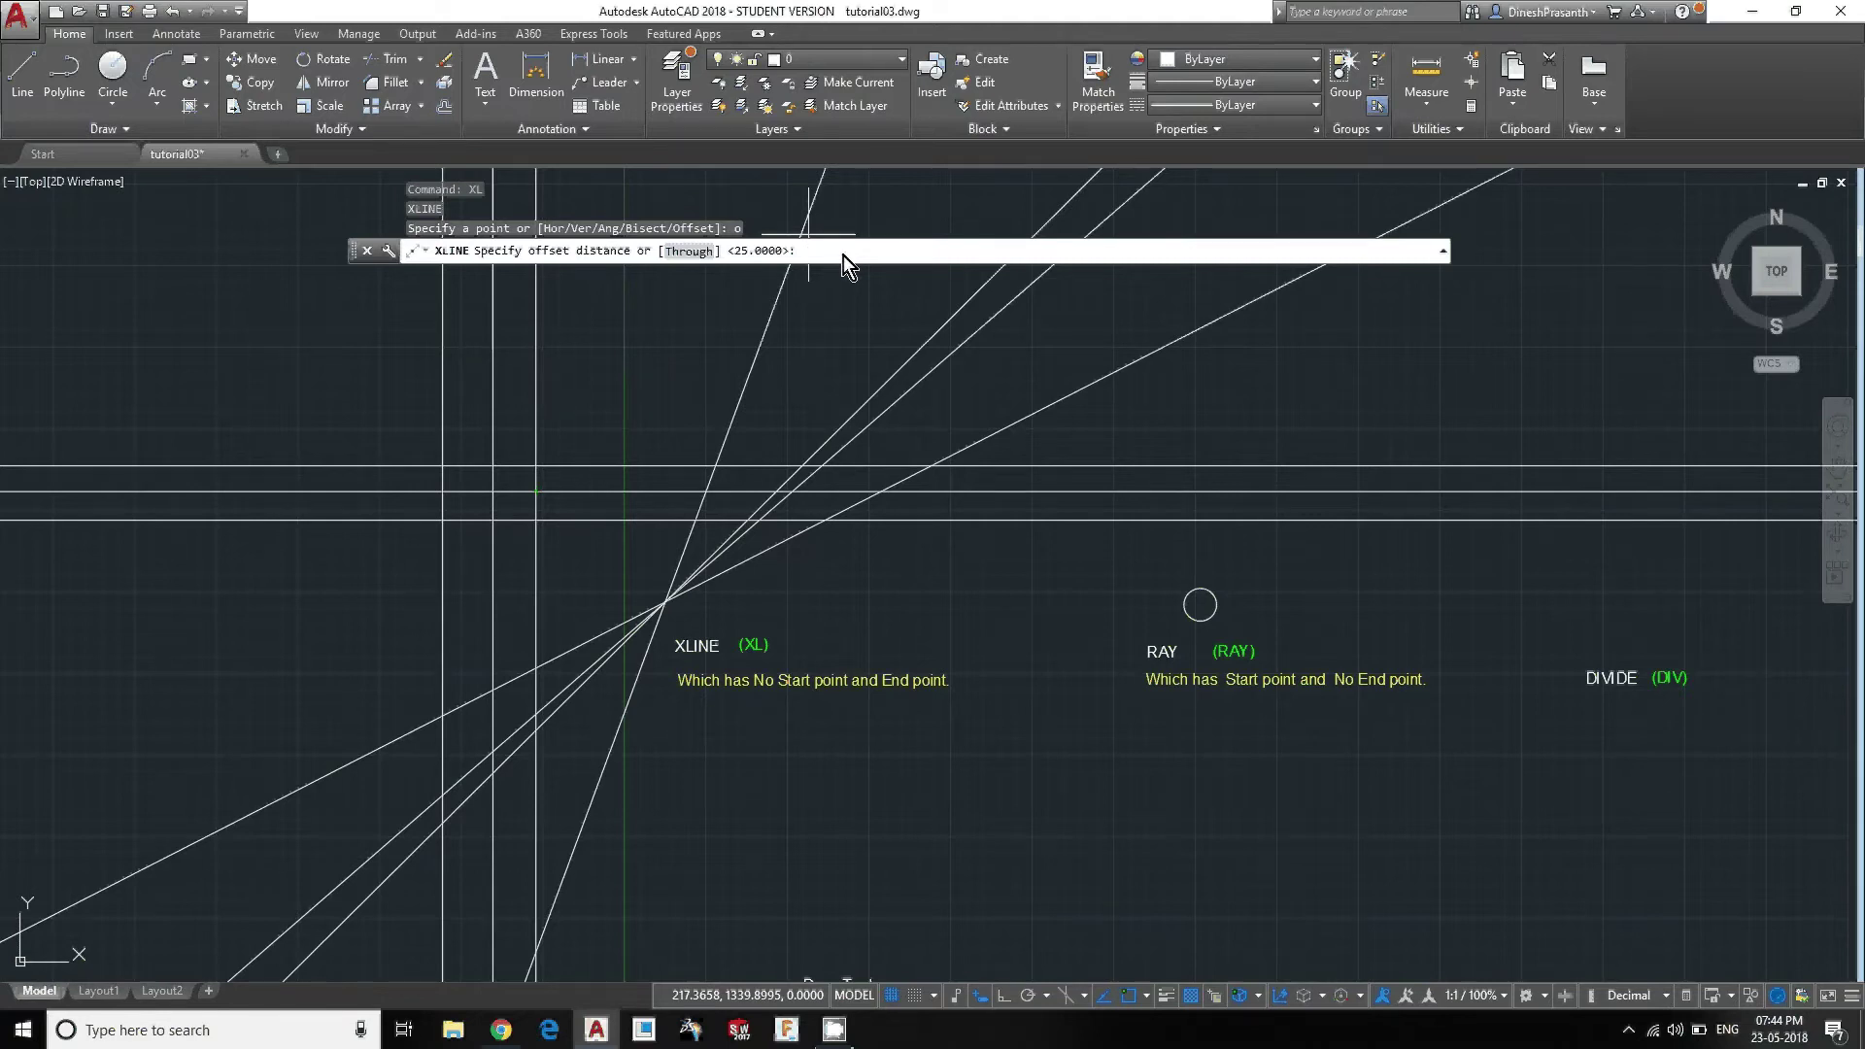
type("10")
key("Return")
scroll(697, 585, "down", 3)
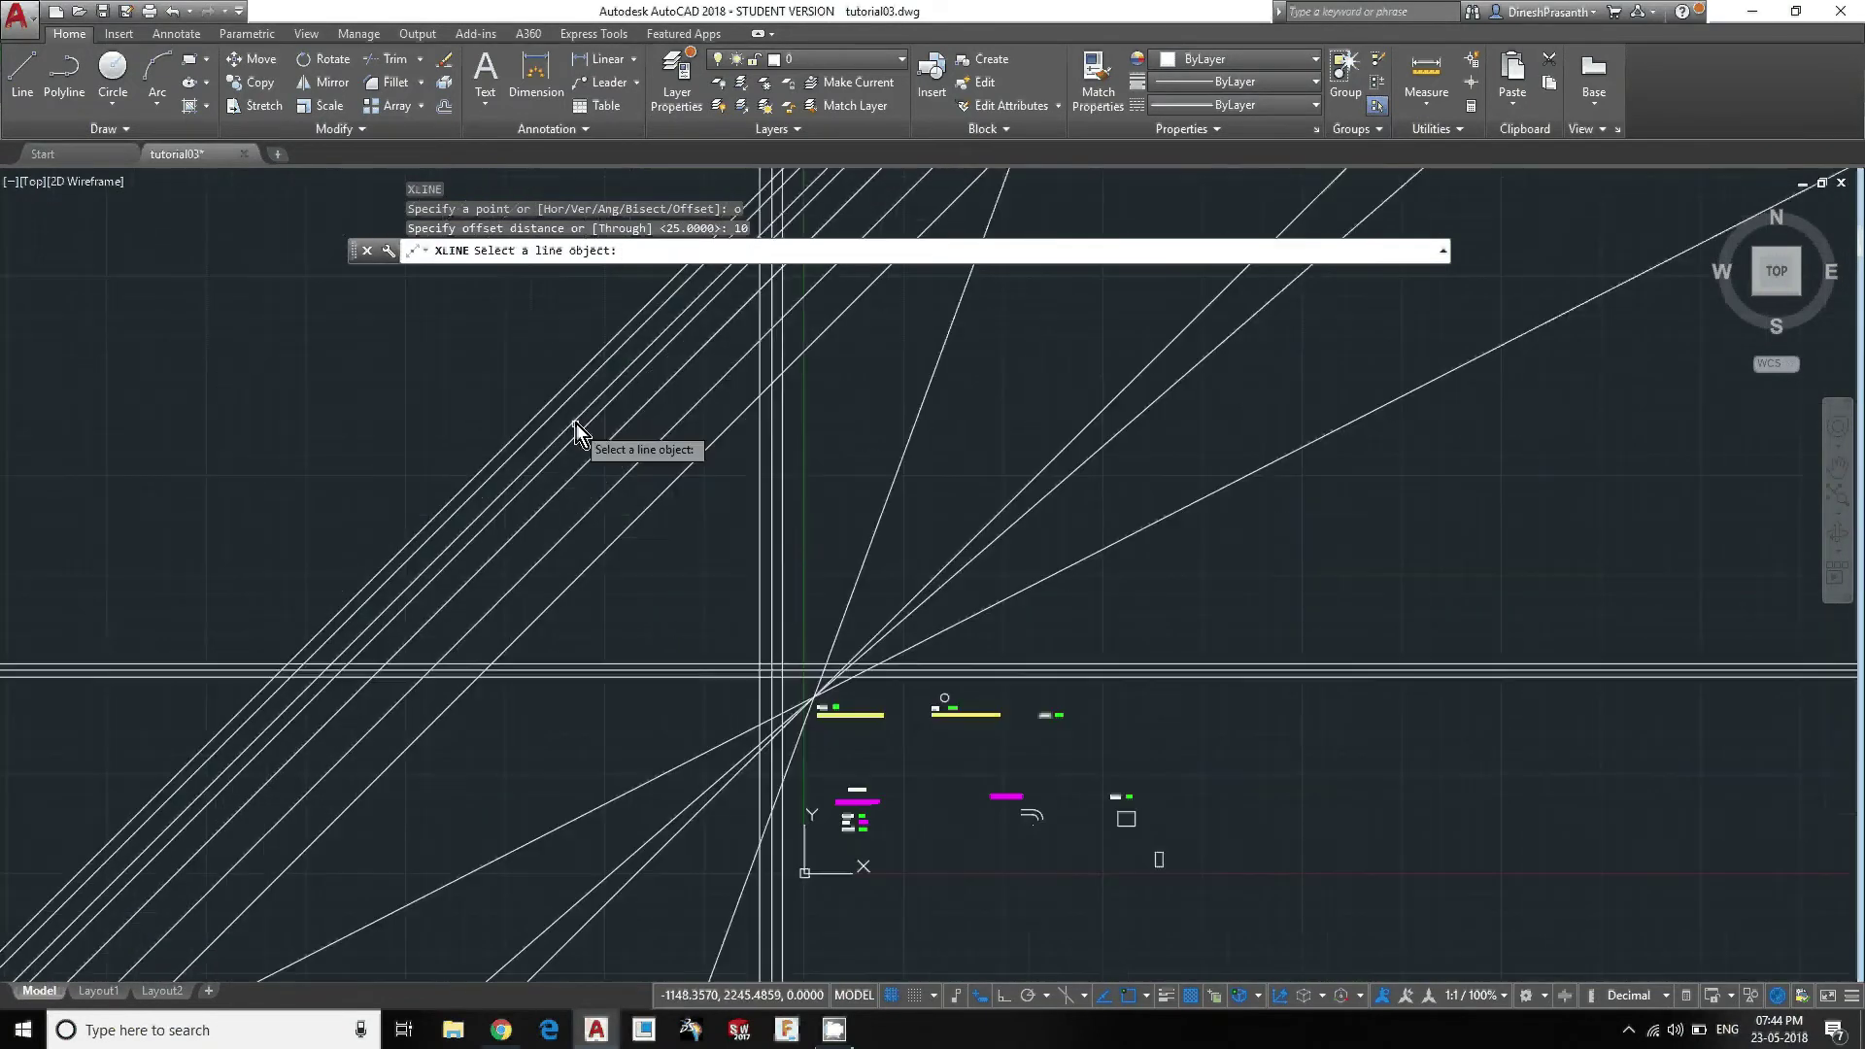
middle_click_drag(535, 424, 783, 629)
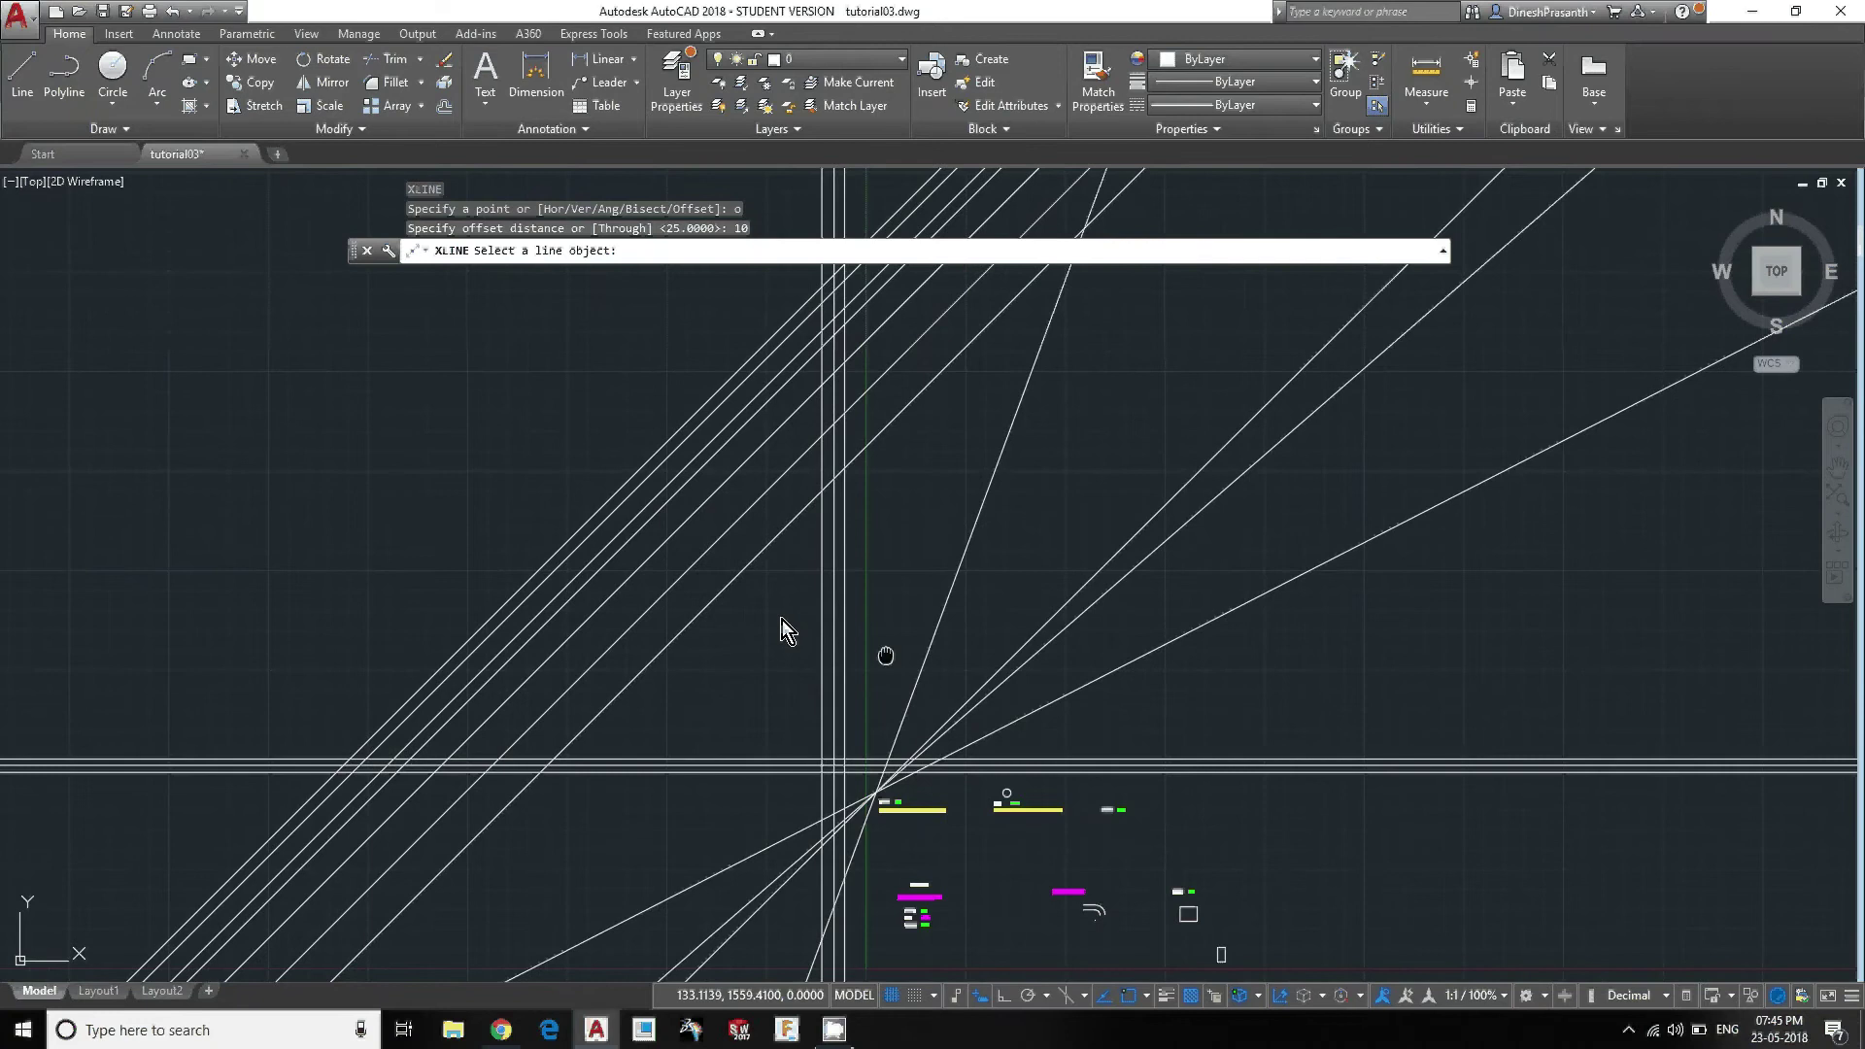
scroll(757, 583, "up", 4)
scroll(457, 568, "up", 4)
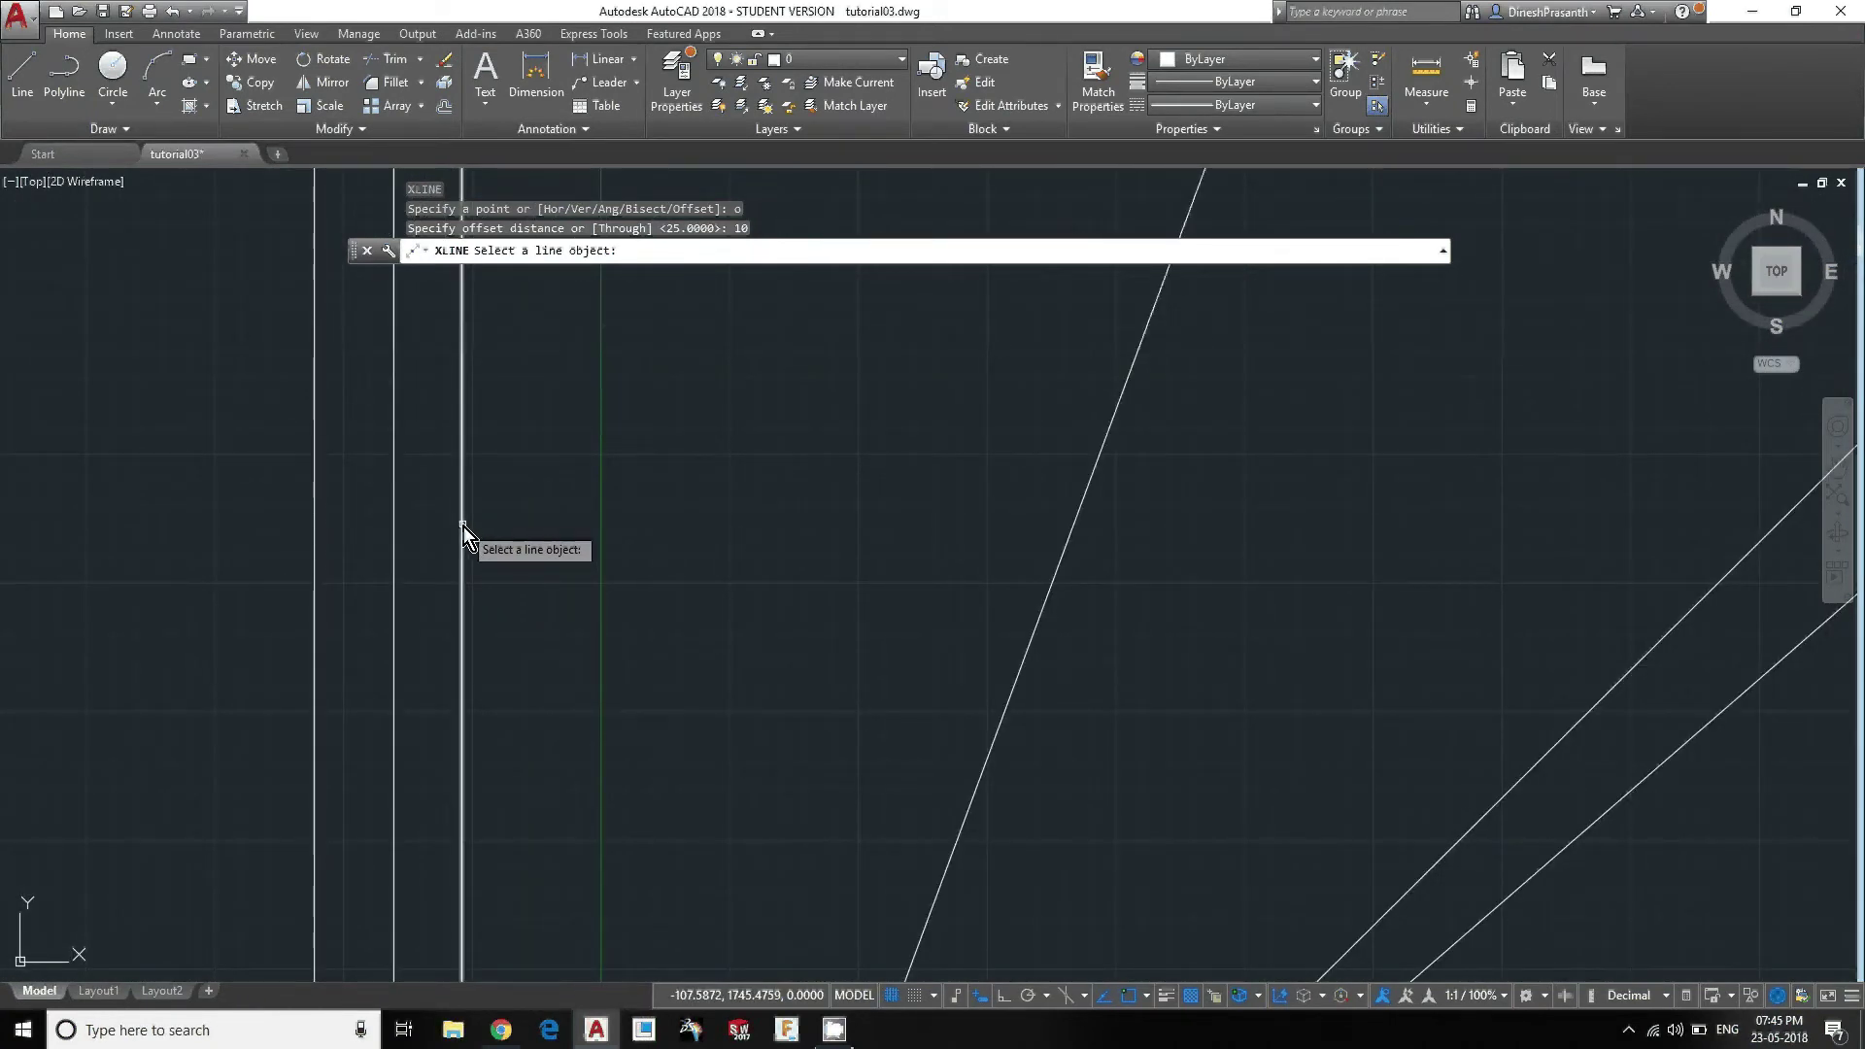
left_click(463, 526)
left_click(544, 534)
Add six more vertical construction lines at the 10-unit offset, each to the right of the newest one.
scroll(445, 560, "up", 5)
left_click(556, 514)
left_click(620, 514)
left_click(606, 523)
left_click(653, 528)
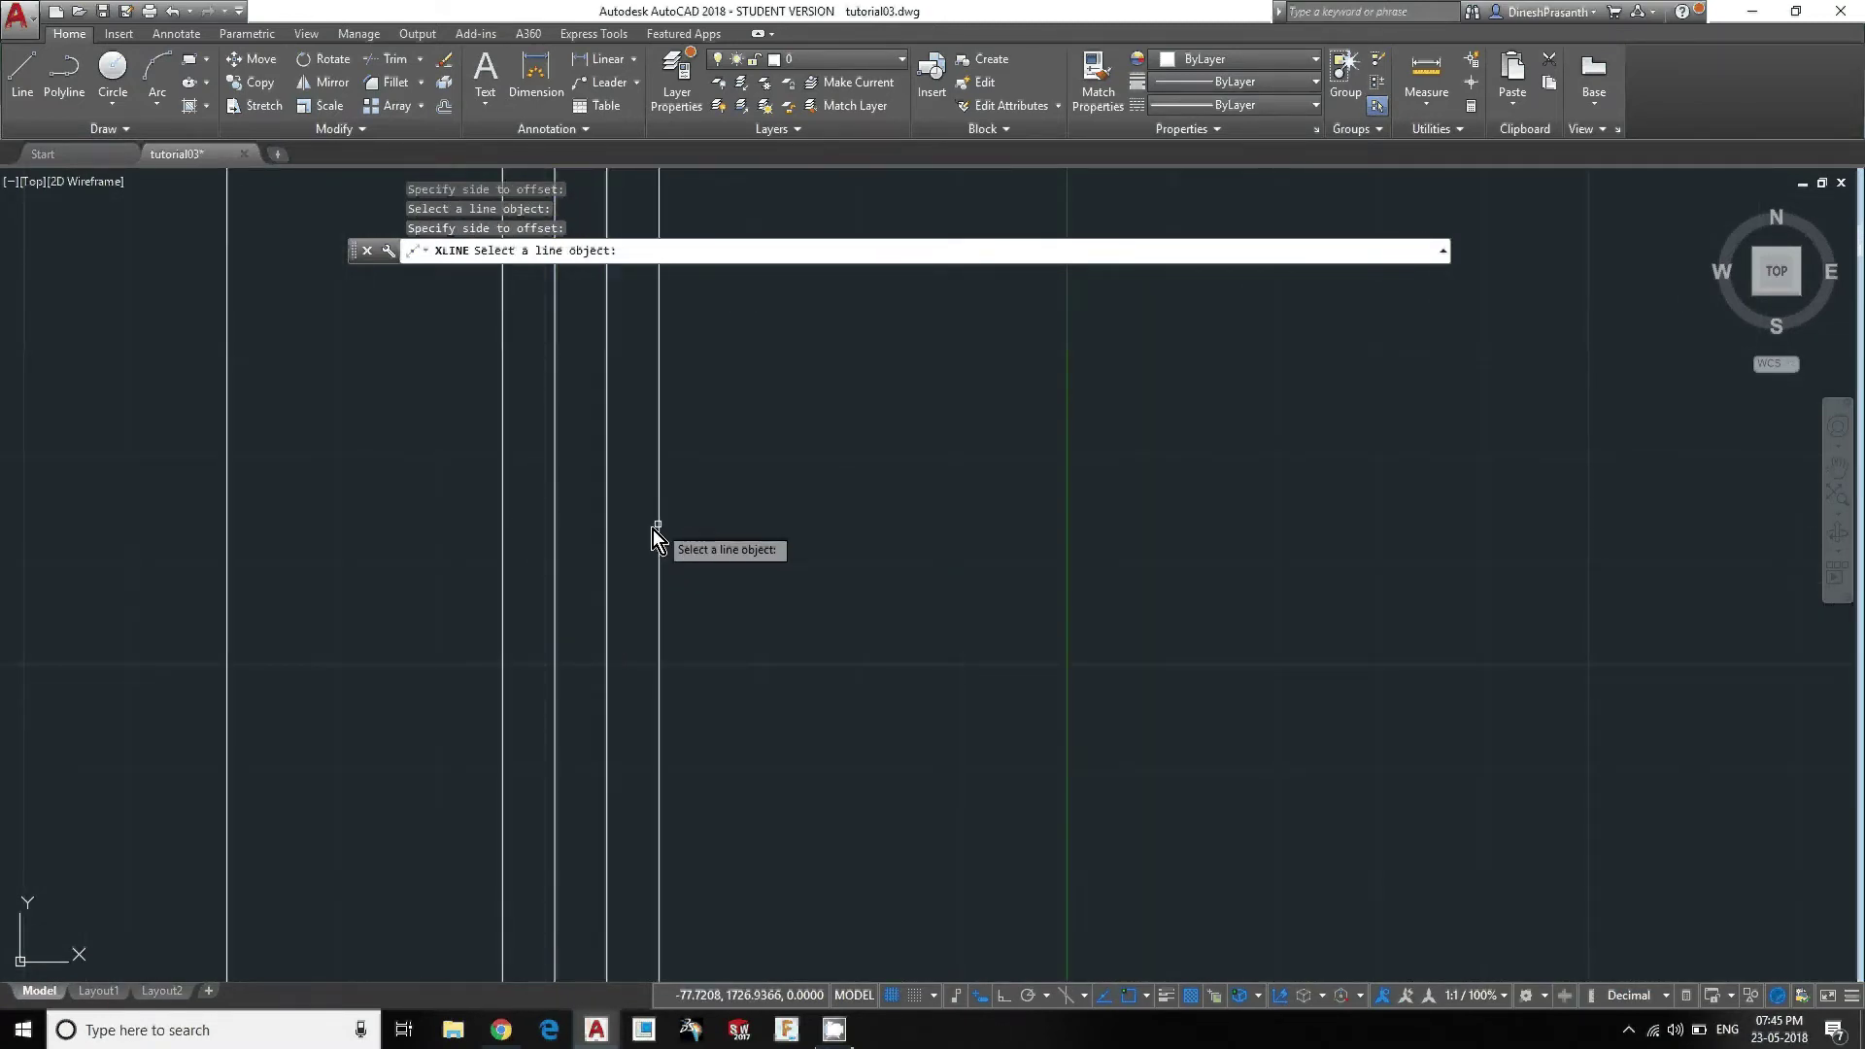
left_click(659, 530)
left_click(709, 533)
left_click(713, 534)
left_click(771, 540)
left_click(764, 546)
left_click(803, 550)
left_click(816, 552)
left_click(878, 555)
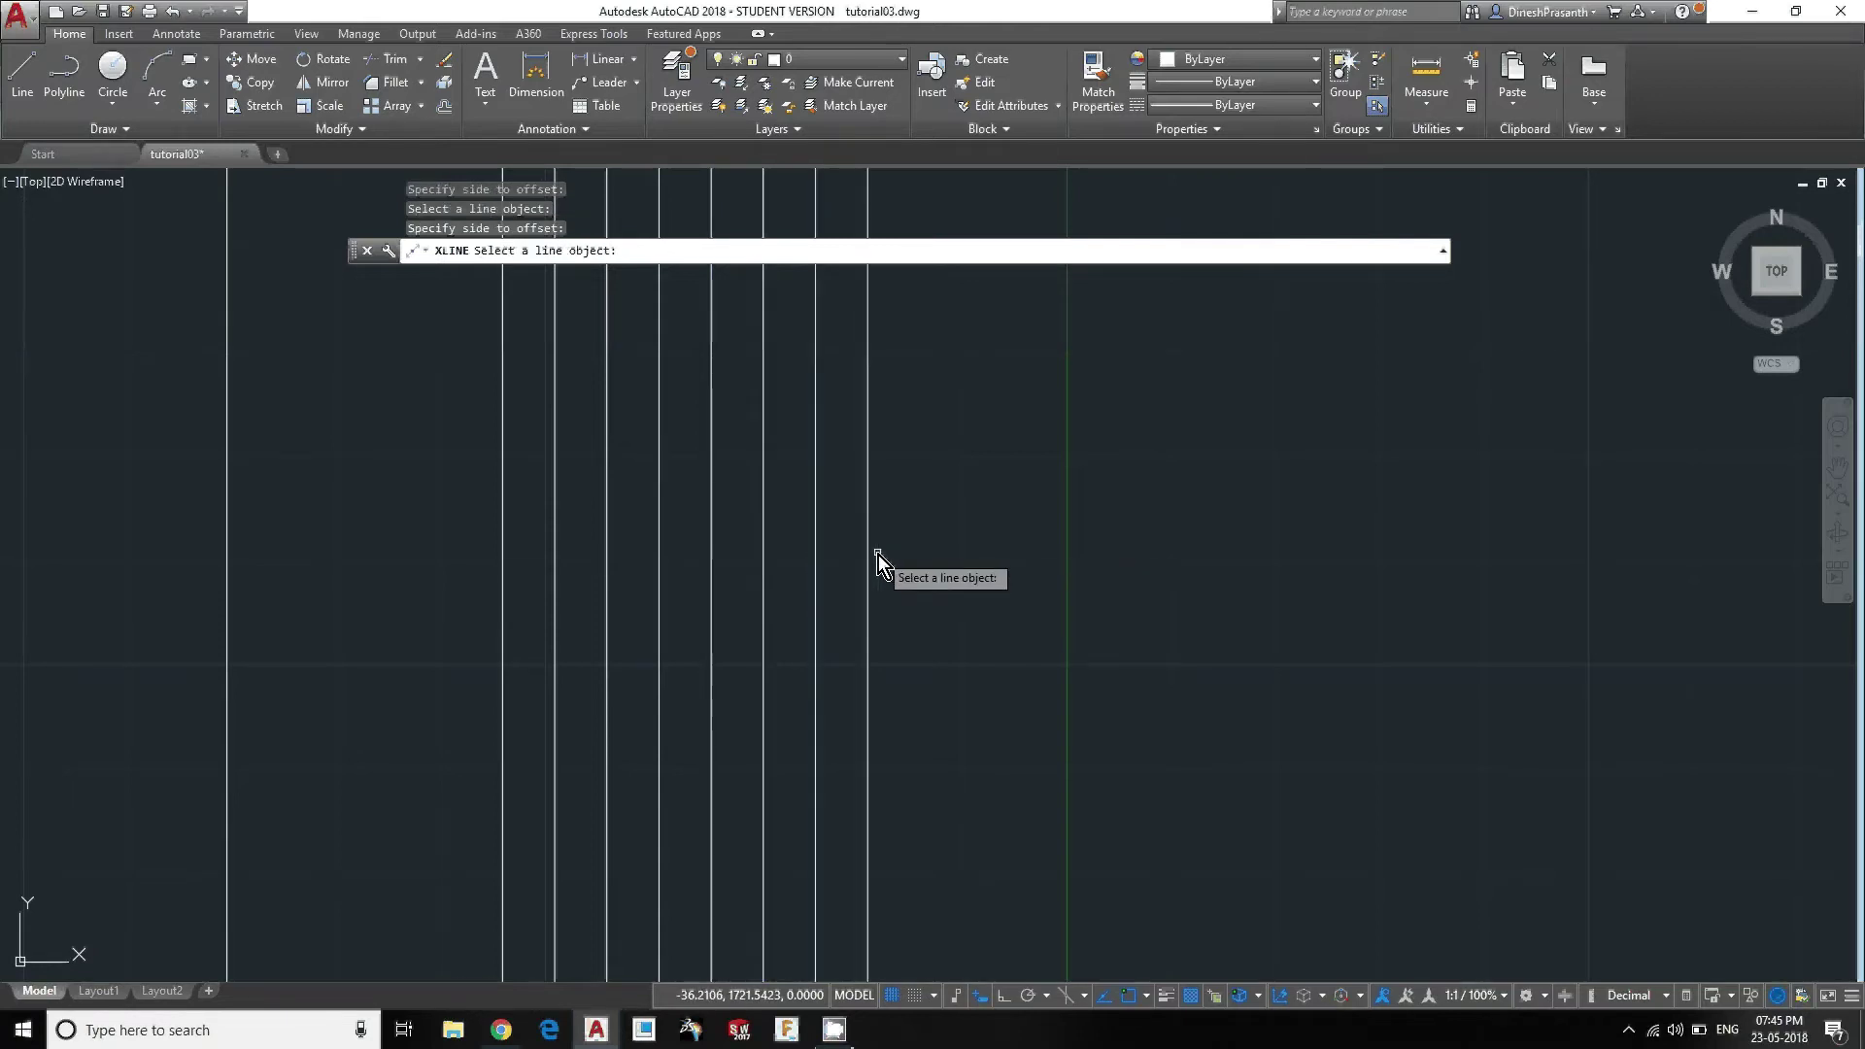
Offset the source vertical line once by 10 to its left and the outermost copy once more to the right.
left_click(504, 569)
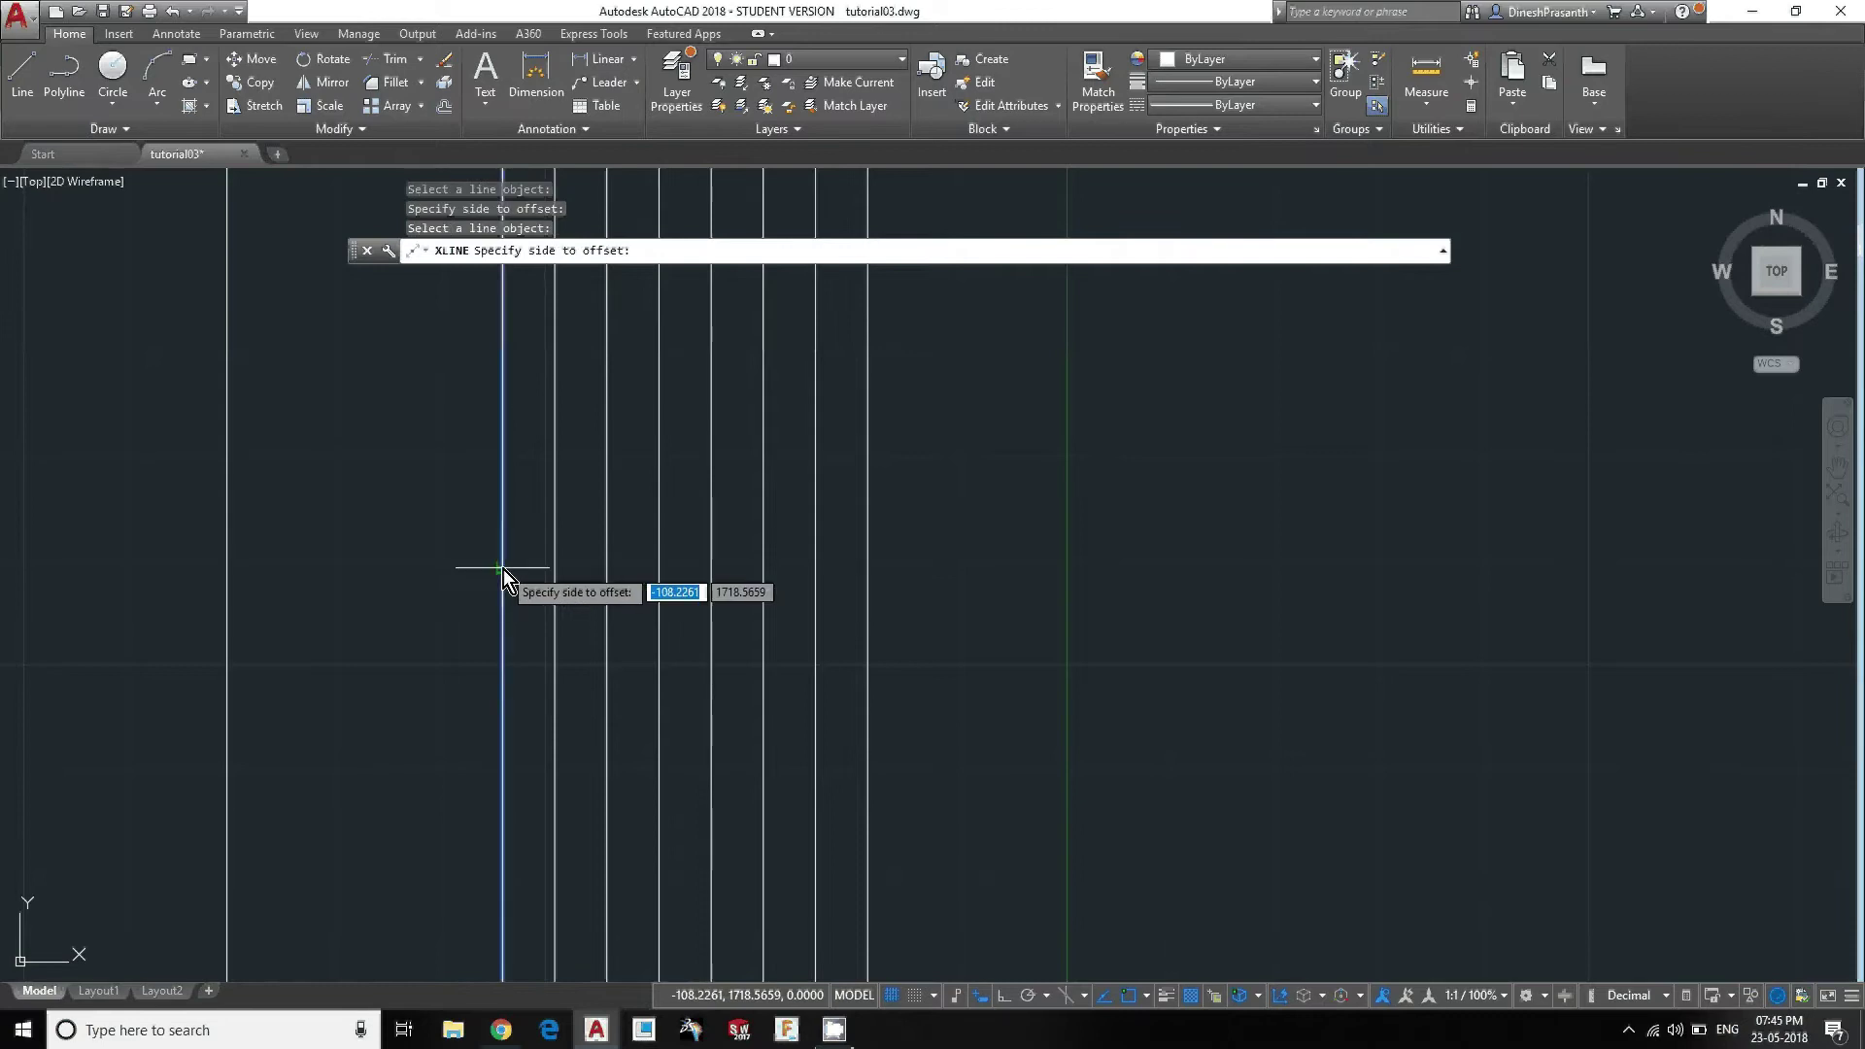
left_click(447, 575)
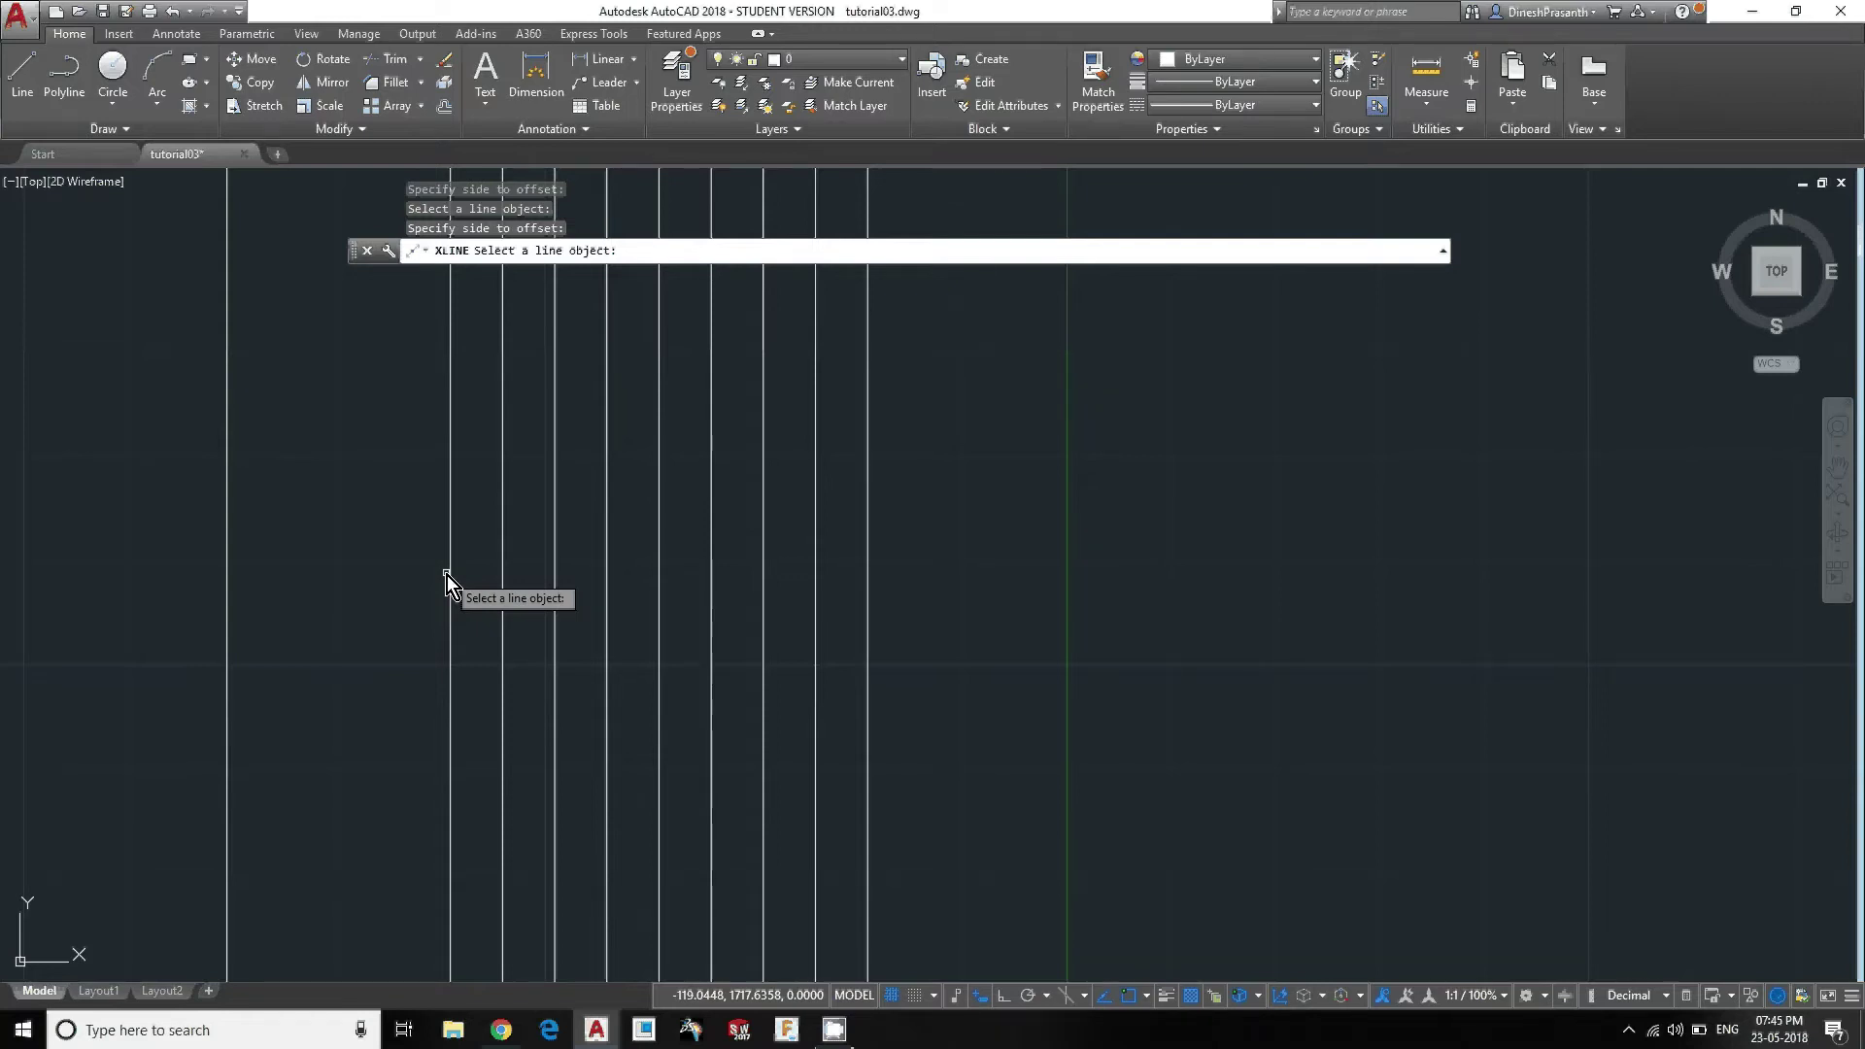
left_click(868, 605)
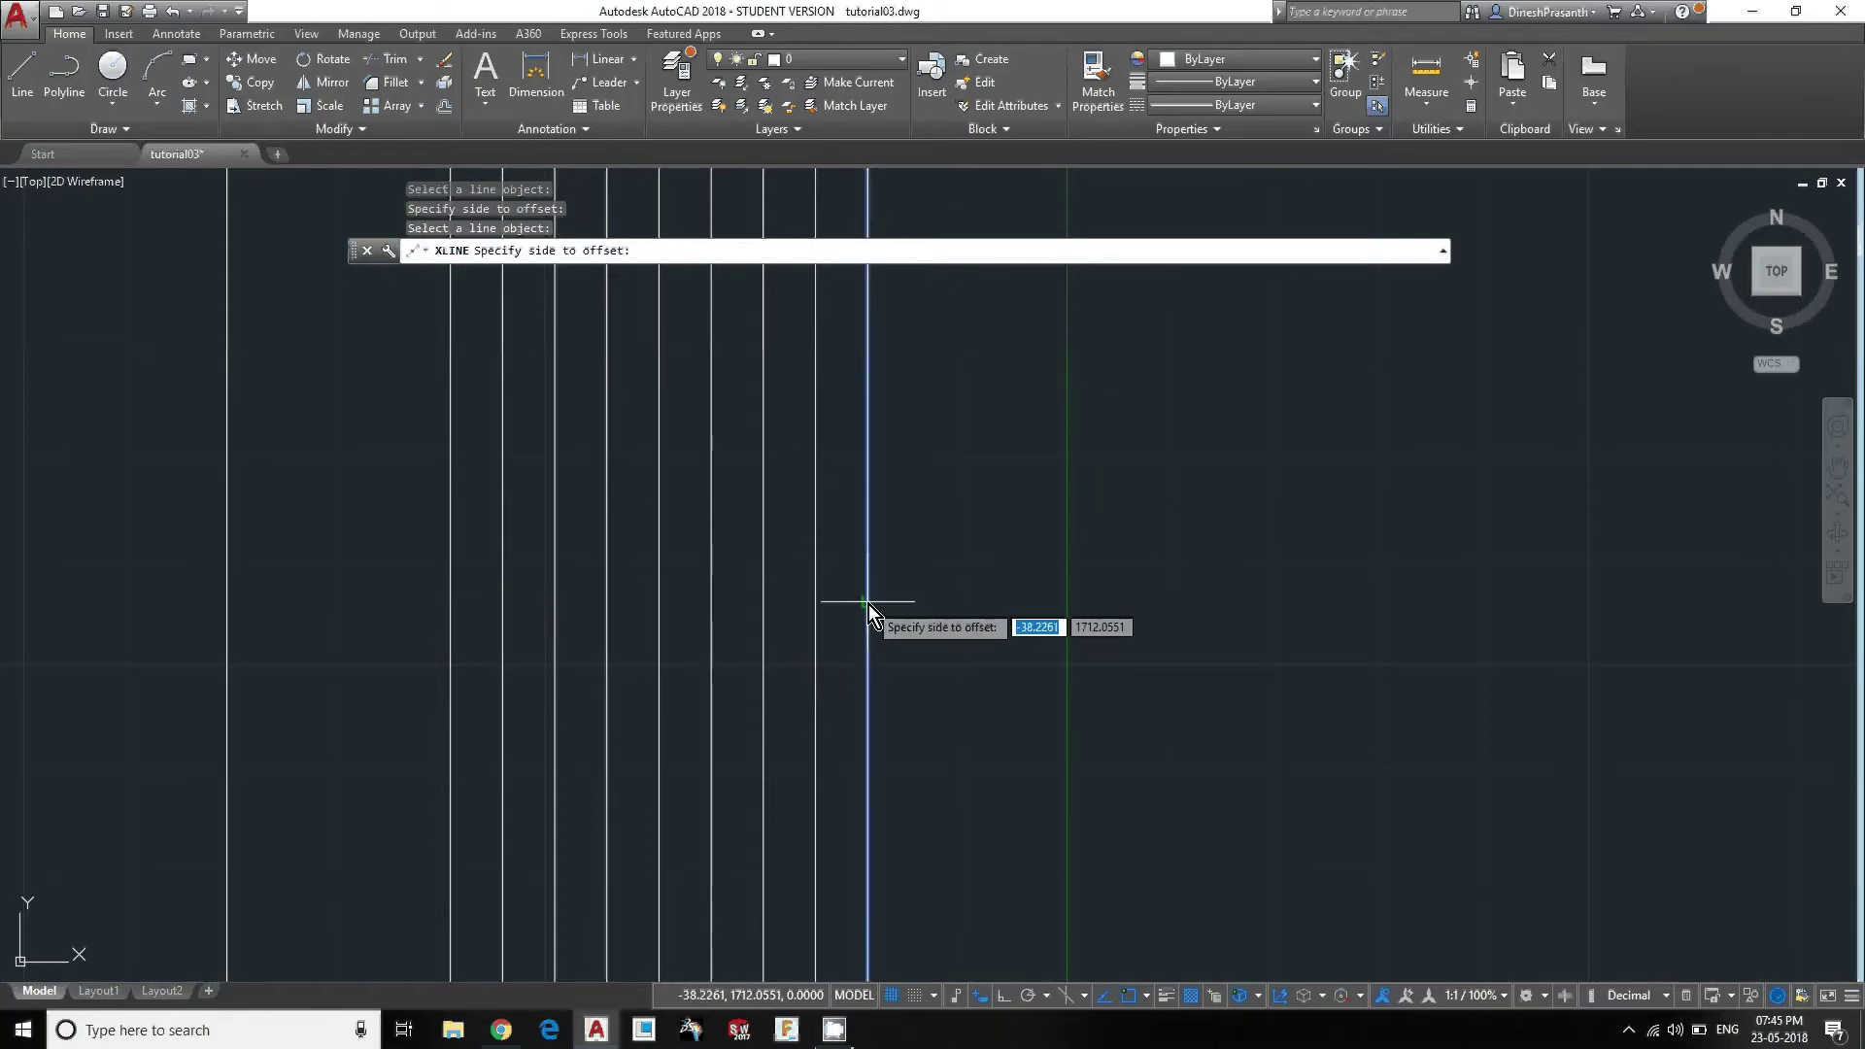
left_click(948, 593)
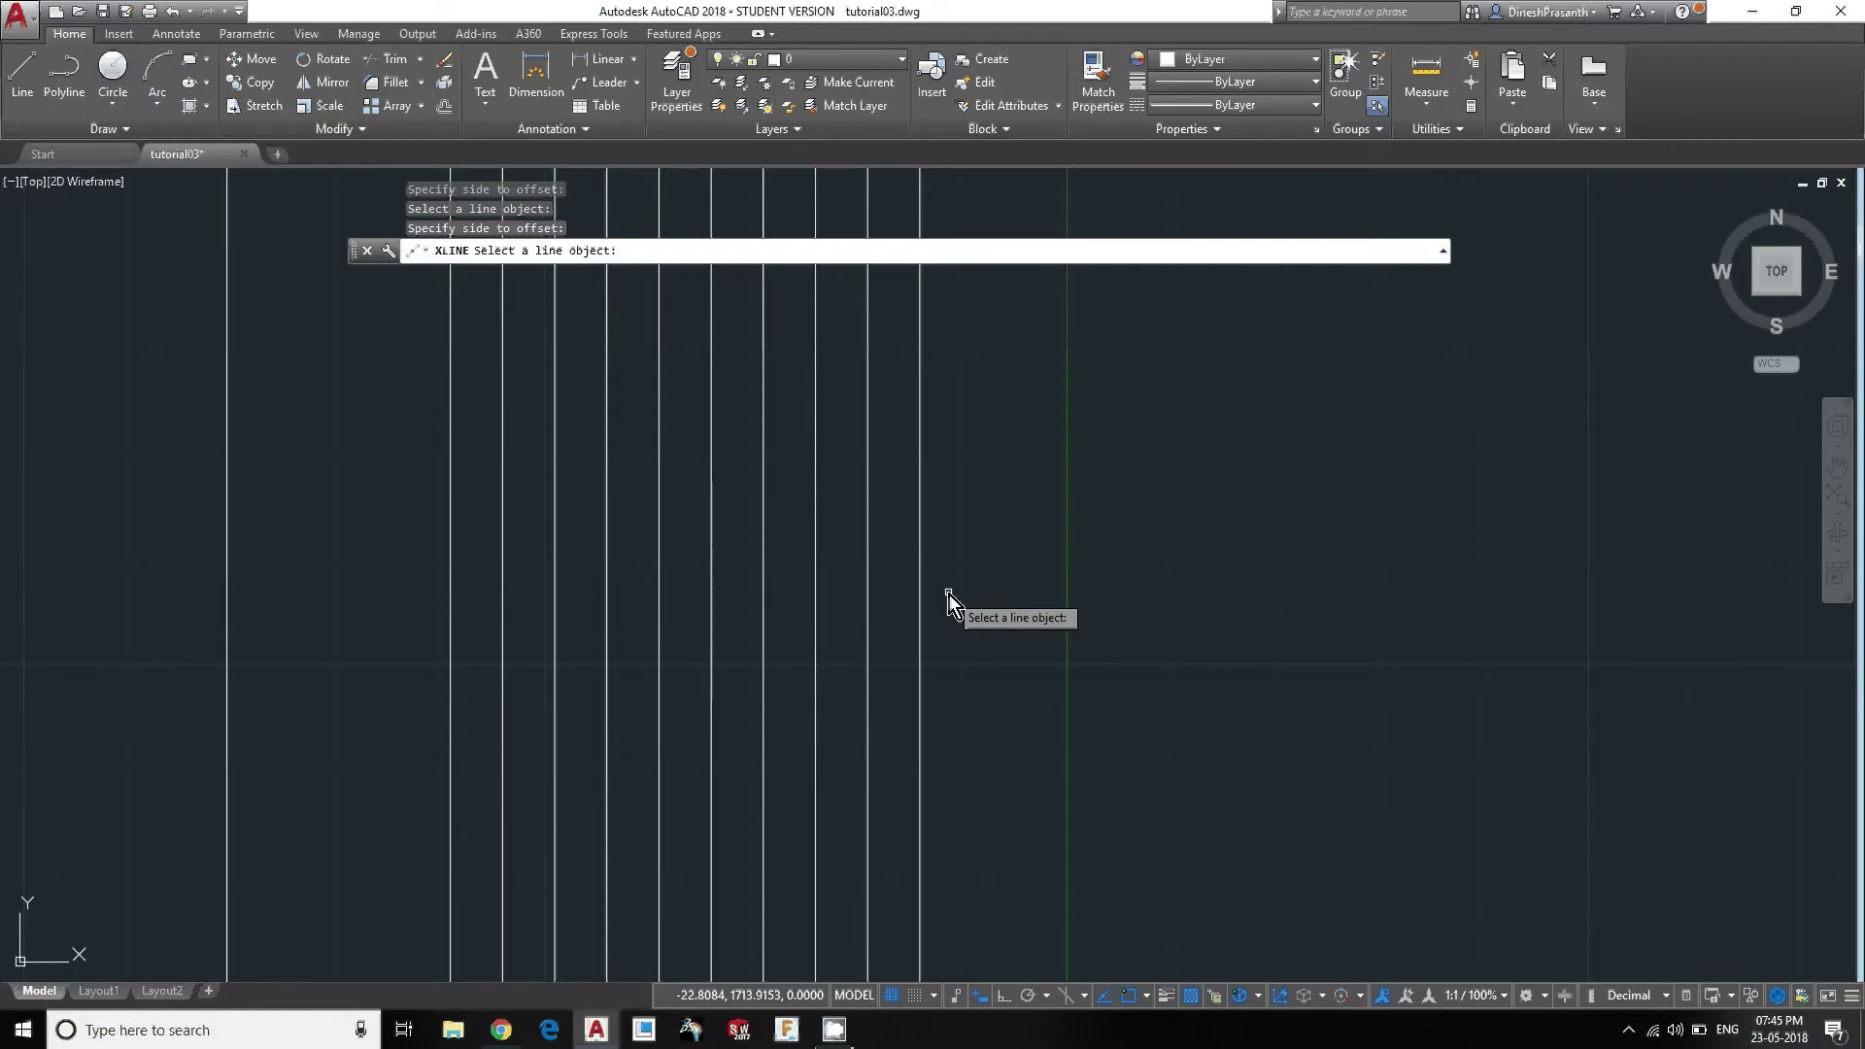
Offset the topmost horizontal construction line upward twice, 10 units each time.
scroll(948, 595, "down", 2)
scroll(949, 595, "down", 2)
mouse_move(948, 595)
middle_mouse_down()
mouse_move(792, 621)
mouse_move(762, 364)
middle_mouse_up()
scroll(793, 621, "down", 6)
scroll(835, 636, "up", 6)
mouse_move(738, 703)
middle_mouse_down()
mouse_move(814, 499)
mouse_move(889, 406)
middle_mouse_up()
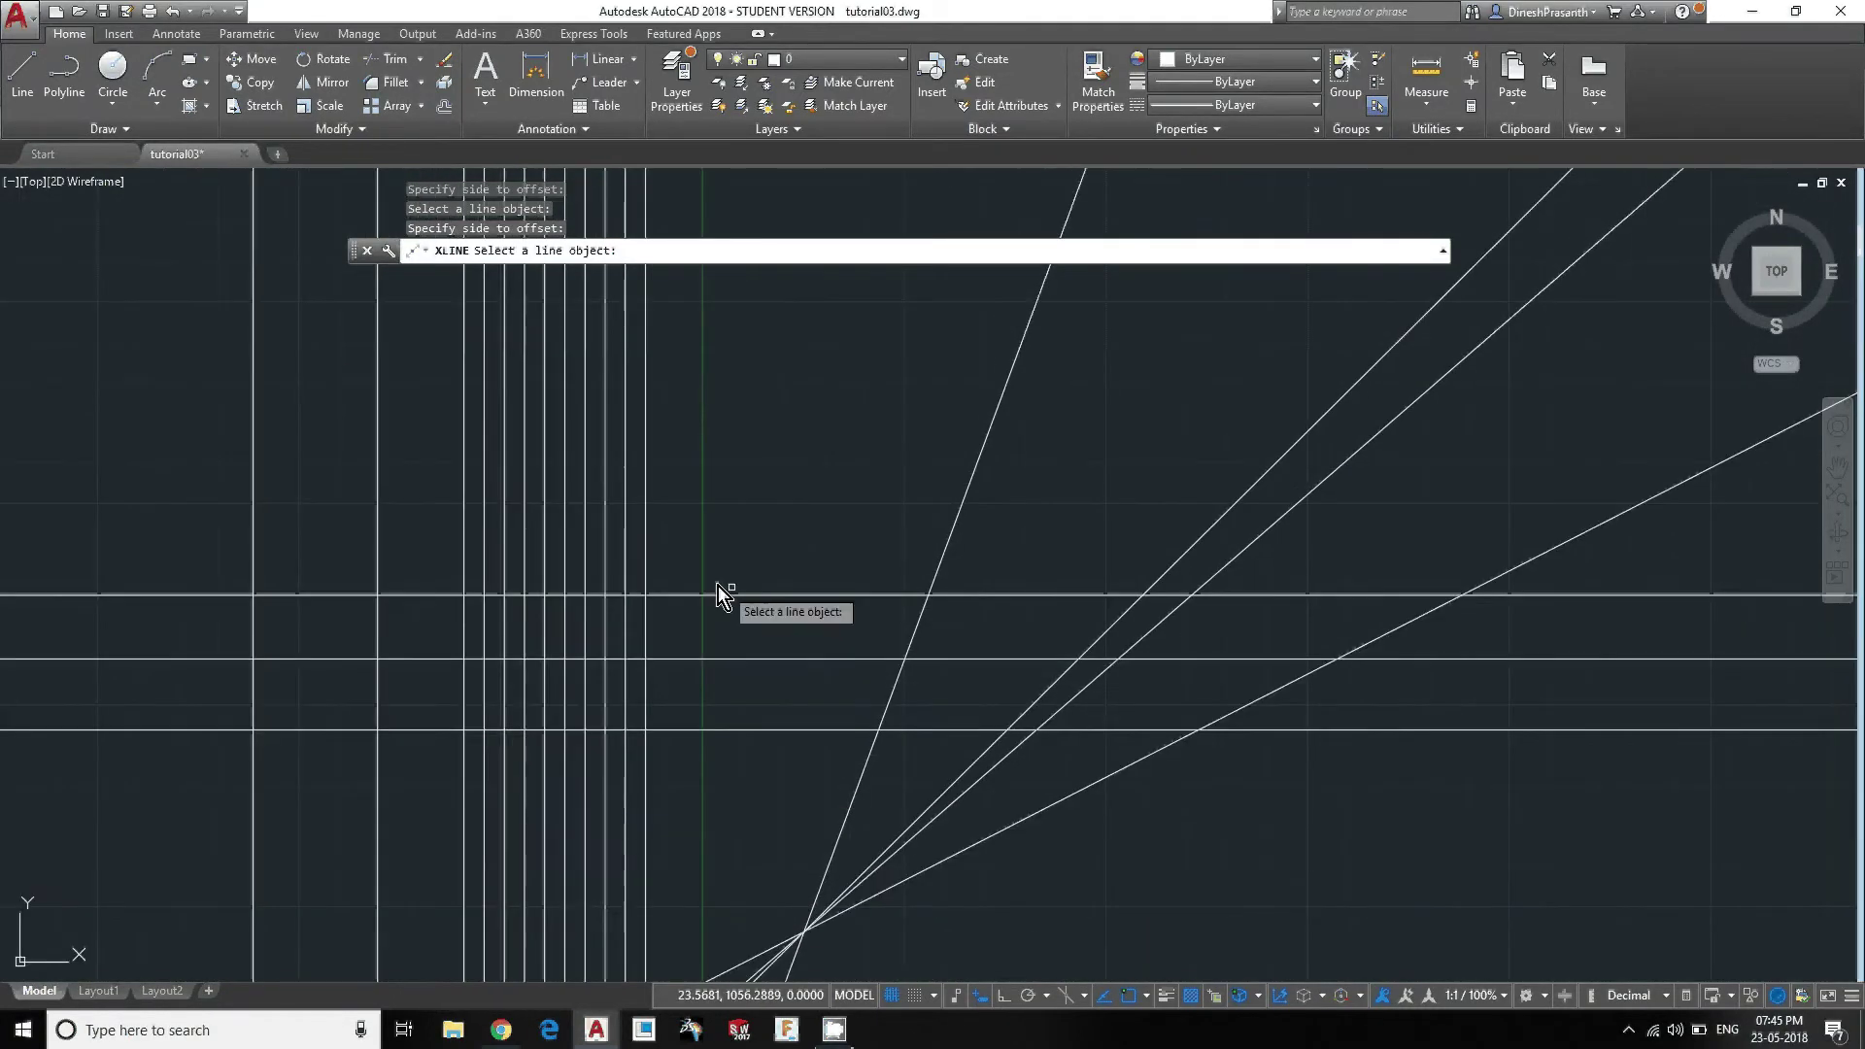
scroll(719, 583, "up", 4)
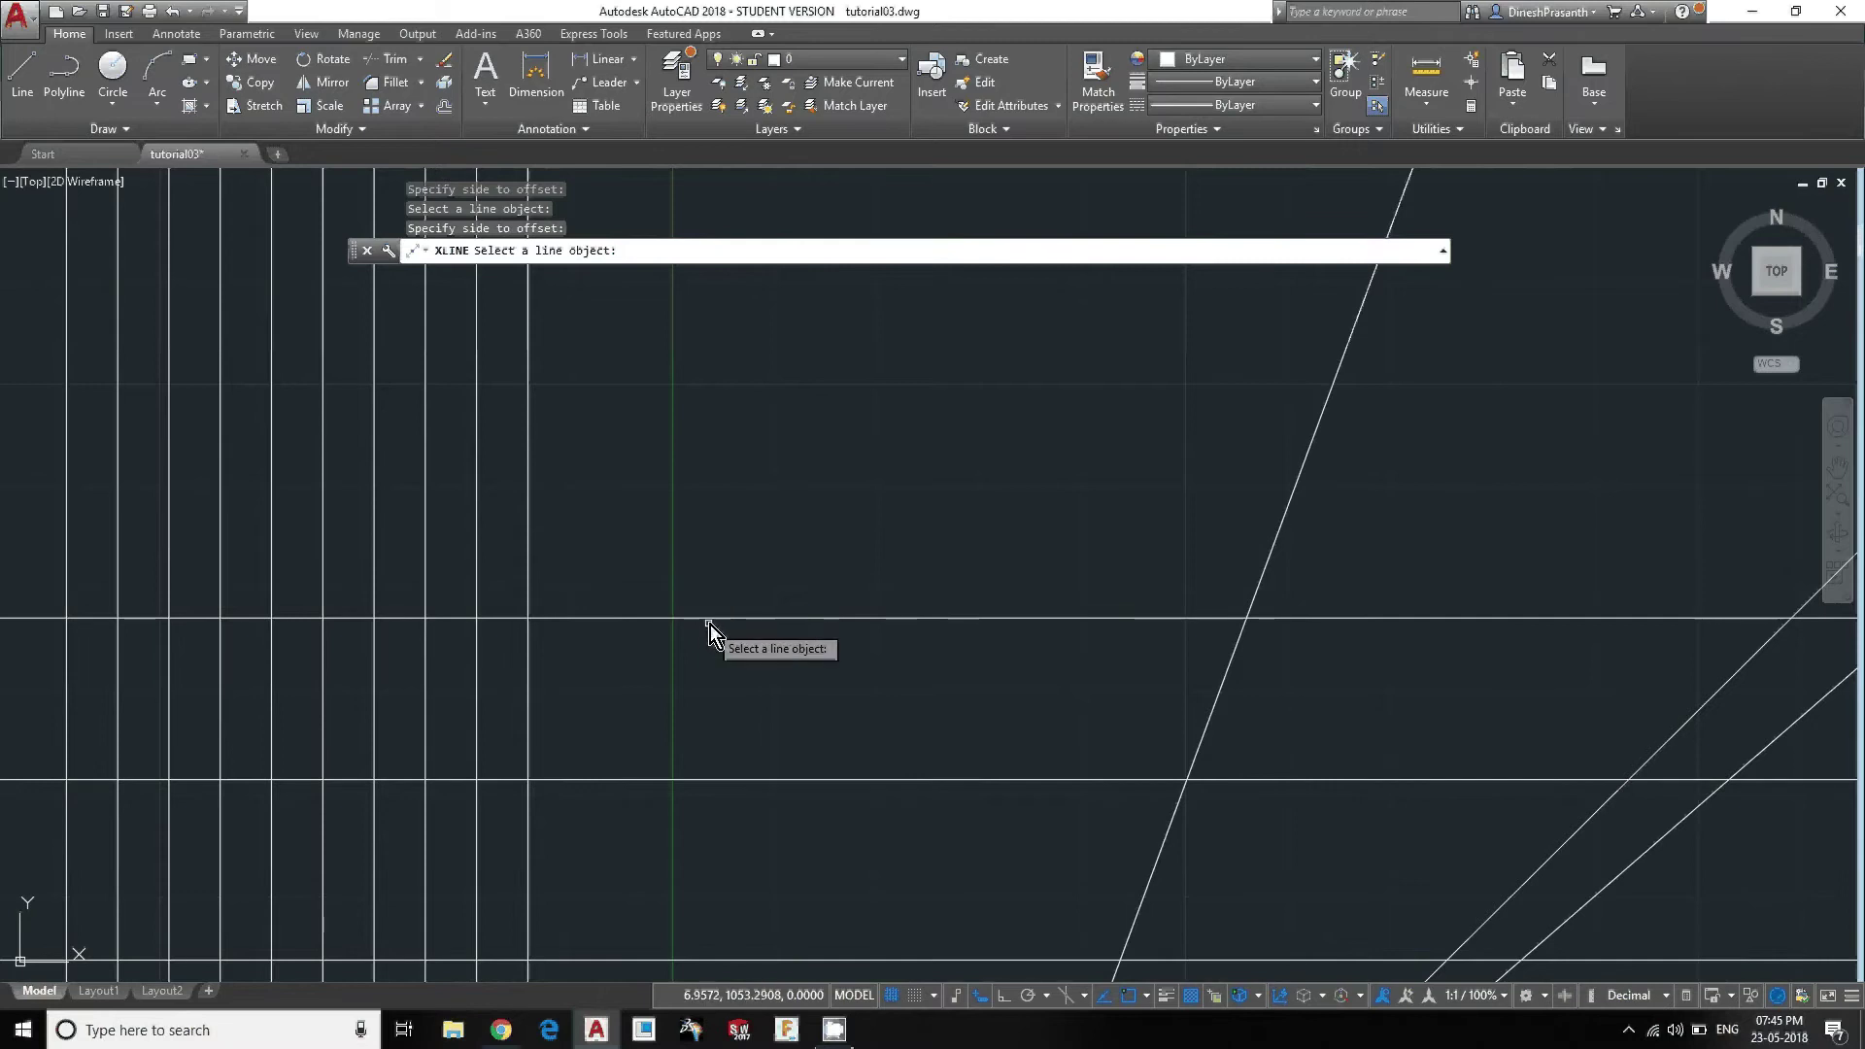
left_click(721, 618)
left_click(726, 574)
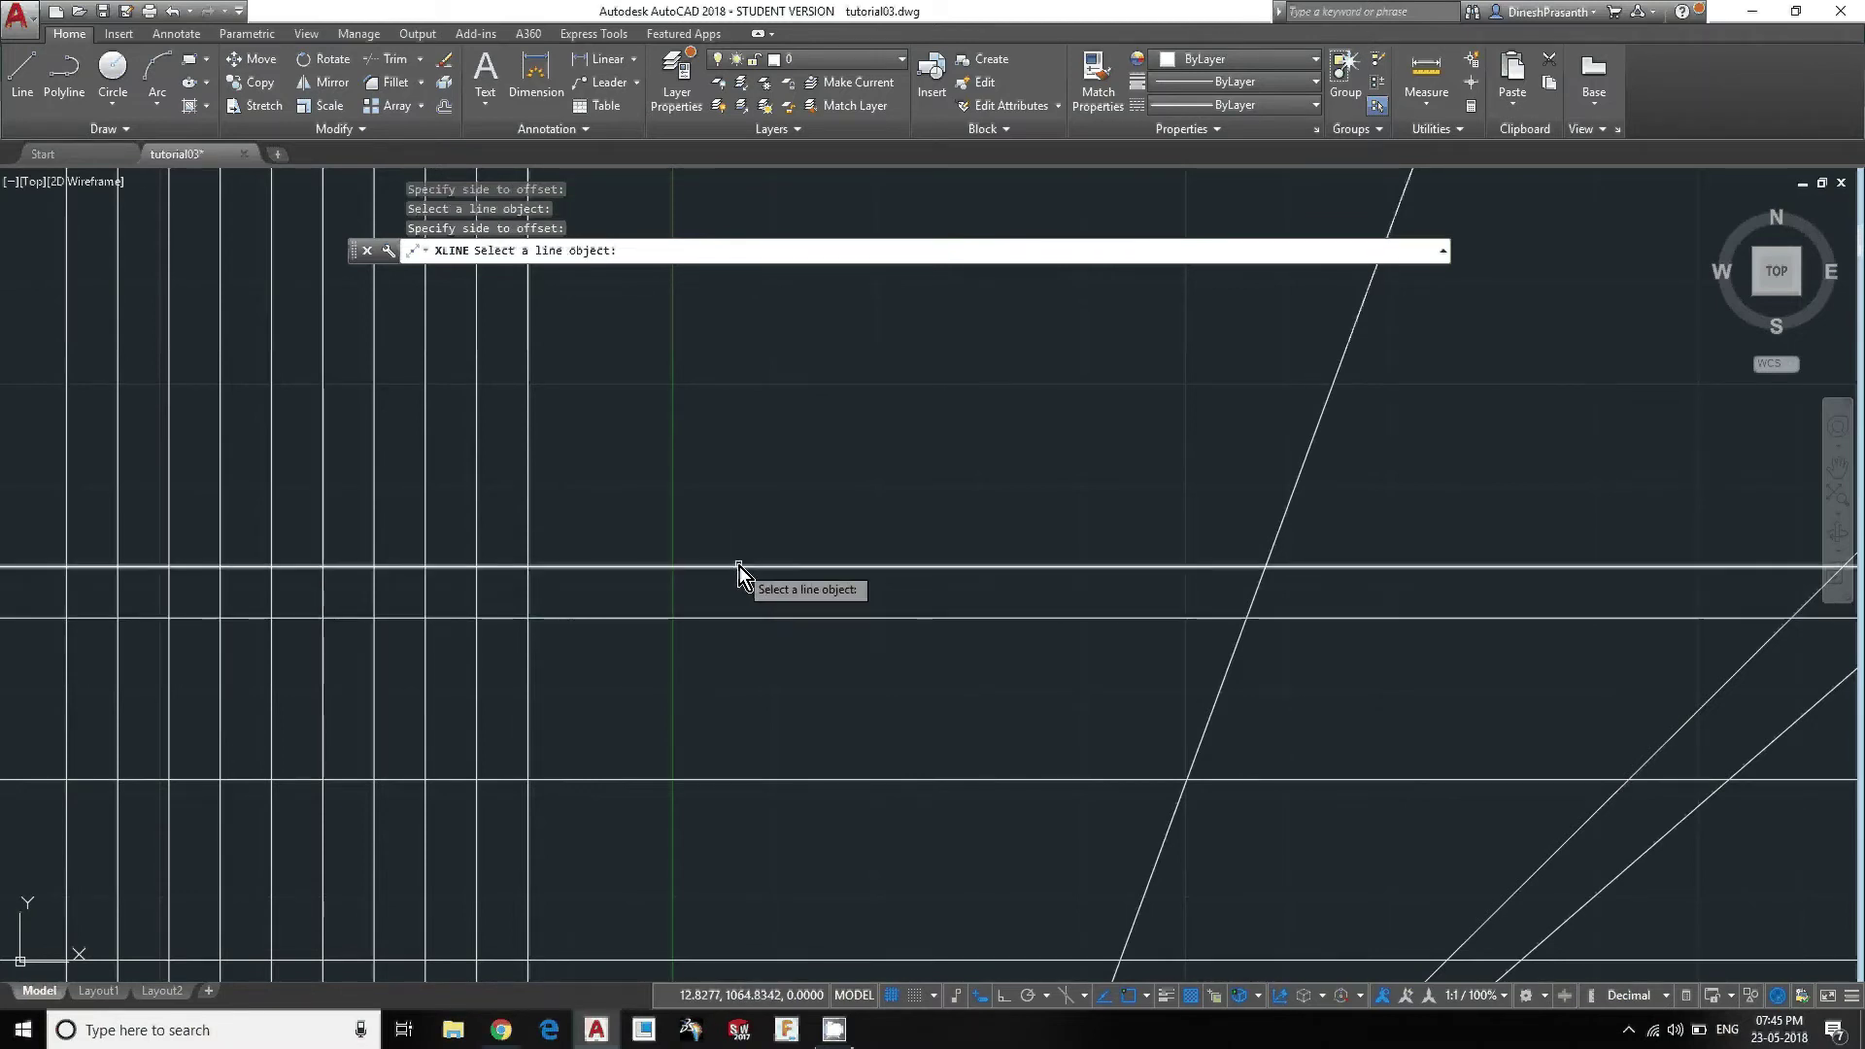
left_click(738, 567)
left_click(738, 540)
Offset the lowest 45-degree construction line twice toward the lower right at 10-unit spacing, ending the XLINE command.
scroll(754, 554, "down", 6)
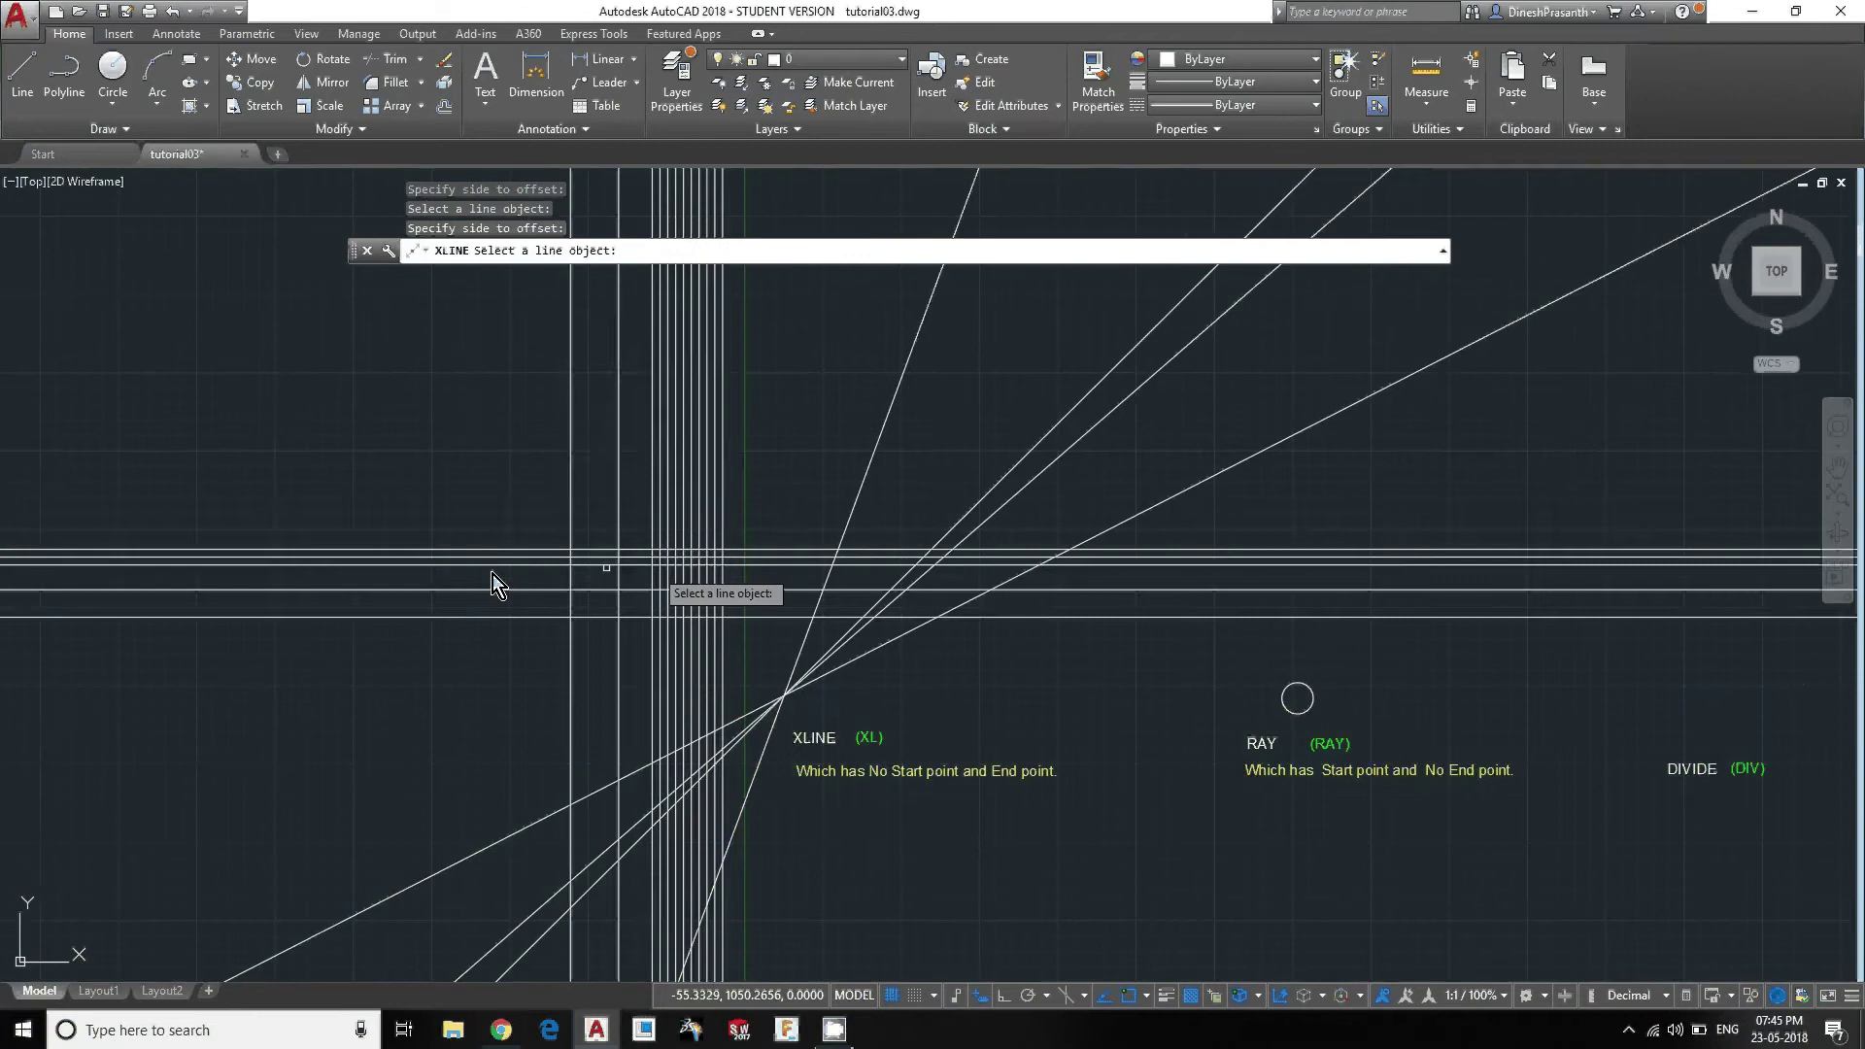
middle_click_drag(492, 575, 653, 567)
middle_click_drag(135, 313, 595, 629)
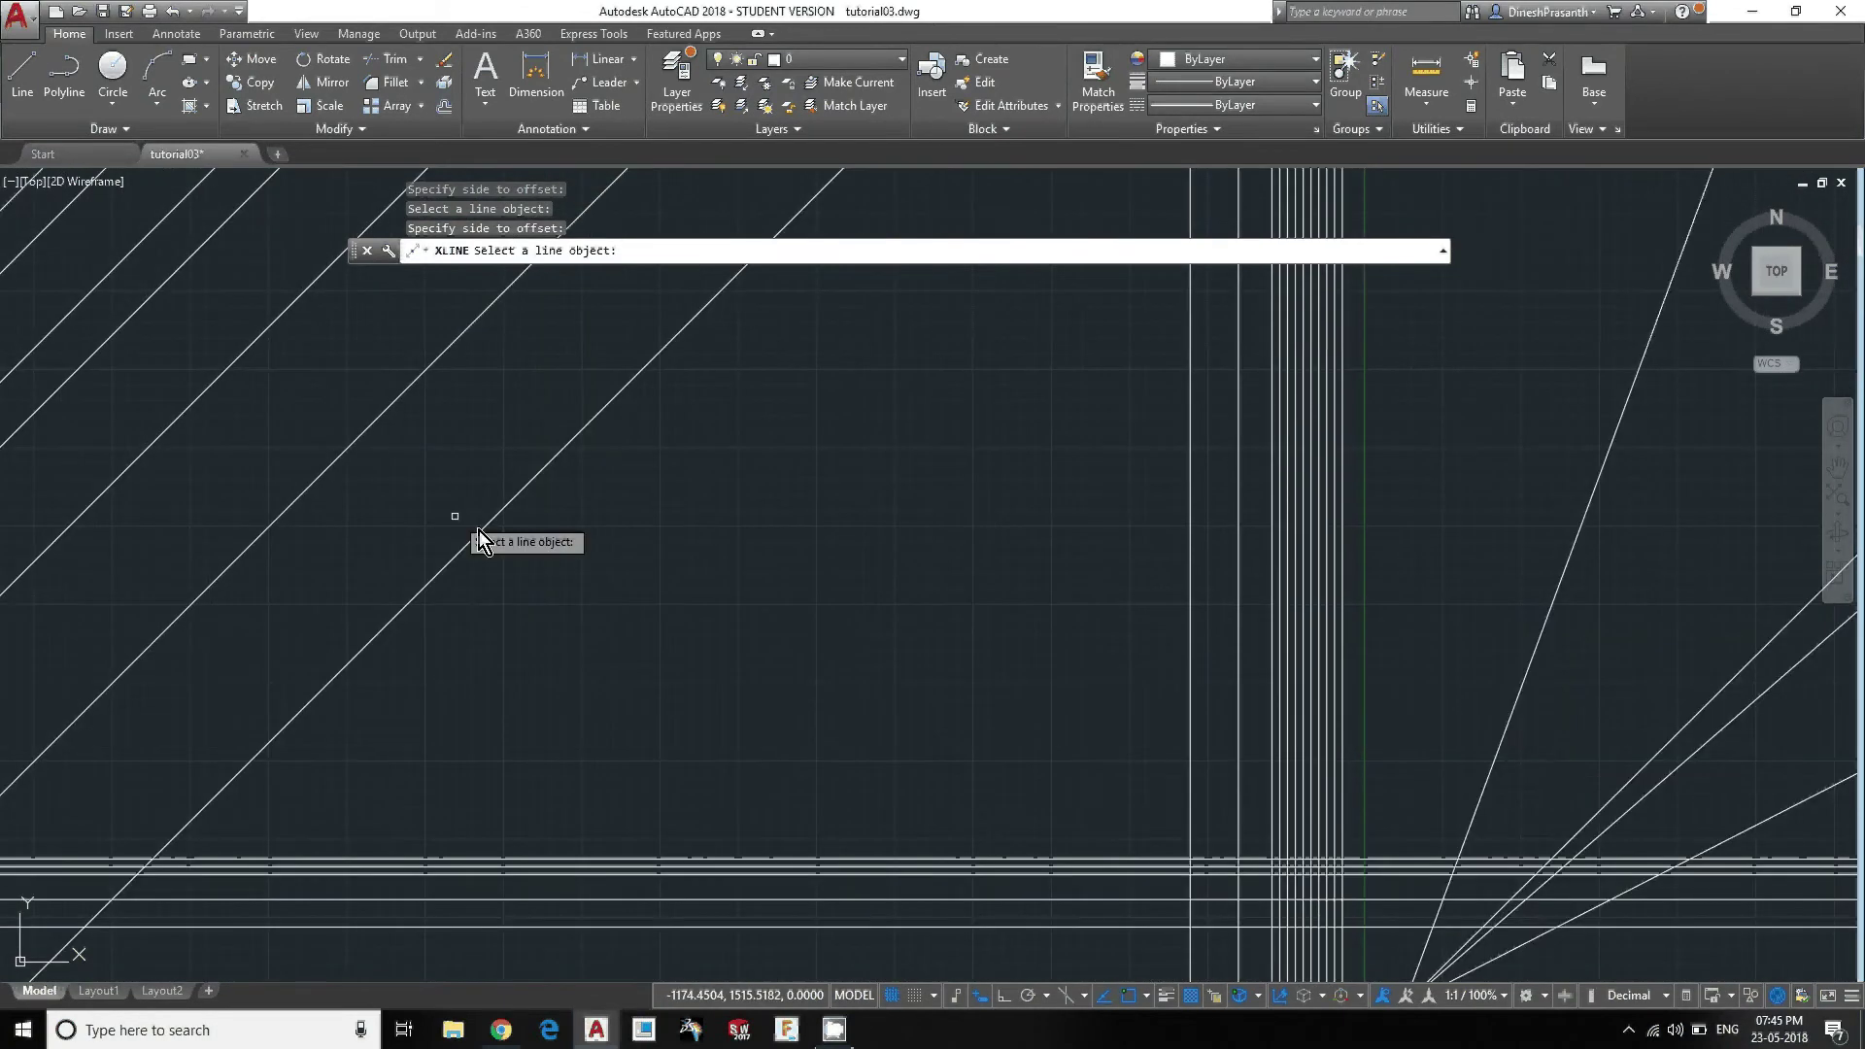
left_click(541, 472)
left_click(546, 480)
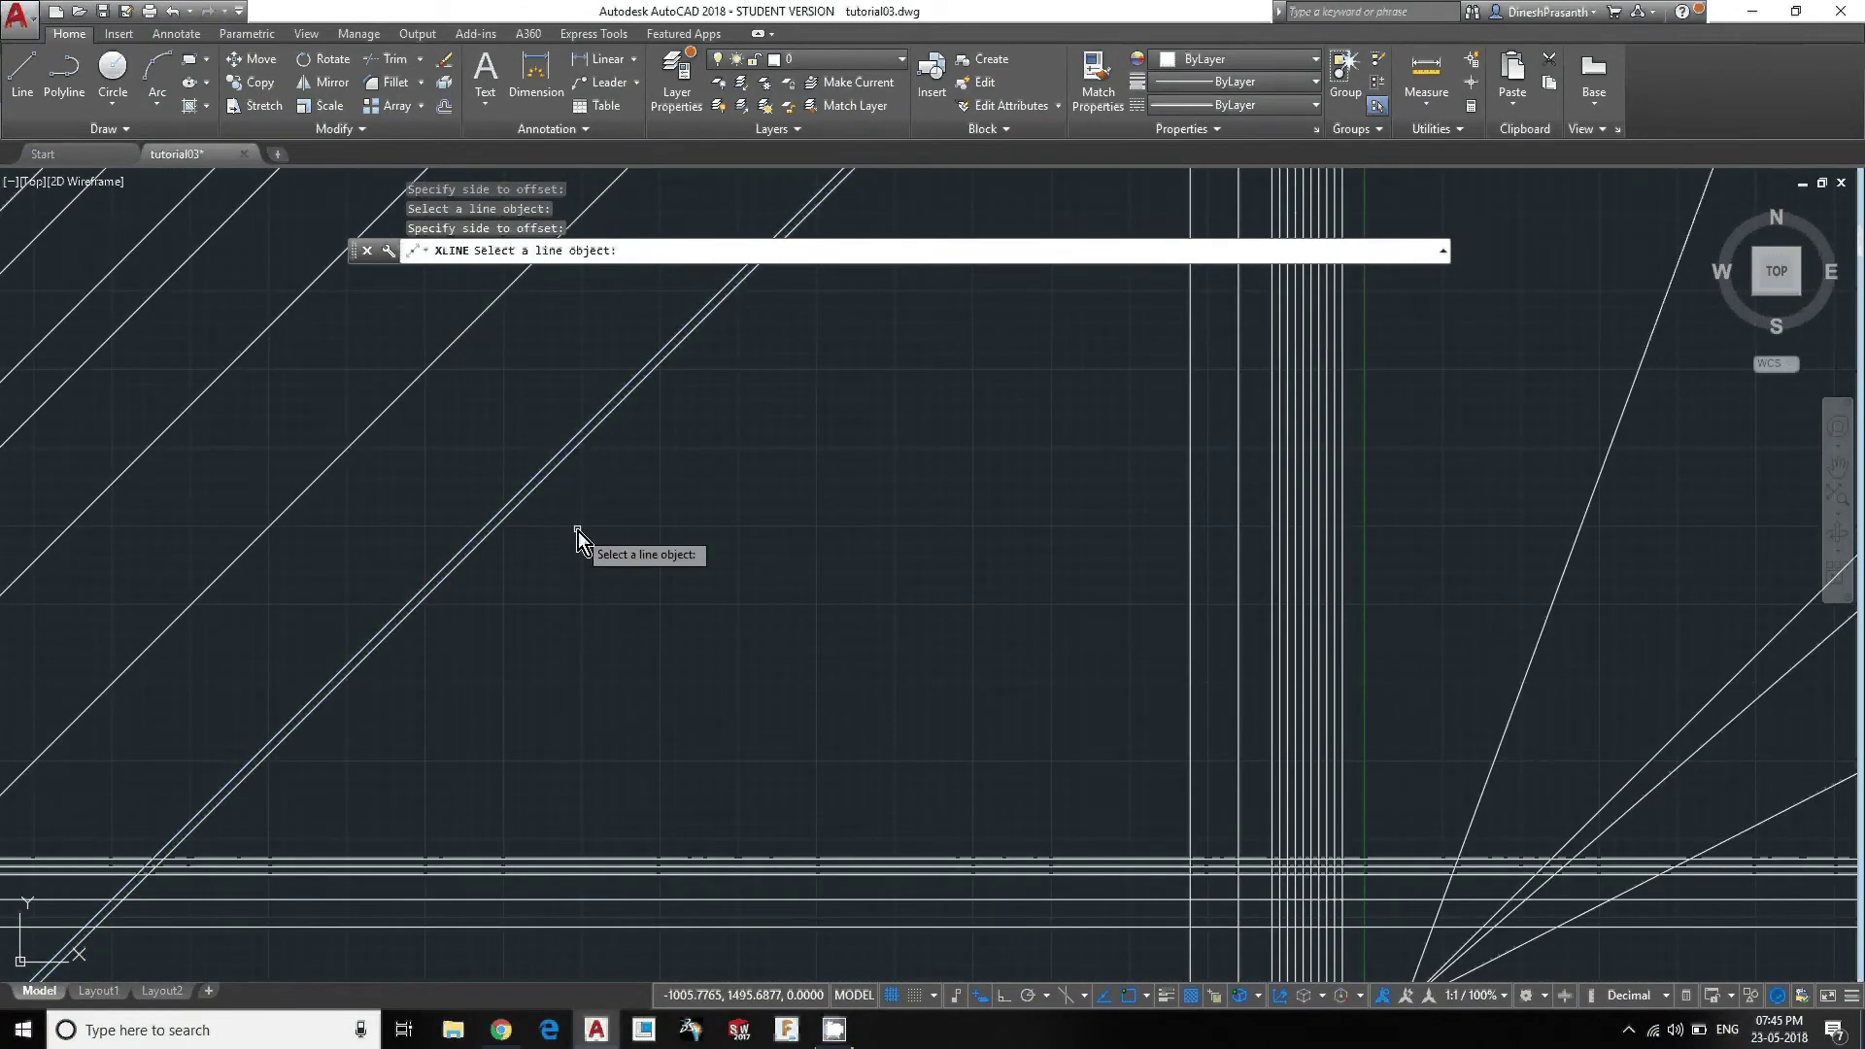
scroll(544, 515, "up", 3)
left_click(490, 413)
left_click(534, 491)
scroll(540, 500, "down", 3)
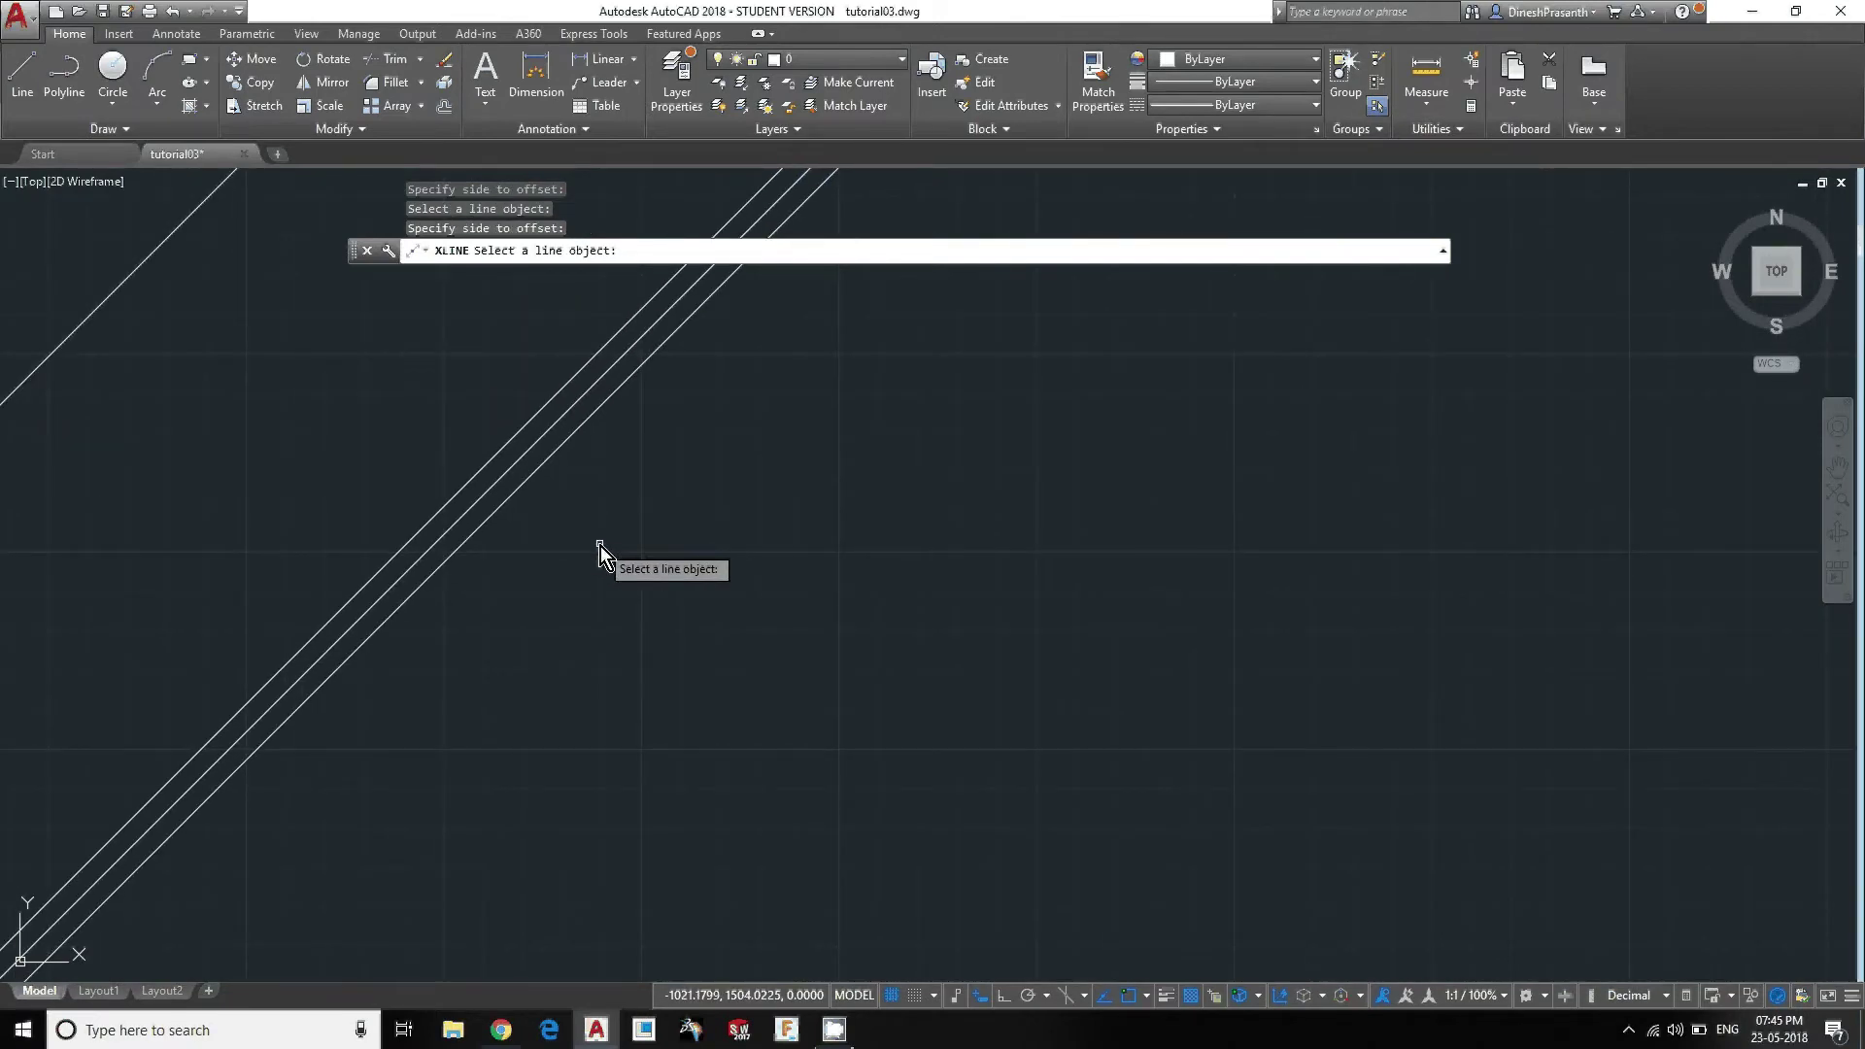
scroll(601, 546, "down", 5)
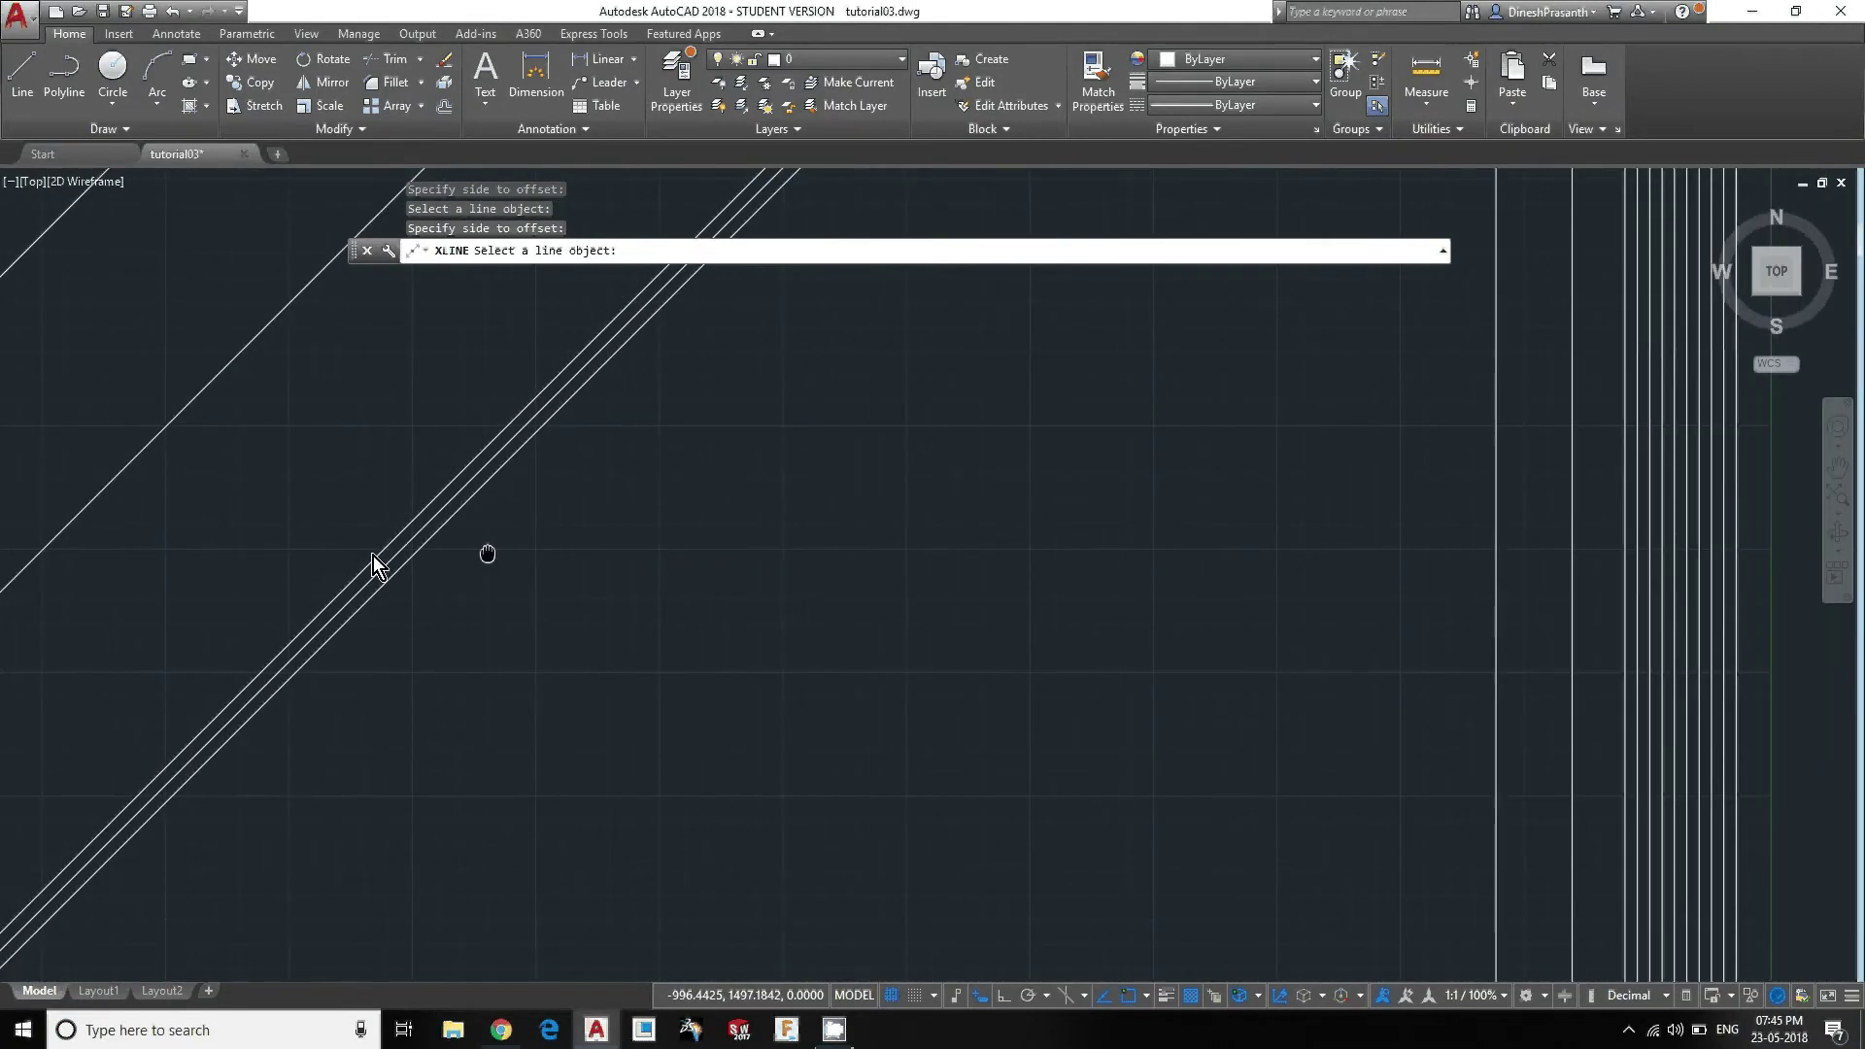
key("Escape")
Move the construction lines and the XLINE labels with their note to the left, away from the RAY section.
scroll(653, 561, "down", 4)
middle_click_drag(739, 558, 495, 458)
scroll(874, 698, "up", 6)
middle_click_drag(459, 551, 561, 610)
scroll(586, 618, "down", 4)
left_click(593, 591)
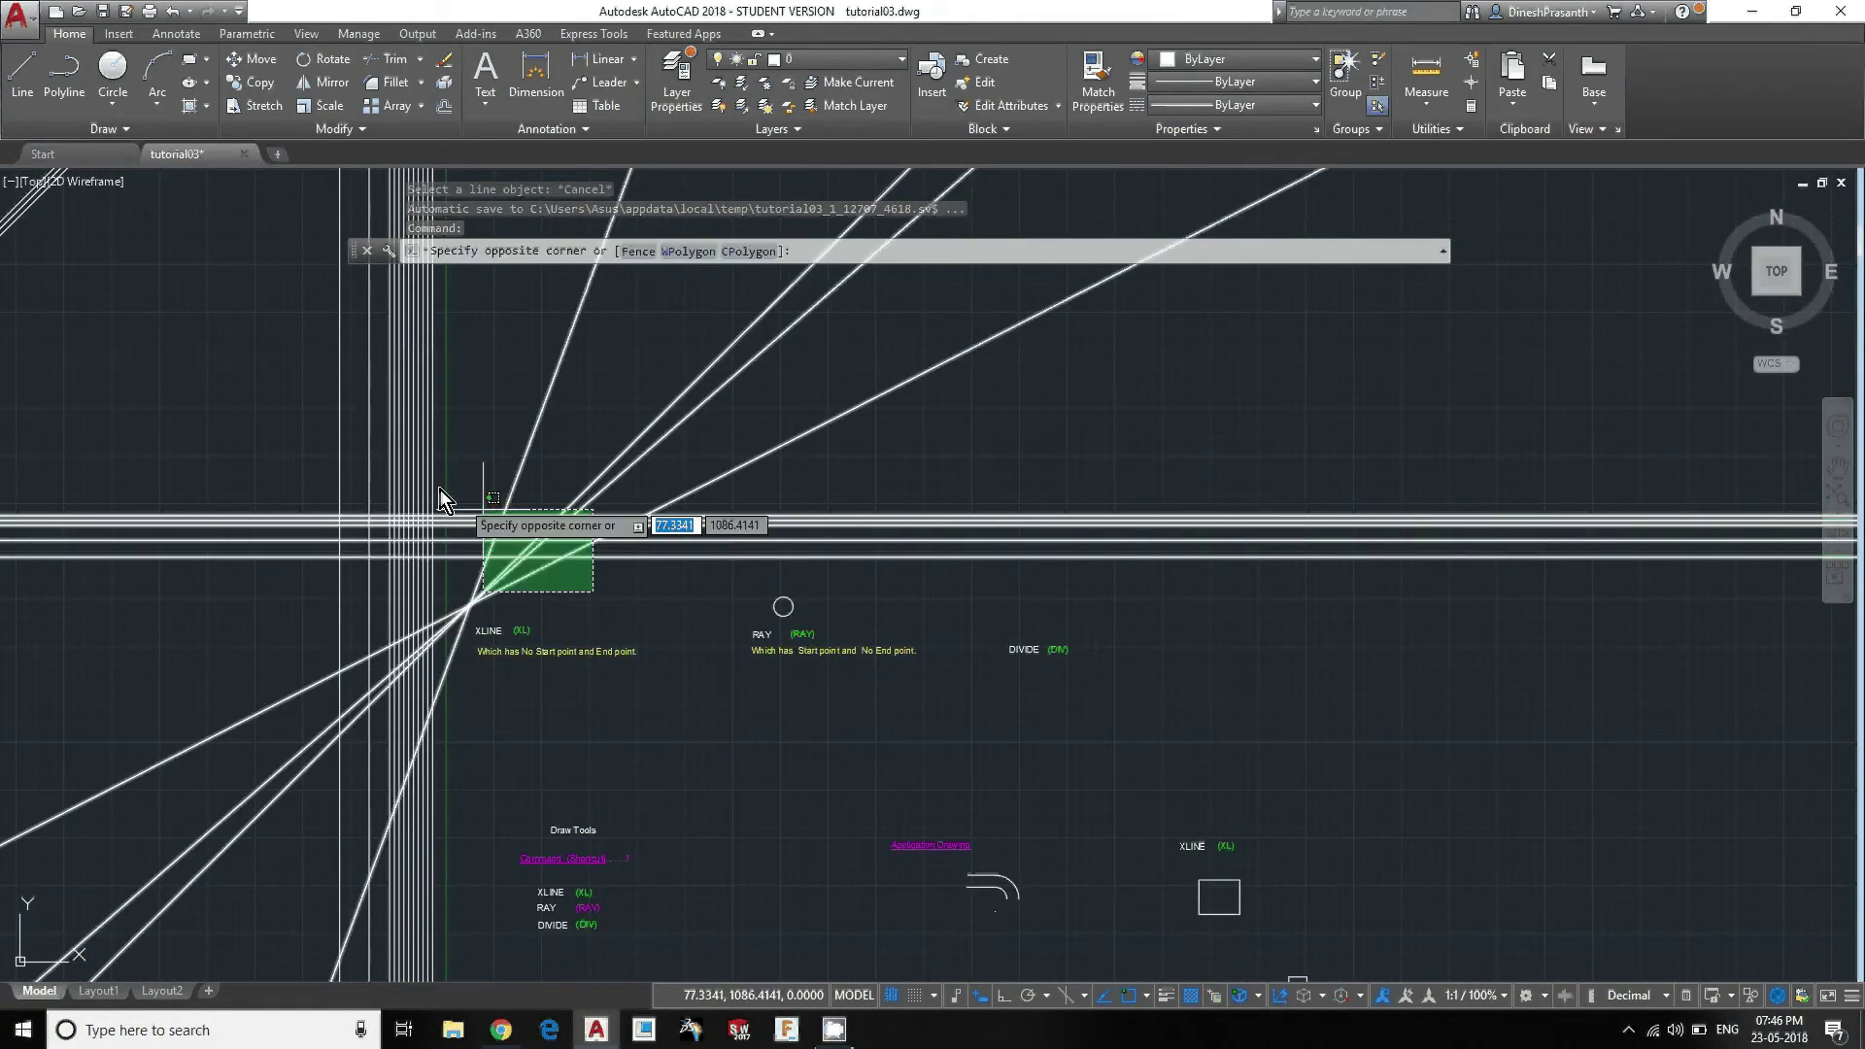
left_click(256, 398)
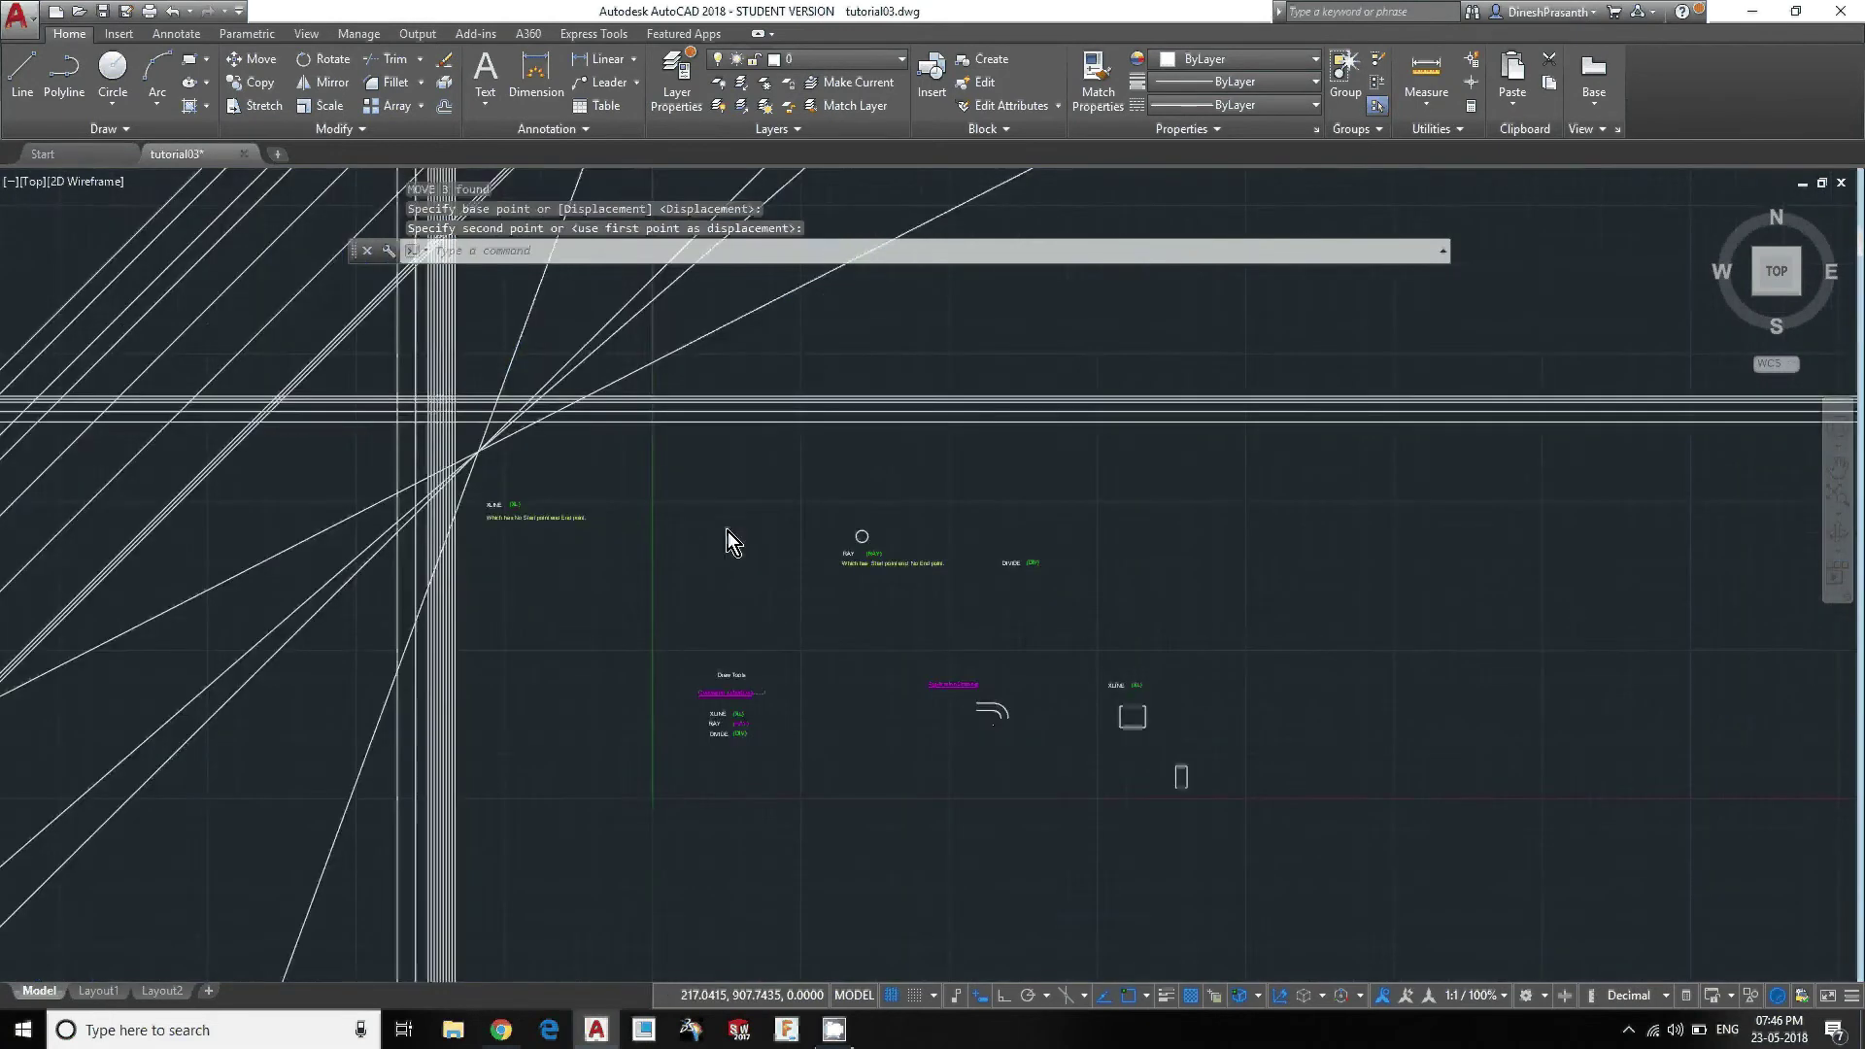
key("Escape")
Examine the RAY label, its command name and the note about its start and end points.
scroll(729, 531, "up", 4)
middle_click_drag(1099, 627, 703, 631)
left_click(742, 671)
key("Escape")
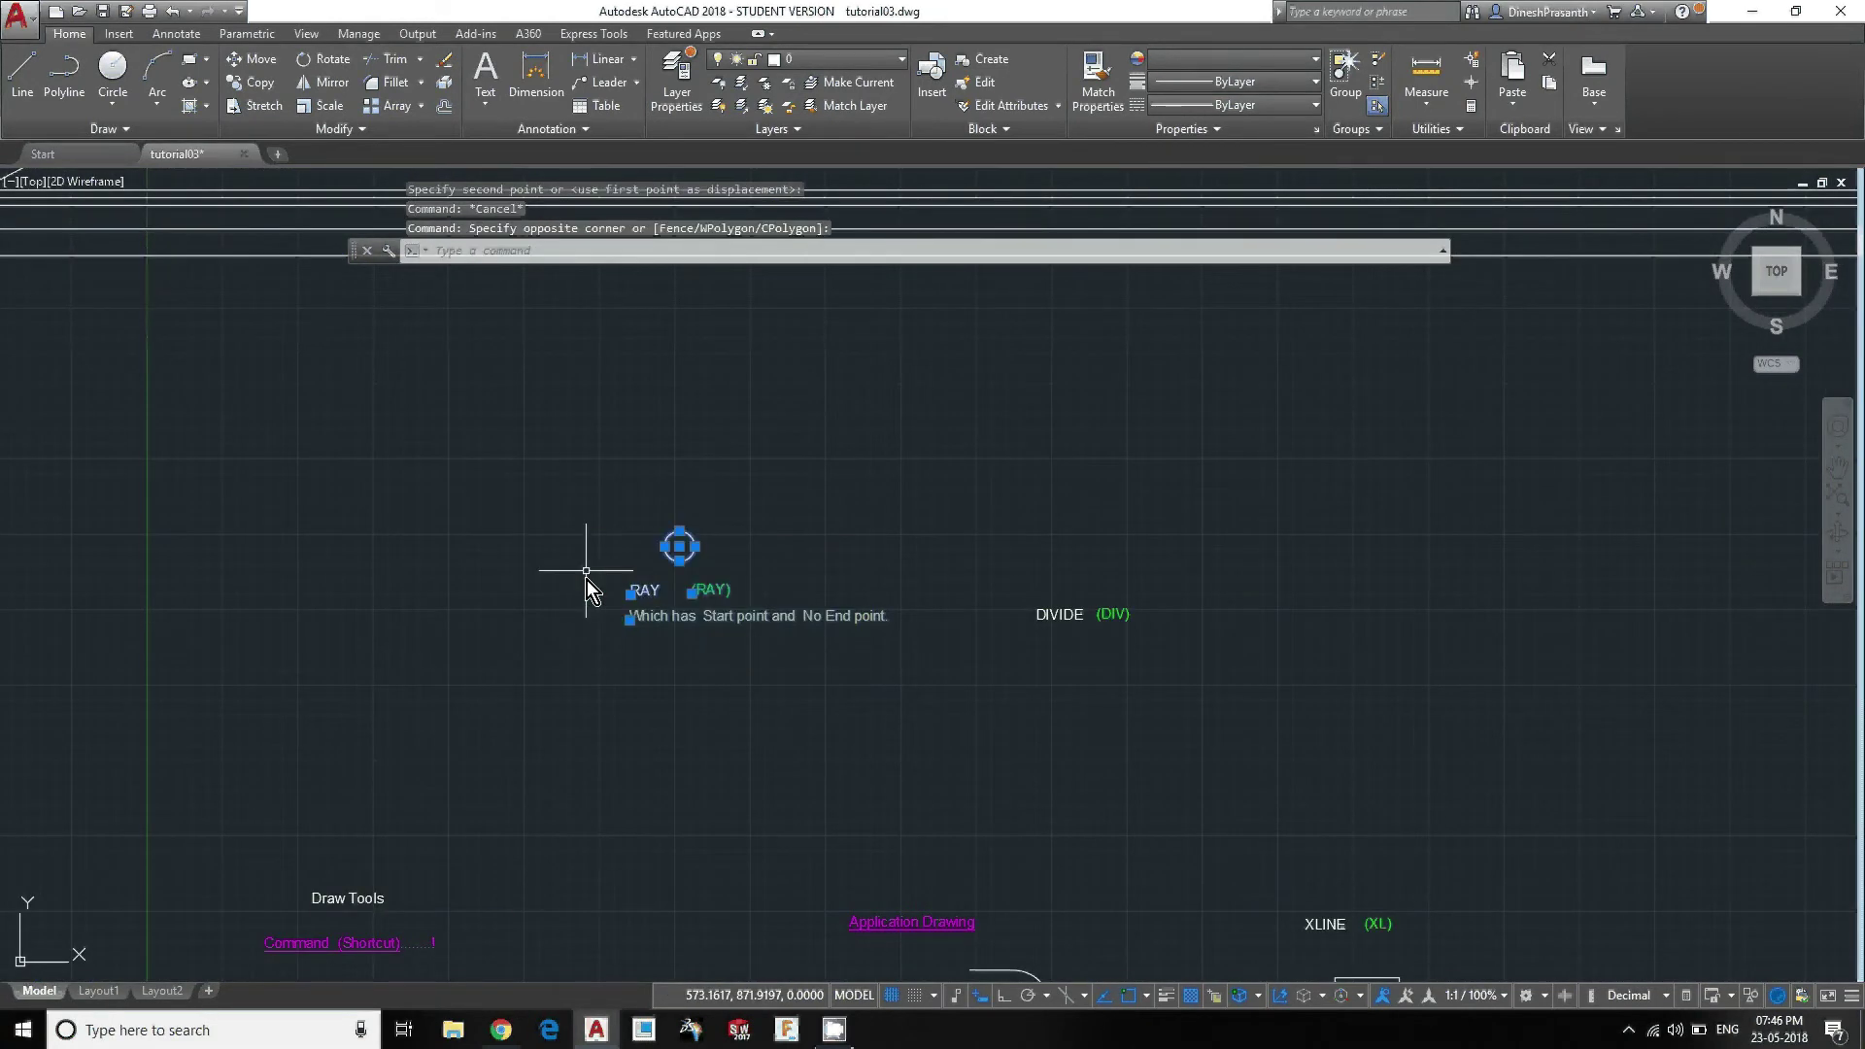
scroll(447, 544, "up", 2)
middle_click_drag(447, 544, 460, 627)
scroll(469, 653, "up", 5)
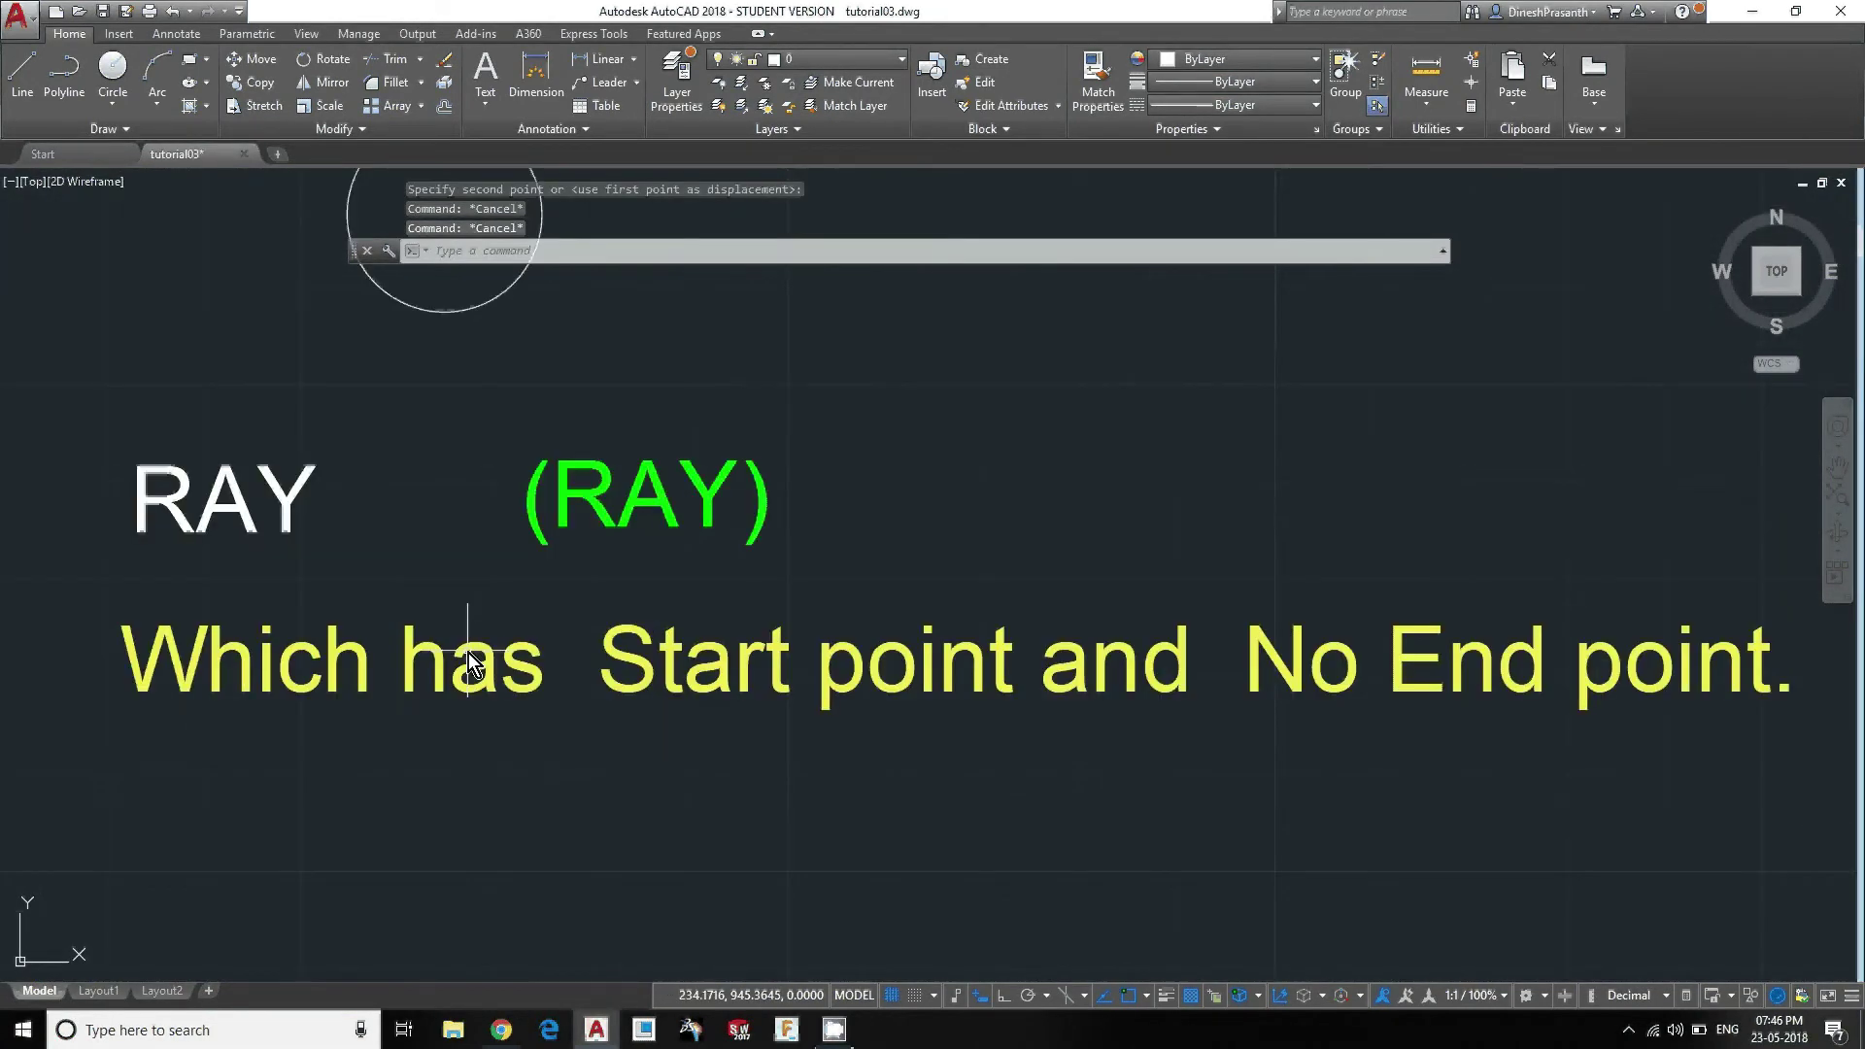
scroll(480, 697, "down", 2)
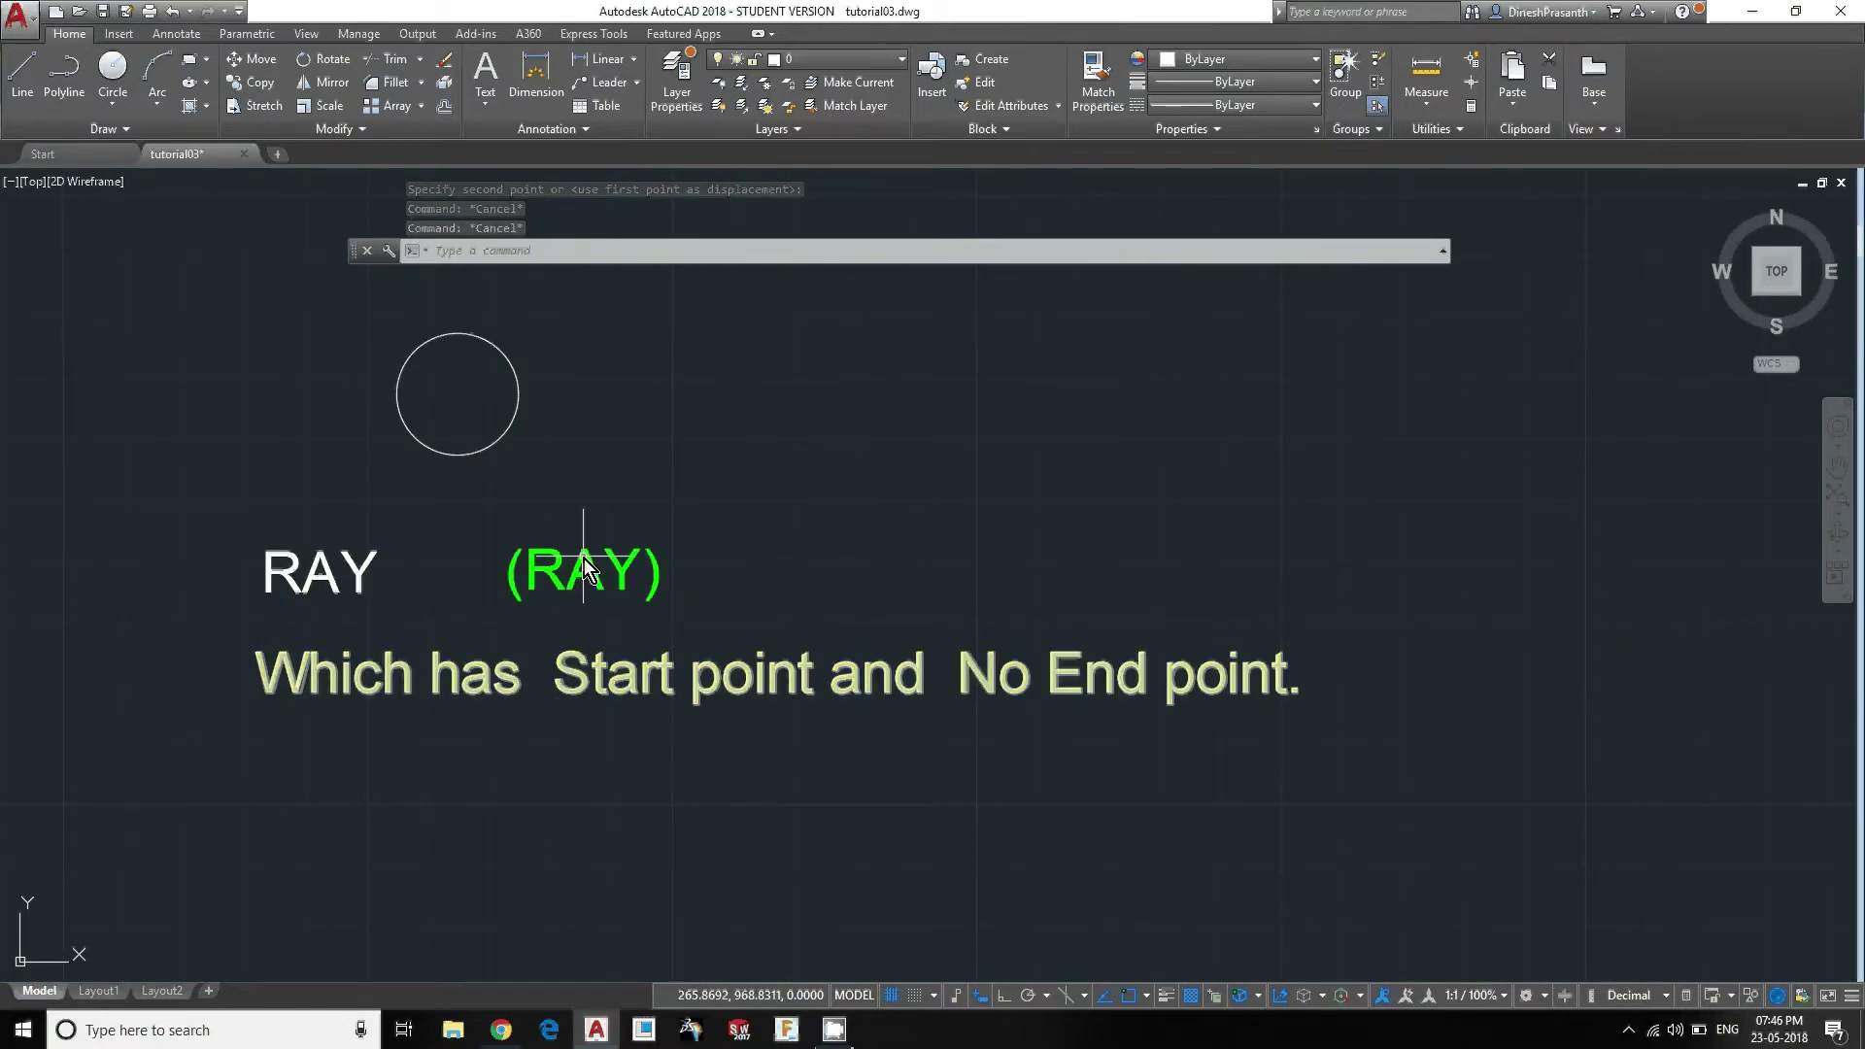
Draw a ray from the circle's centre through a point on its upper-right side, keeping the RAY command active.
middle_click_drag(550, 501, 568, 634)
key("Escape")
type("ray")
key("Return")
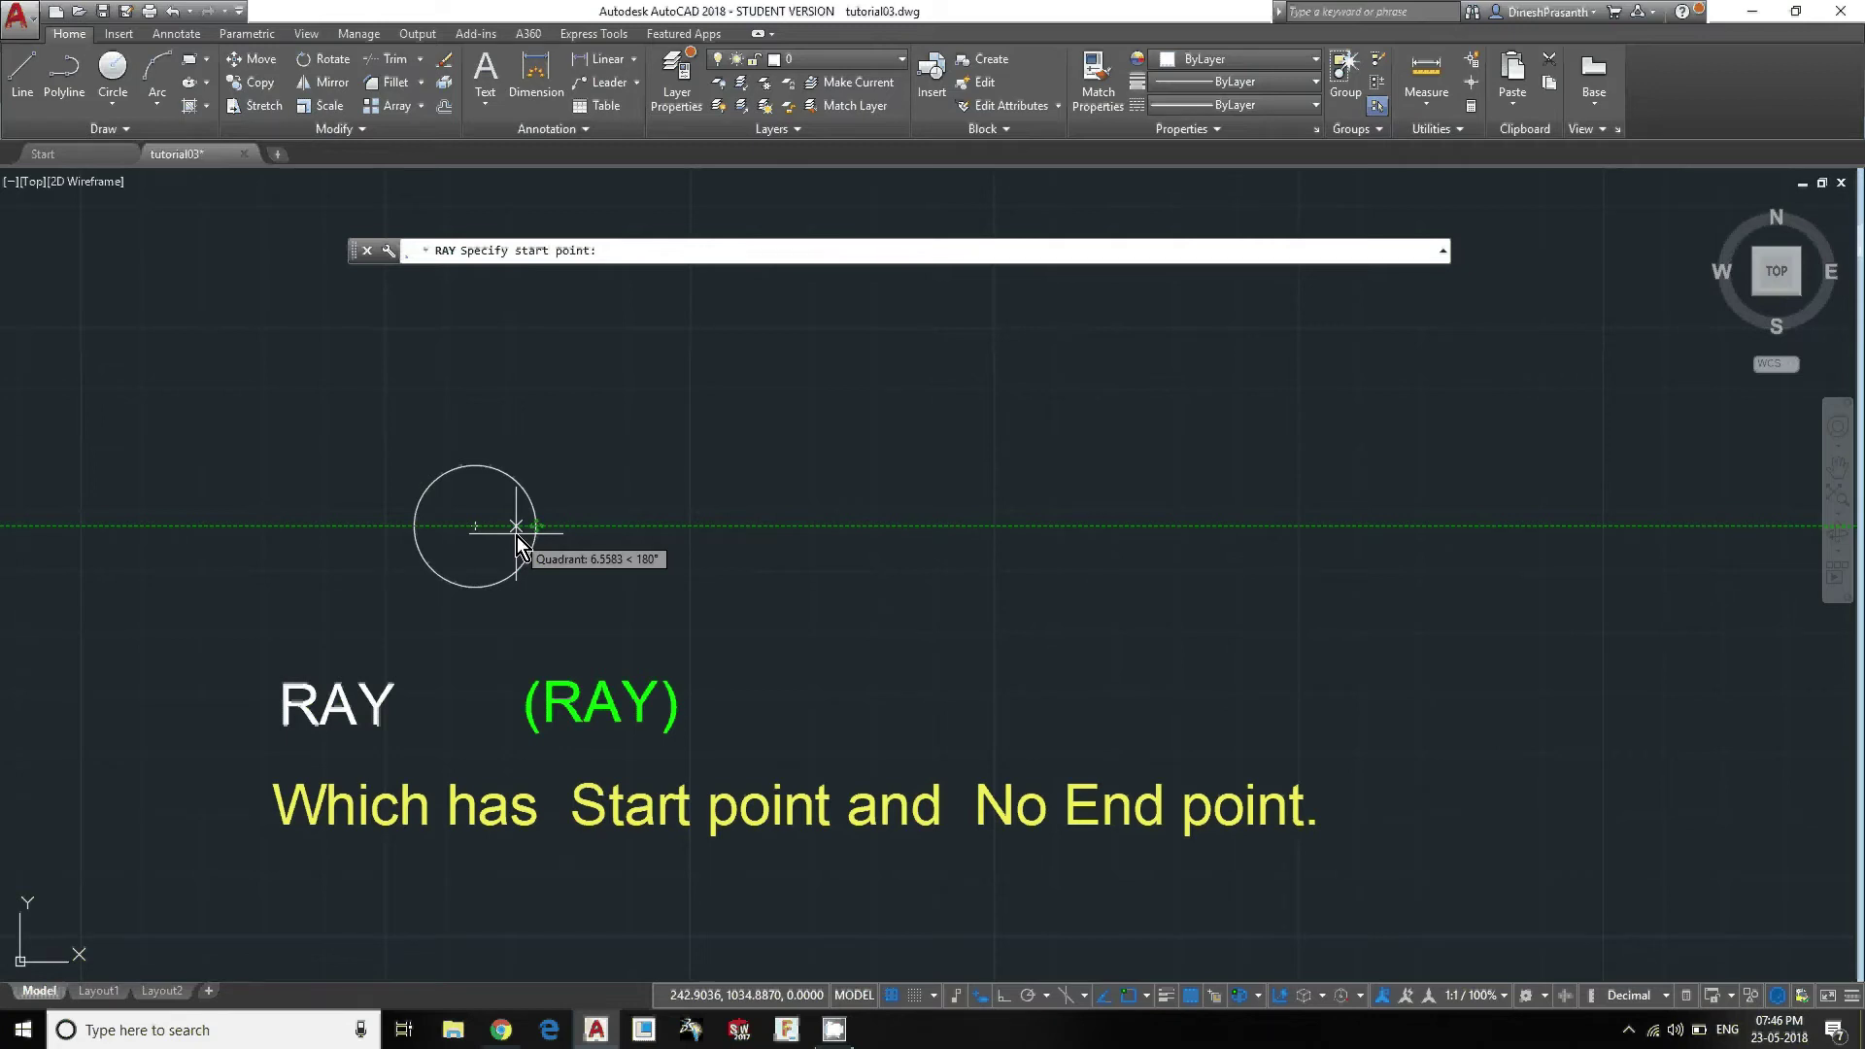
middle_click_drag(370, 521, 408, 515)
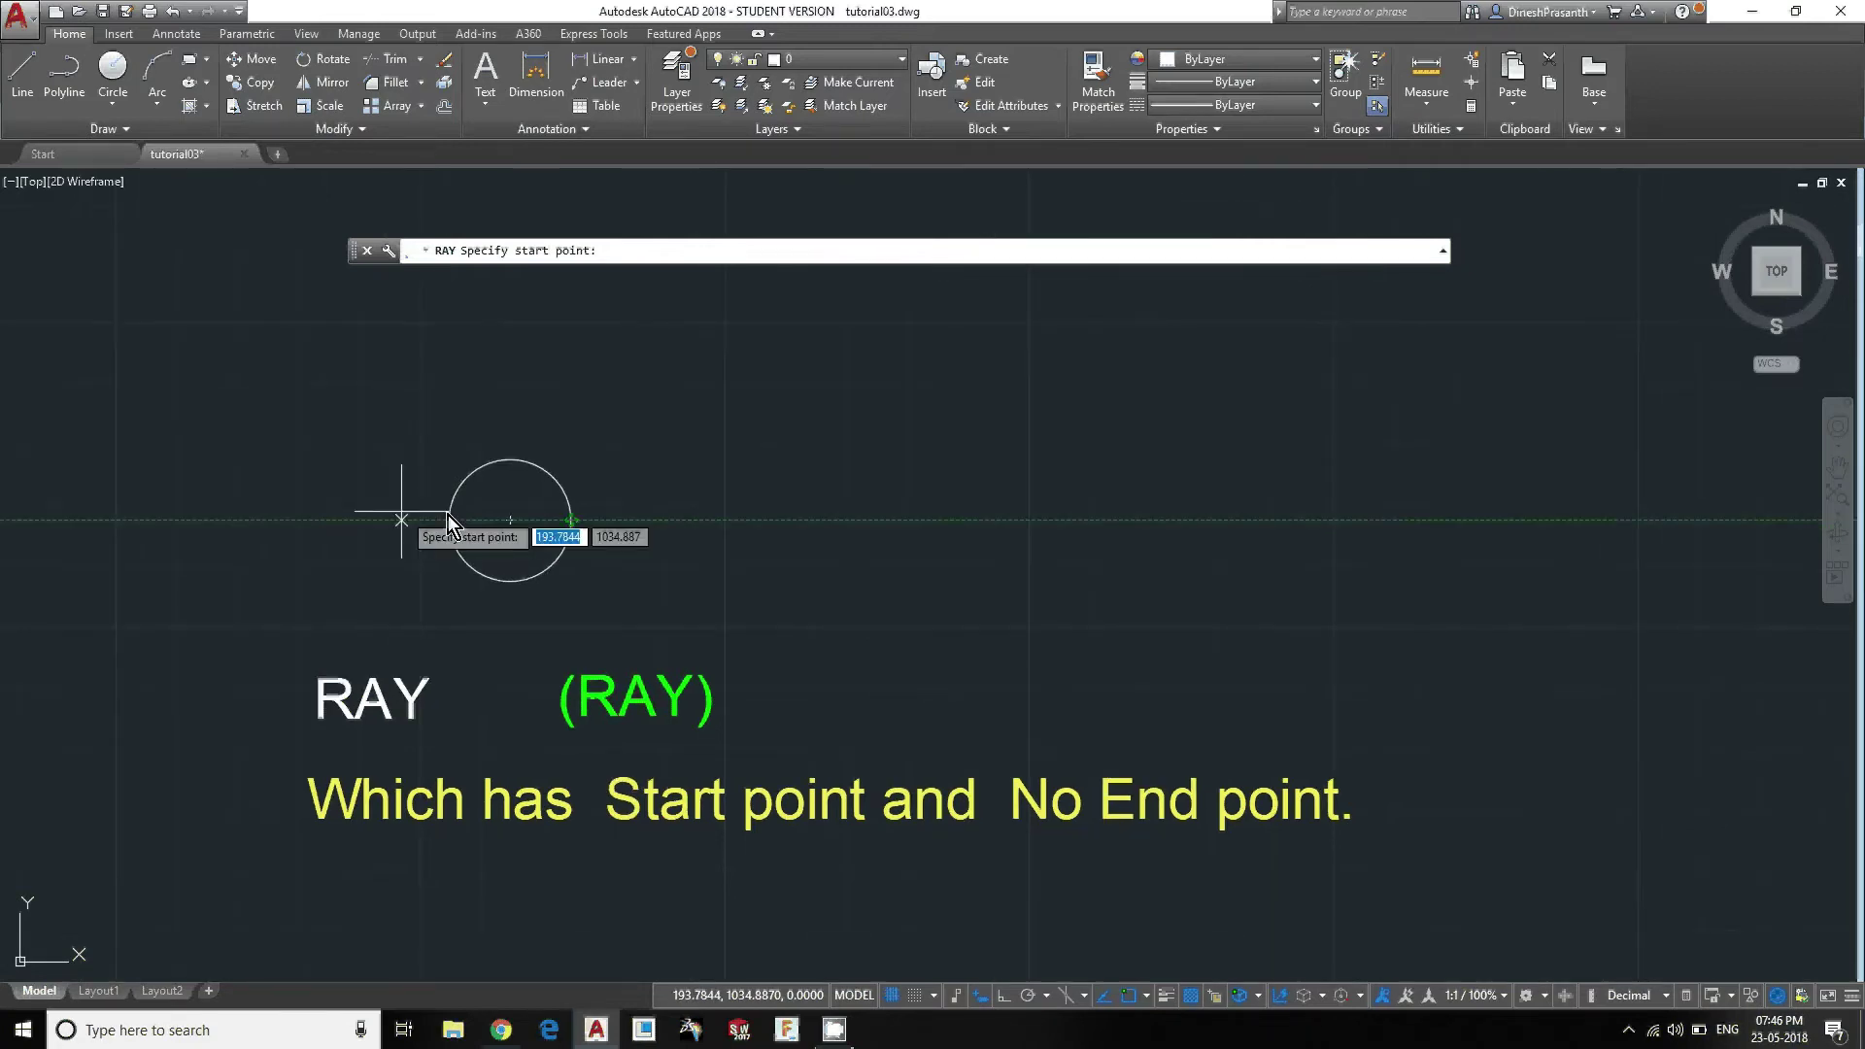
left_click(510, 522)
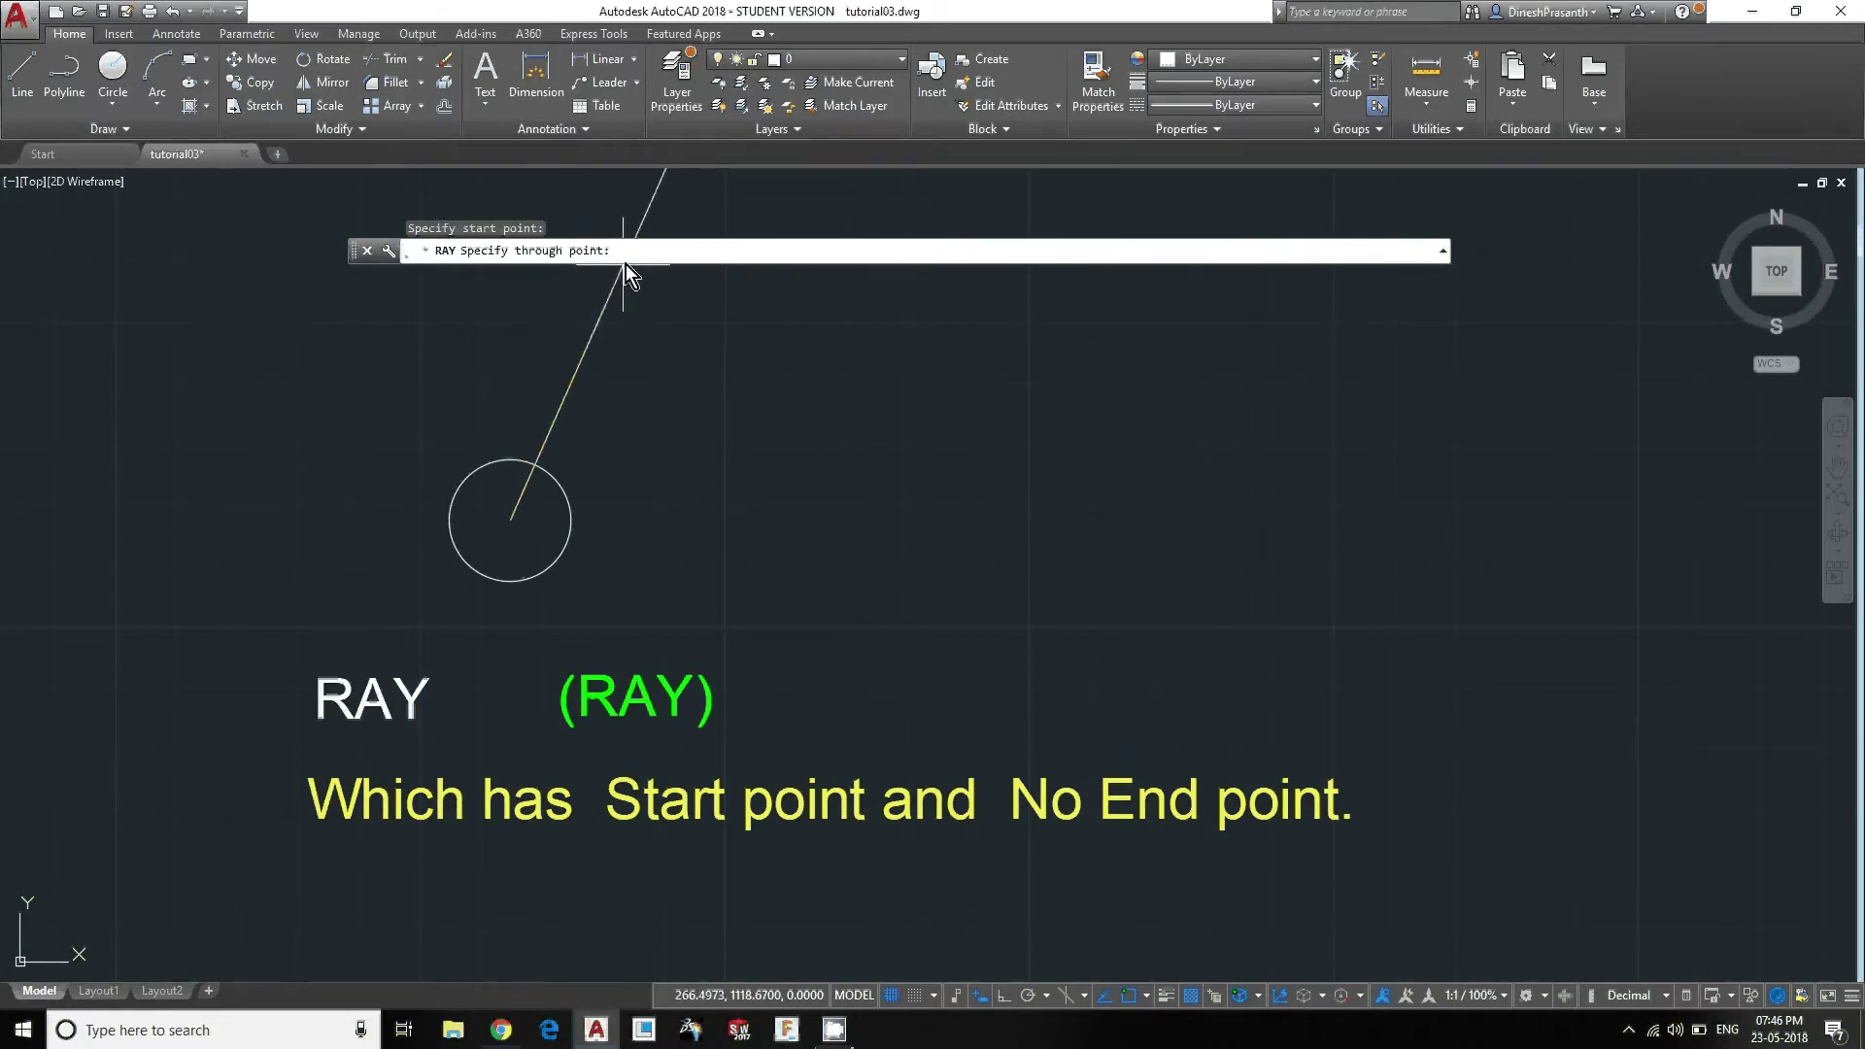
left_click(539, 471)
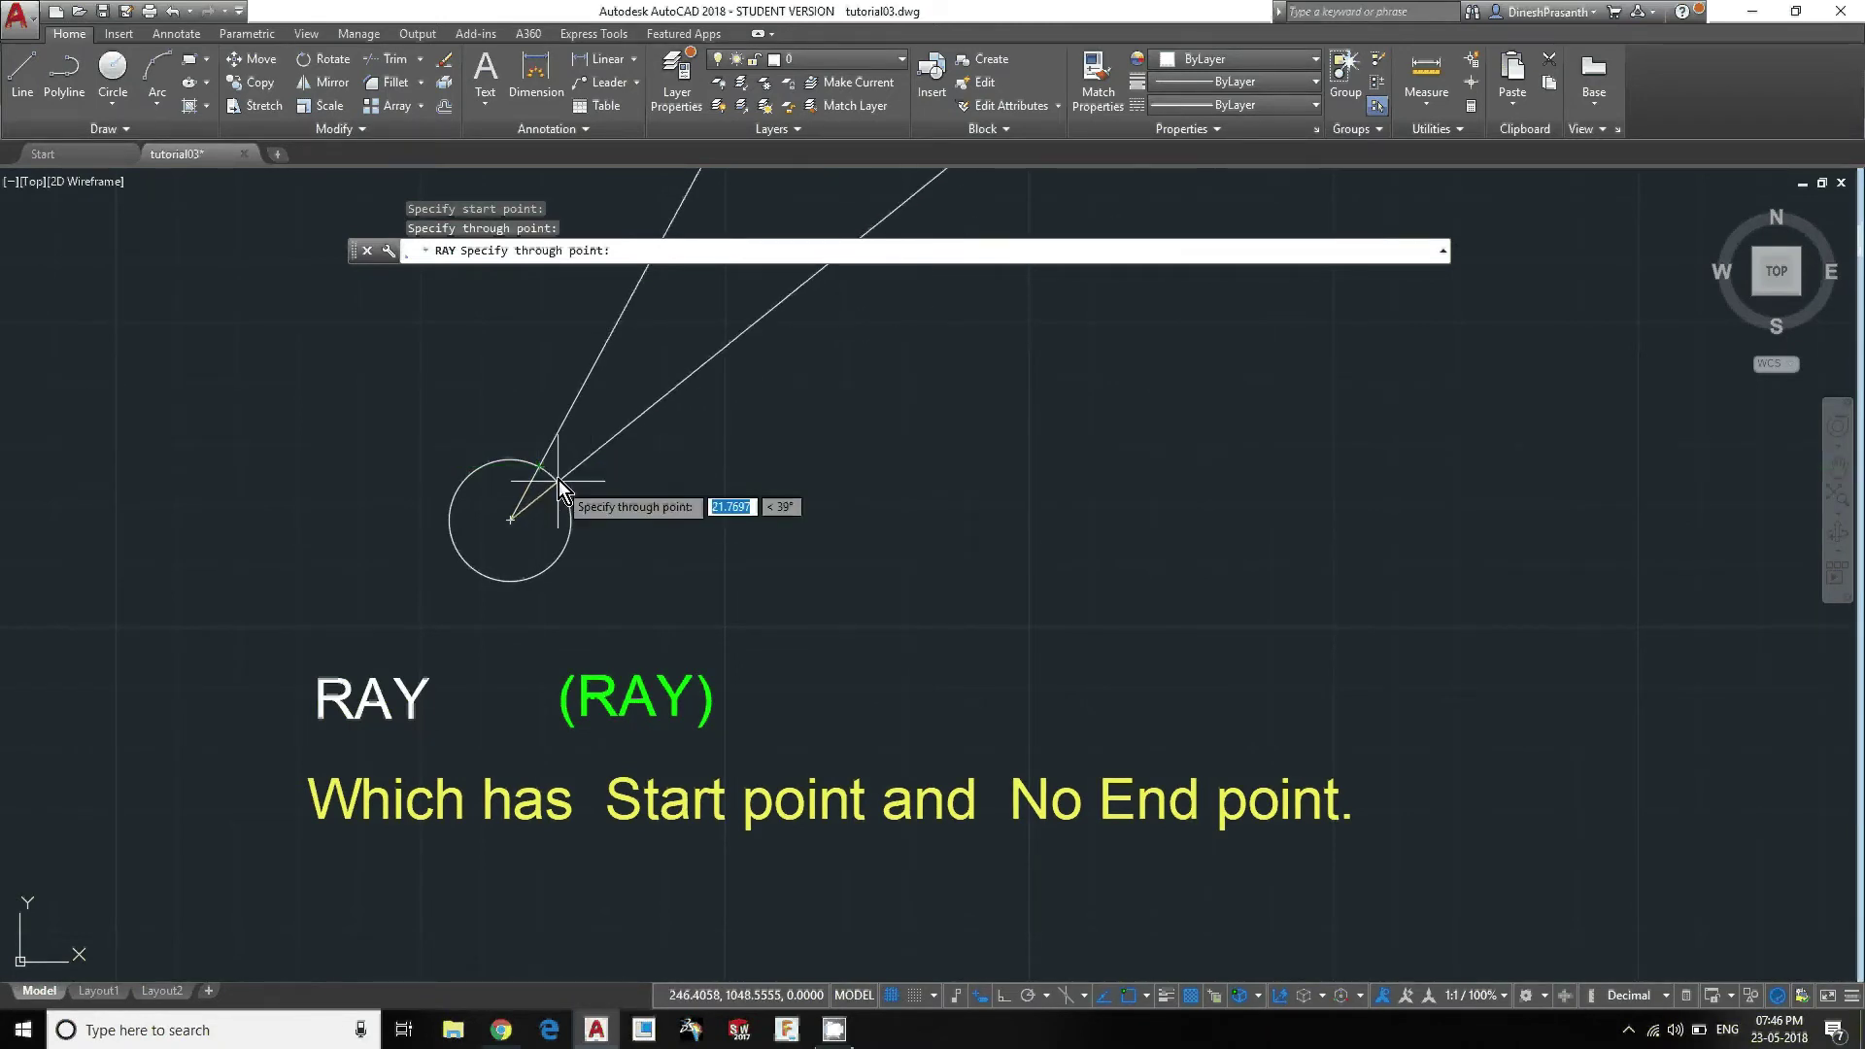
Add nine more rays from the circle's centre, fanning clockwise from the right side around to the upper left.
scroll(561, 472, "down", 8)
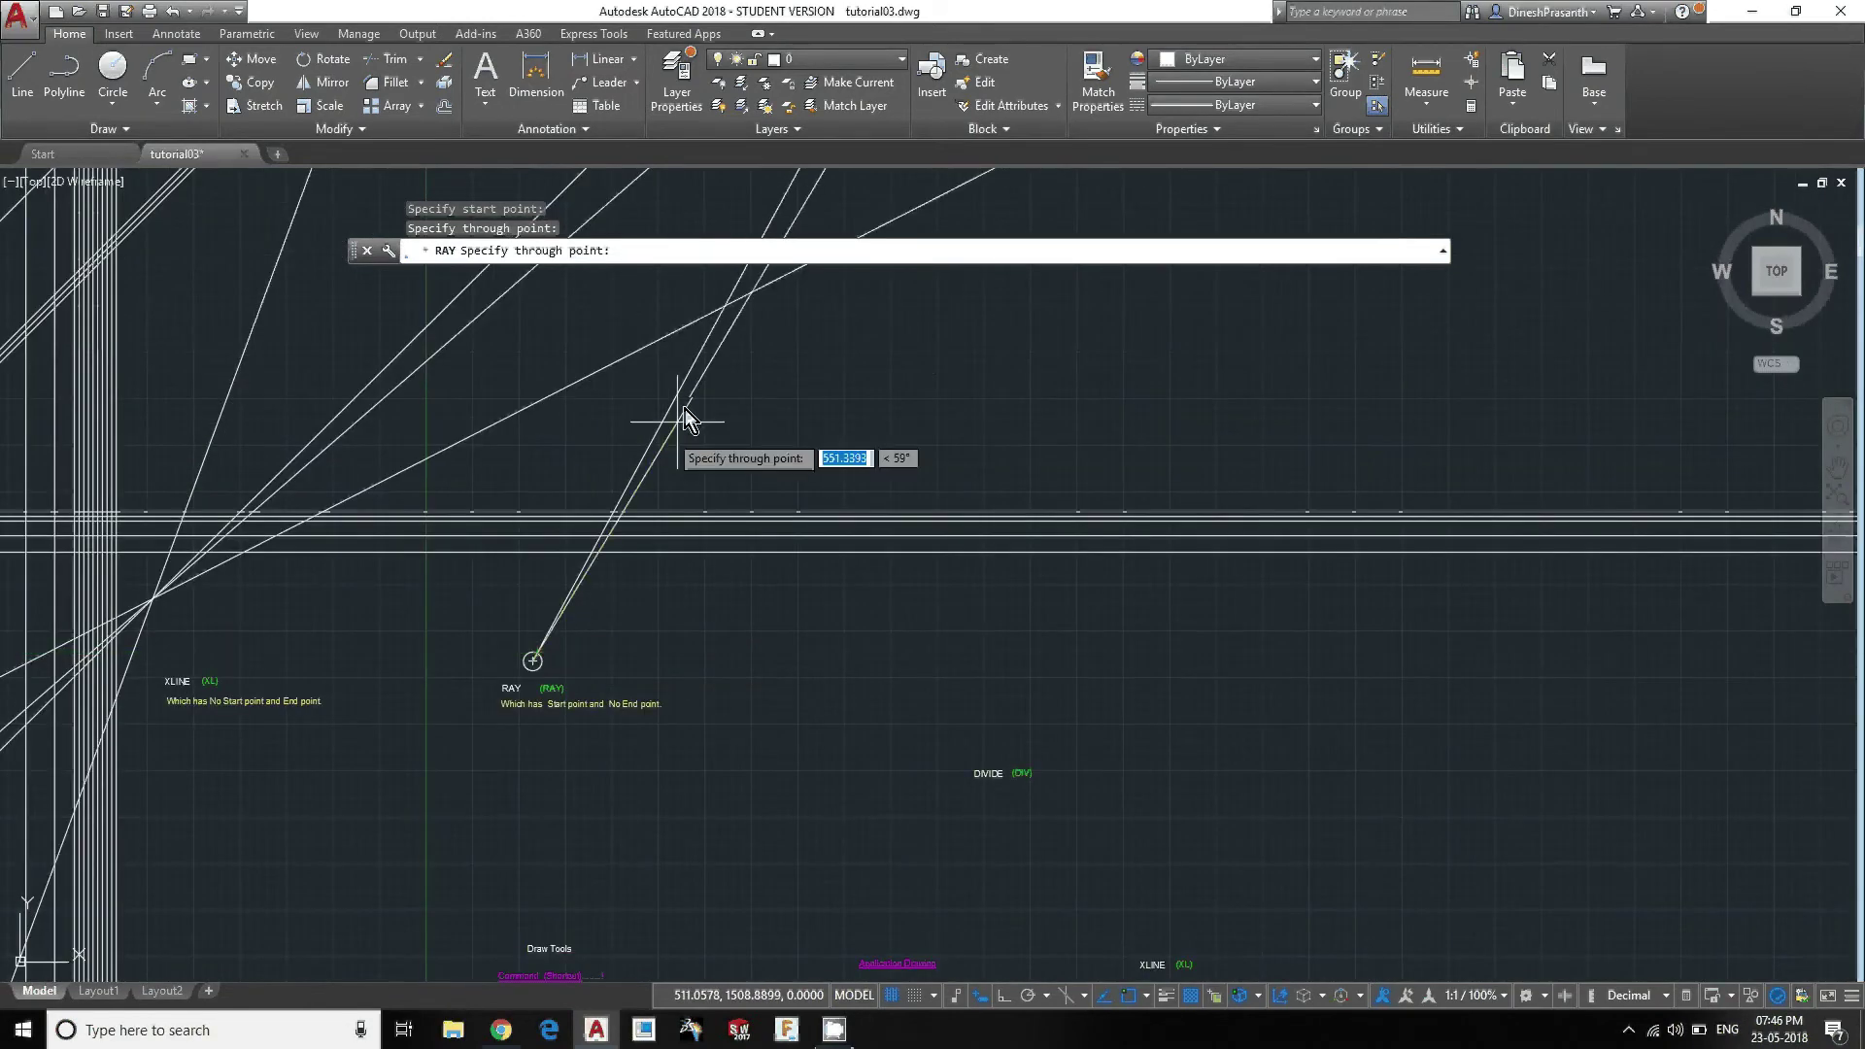
scroll(547, 637, "up", 10)
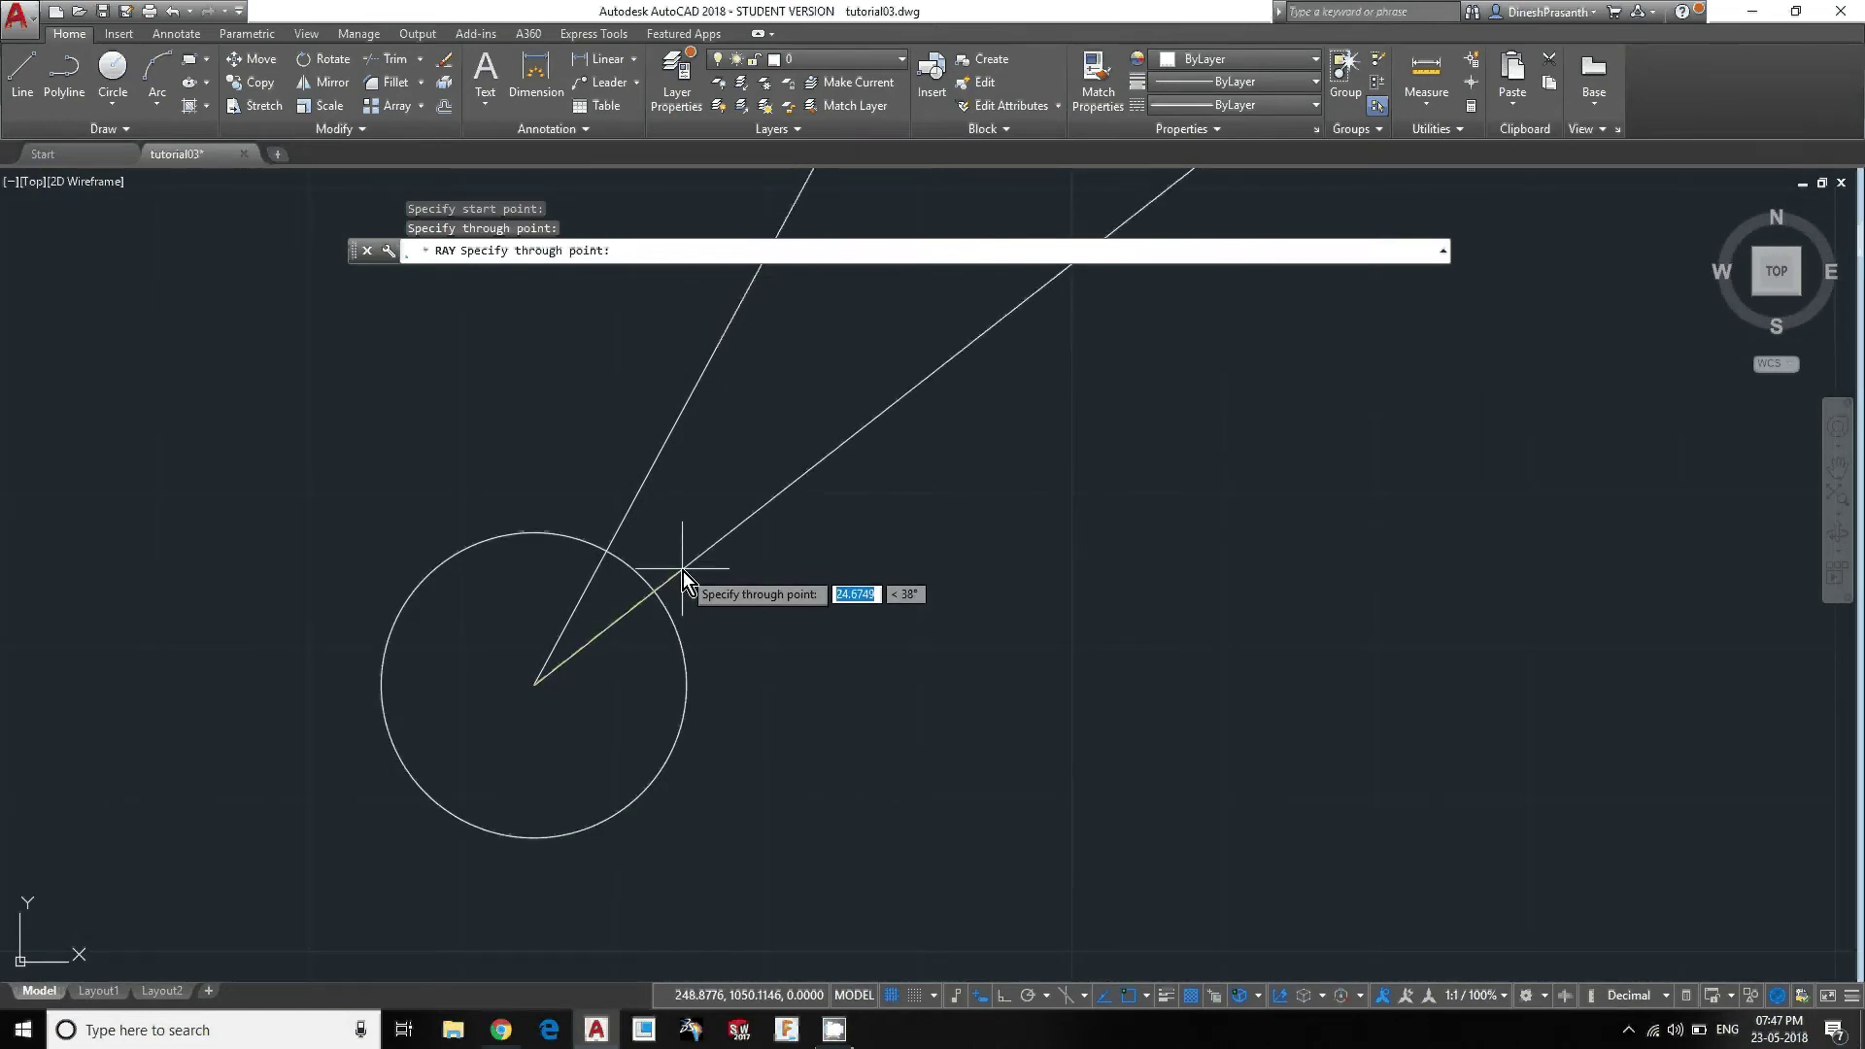
left_click(677, 600)
left_click(719, 652)
left_click(720, 738)
left_click(556, 865)
left_click(441, 853)
left_click(383, 770)
left_click(358, 689)
left_click(348, 630)
left_click(364, 578)
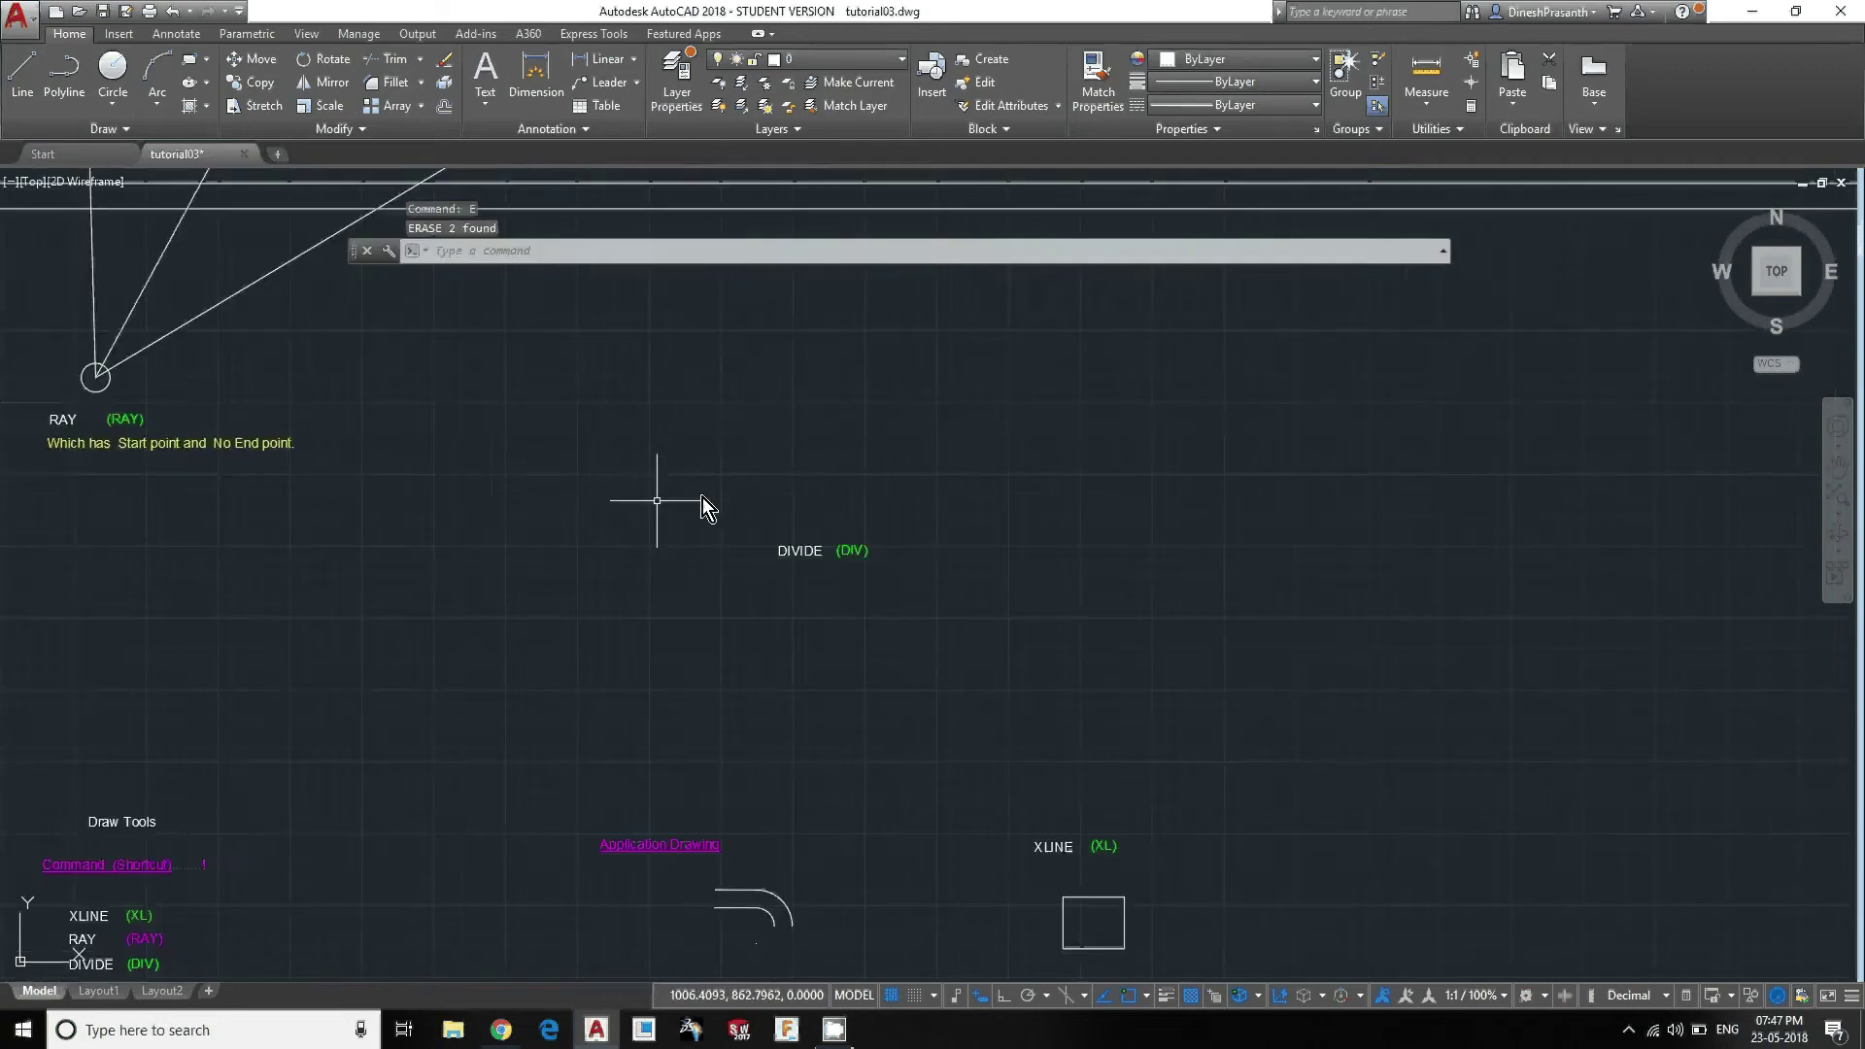
Start the LINE command for a horizontal line above the DIVIDE label.
scroll(757, 505, "up", 3)
scroll(731, 503, "down", 1)
key("Escape")
key("Escape")
key("Escape")
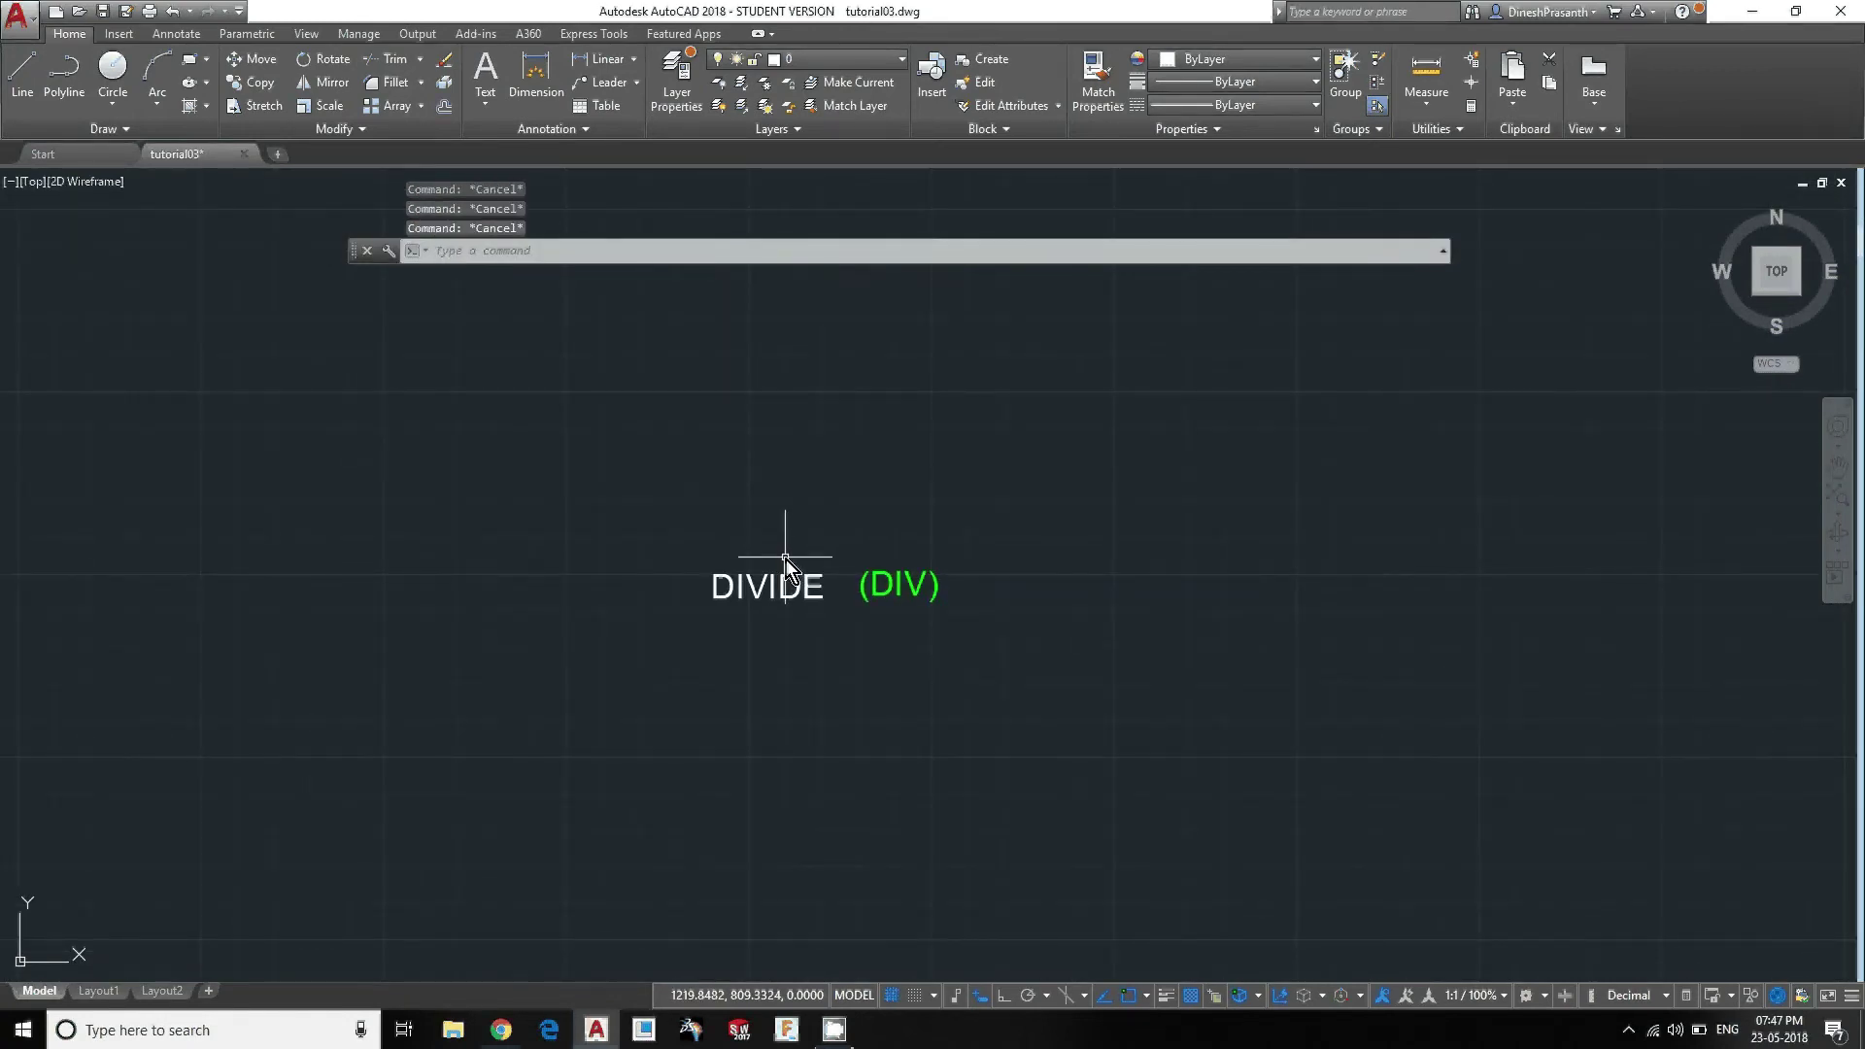
type("L")
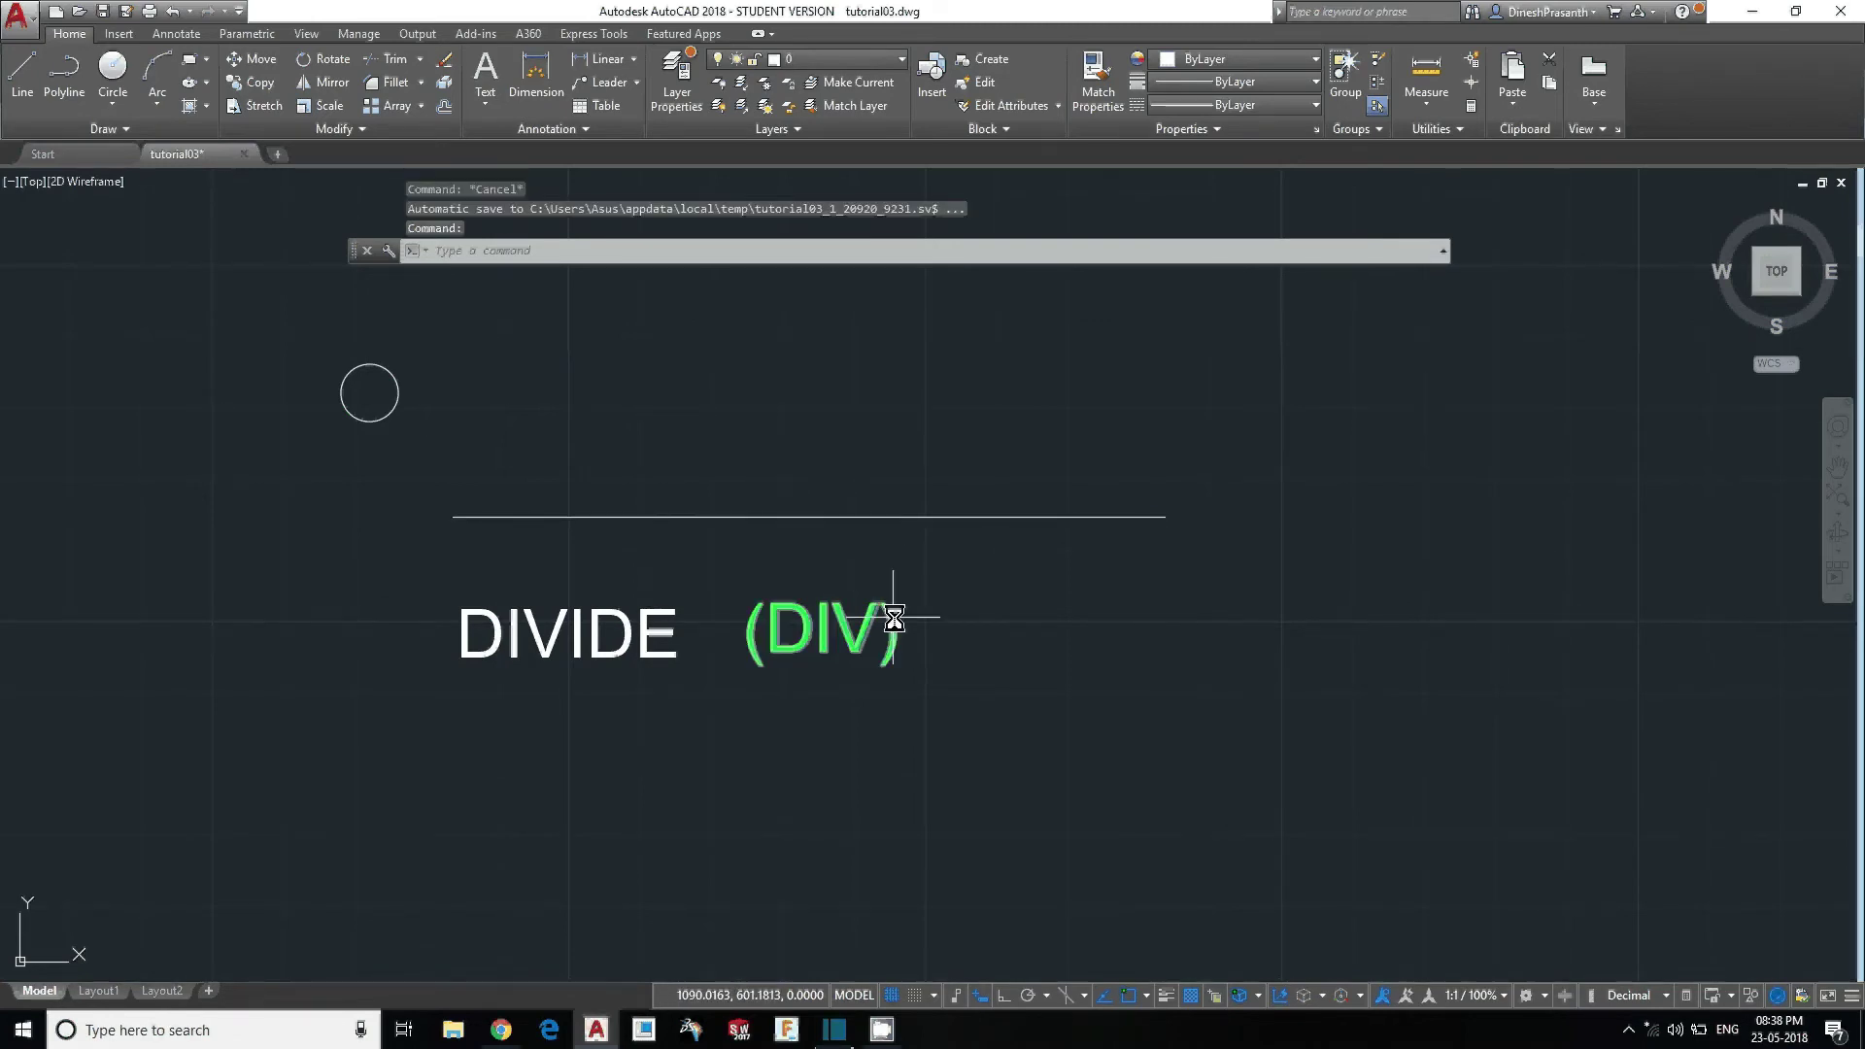
Divide the horizontal line above the DIVIDE label into 5 equal segments.
type("d")
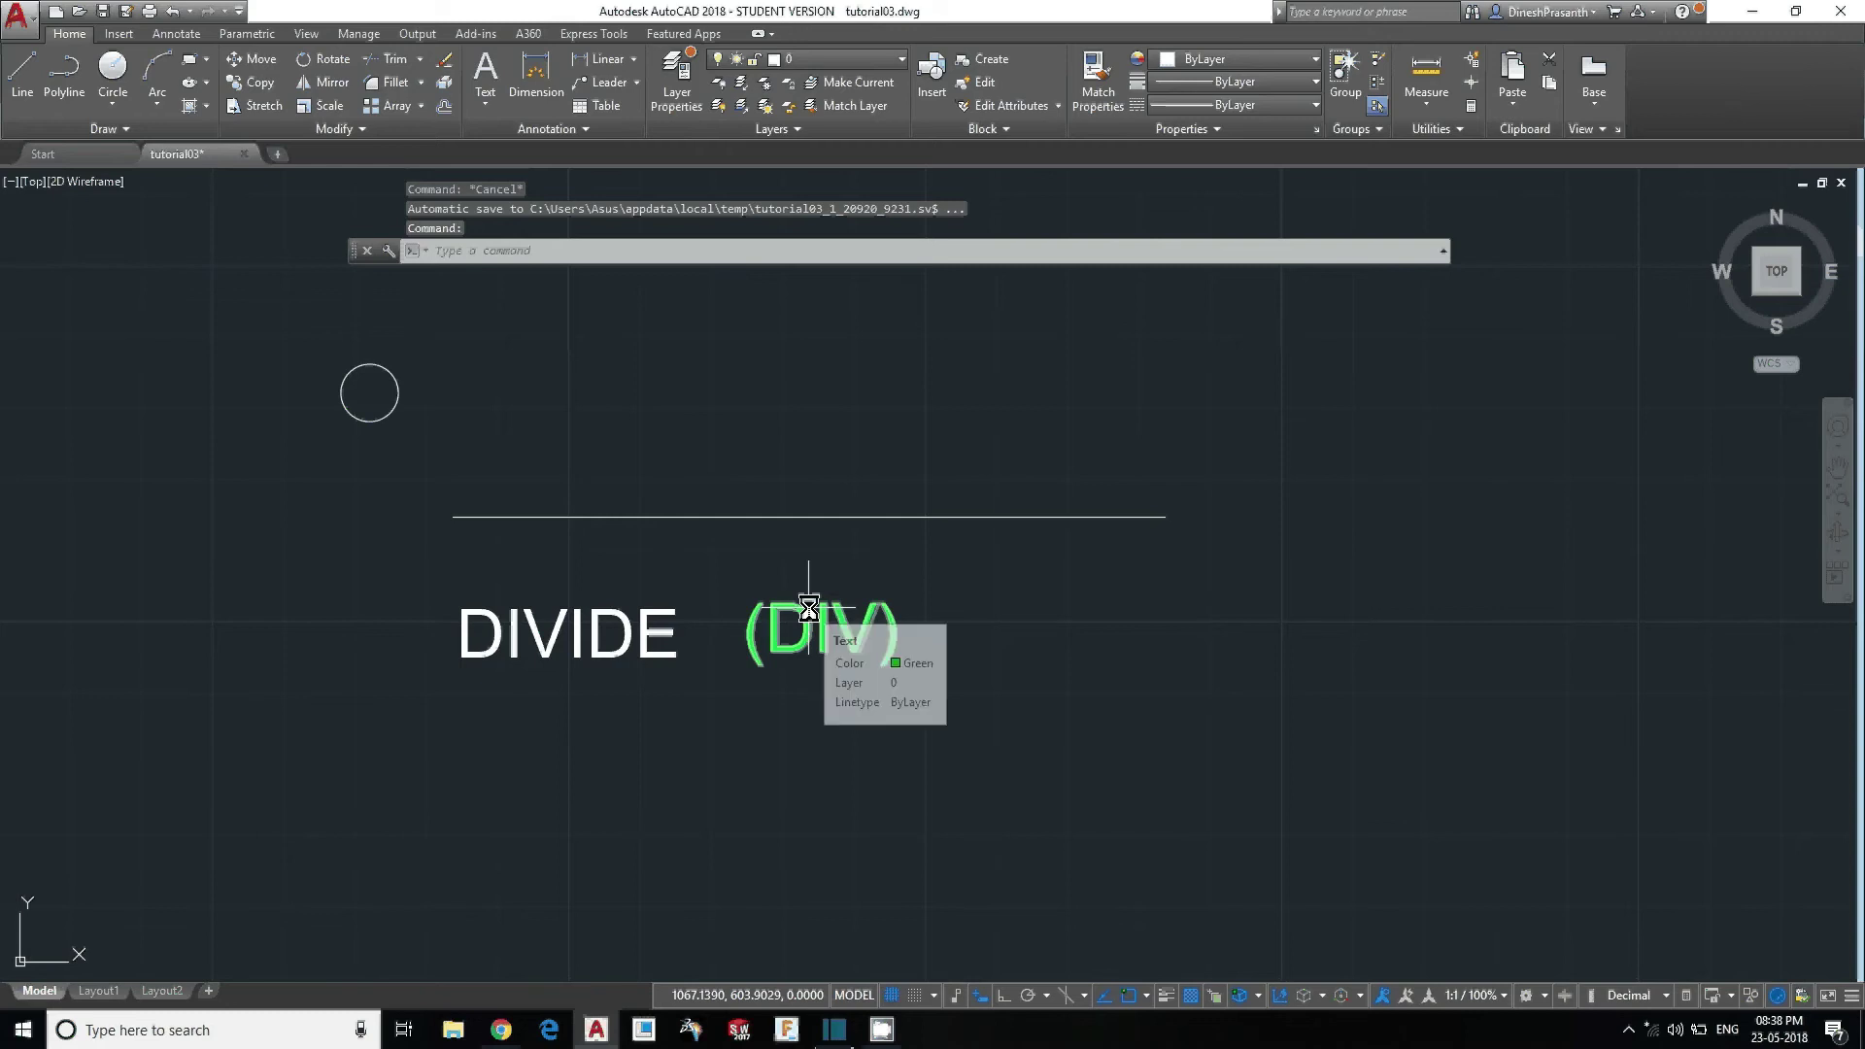
type("iv")
key("Return")
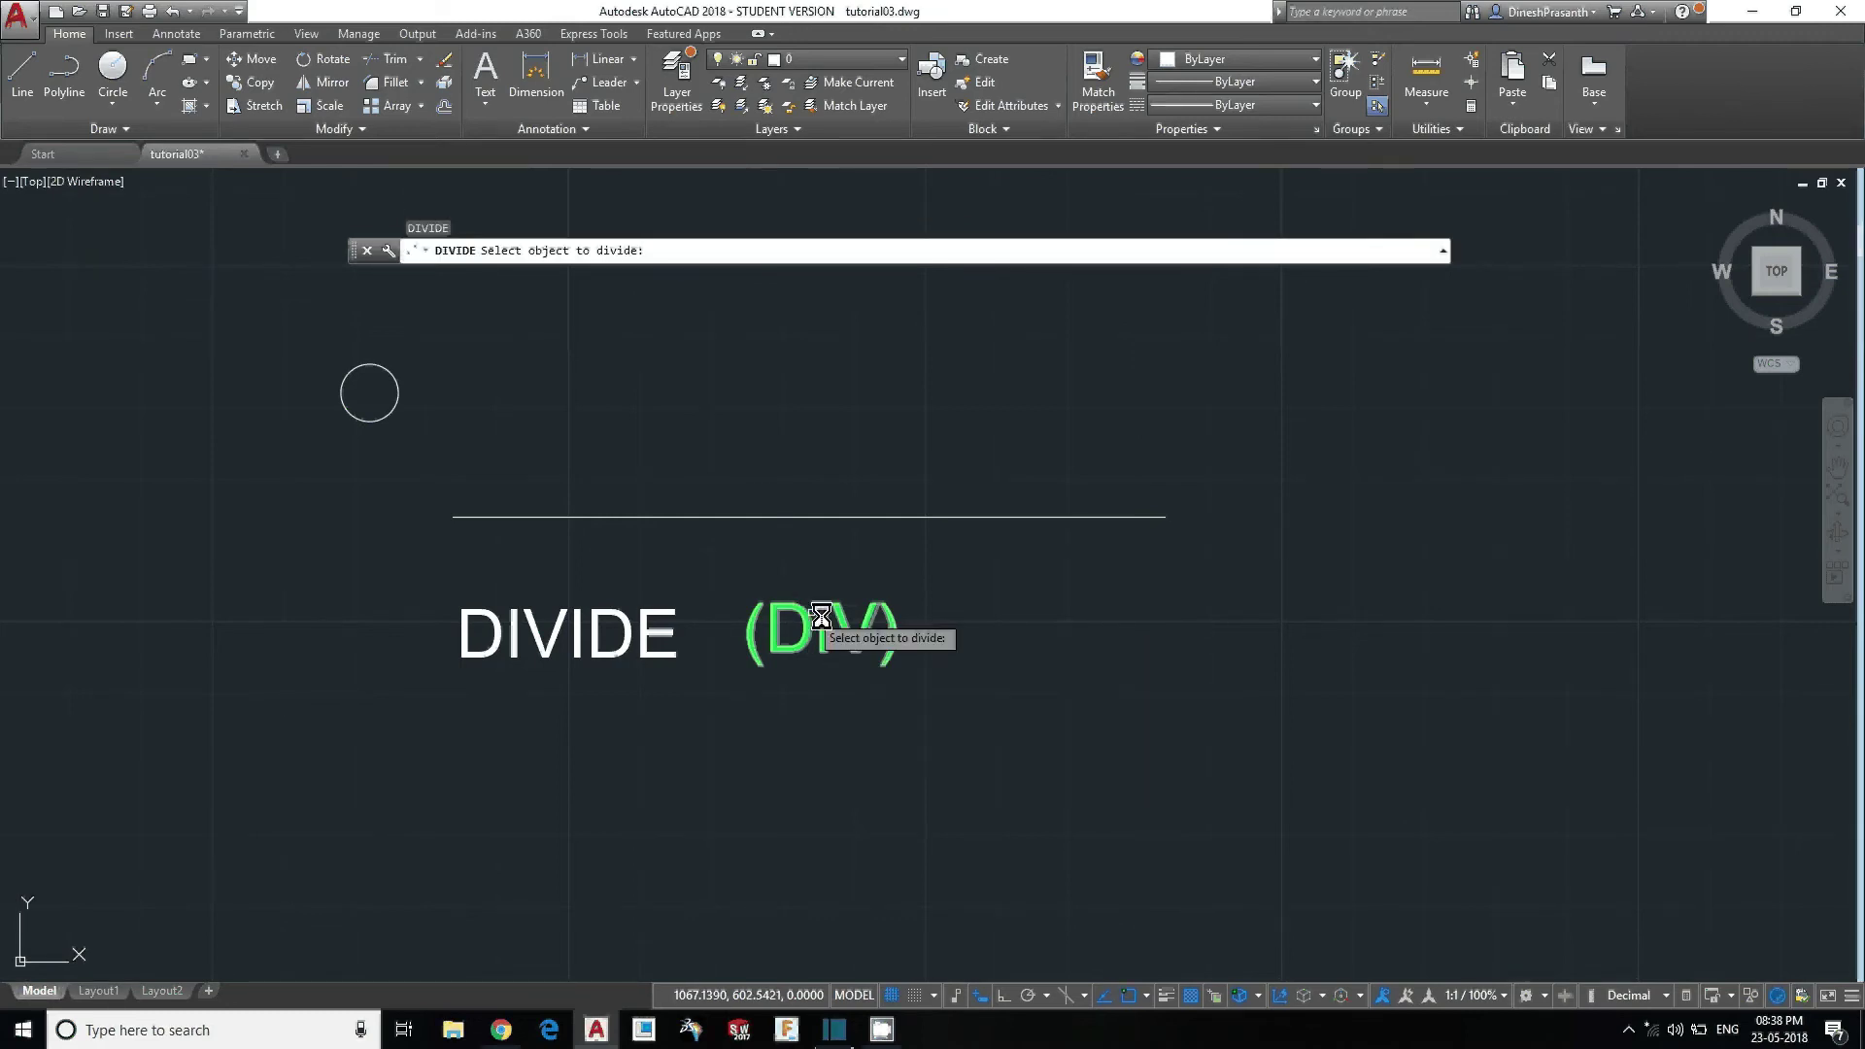
left_click(746, 516)
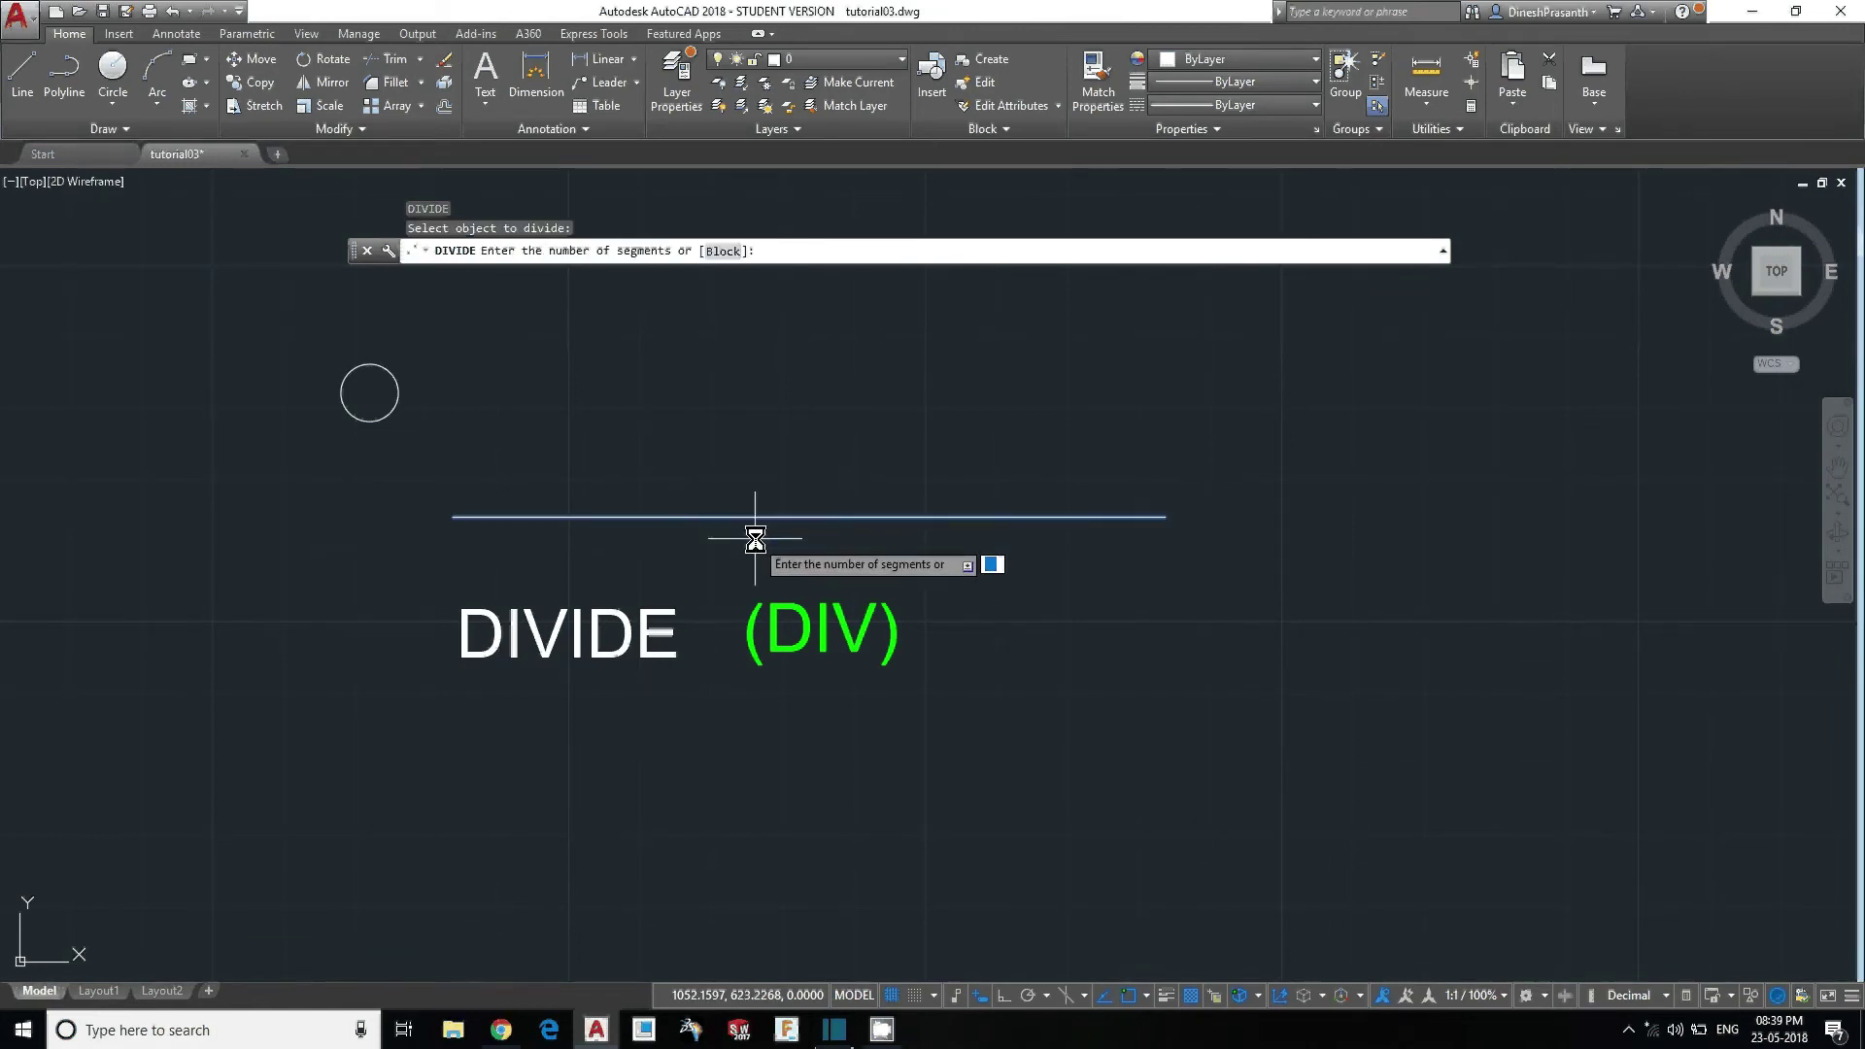
left_click(756, 540)
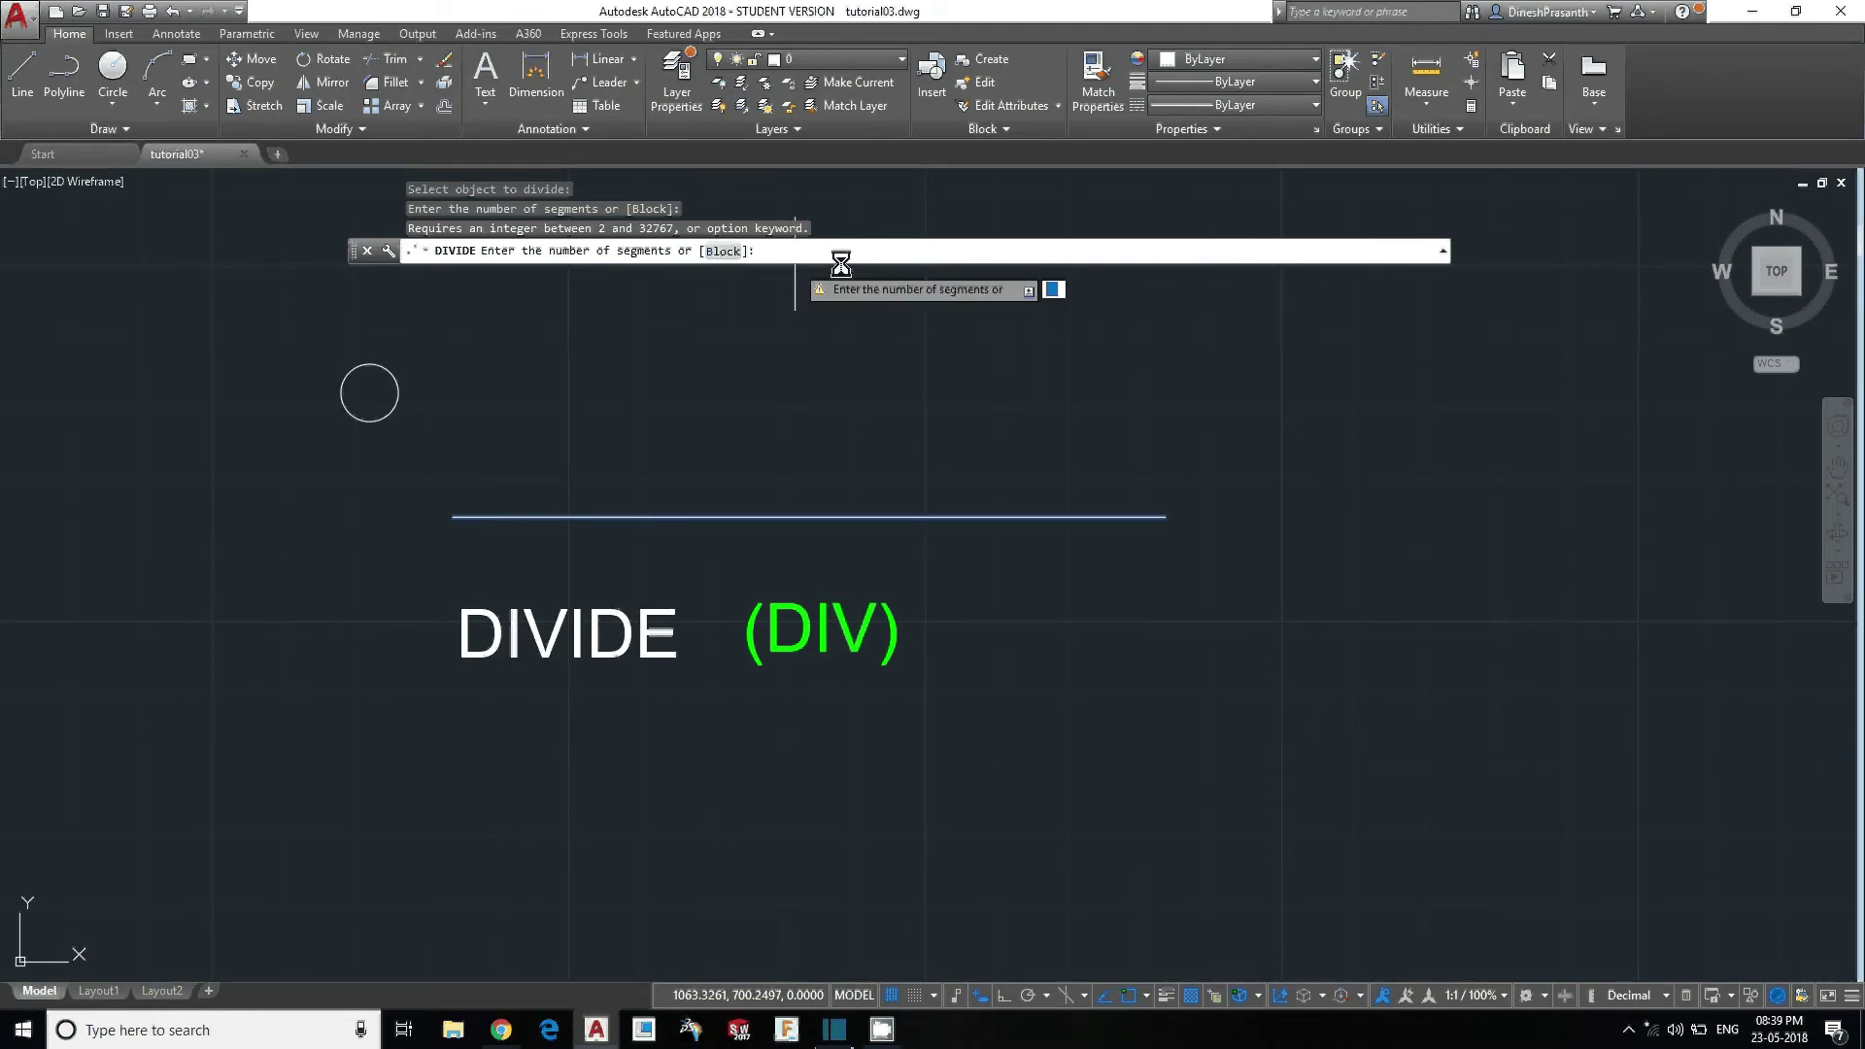
type("5")
key("Return")
scroll(632, 510, "up", 2)
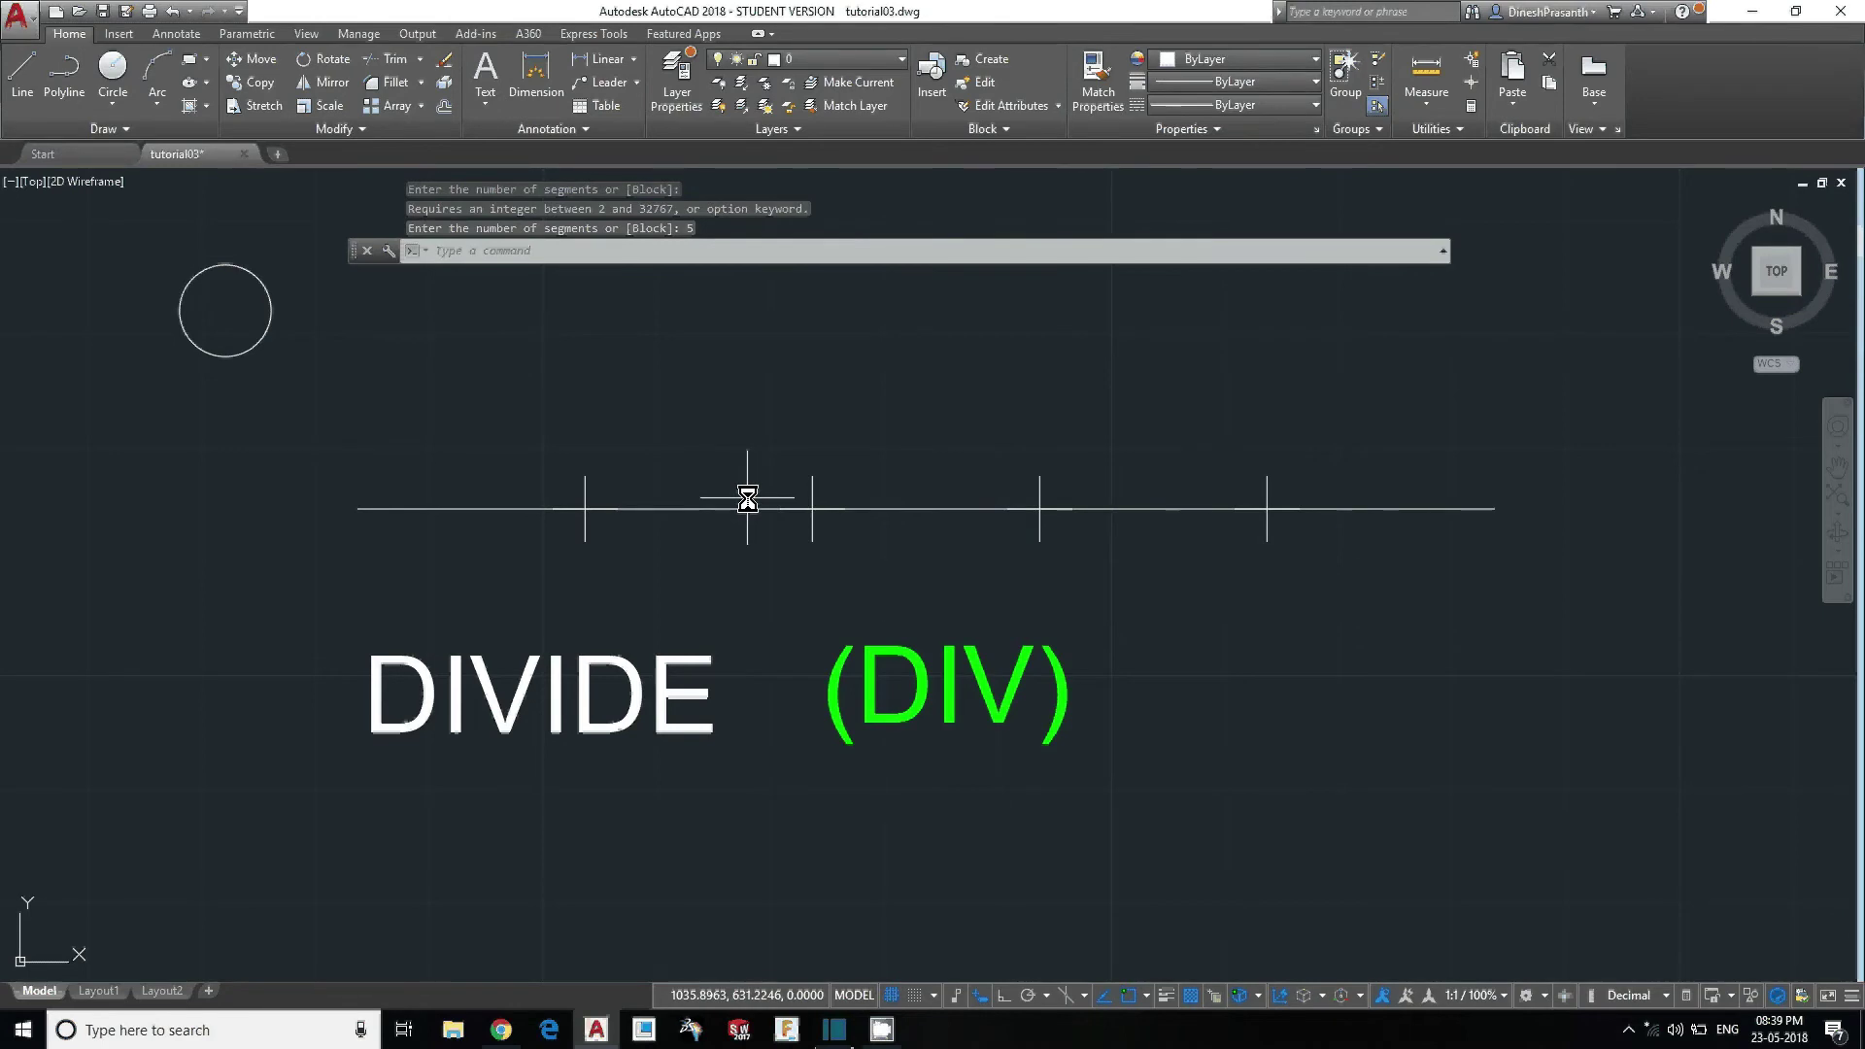
Copy the circle by its centre onto the divided line's left endpoint and each of its four division points.
left_click(166, 271)
left_click(345, 408)
left_click(151, 250)
left_click(312, 399)
type("co")
key("Return")
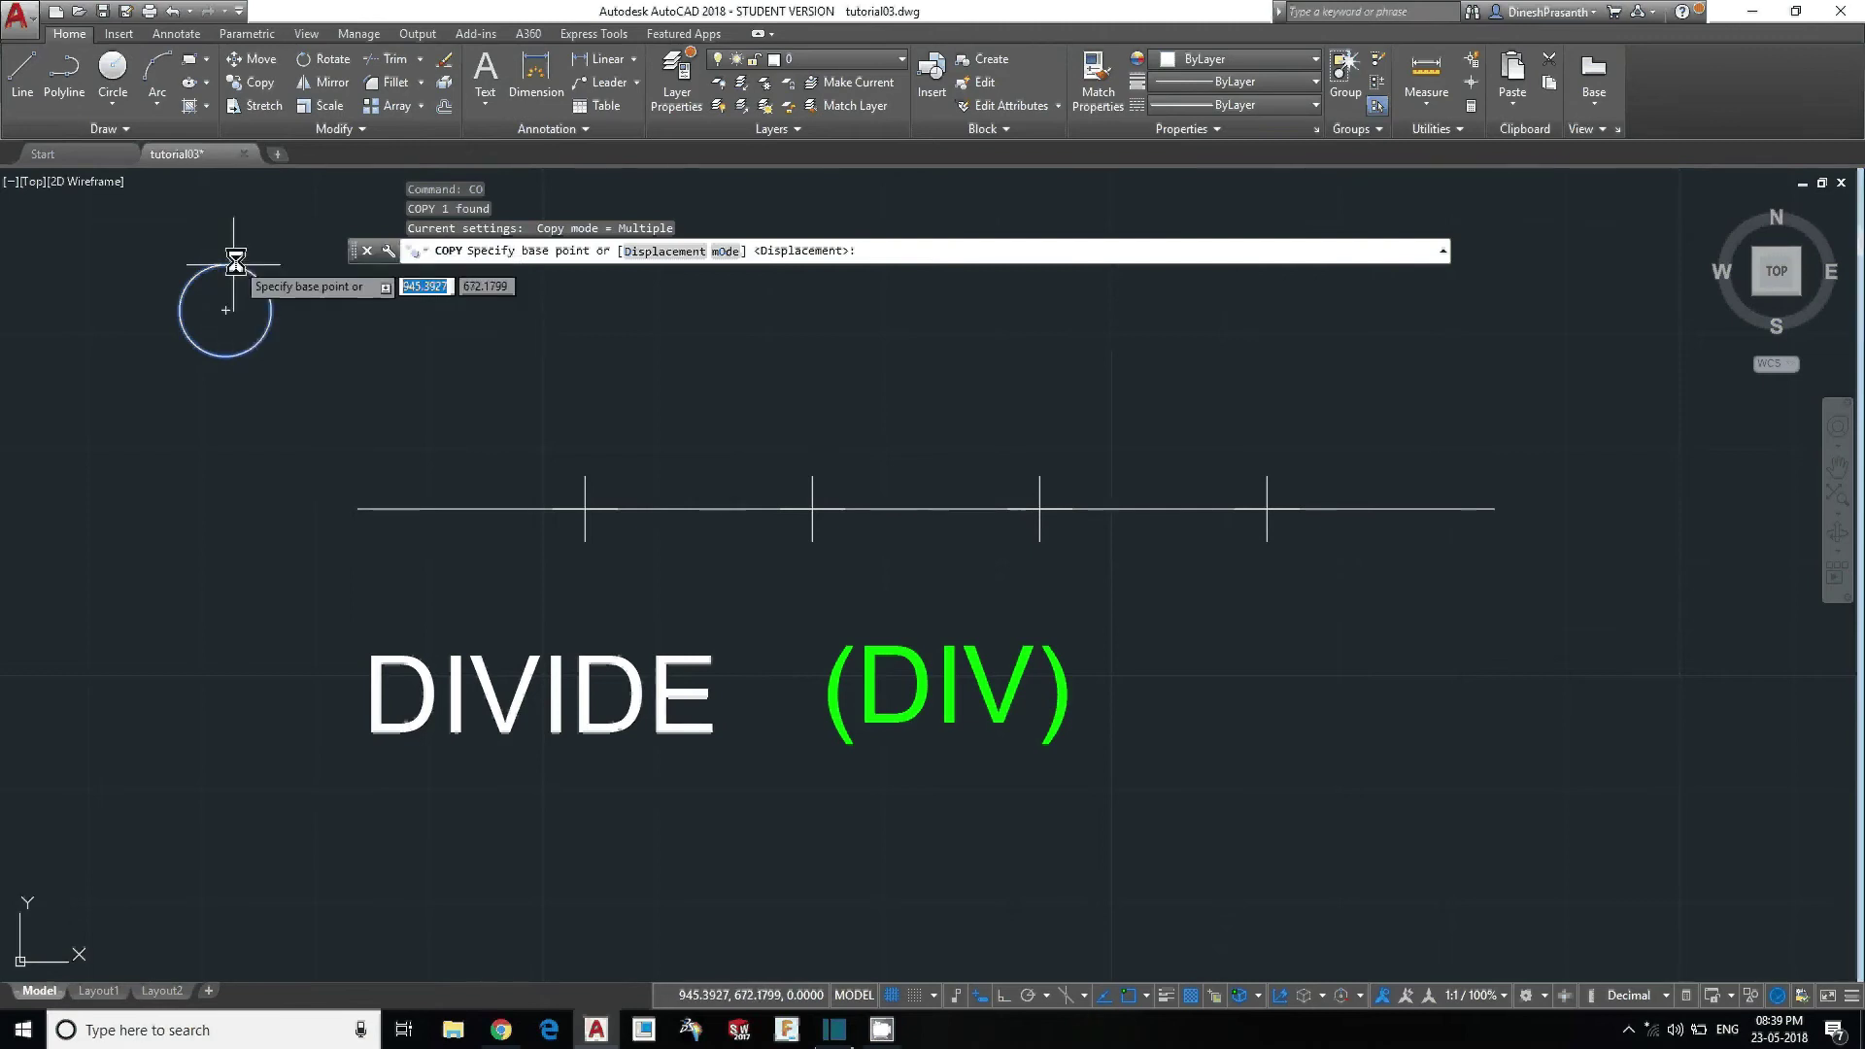
left_click(227, 312)
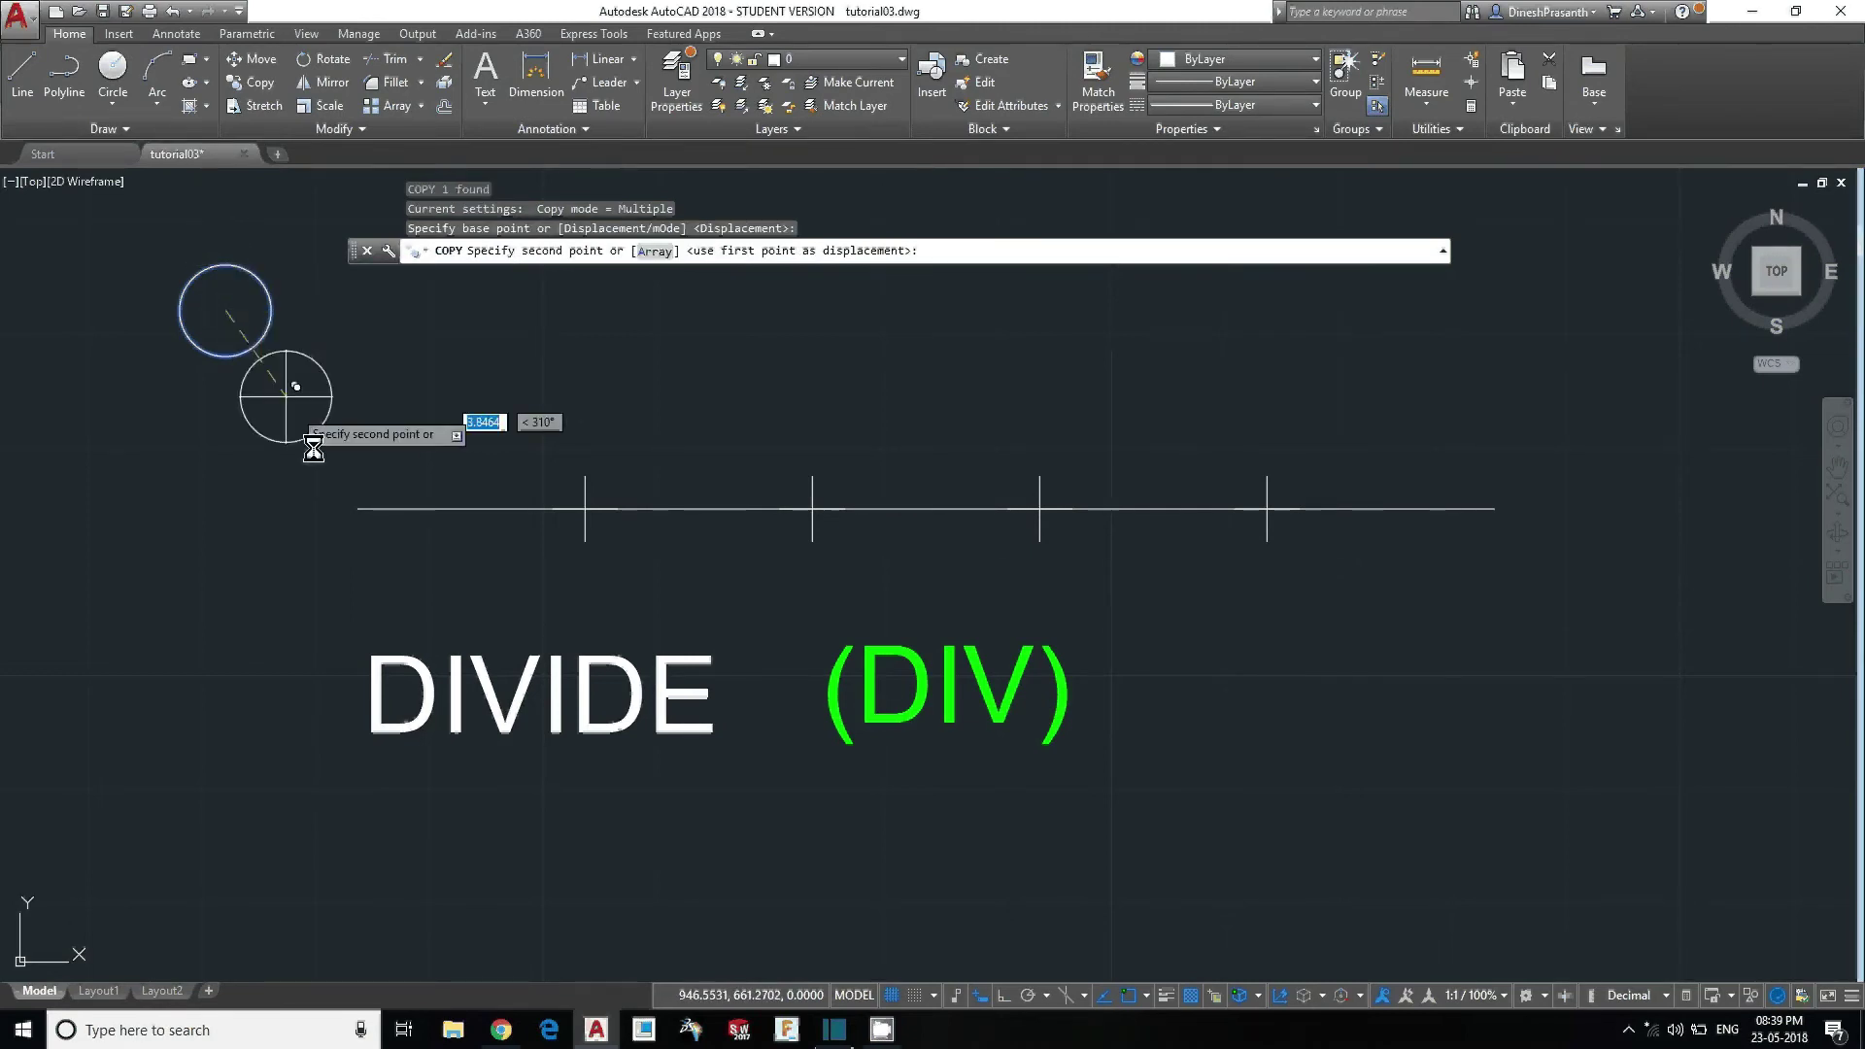
left_click(357, 508)
left_click(585, 508)
left_click(812, 508)
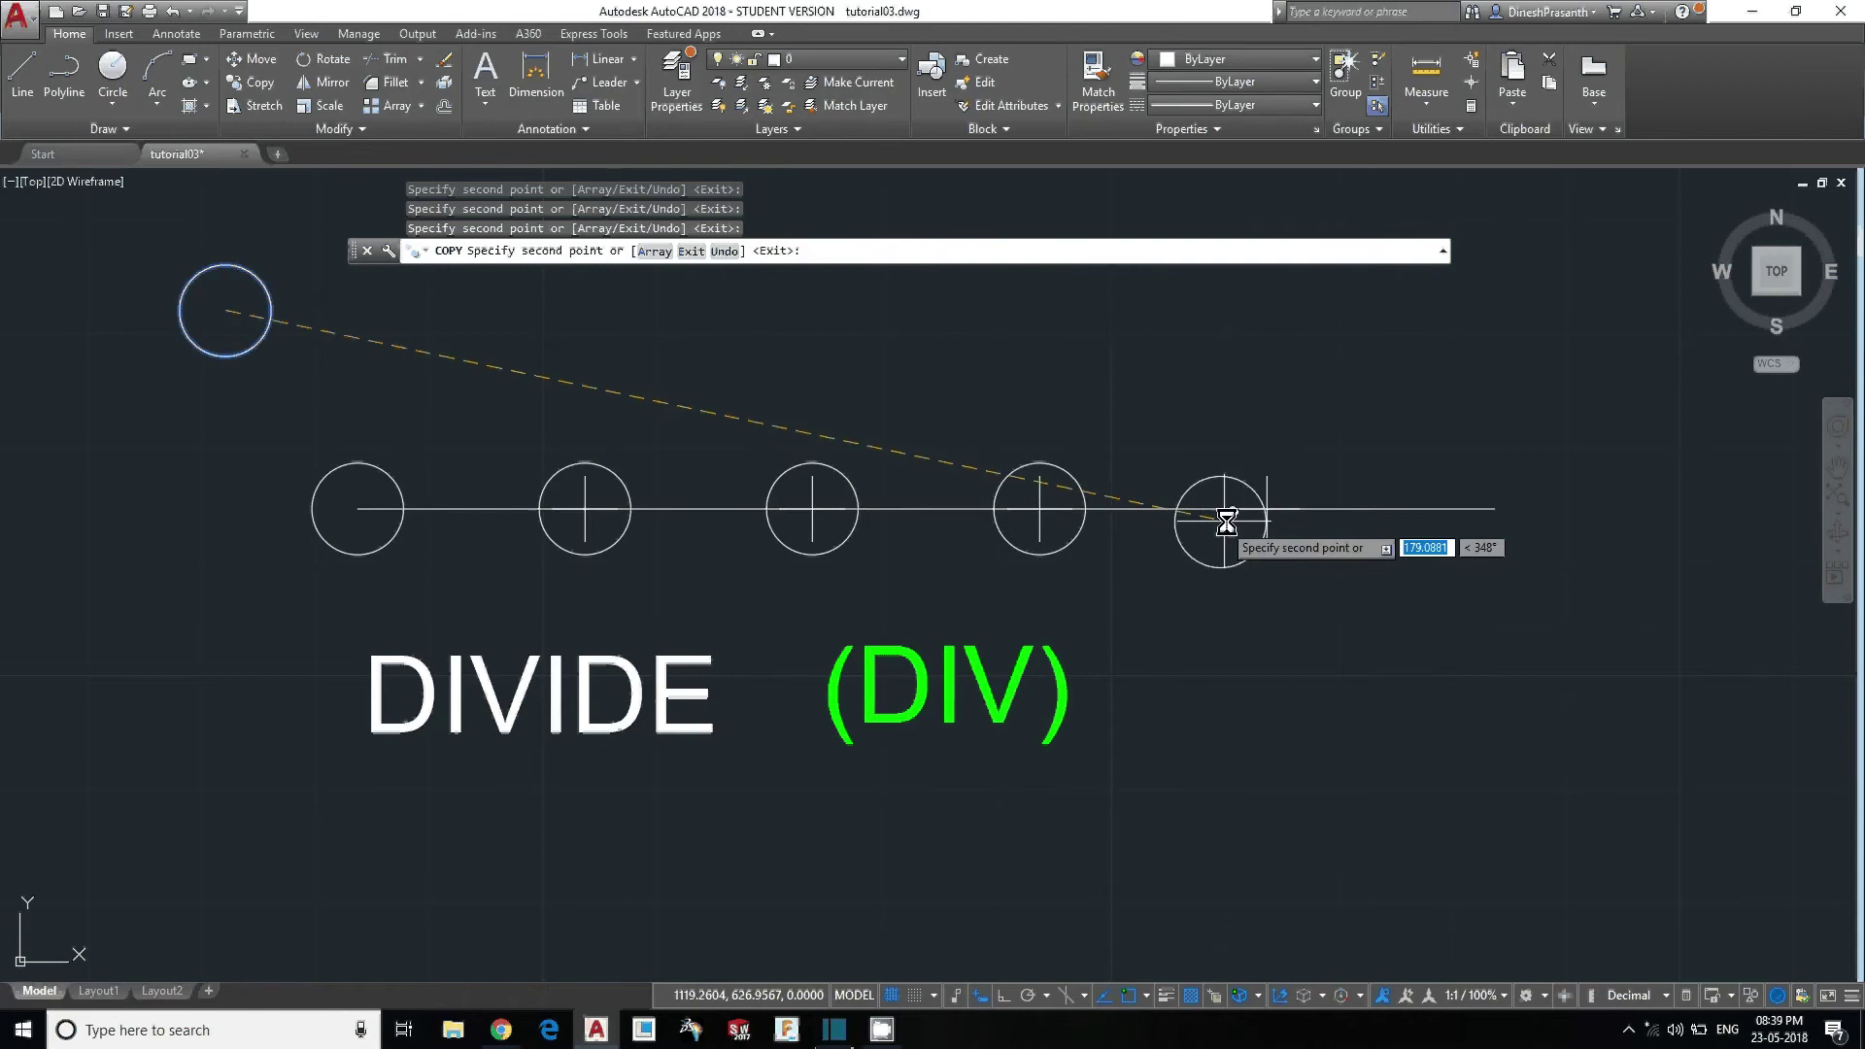
left_click(1267, 508)
key("Escape")
key("Escape")
key("Escape")
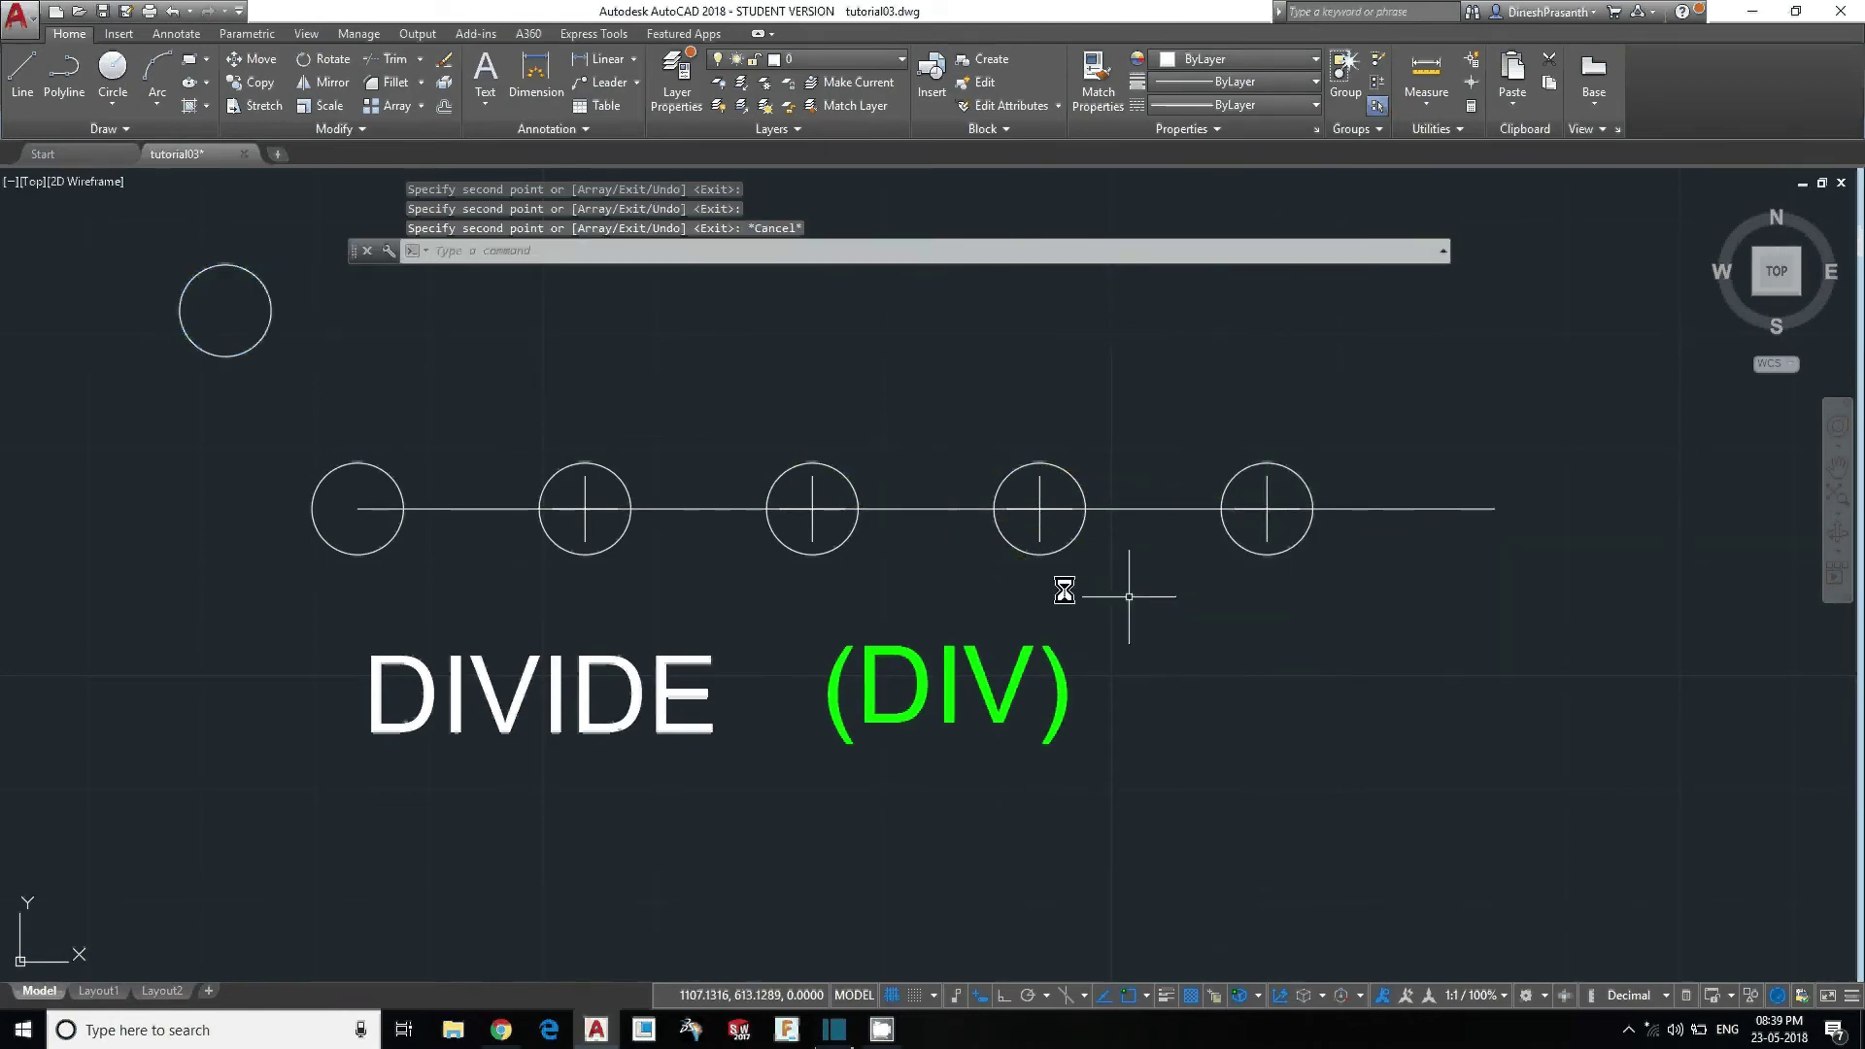
Place a linear dimension above the line between the centres of the first and second circles.
middle_click_drag(639, 515, 624, 541)
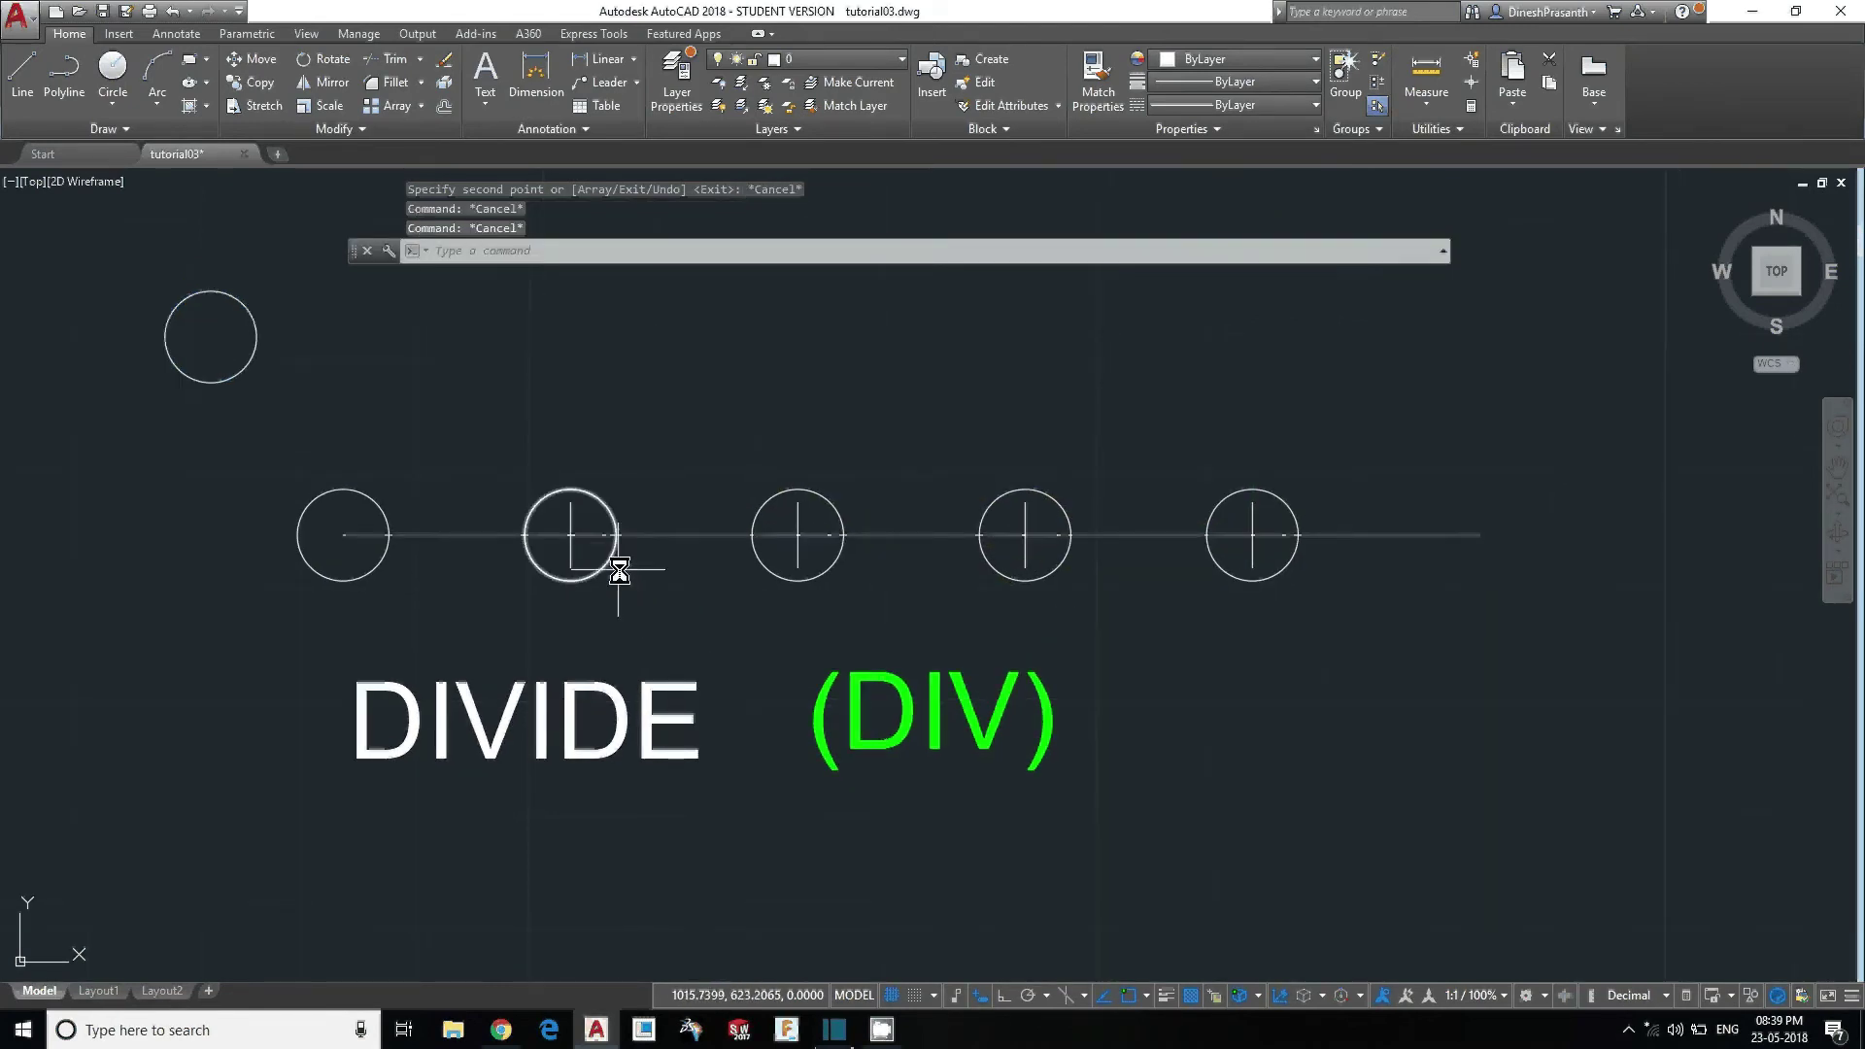
type("dli")
key("Return")
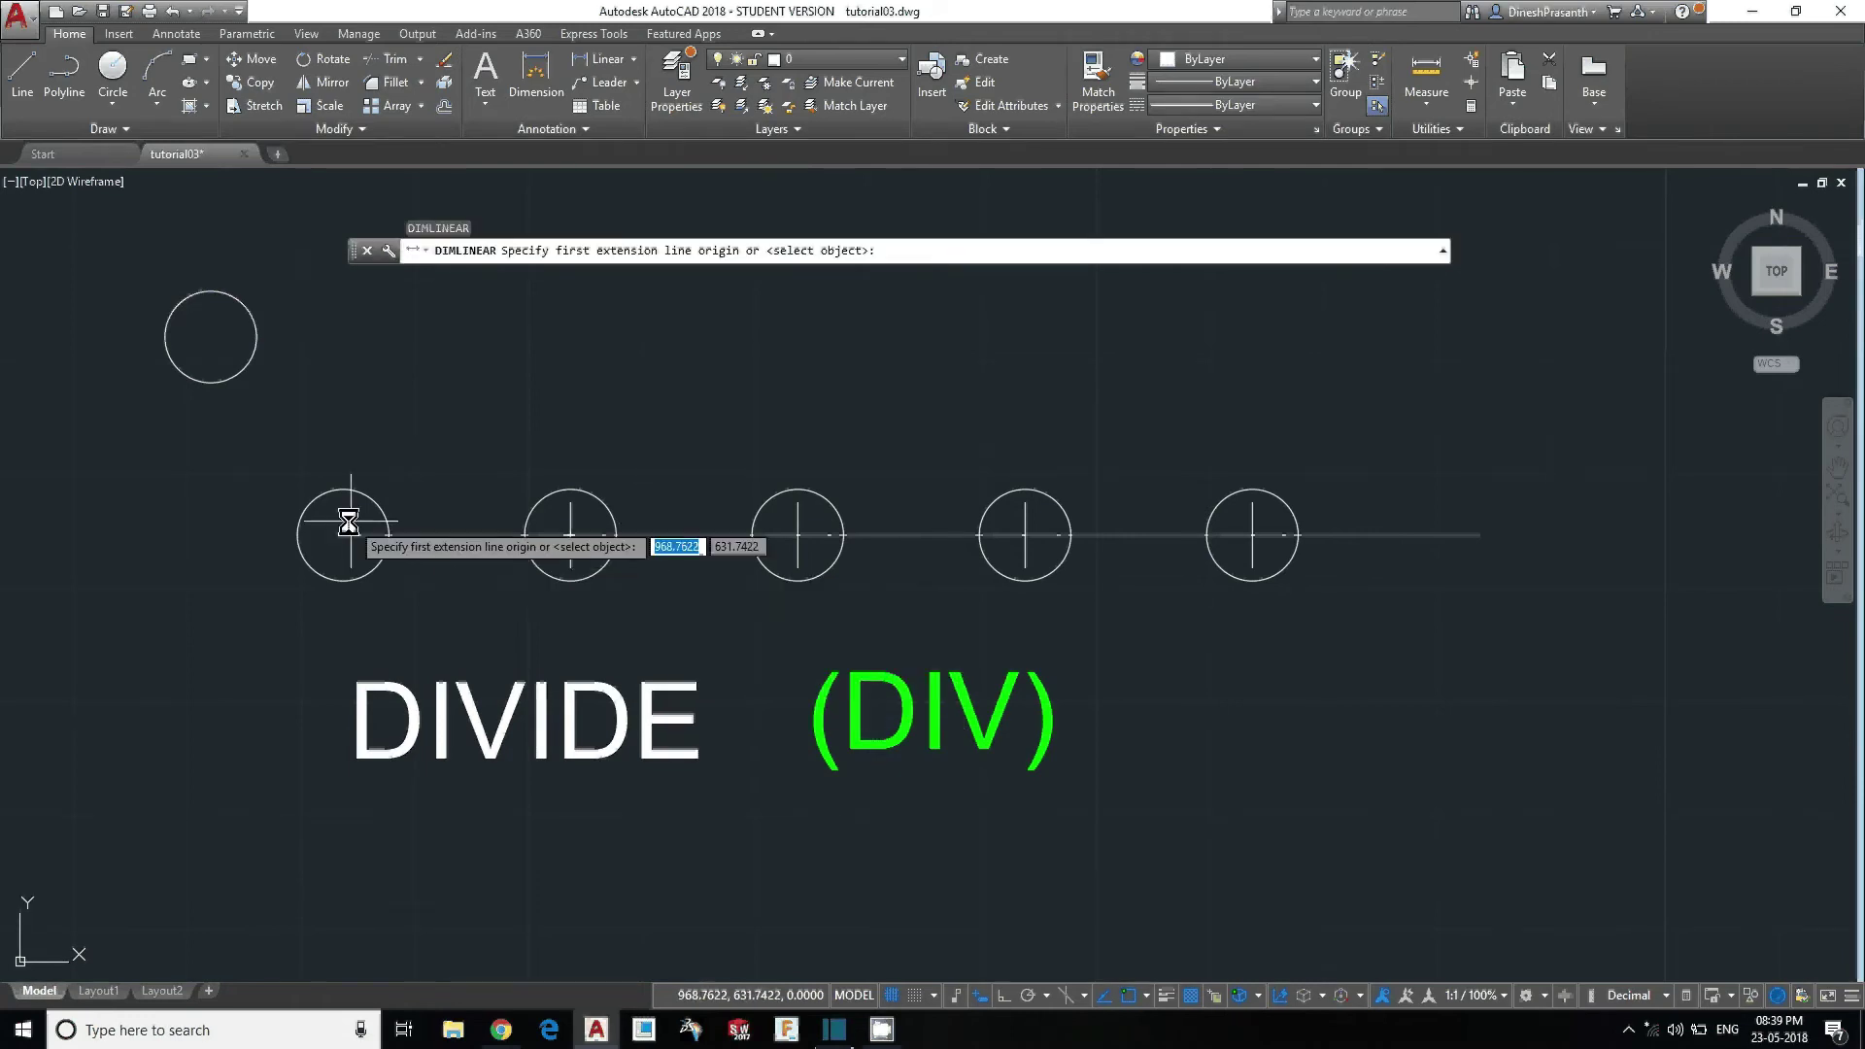
left_click(342, 534)
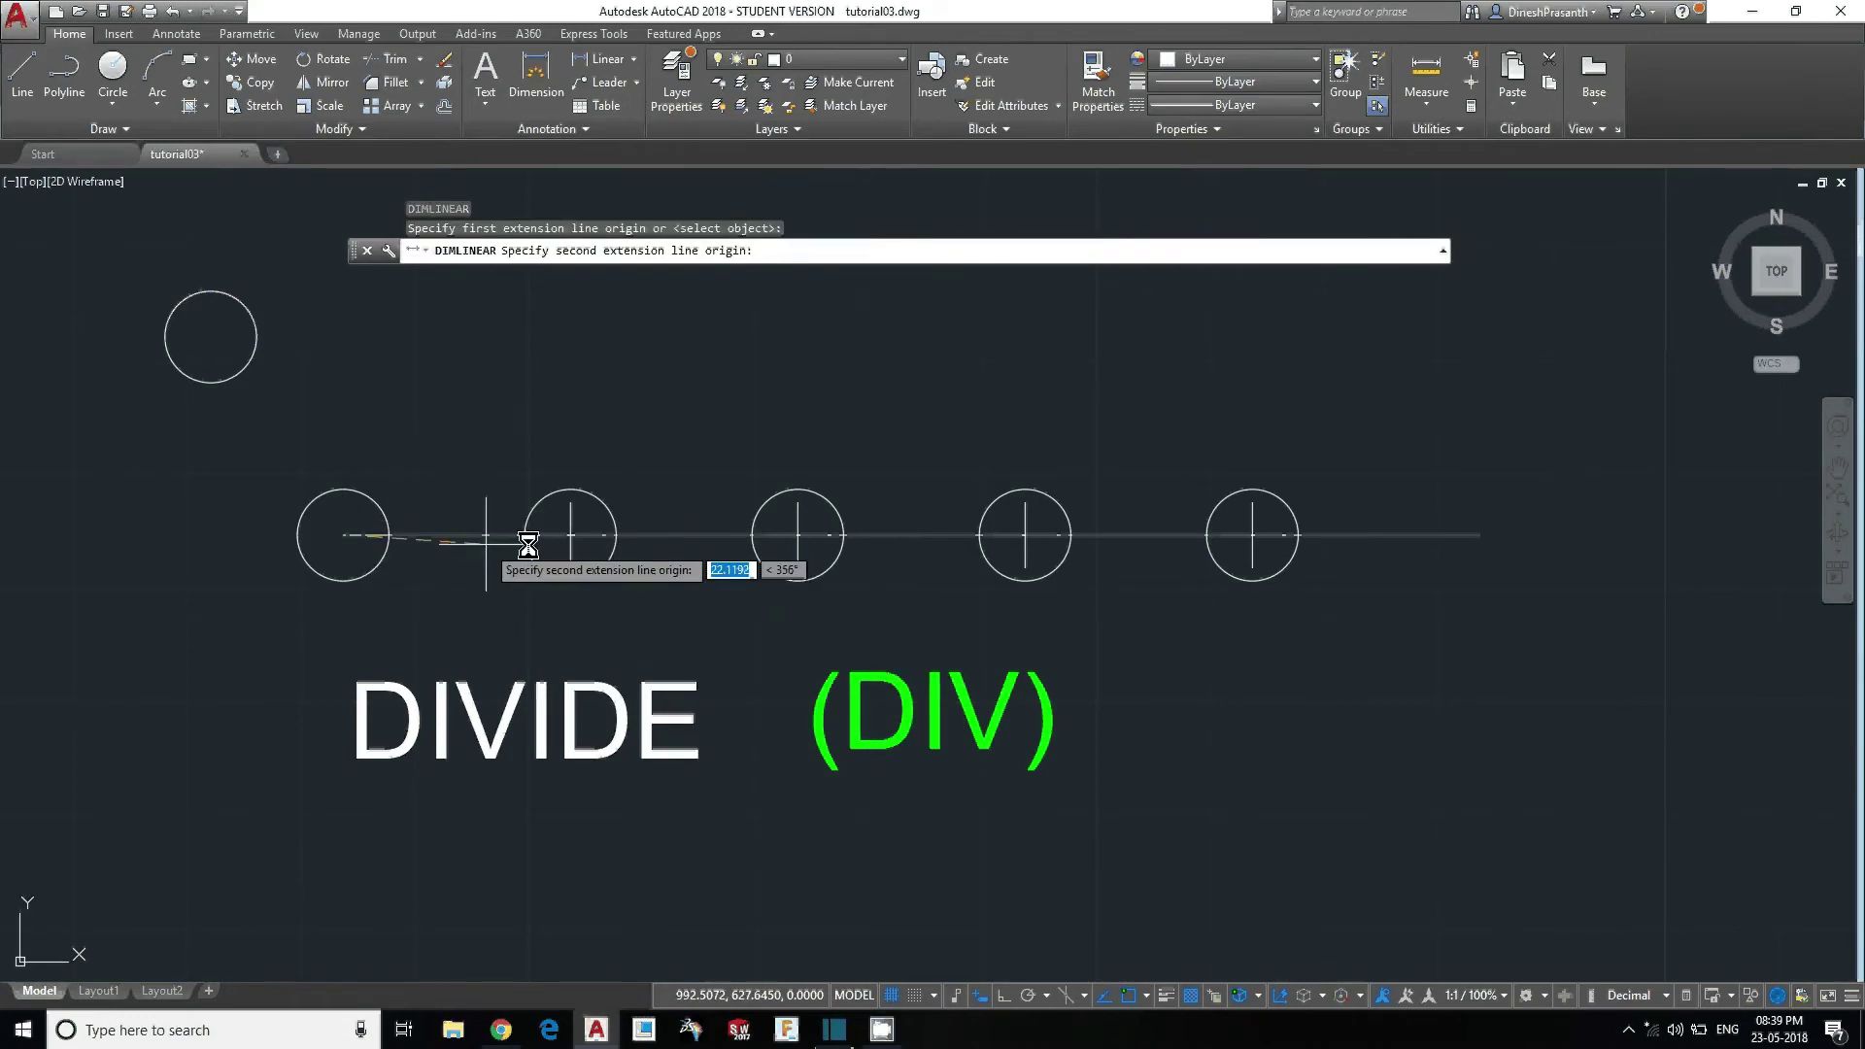
left_click(569, 535)
left_click(515, 457)
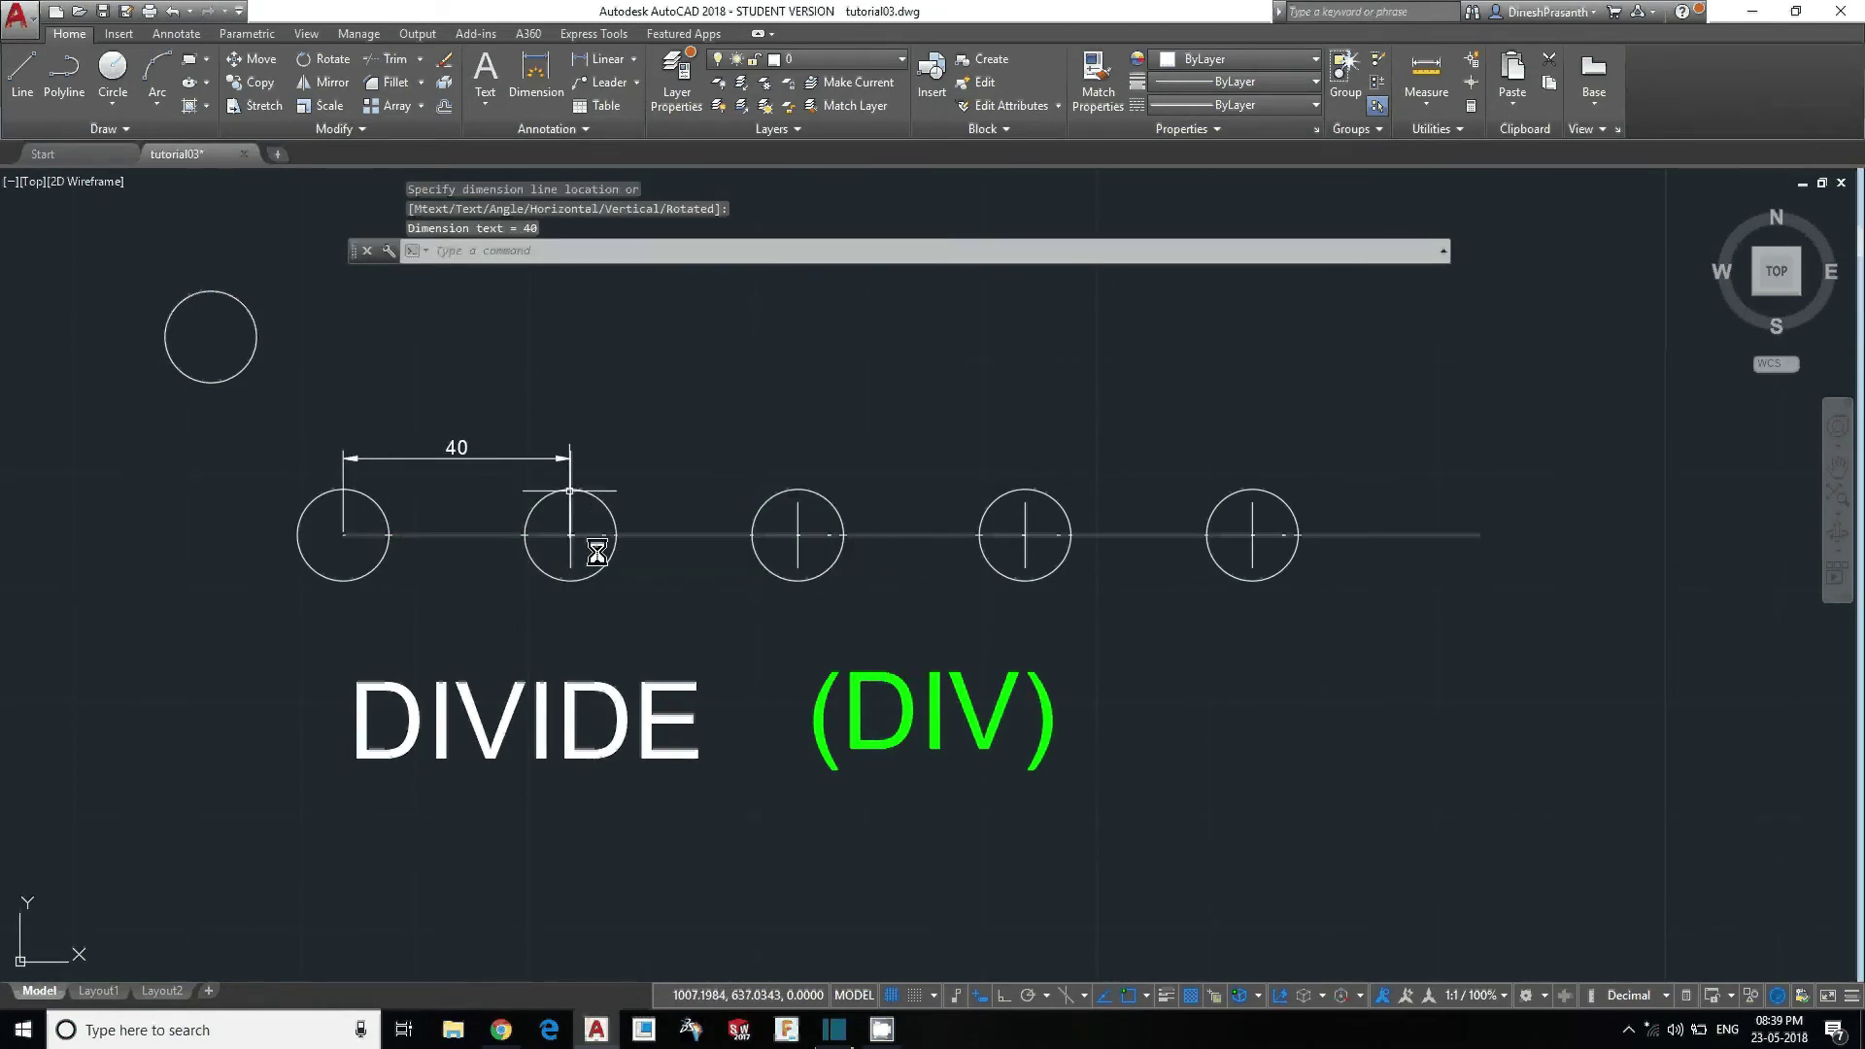
Place a second linear dimension above the line between the centres of the second and third circles.
key("Return")
left_click(569, 535)
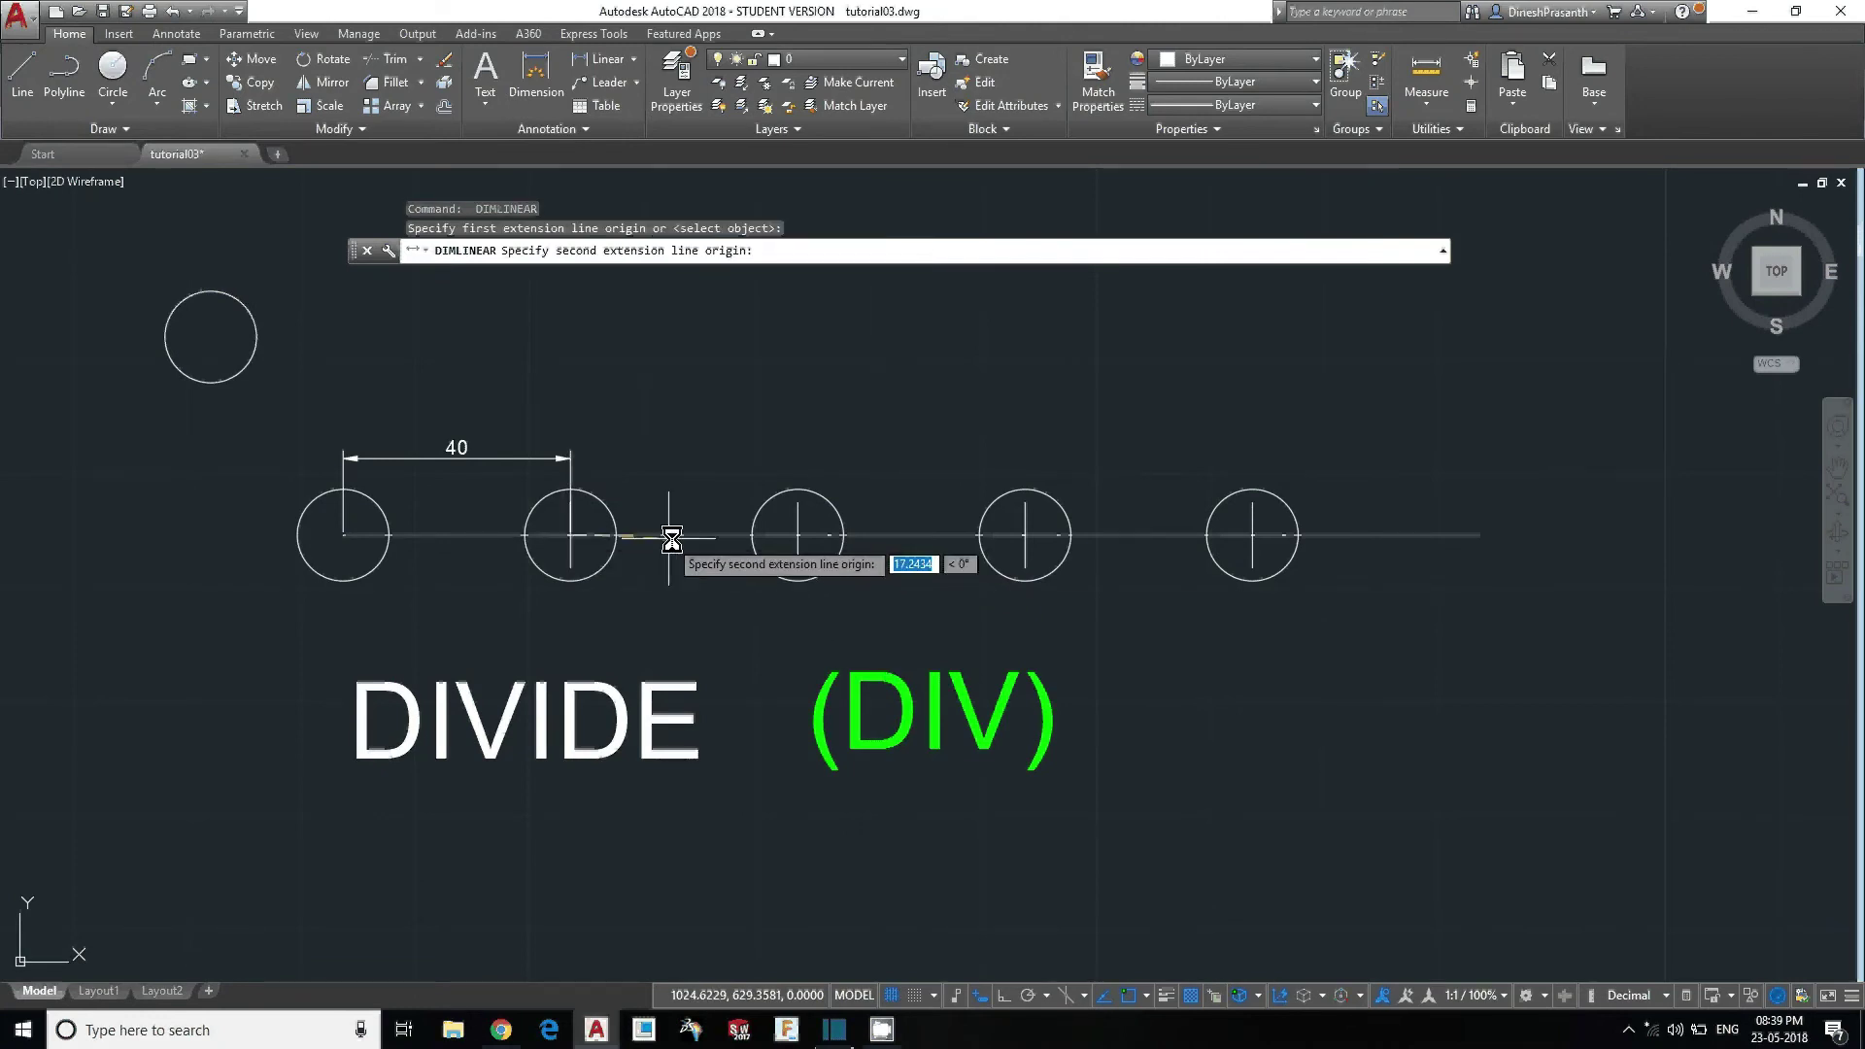
left_click(797, 534)
left_click(716, 454)
scroll(685, 469, "up", 3)
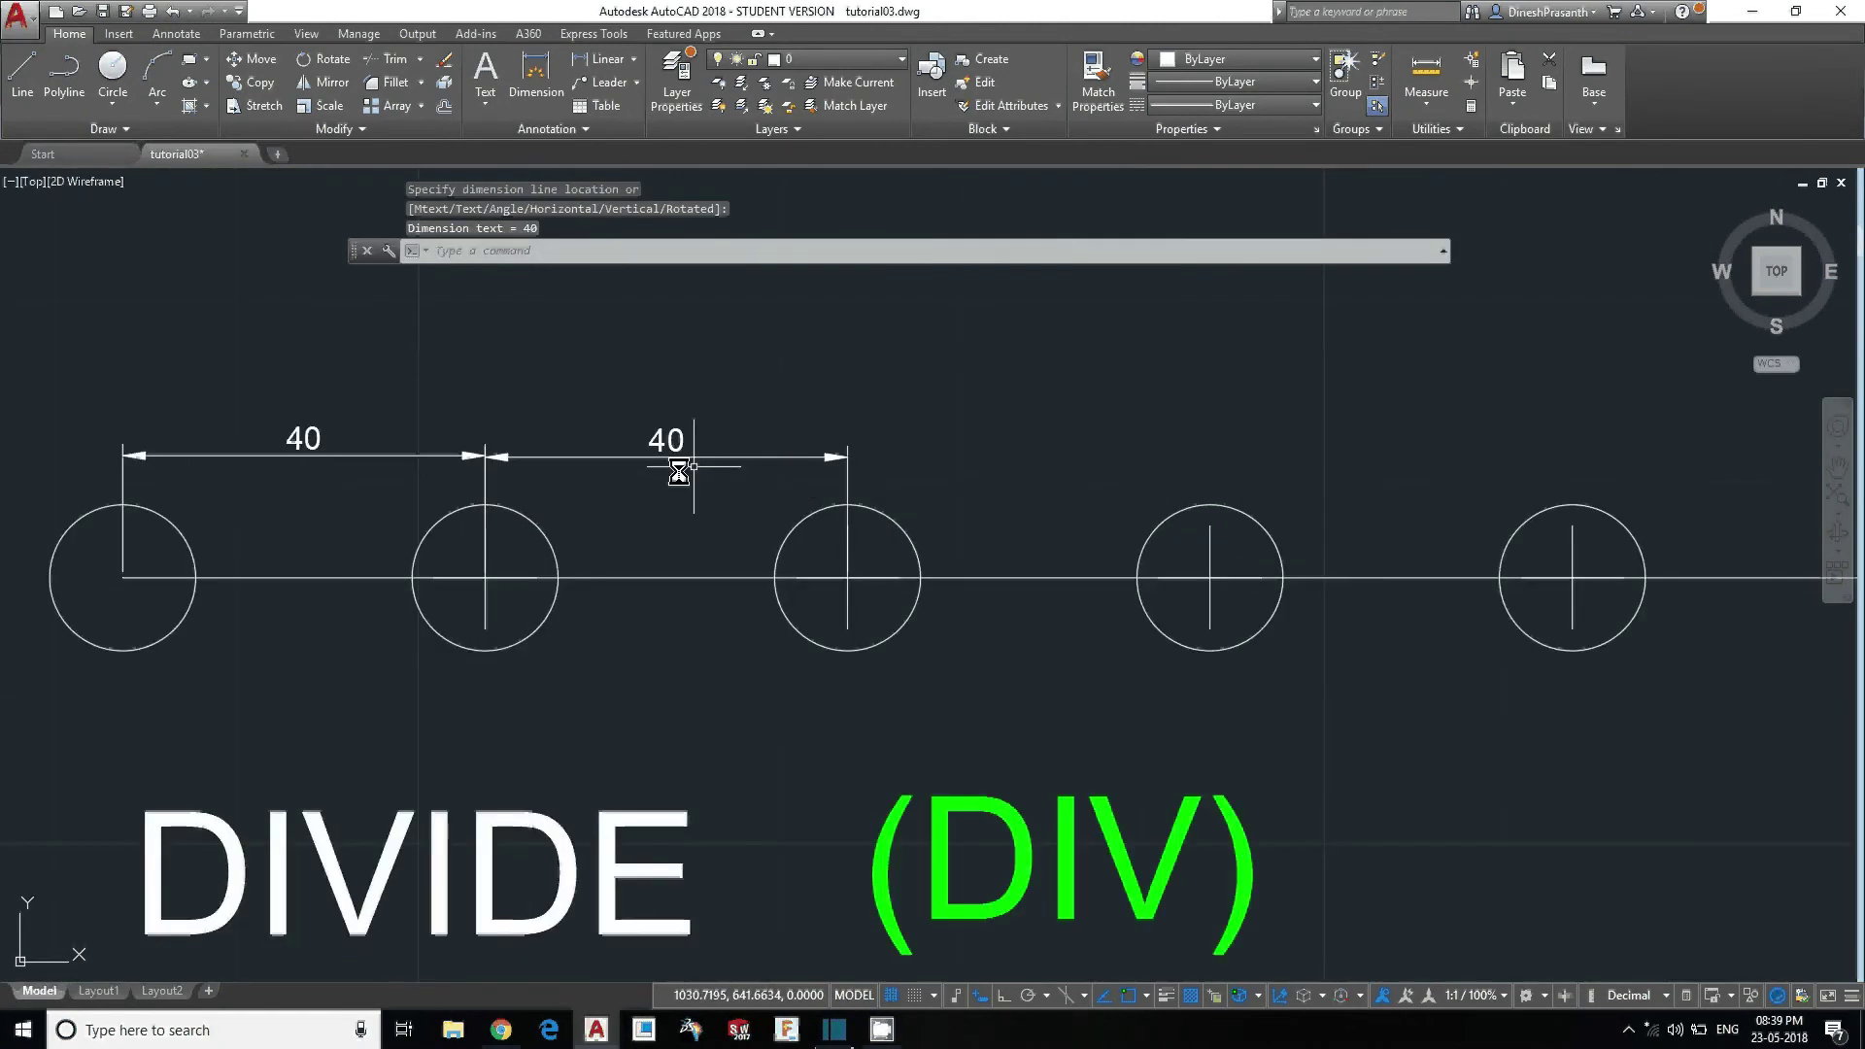
scroll(677, 481, "down", 6)
scroll(672, 502, "up", 4)
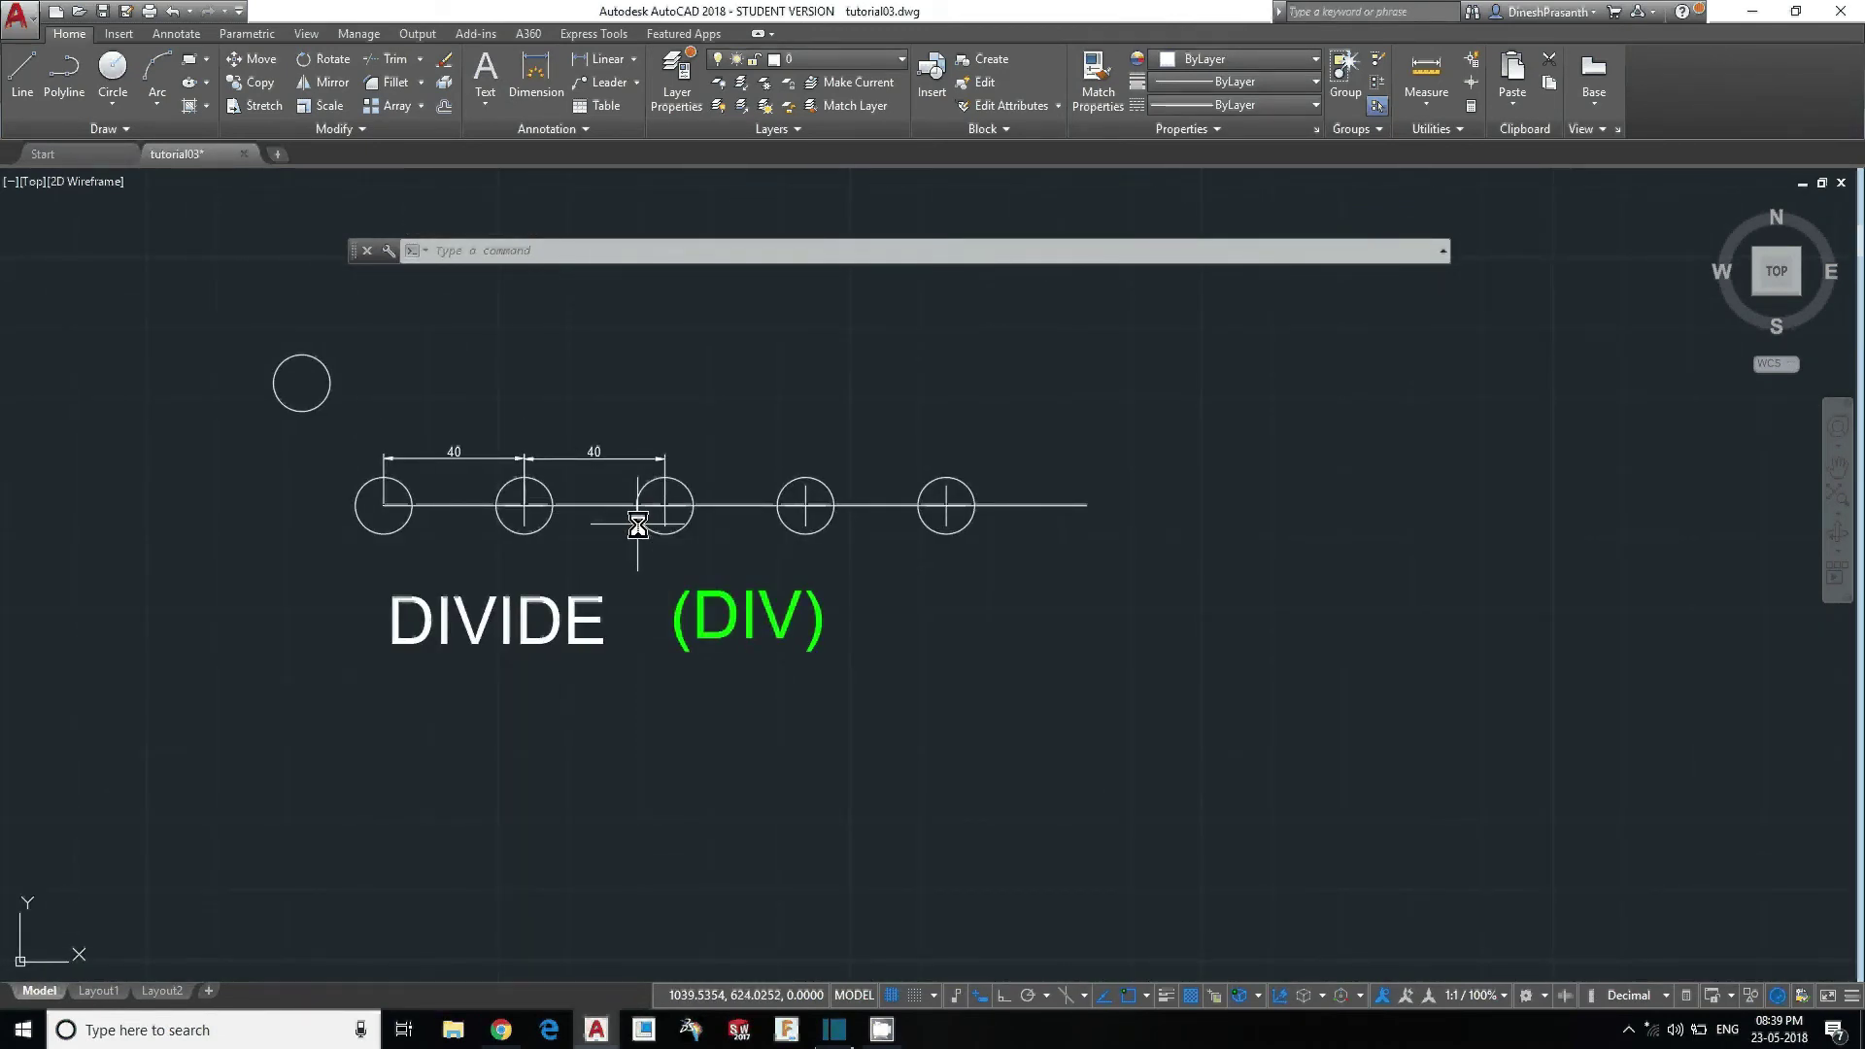
Examine the Application Drawing section with its plain curved outline and the segmented version beside it.
scroll(637, 517, "down", 2)
middle_click_drag(652, 599, 747, 199)
scroll(744, 695, "down", 5)
middle_click_drag(774, 703, 545, 583)
scroll(569, 584, "up", 5)
middle_click_drag(658, 684, 608, 679)
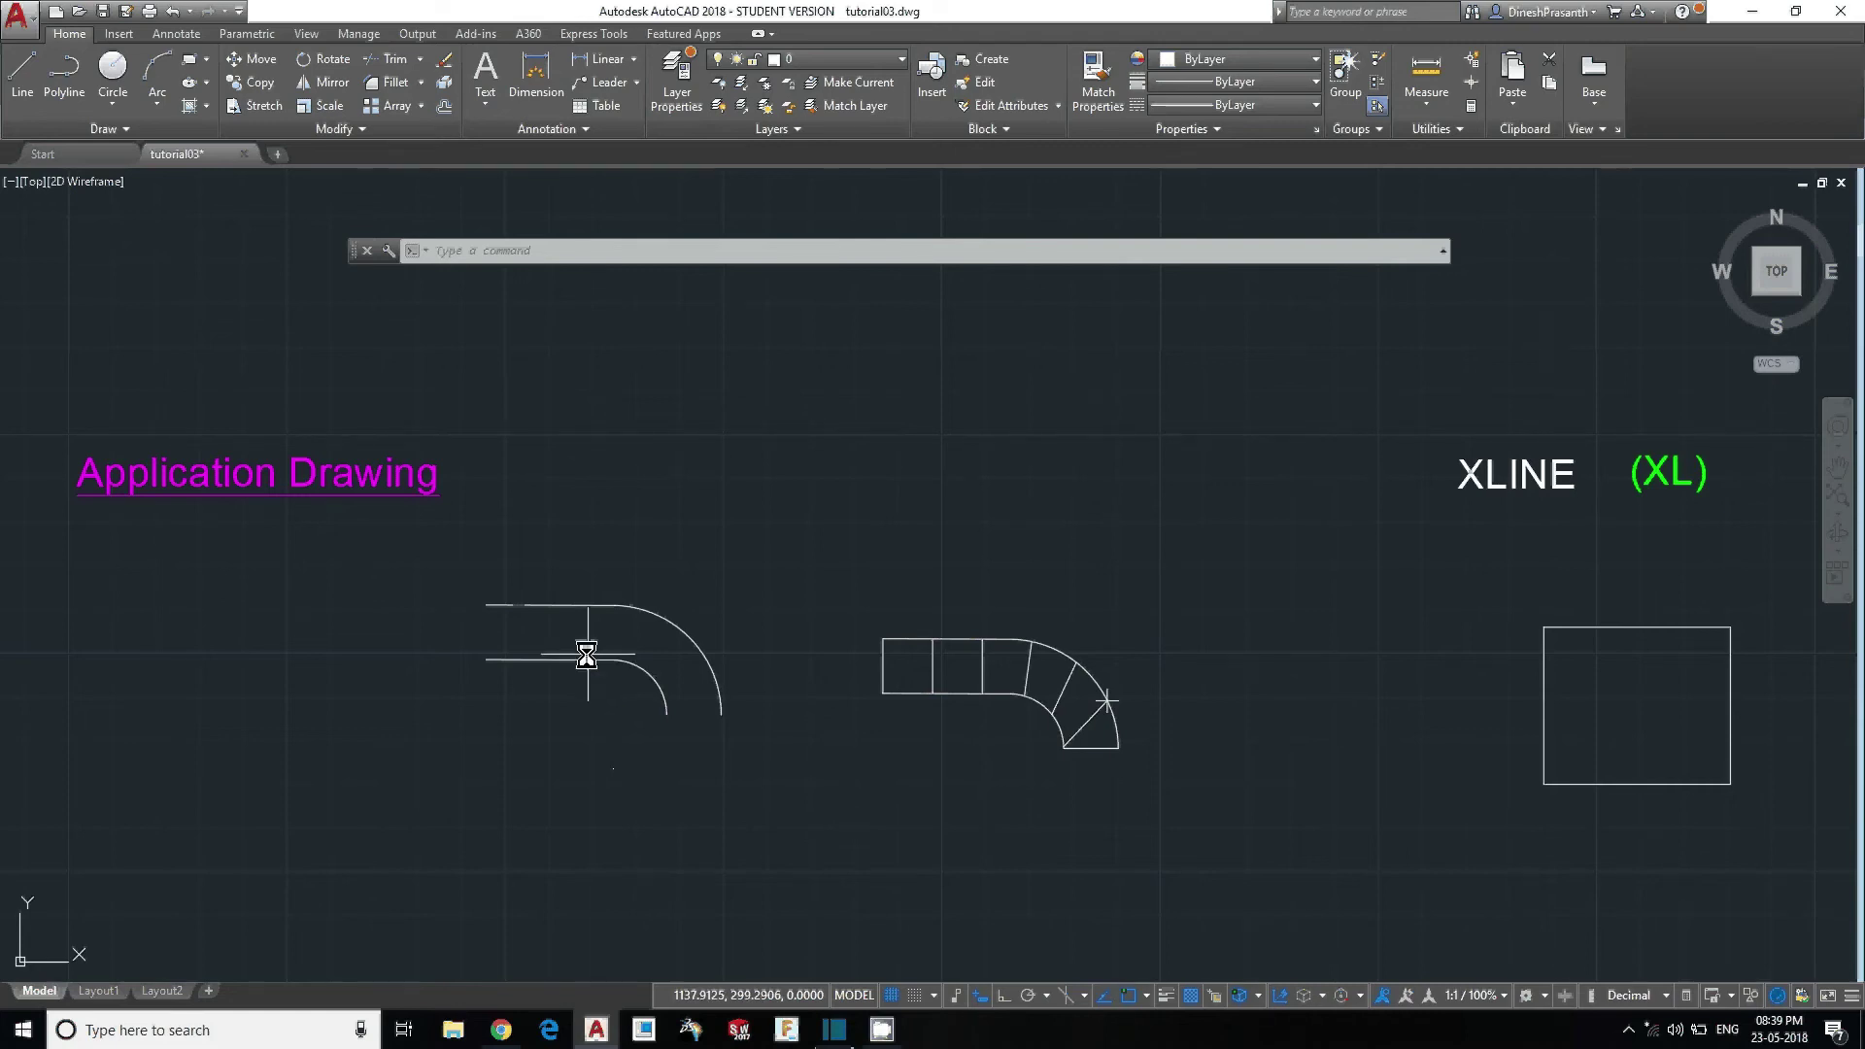
scroll(587, 654, "up", 2)
middle_click_drag(533, 617, 732, 645)
scroll(749, 633, "up", 2)
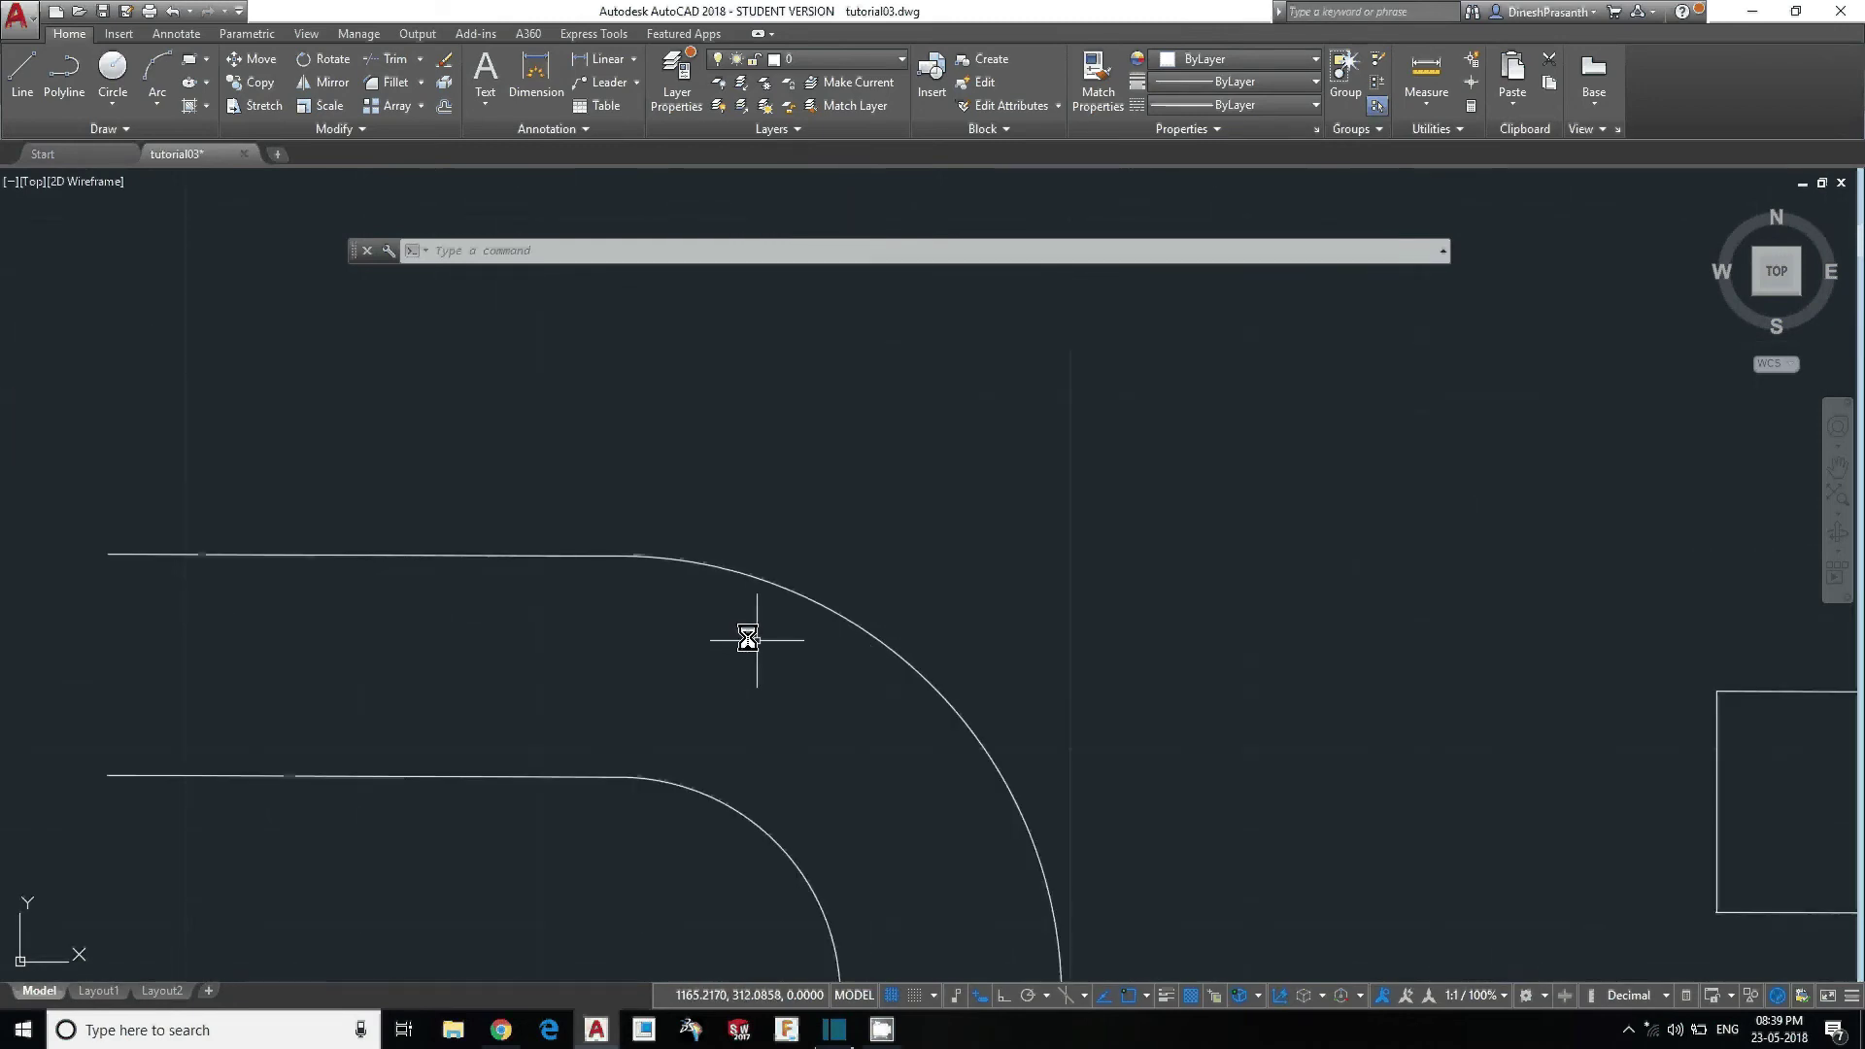
scroll(745, 629, "down", 1)
Select the outer curved outline to check its extent as one object, and clear the selection.
left_click(761, 629)
left_click(692, 539)
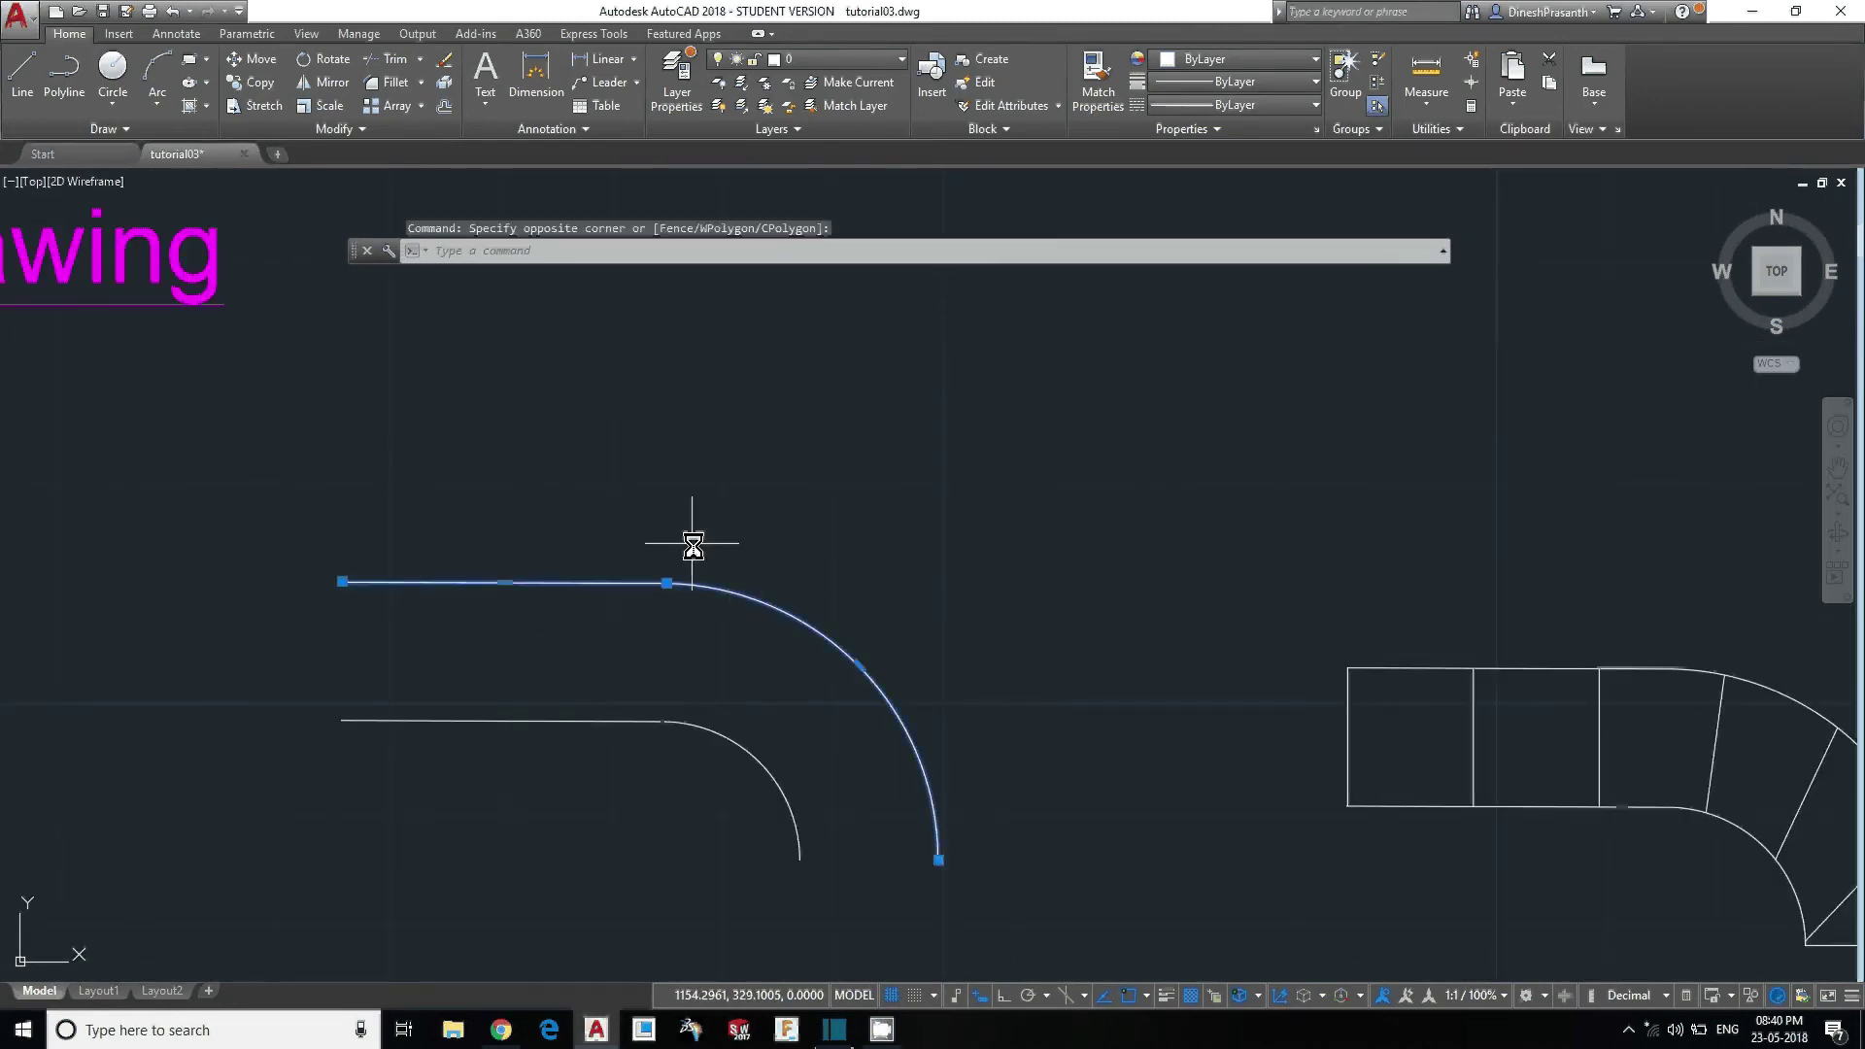
key("Escape")
key("Escape")
key("Escape")
left_click(733, 610)
left_click(554, 446)
key("Escape")
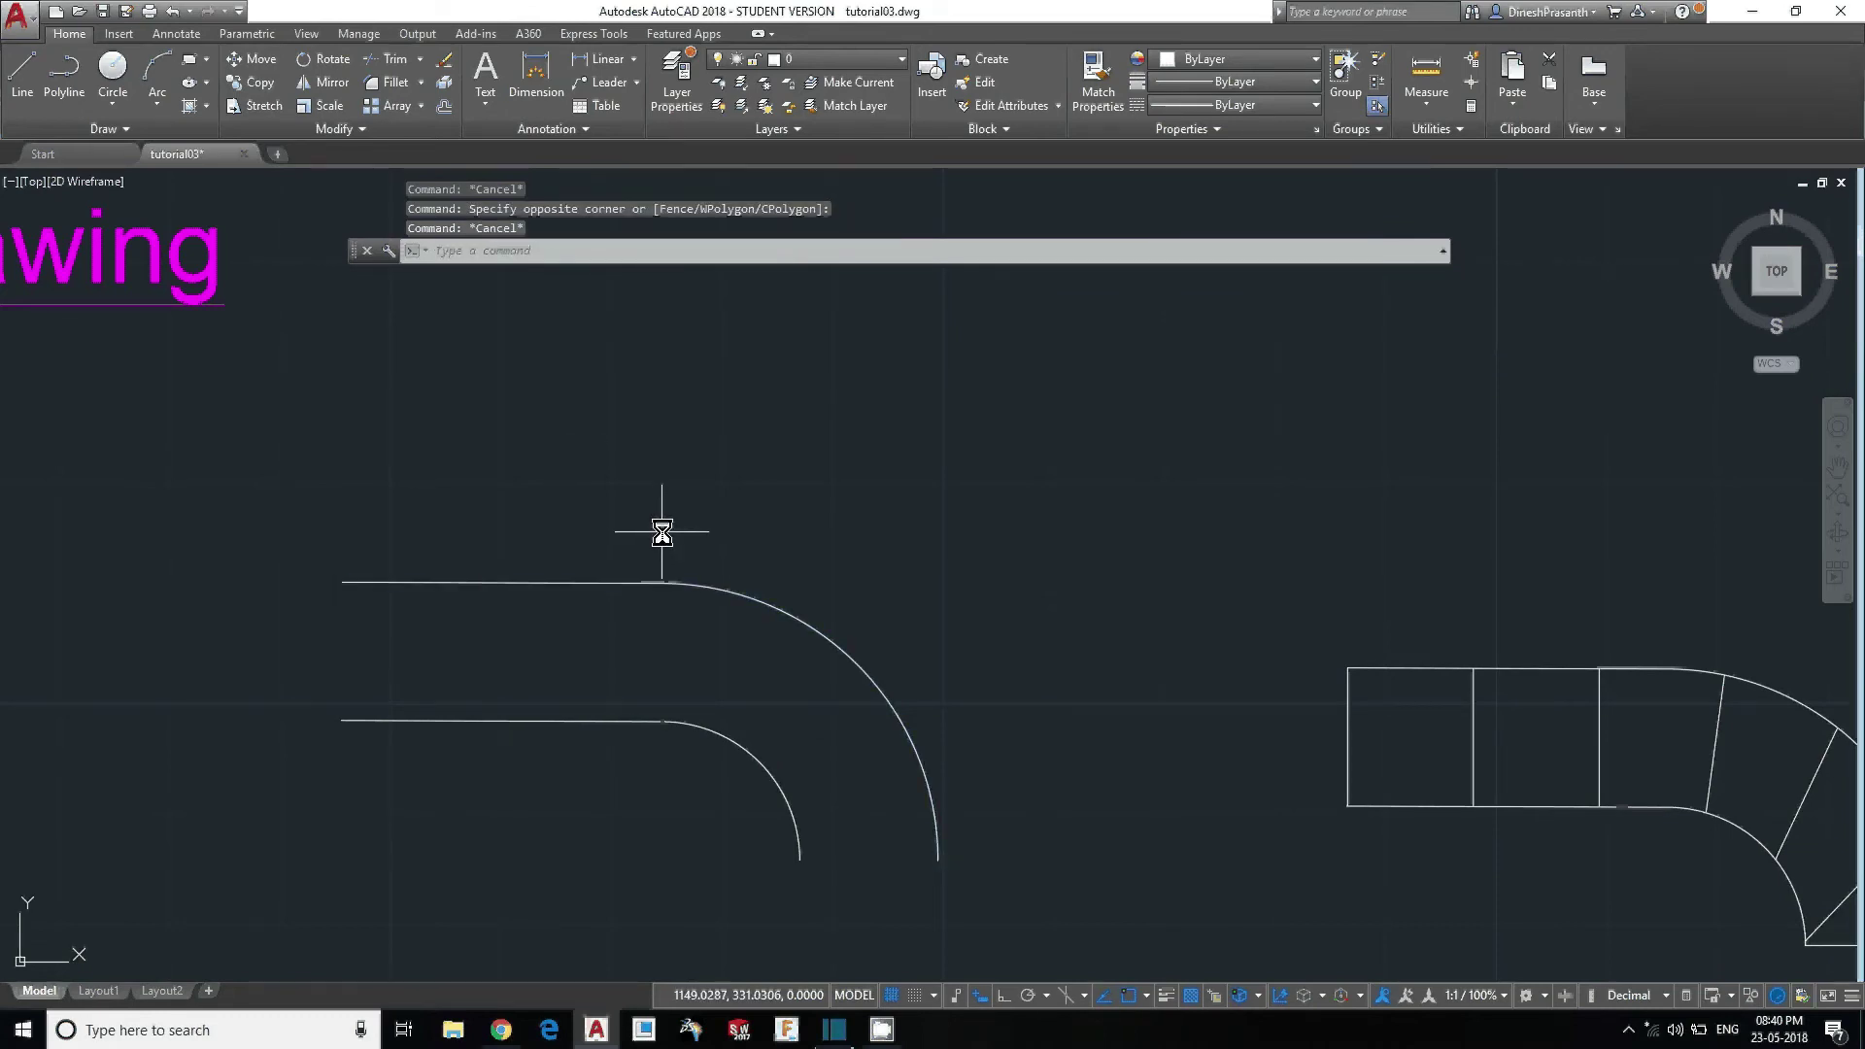
Divide the outer curved outline into 6 equal segments.
type("DI")
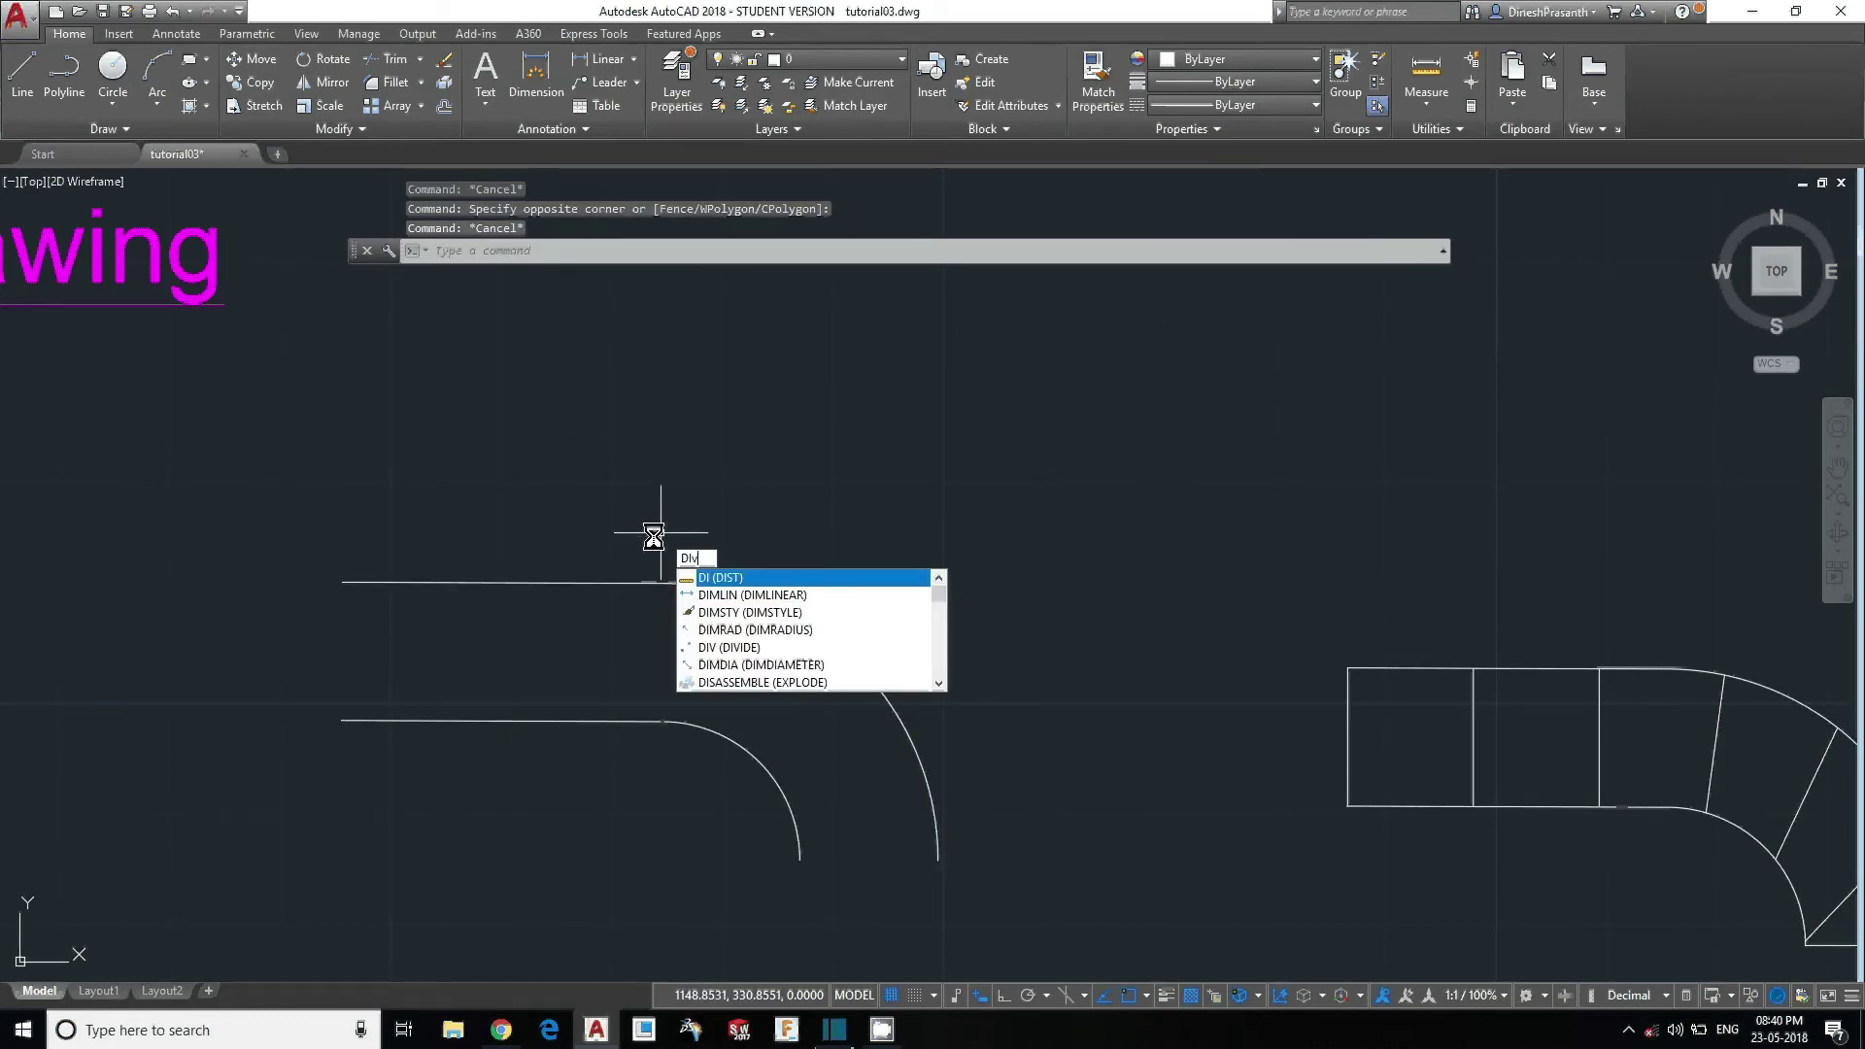
type("v")
key("Return")
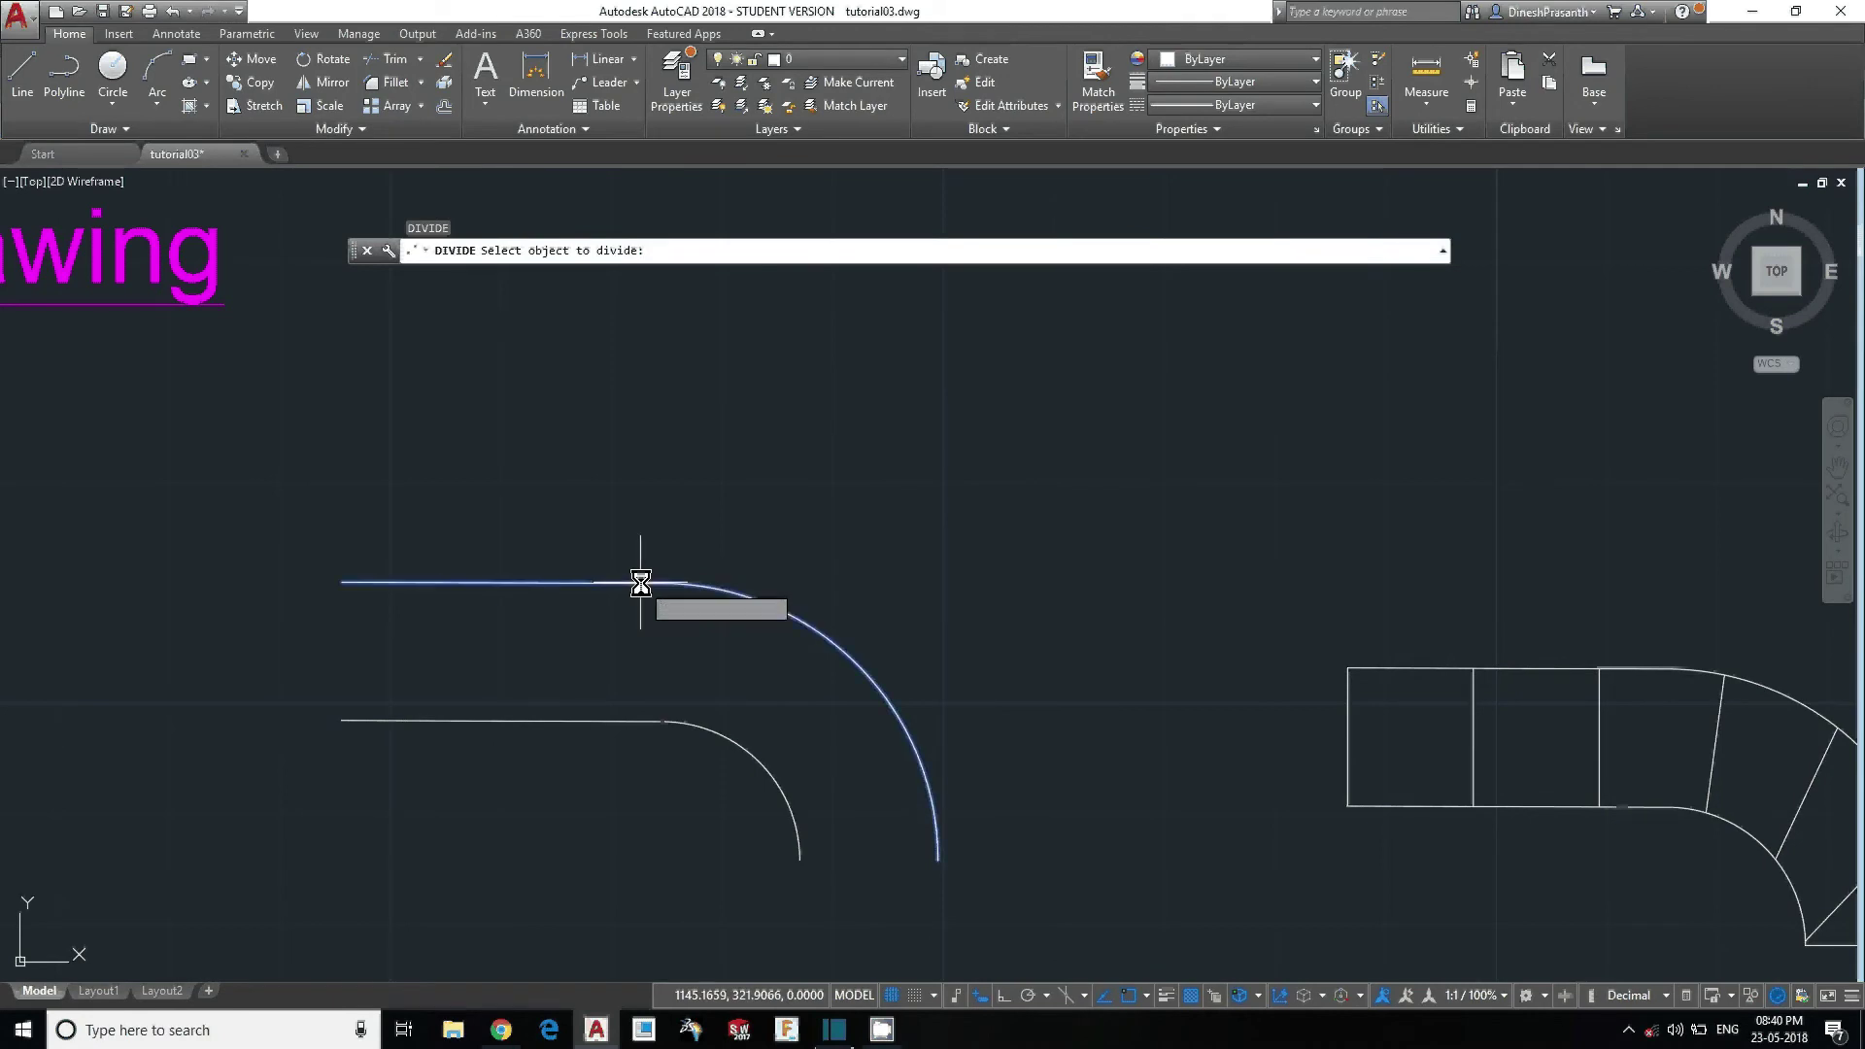
left_click(641, 583)
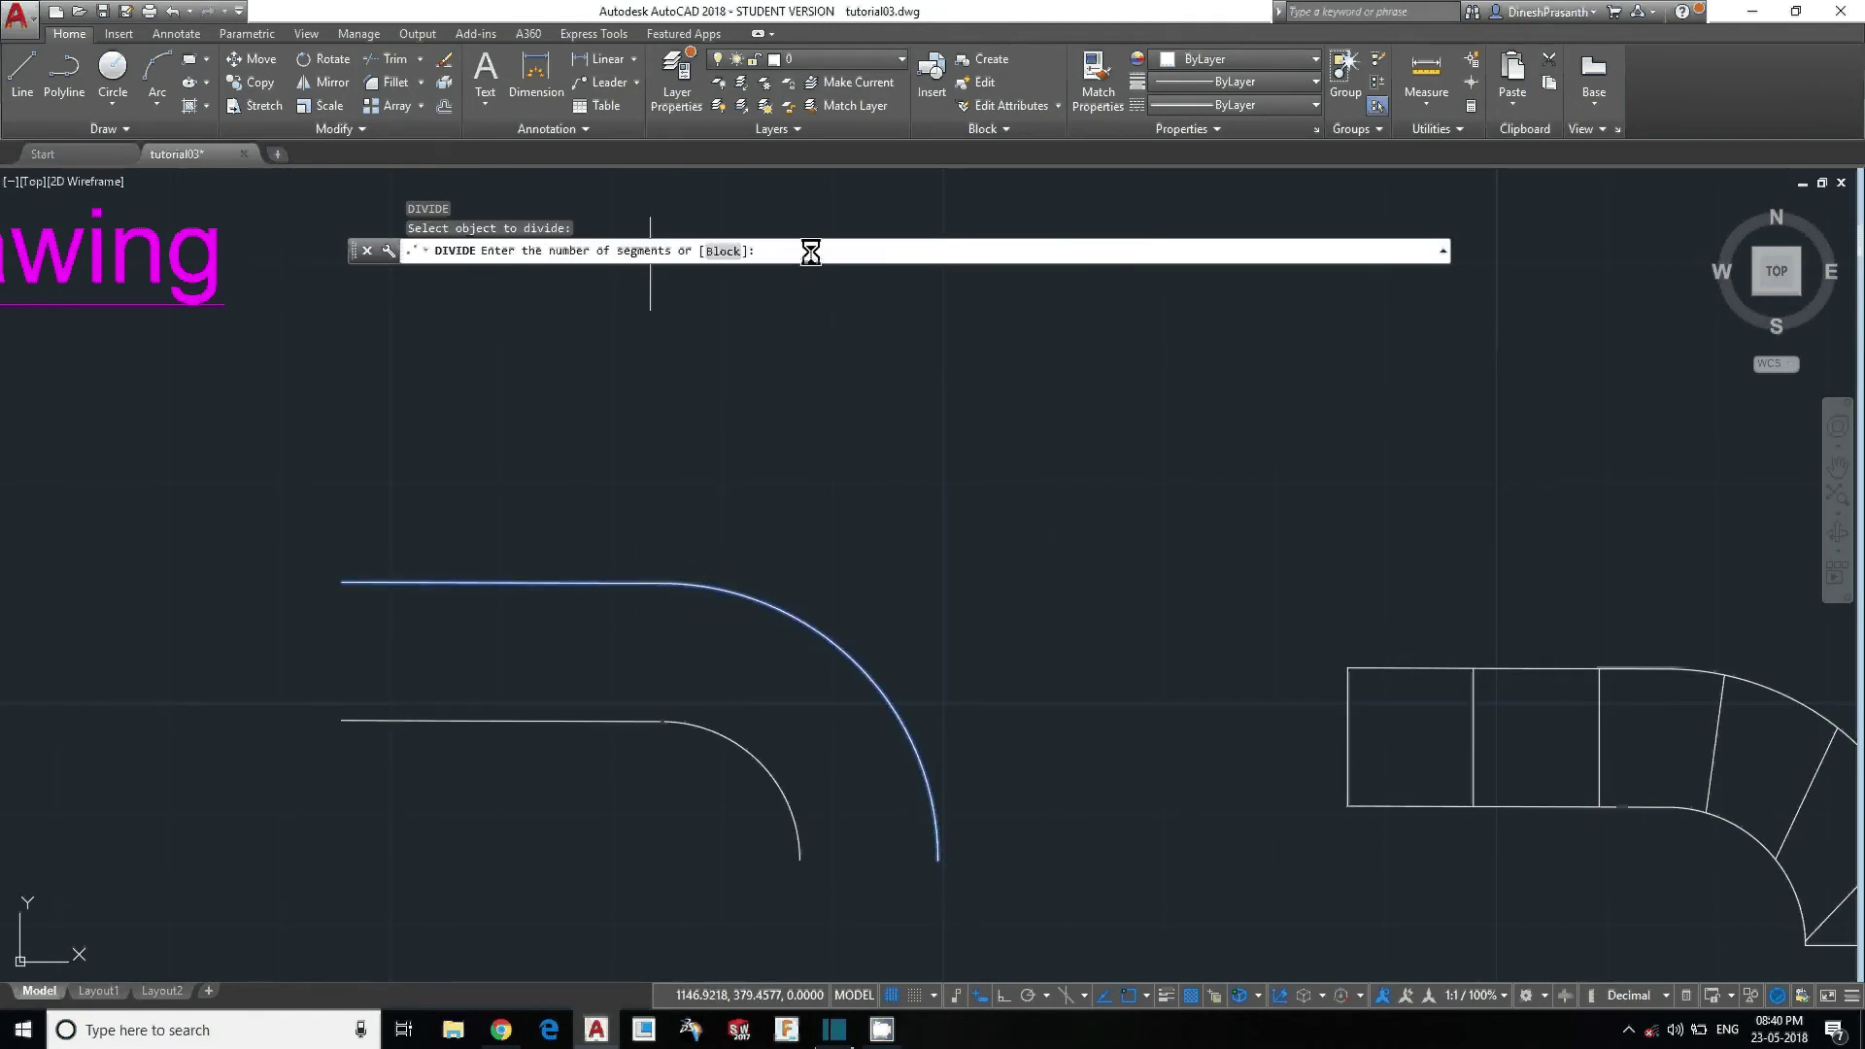
type("6")
key("Return")
middle_click_drag(738, 641, 806, 571)
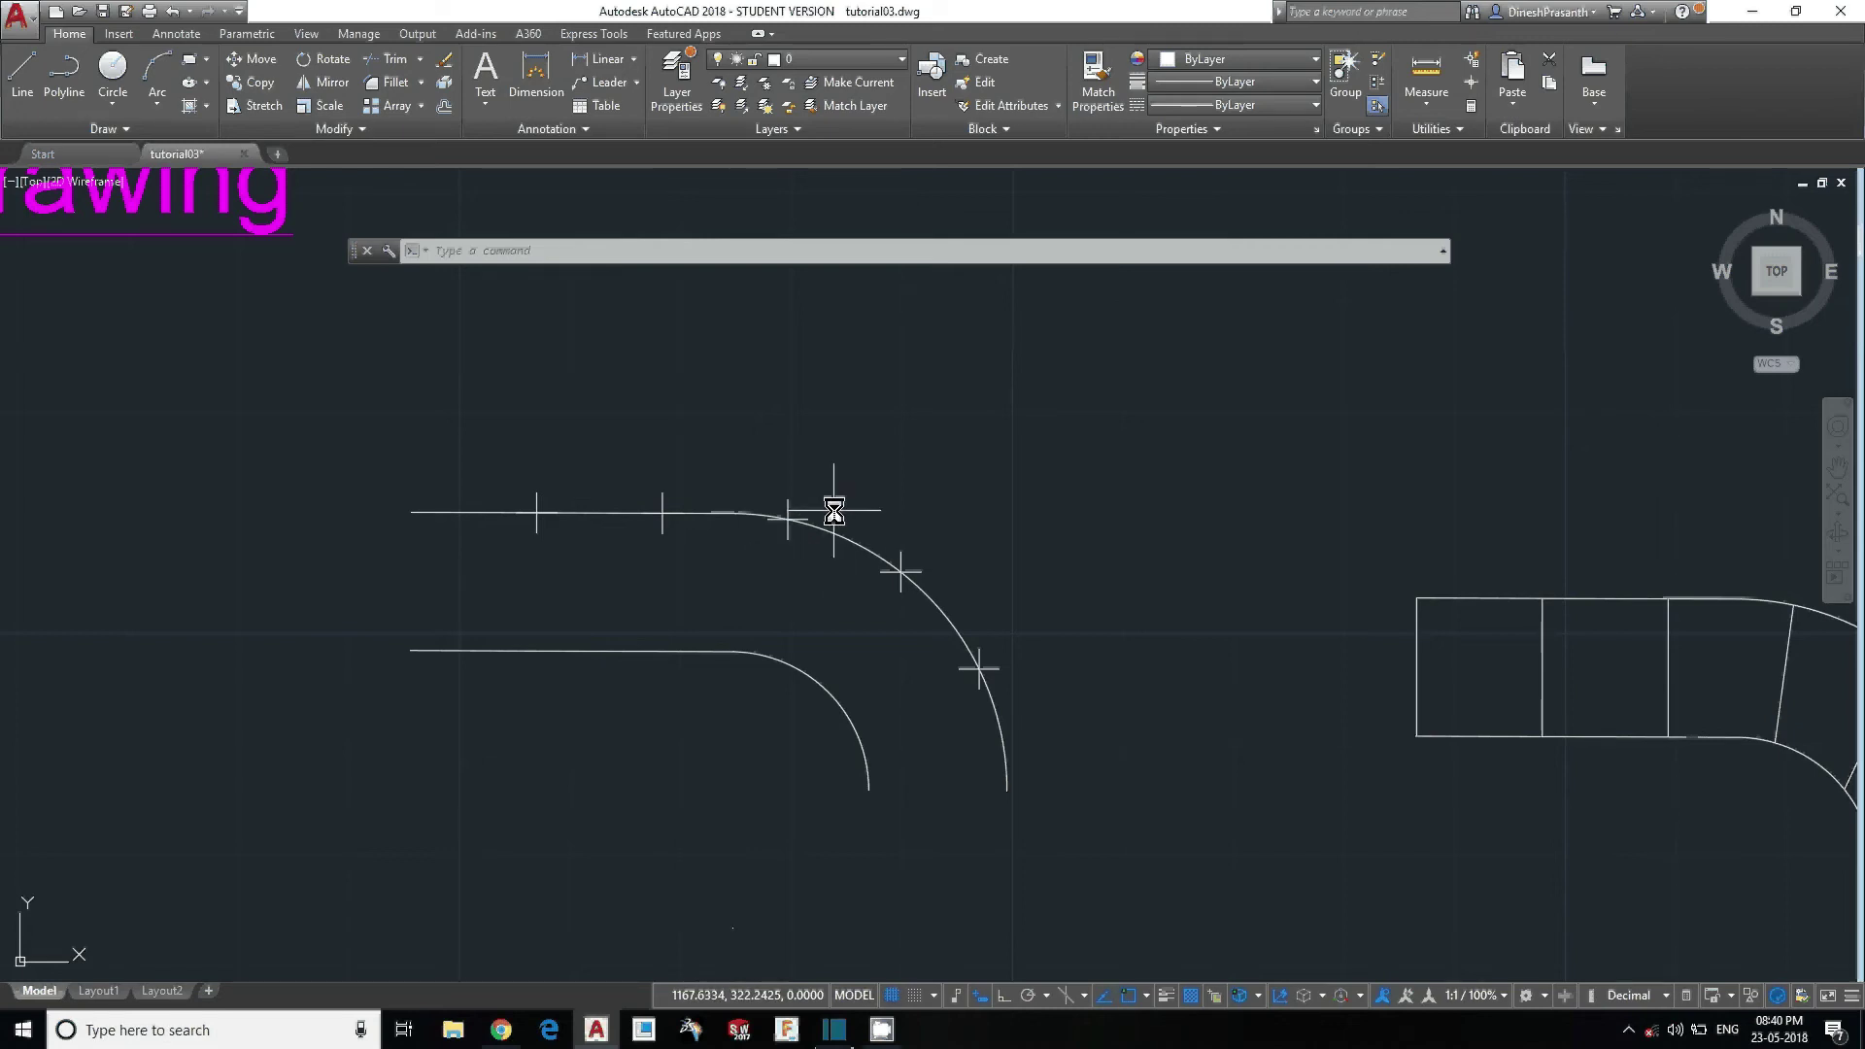
Set the point style to the X-shaped marker, keeping the size relative to the screen.
type("PTYPE")
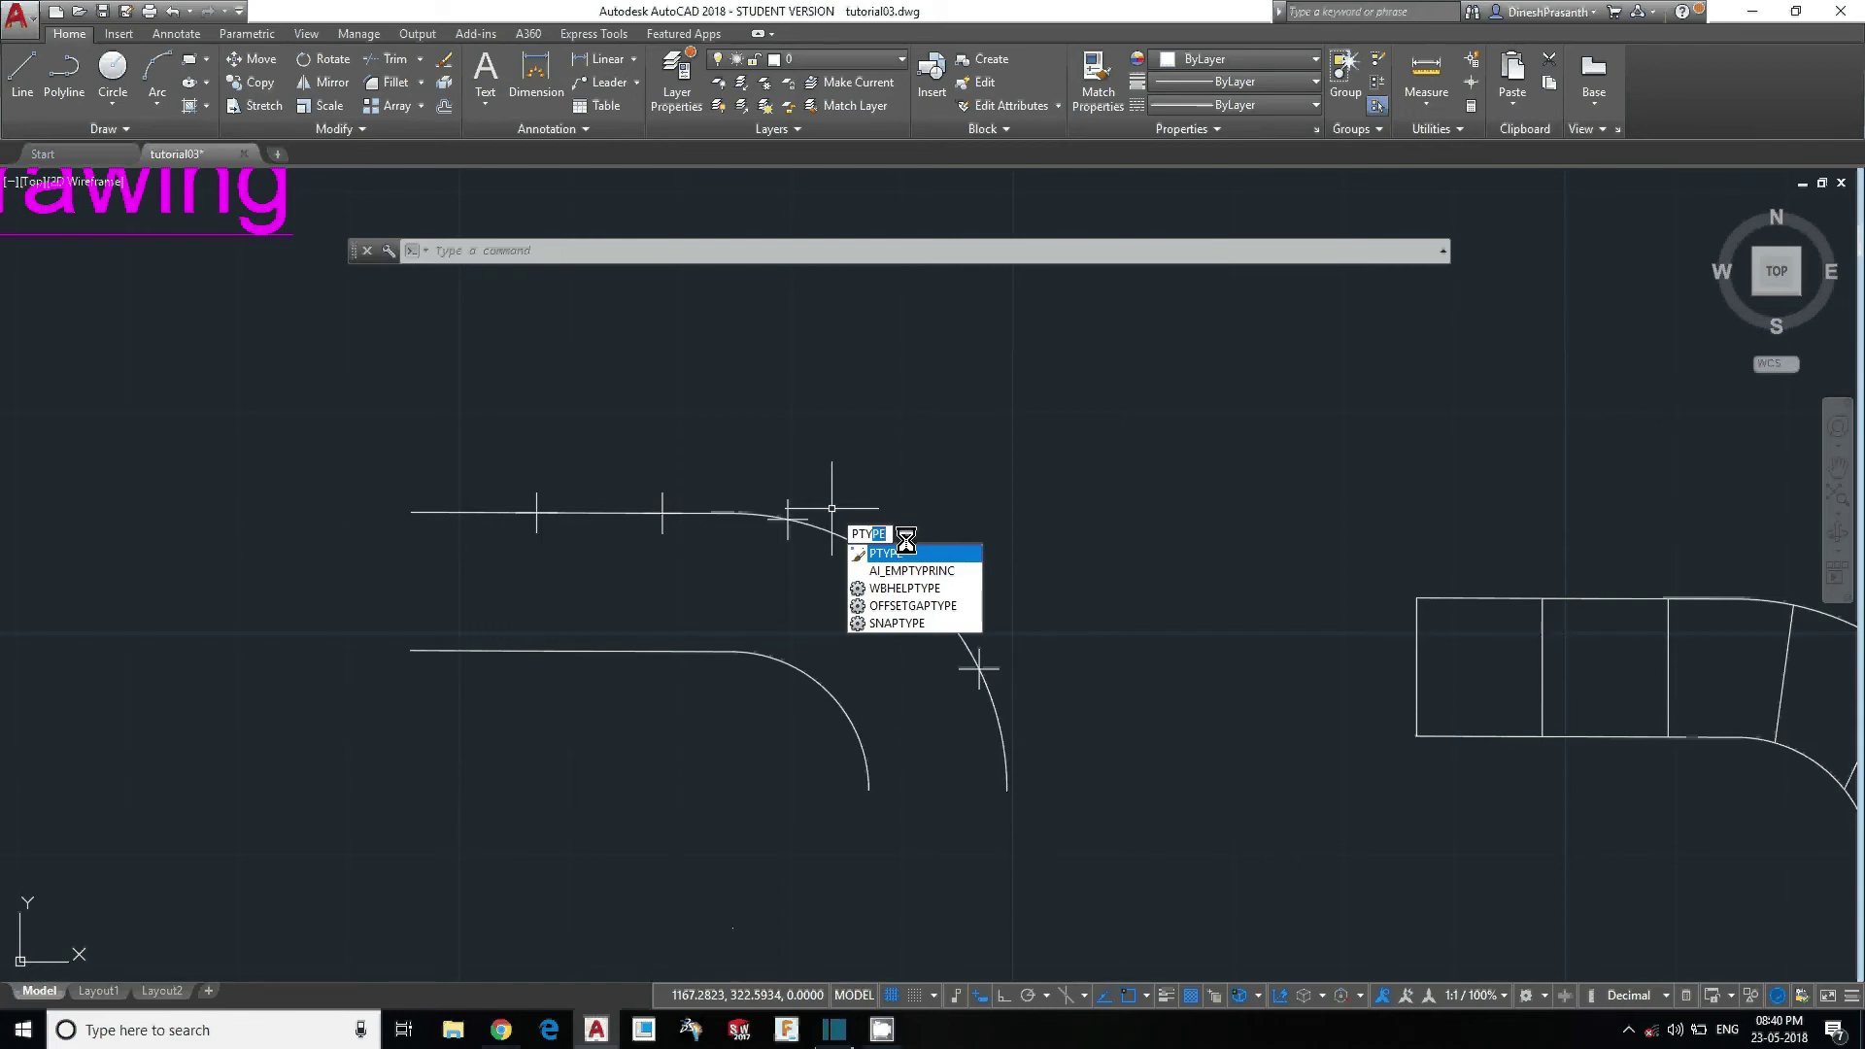
key("Return")
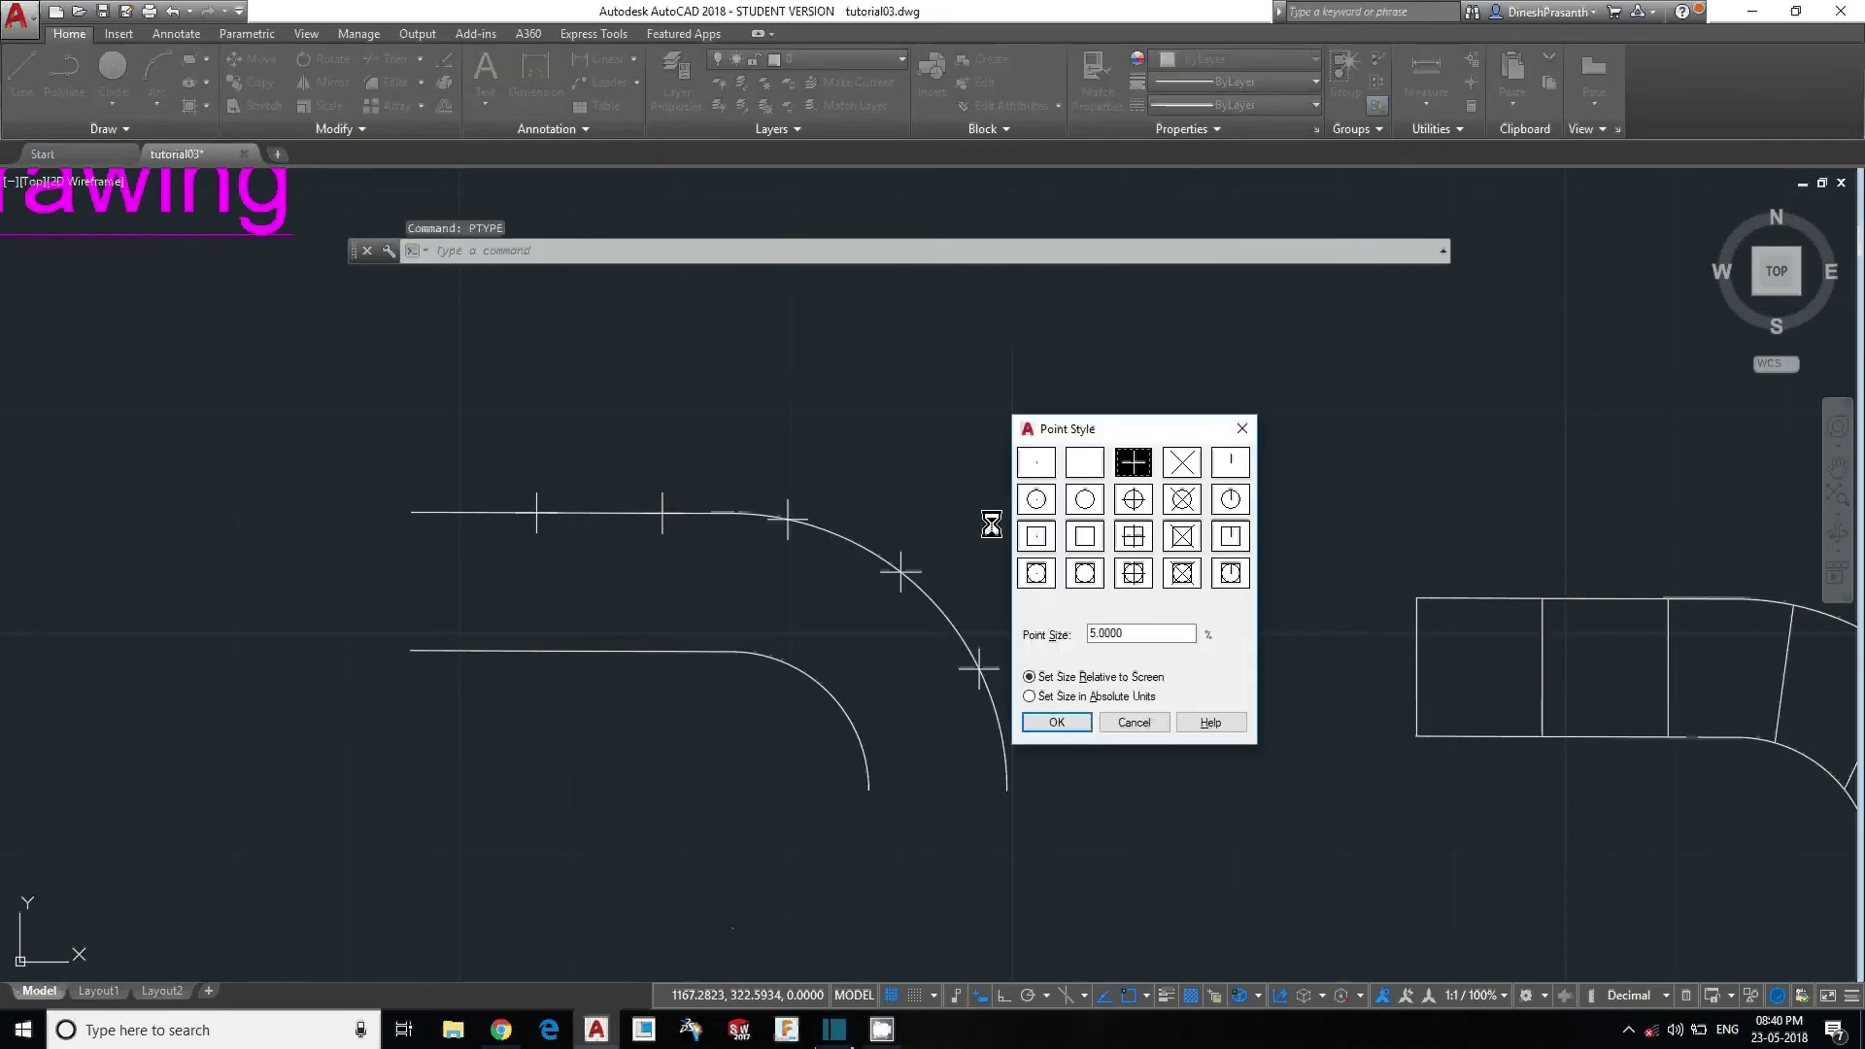
left_click_drag(1143, 433, 1228, 345)
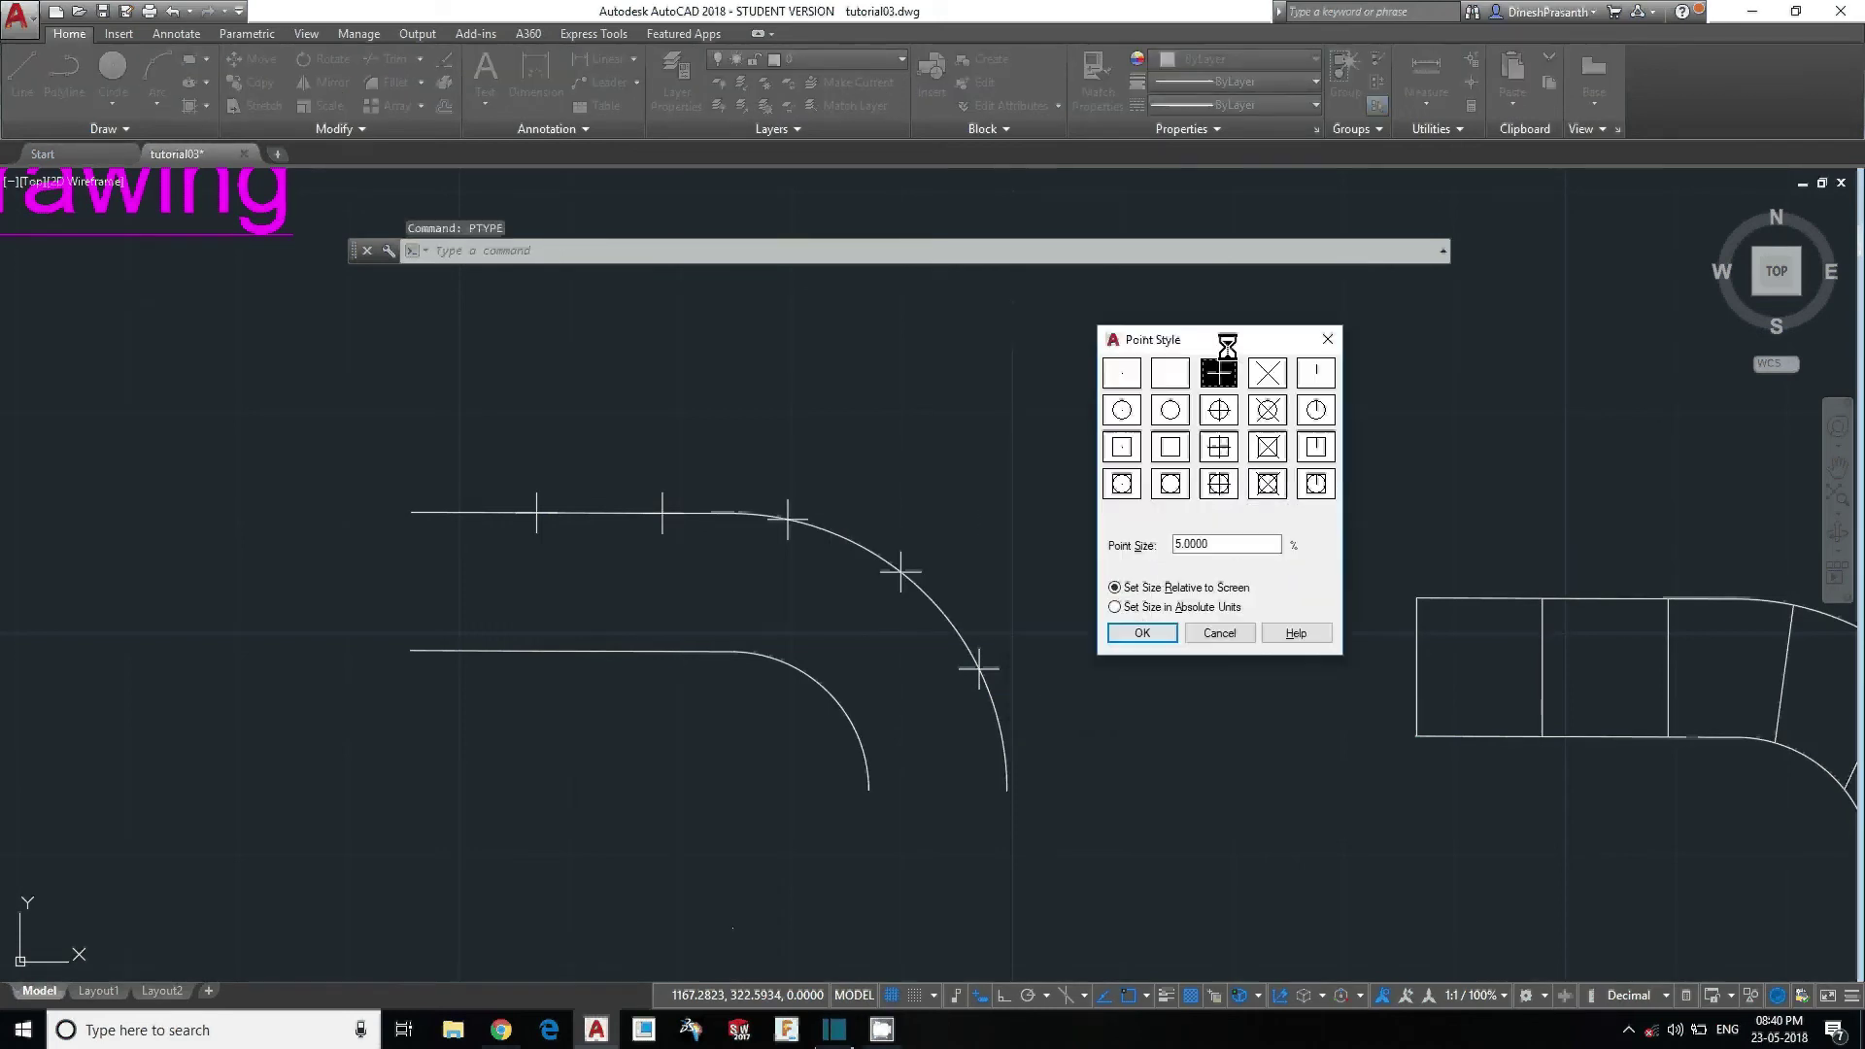
left_click(1125, 378)
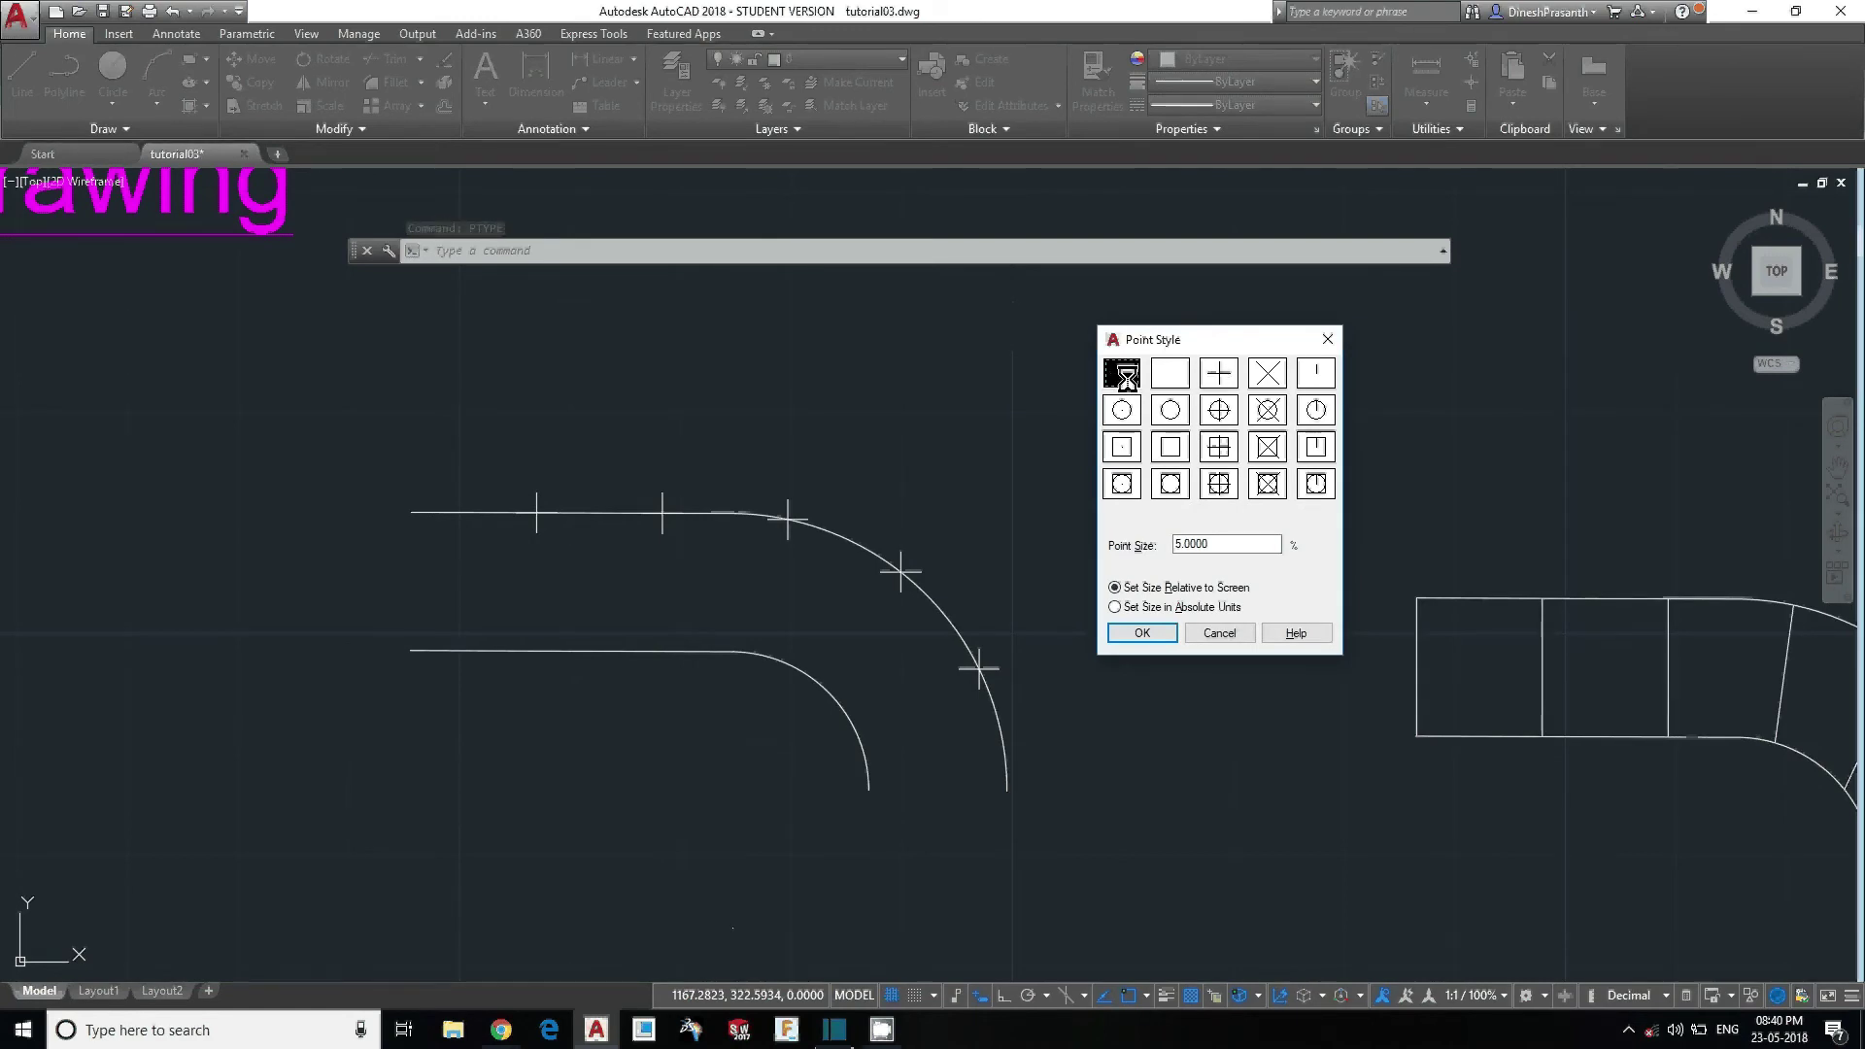
left_click(1224, 375)
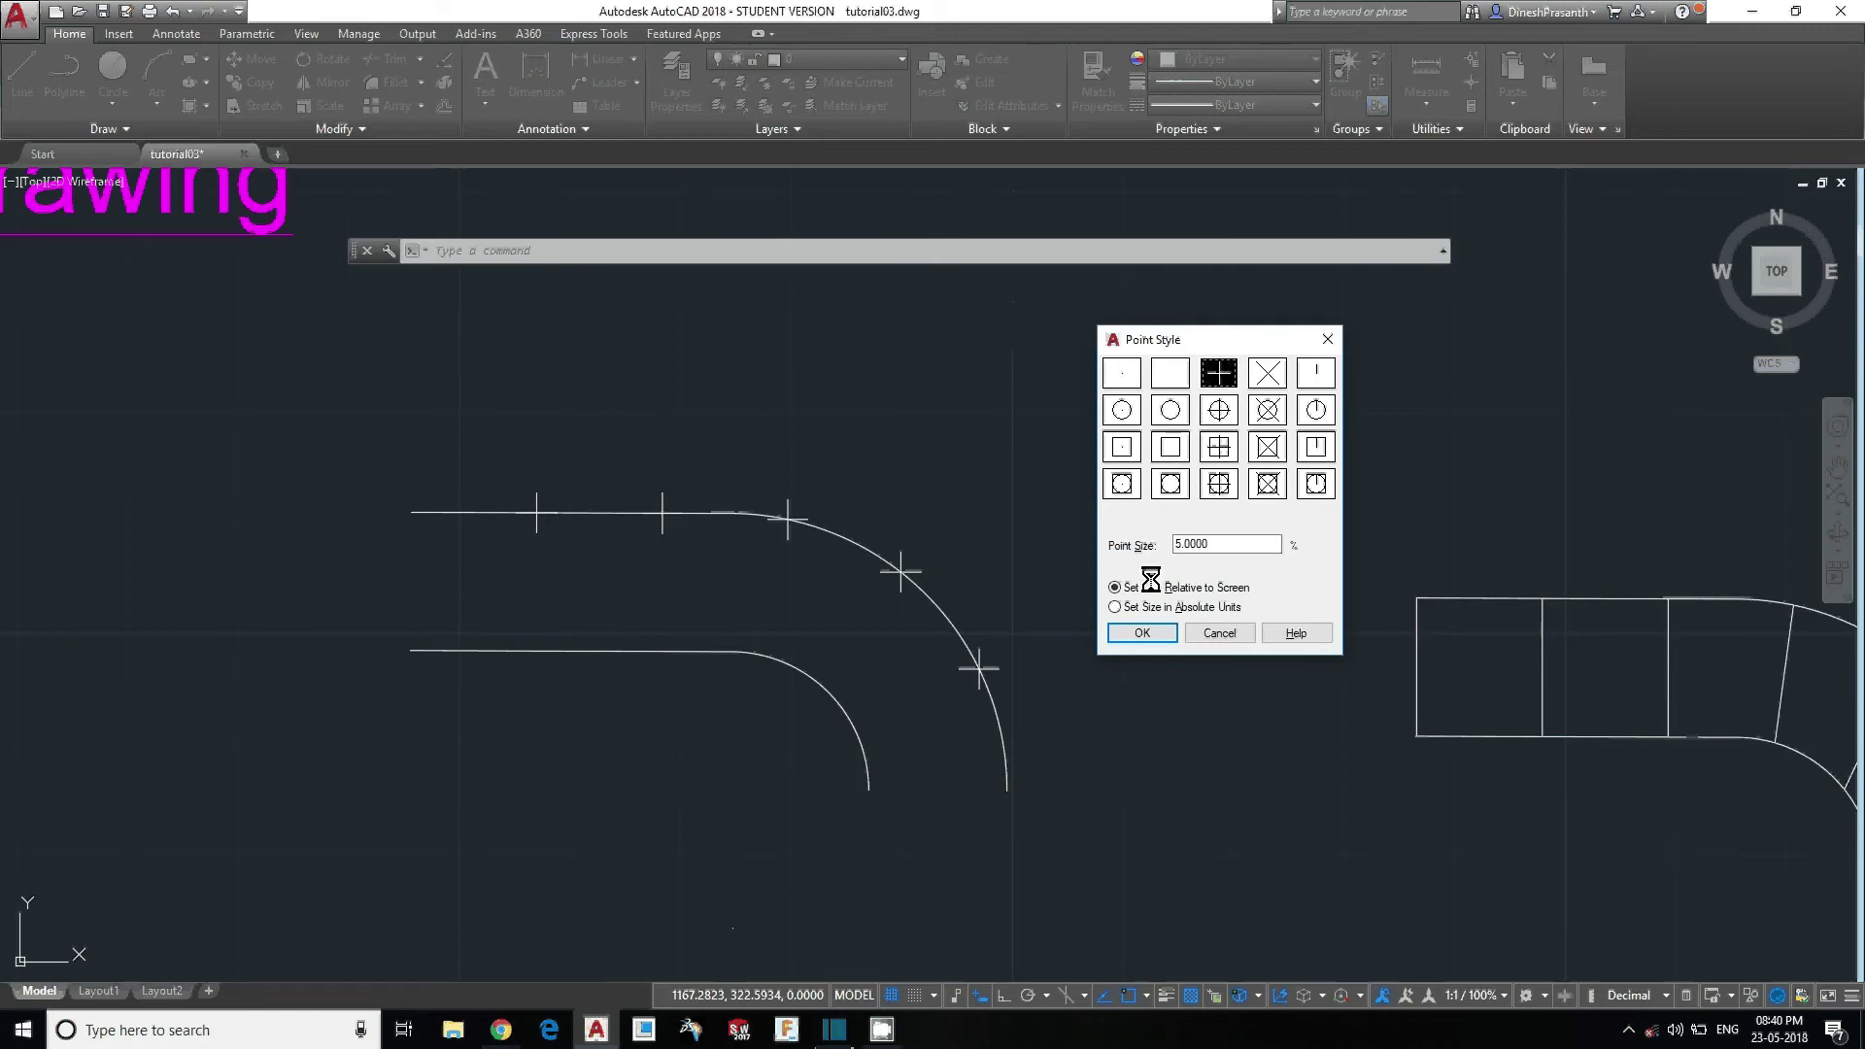
left_click(1265, 375)
left_click(1145, 633)
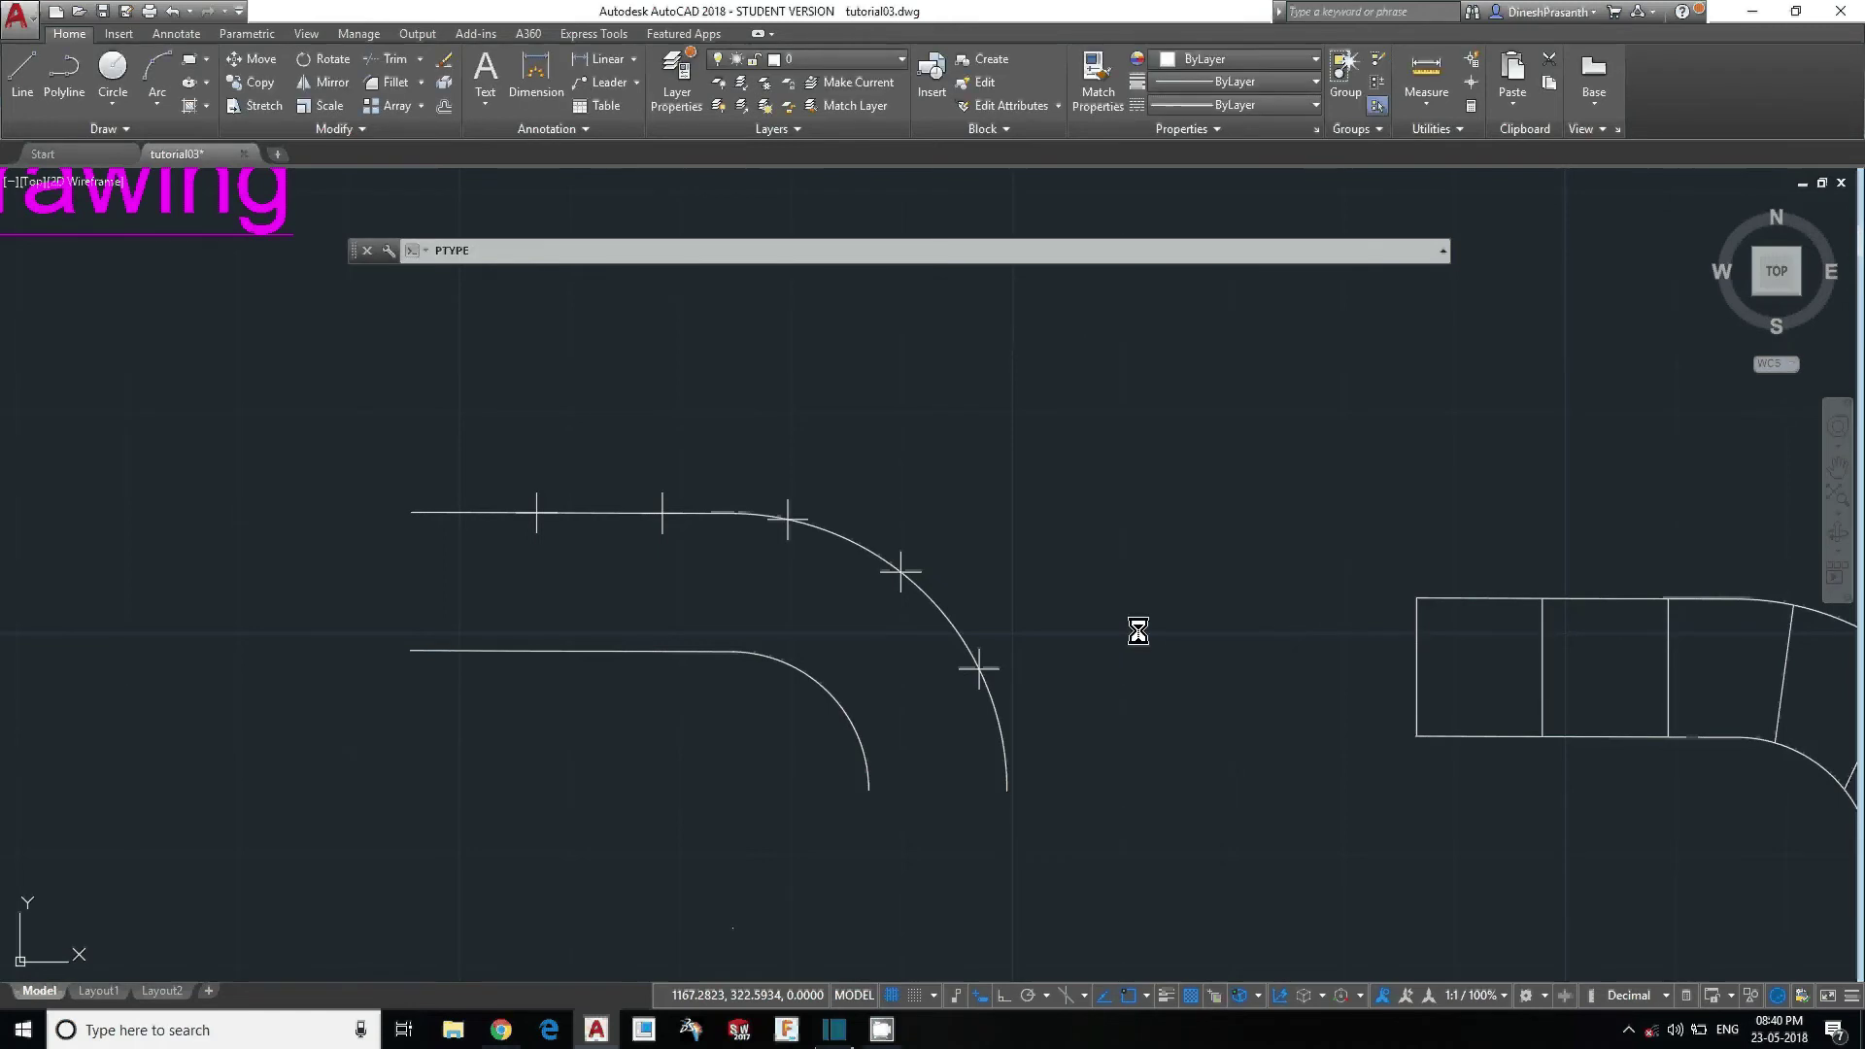
Examine the division points on the outer curve and compare them with the segmented version beside it.
middle_click_drag(889, 607, 882, 491)
middle_click_drag(754, 446, 745, 488)
scroll(735, 504, "up", 2)
mouse_move(623, 465)
middle_mouse_down()
mouse_move(658, 499)
mouse_move(749, 499)
middle_mouse_up()
scroll(749, 500, "down", 2)
middle_click_drag(1020, 512, 792, 499)
scroll(793, 499, "down", 5)
scroll(866, 491, "up", 3)
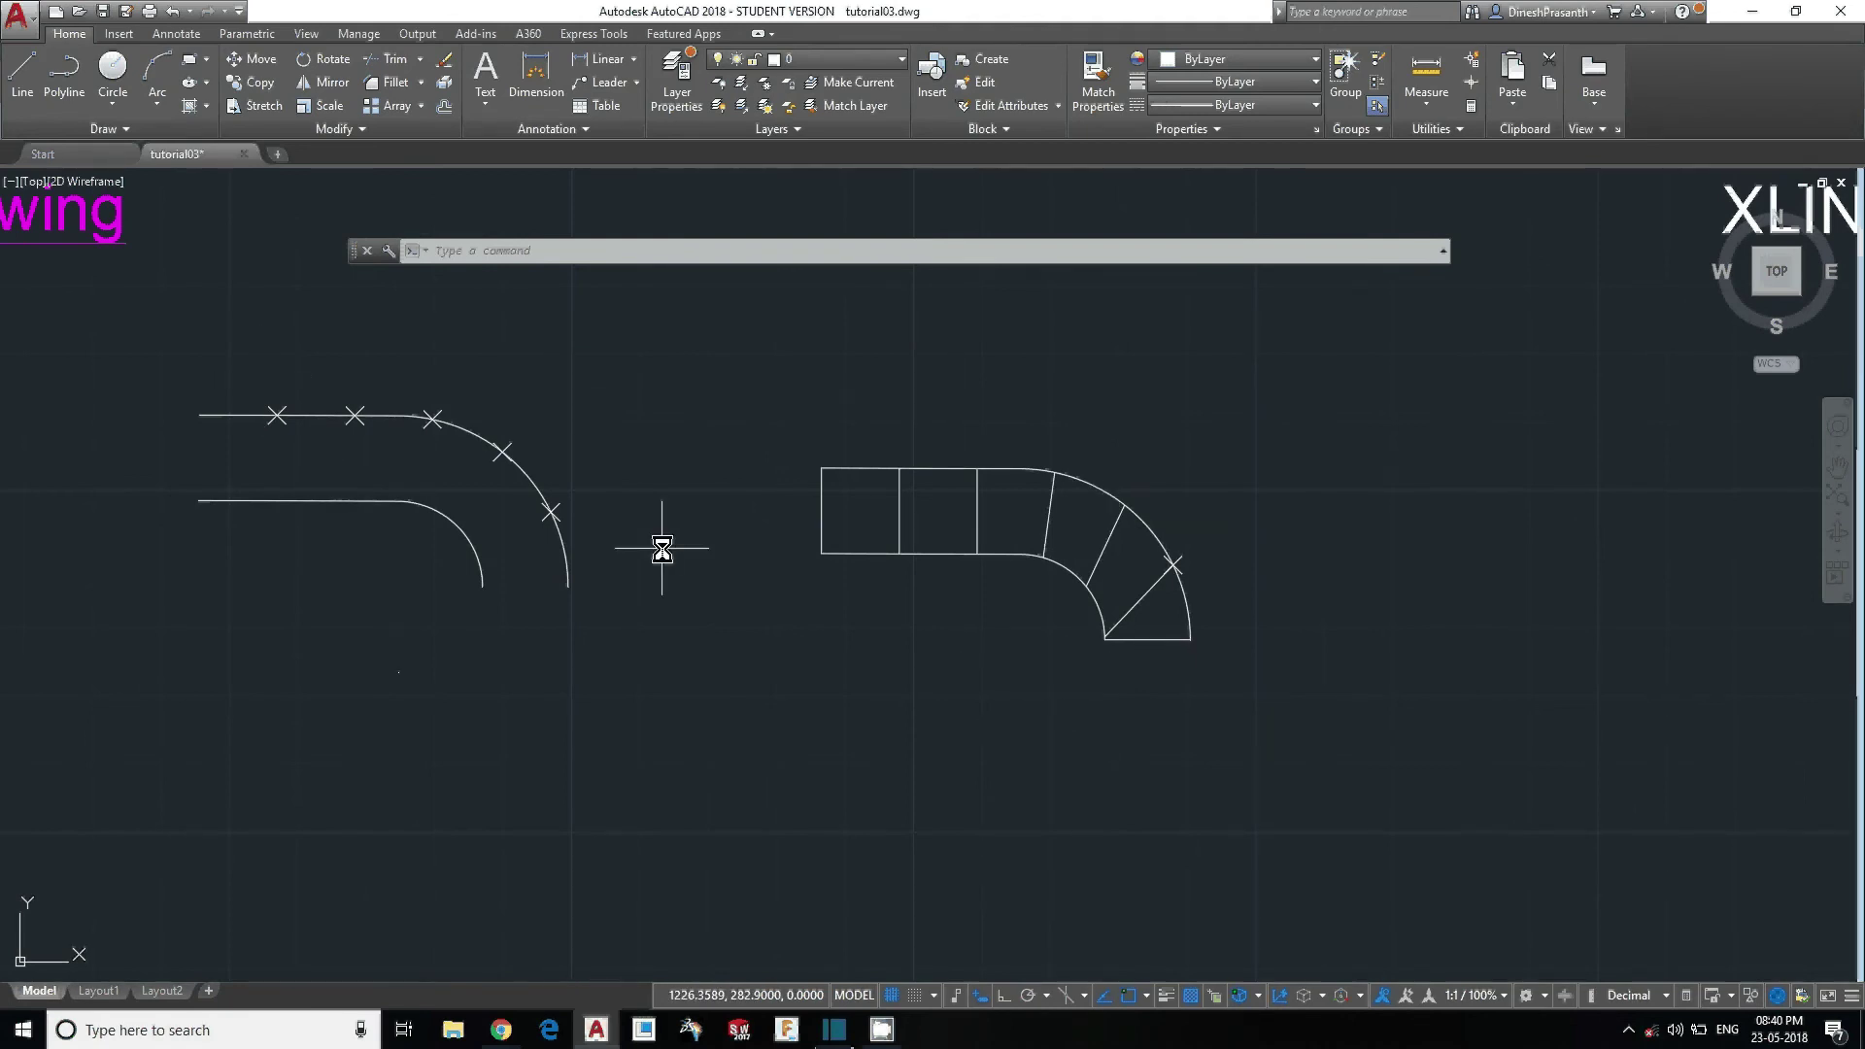
scroll(670, 549, "up", 2)
Draw vertical construction lines through the straight end of the outline and the first two division points on the outer curve.
key("Escape")
key("Escape")
key("Escape")
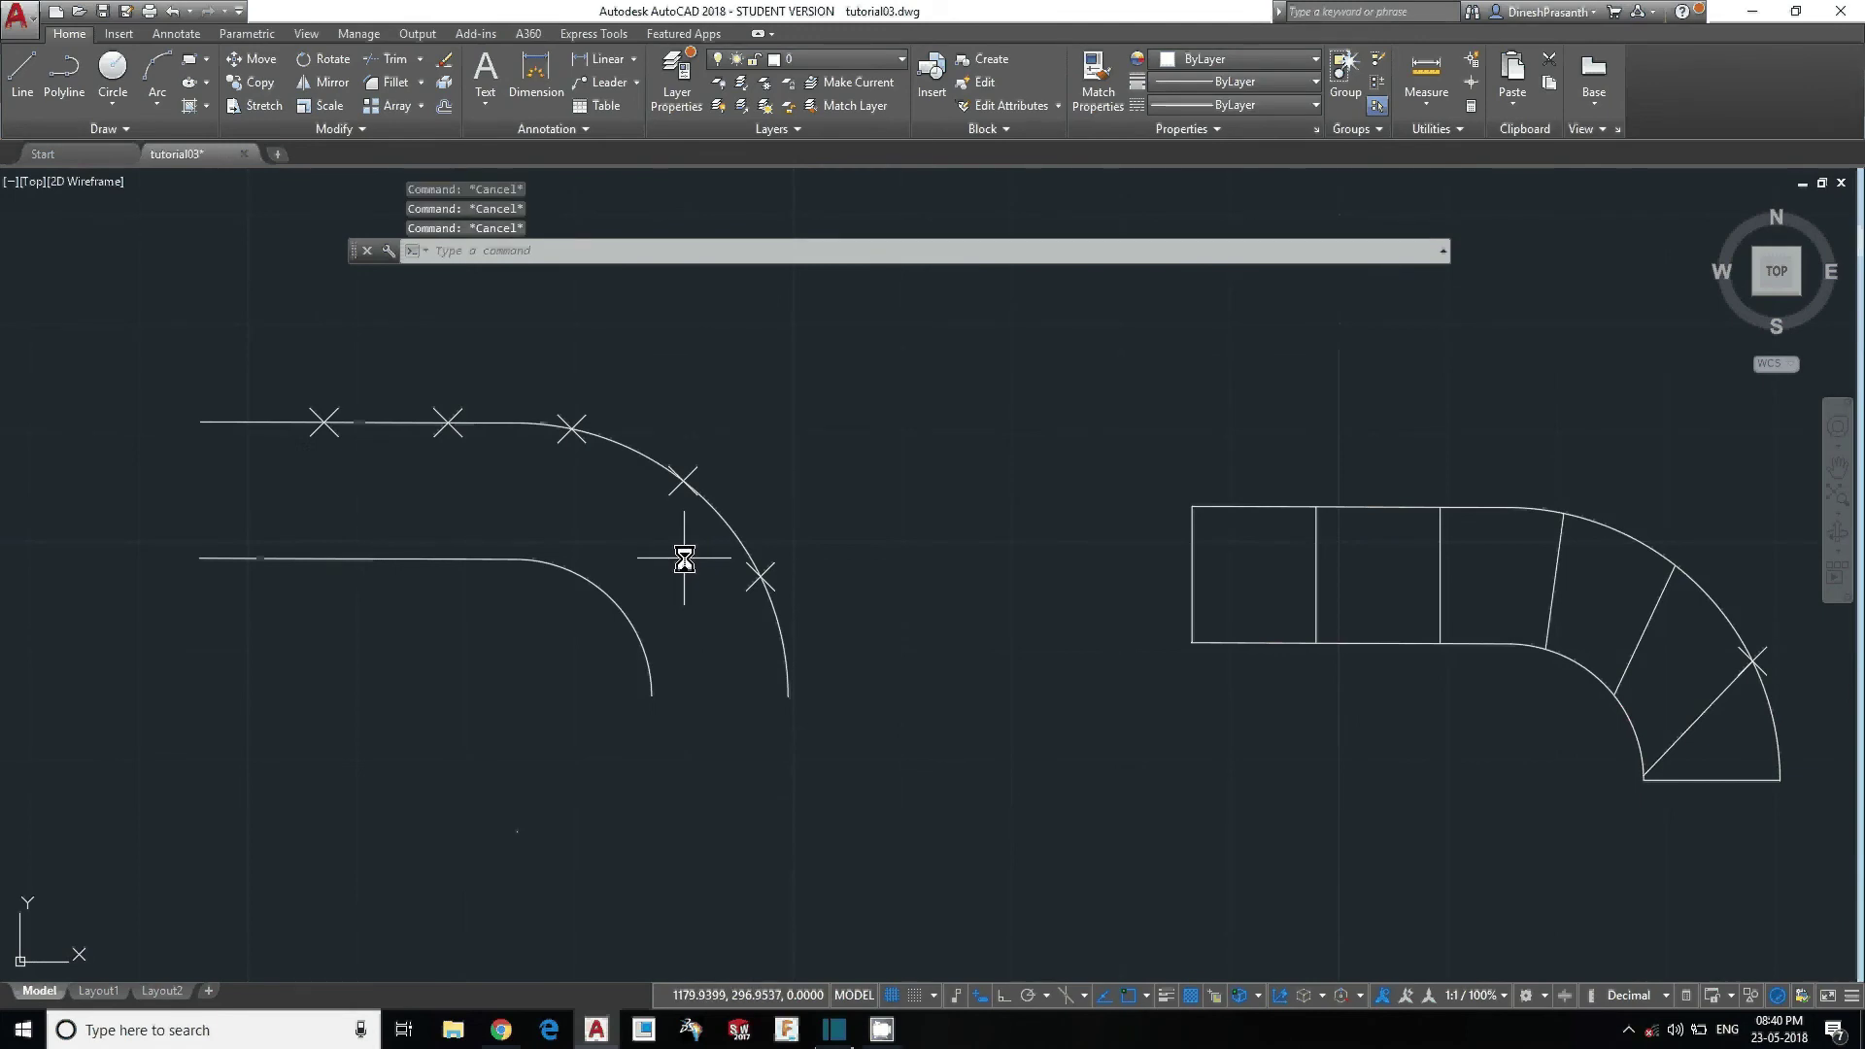
type("h")
key("BackSpace")
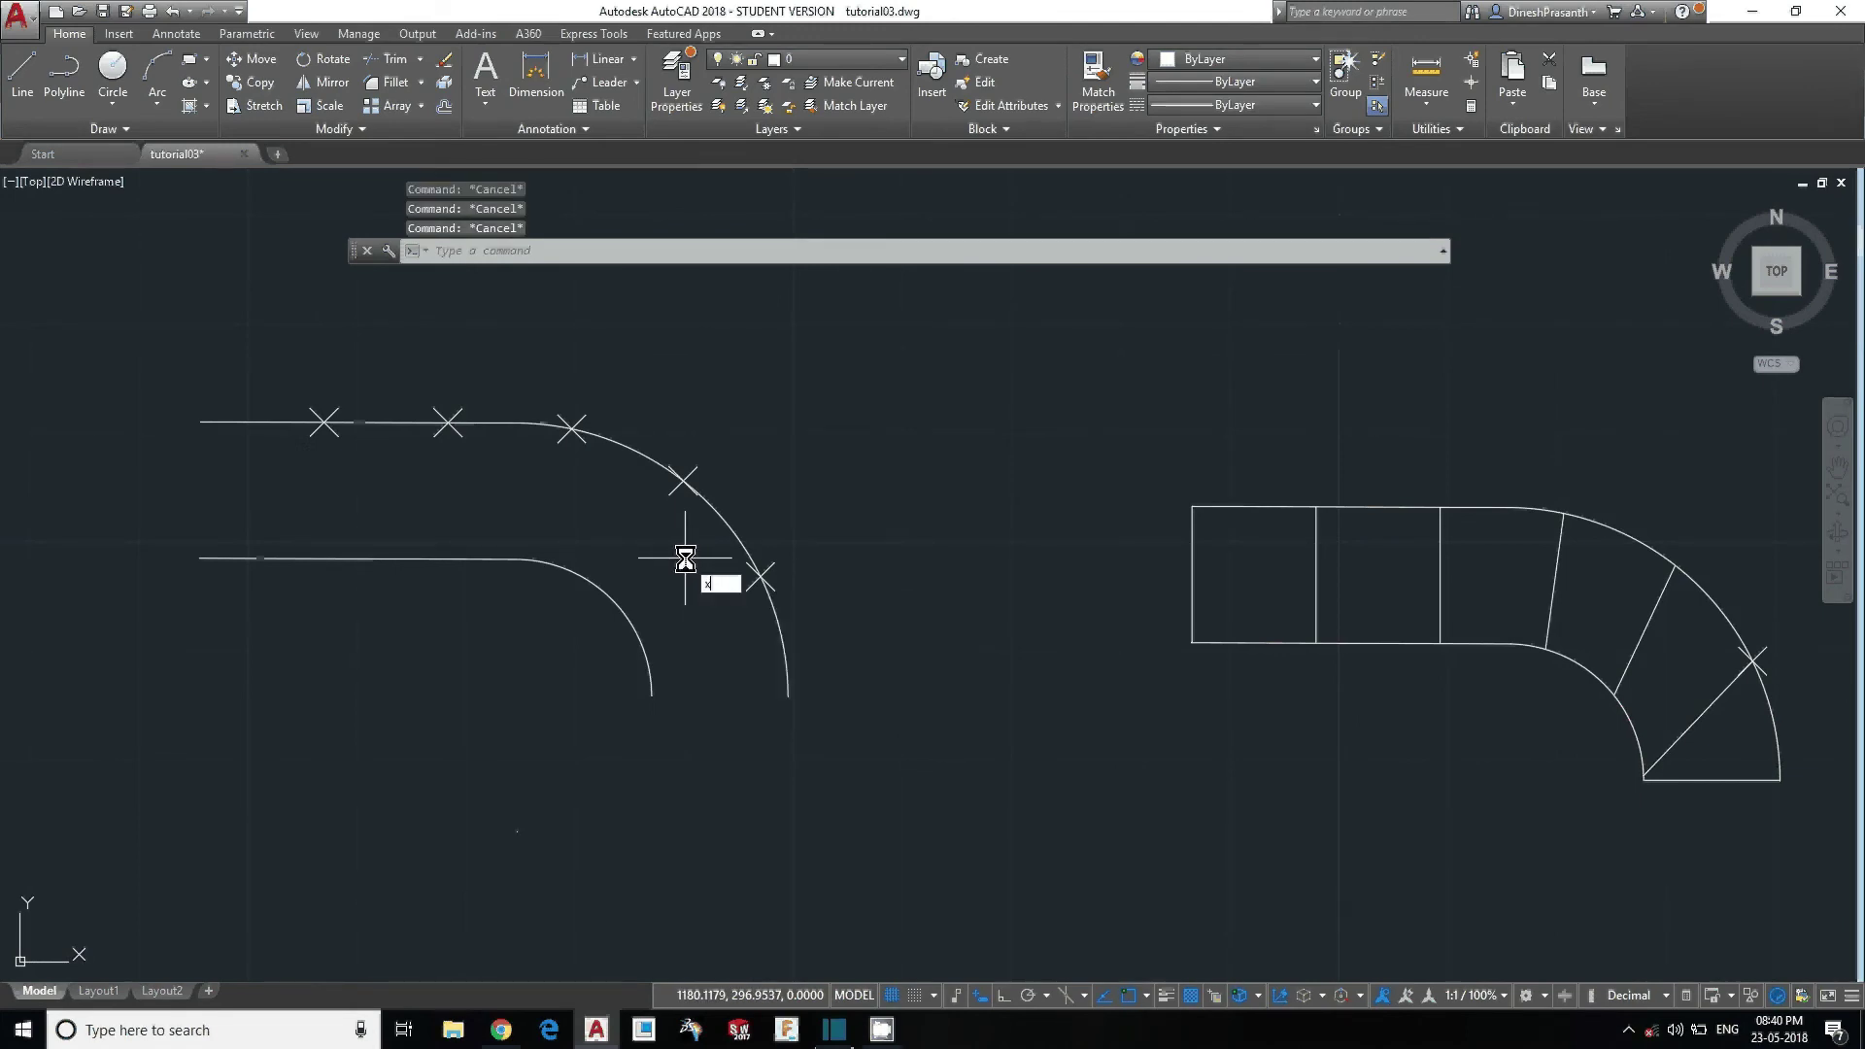
type("xl")
key("Return")
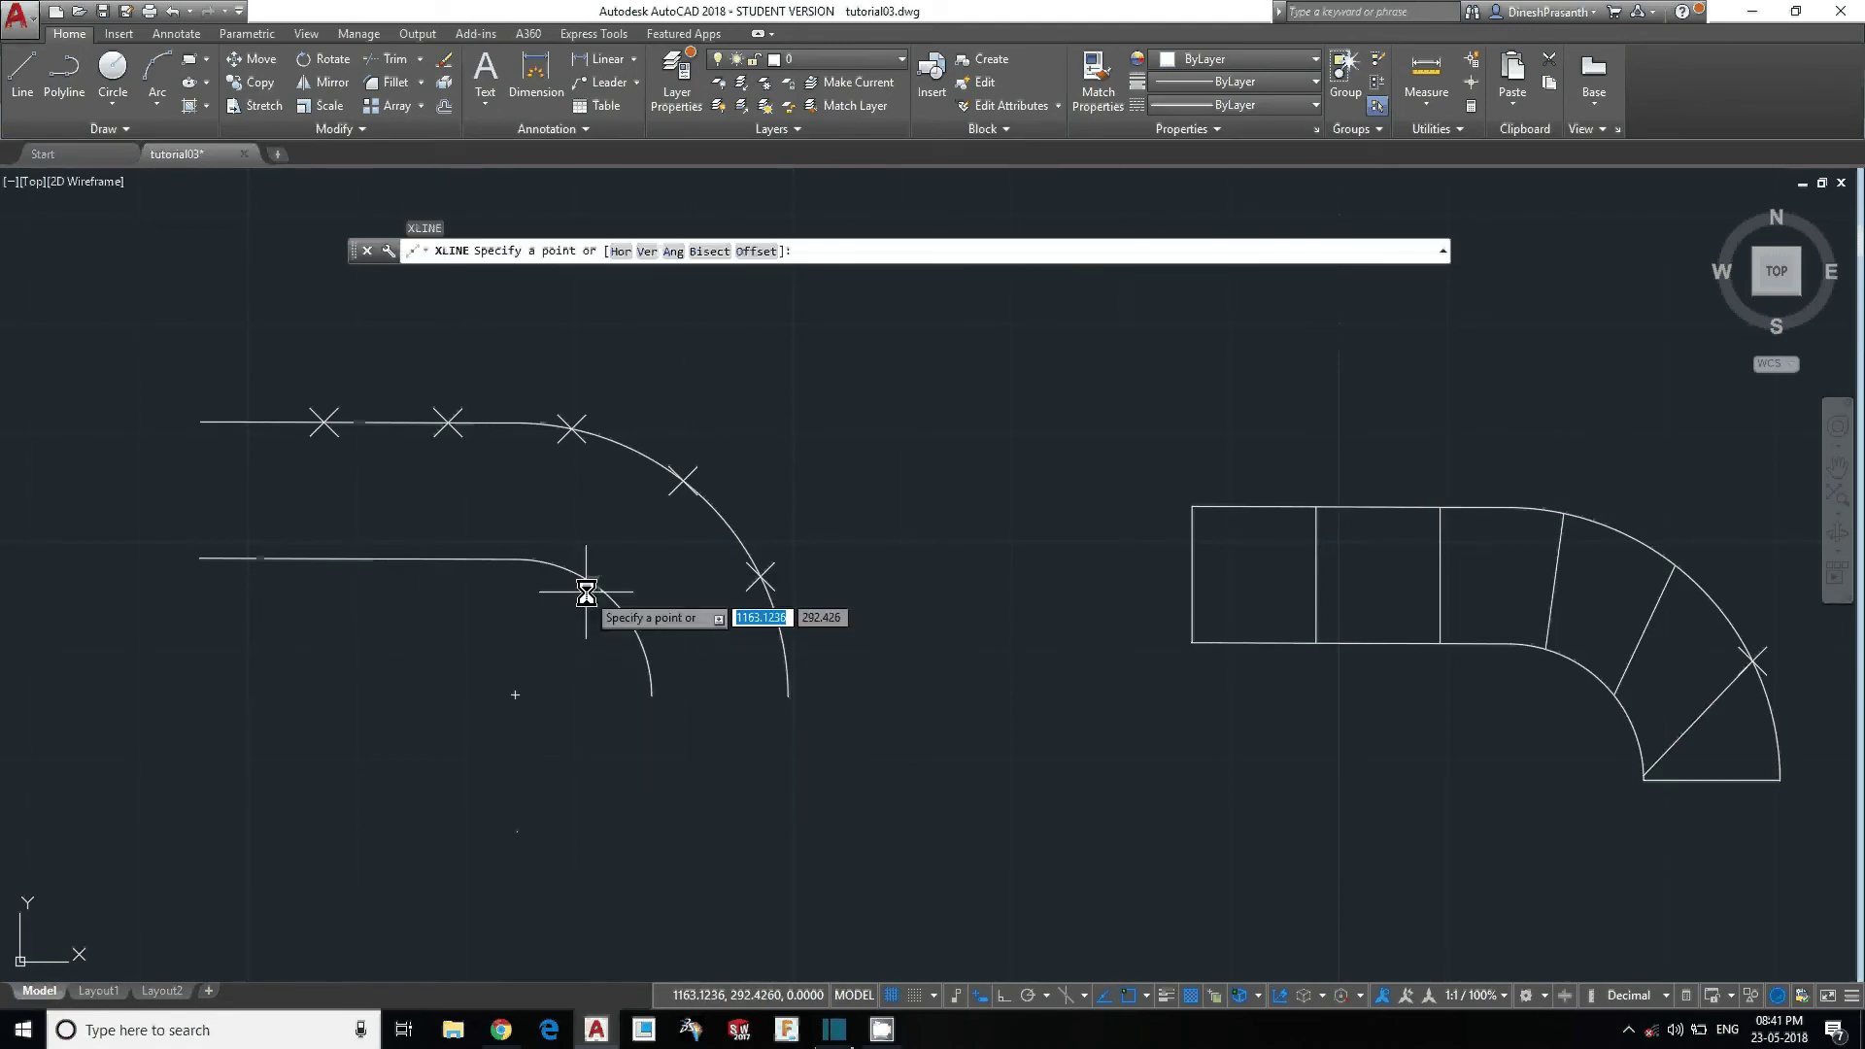
type("v")
key("Return")
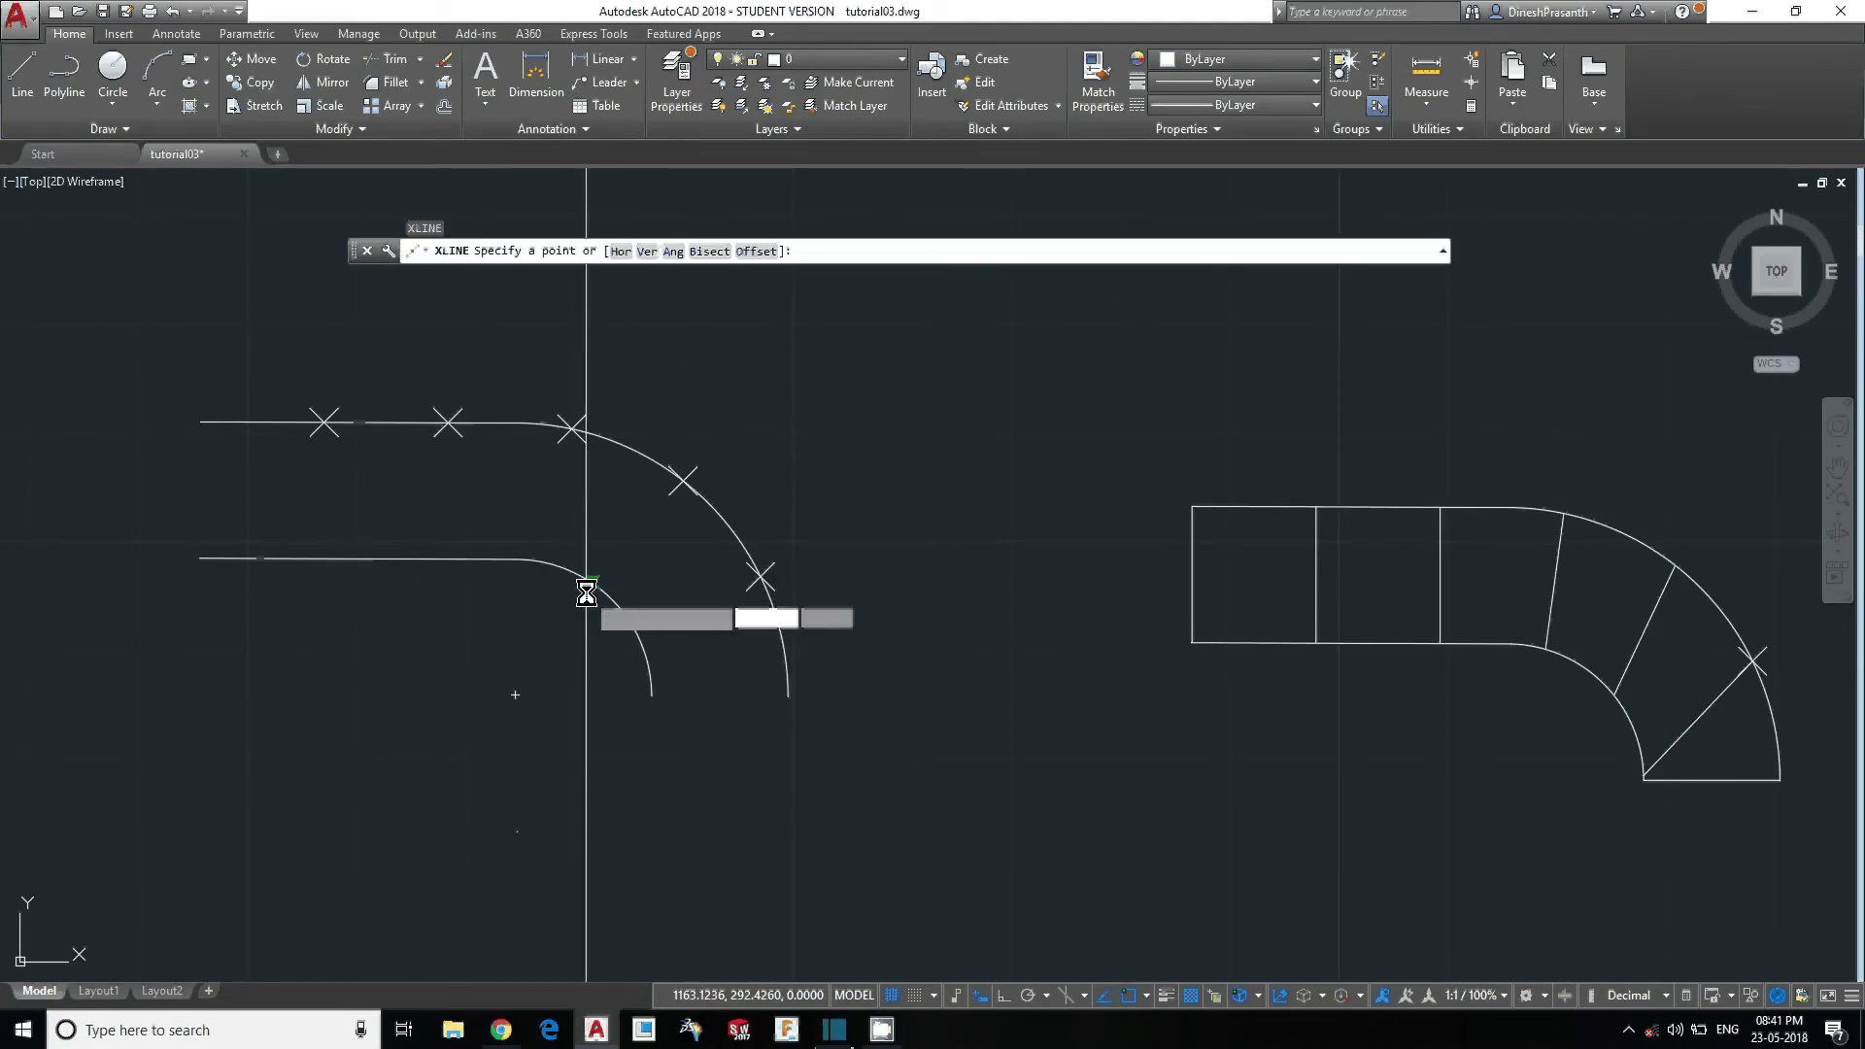
left_click(200, 556)
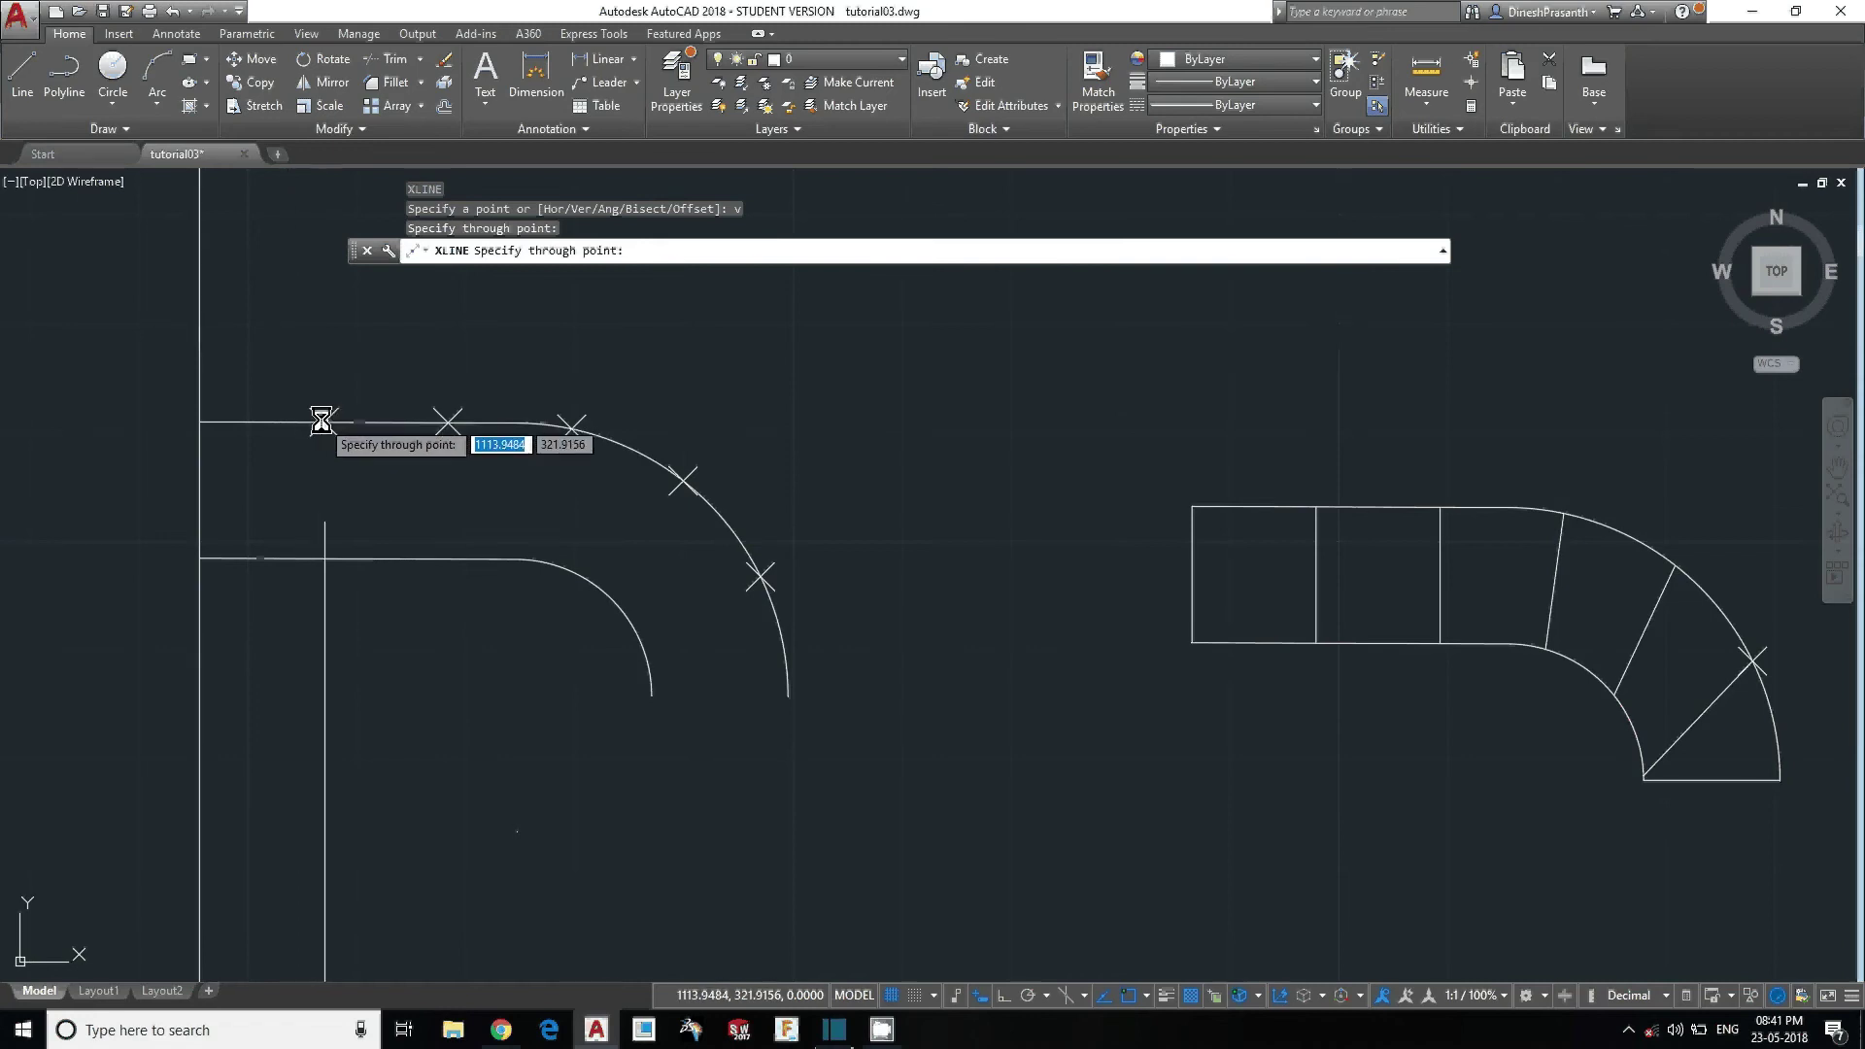
left_click(324, 422)
left_click(448, 424)
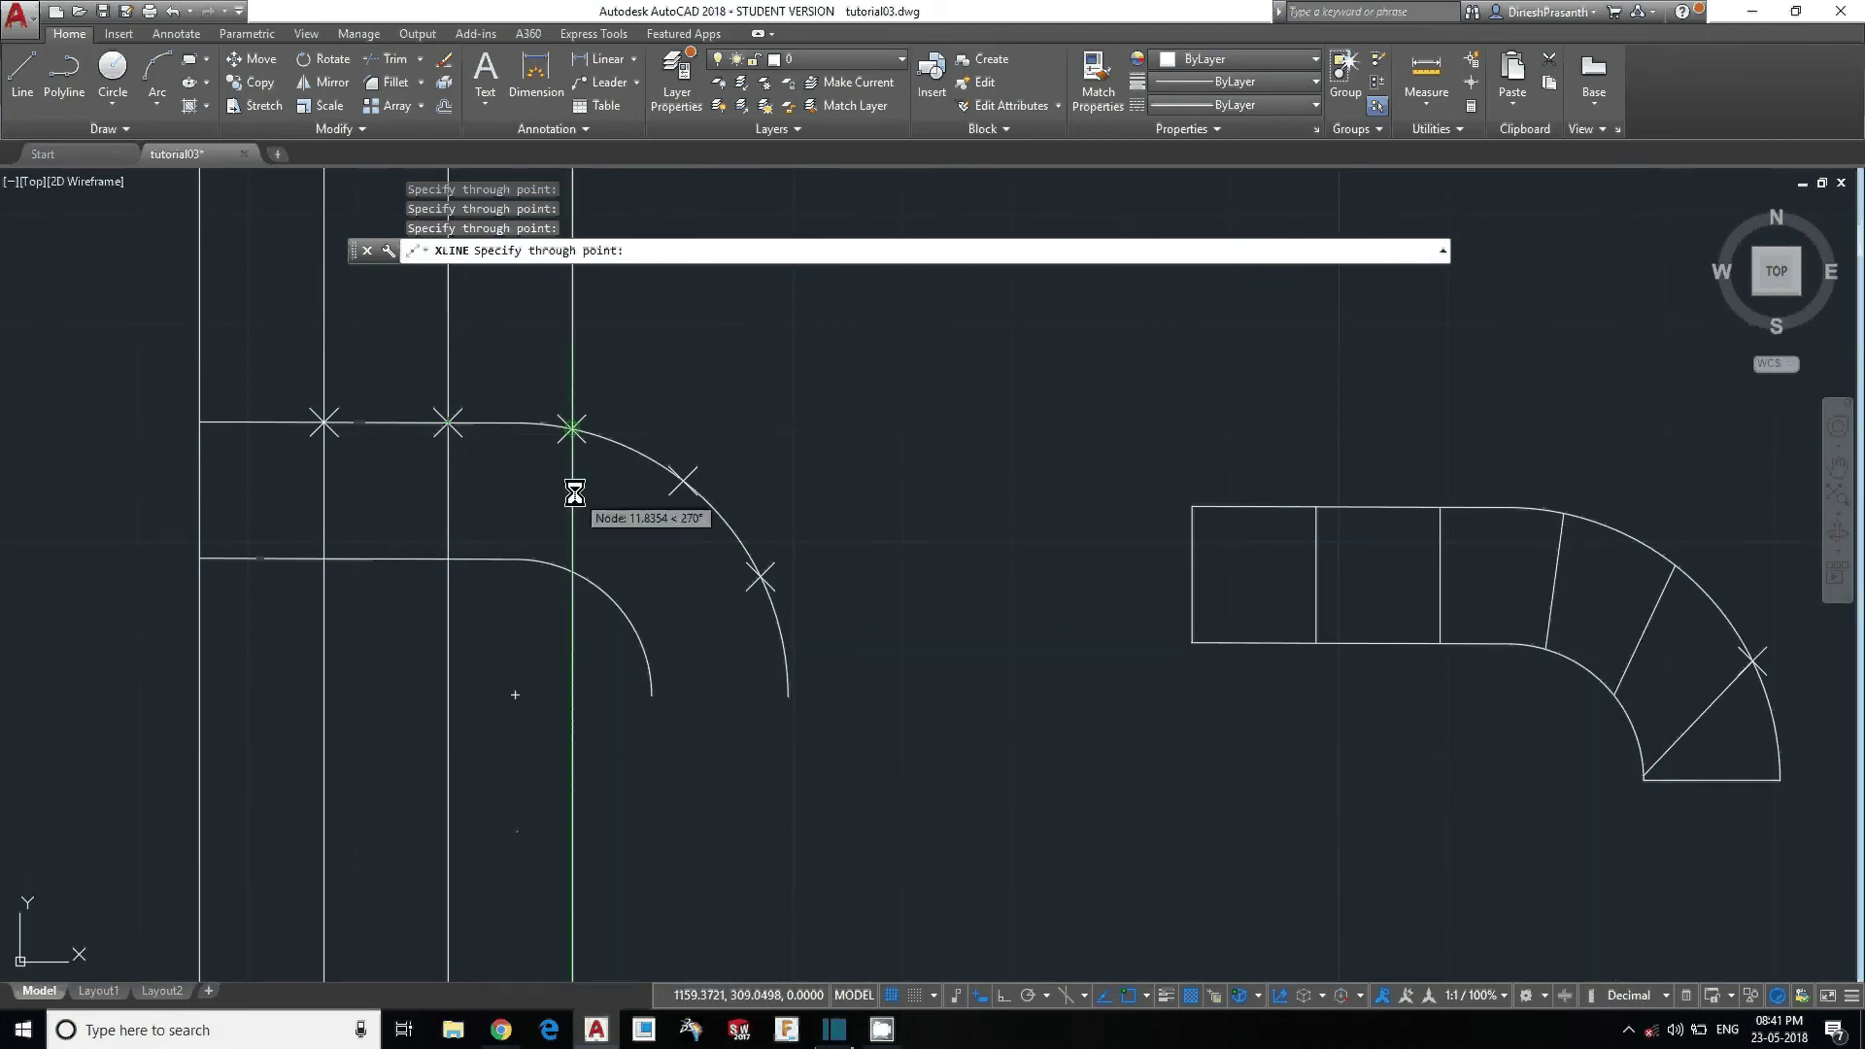
key("Escape")
key("Escape")
key("Escape")
type("xl")
key("Return")
key("Escape")
key("Escape")
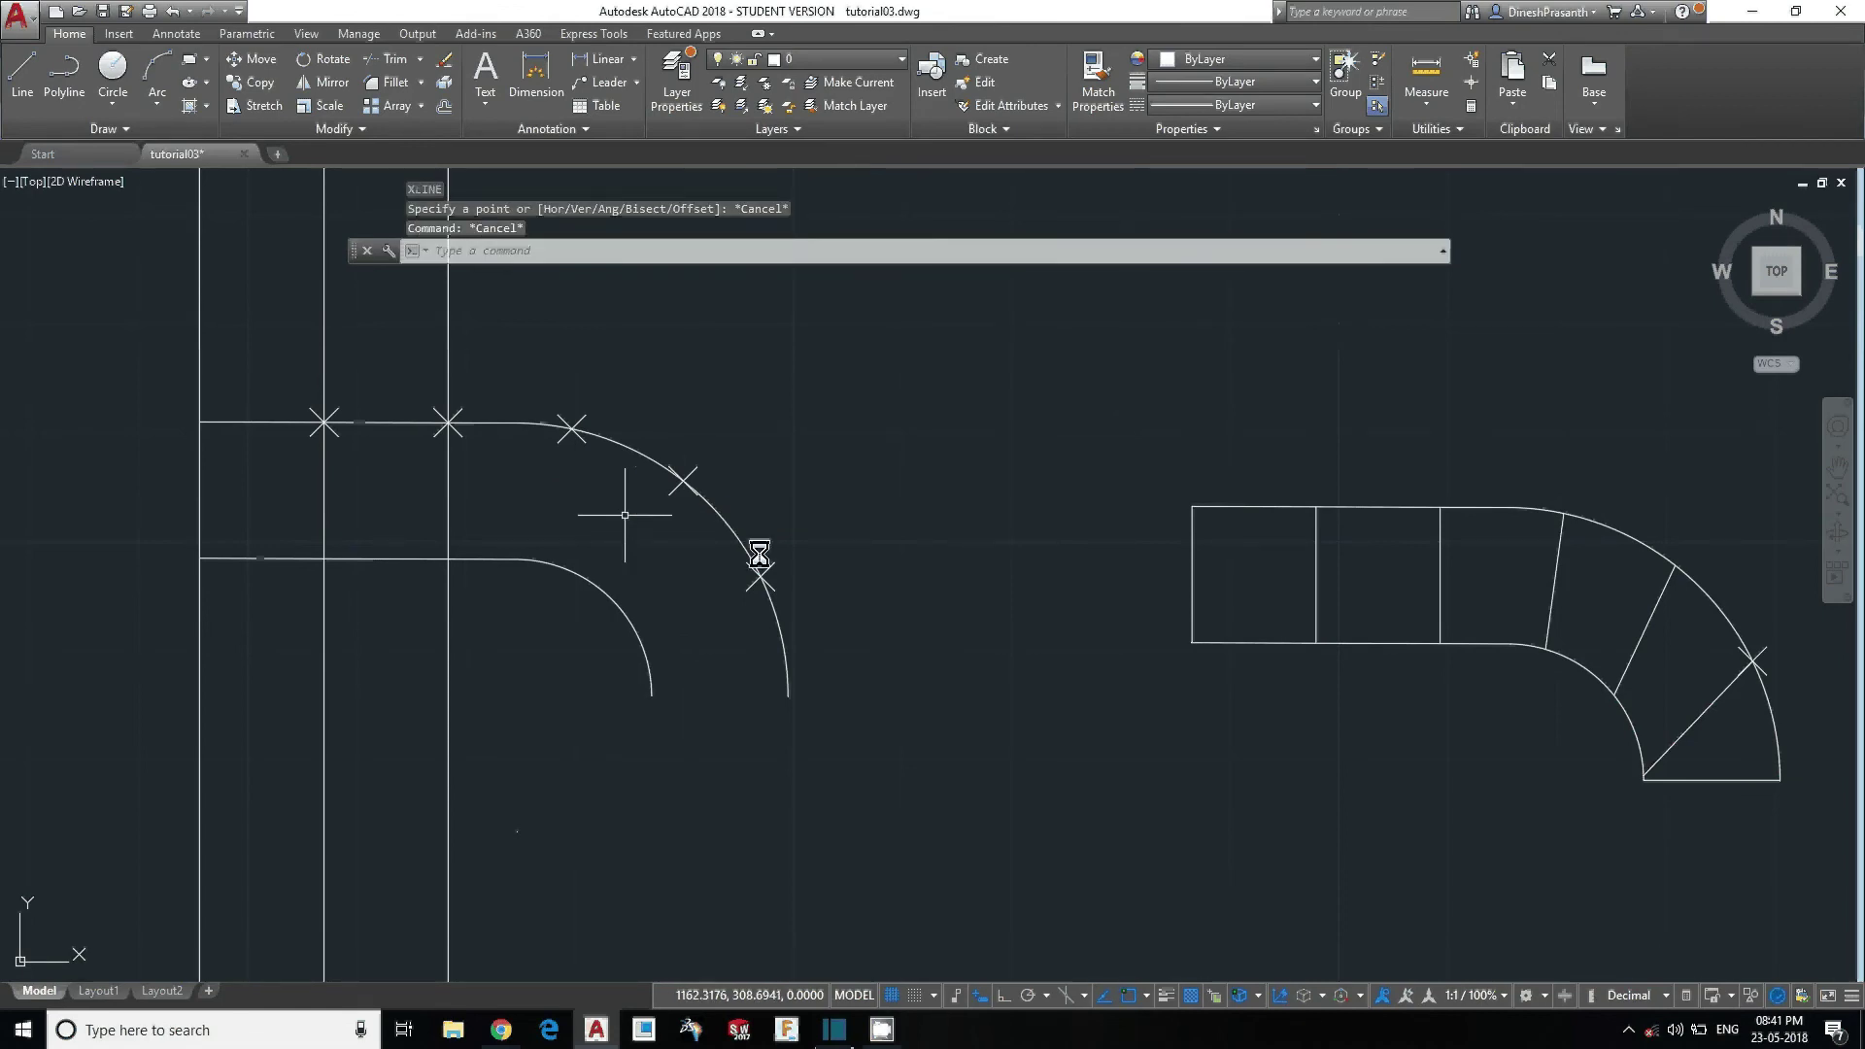
type("t")
key("Escape")
Draw three rays from the arcs' common centre through the remaining three division points on the outer curve.
type("ray")
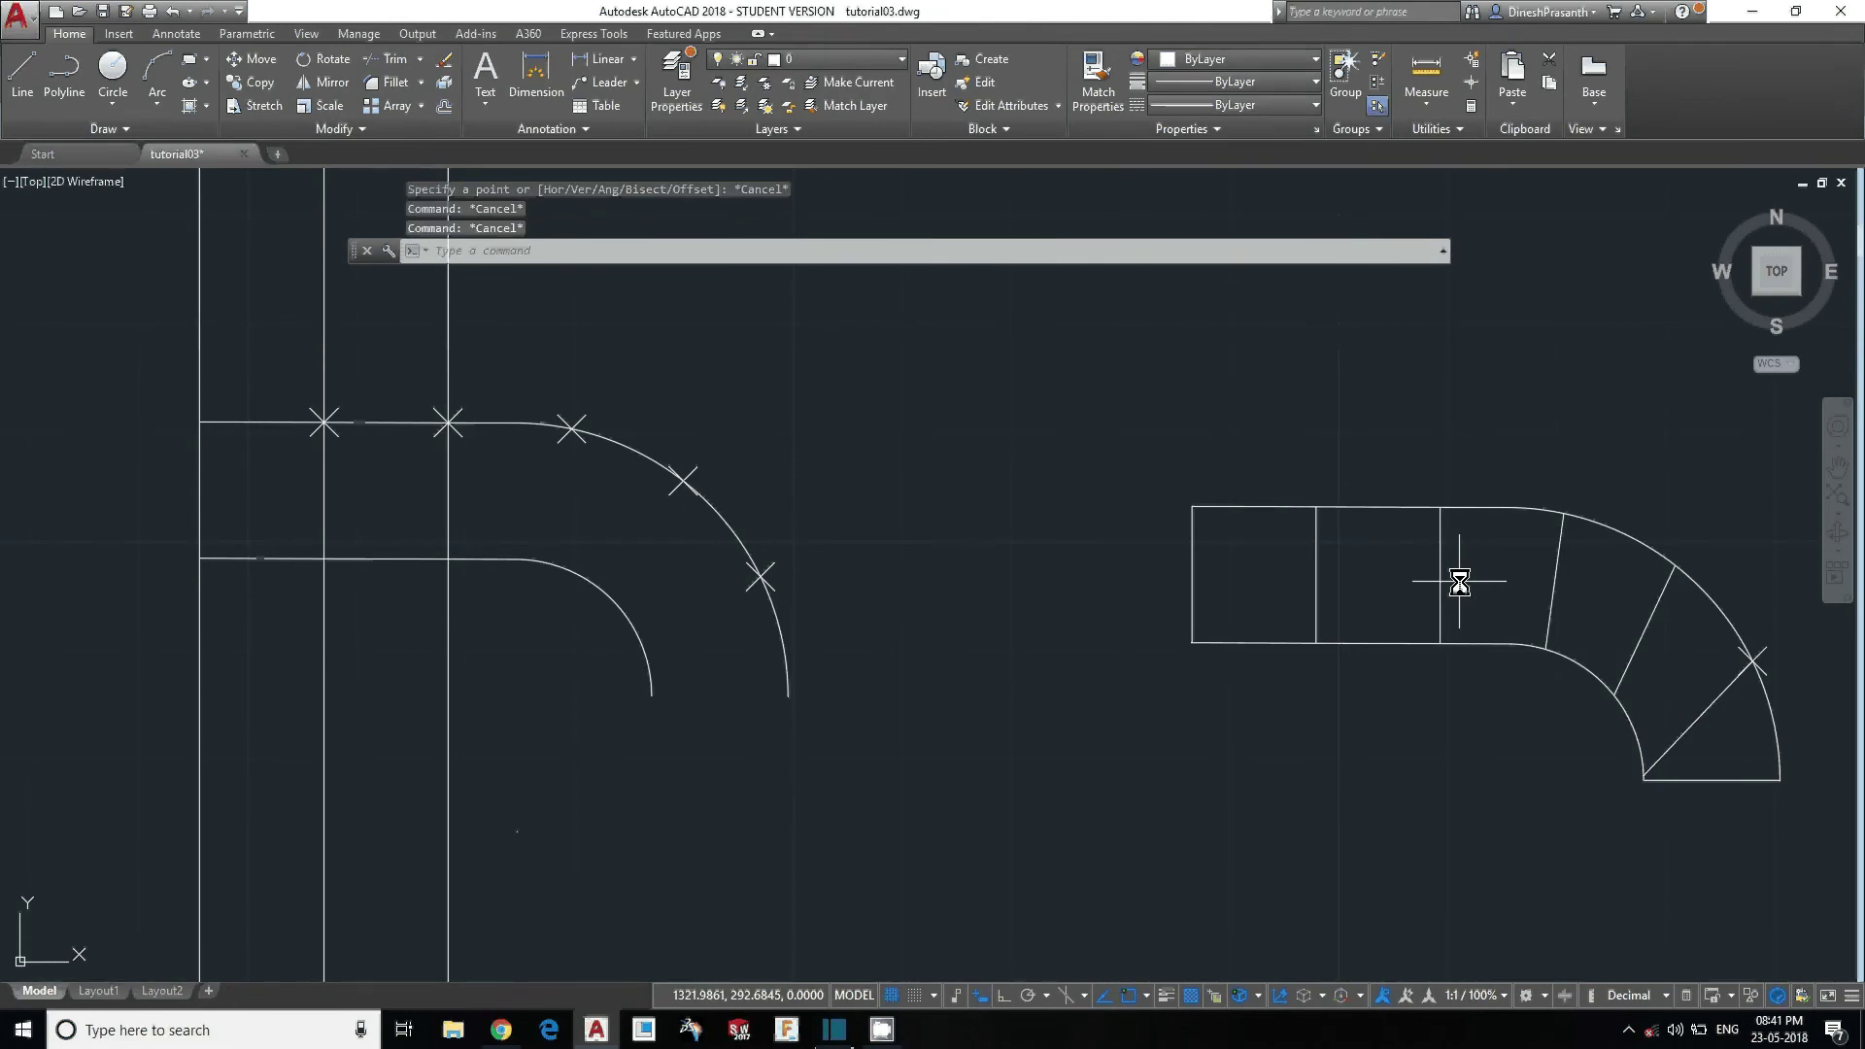
key("Return")
middle_click_drag(674, 625, 814, 609)
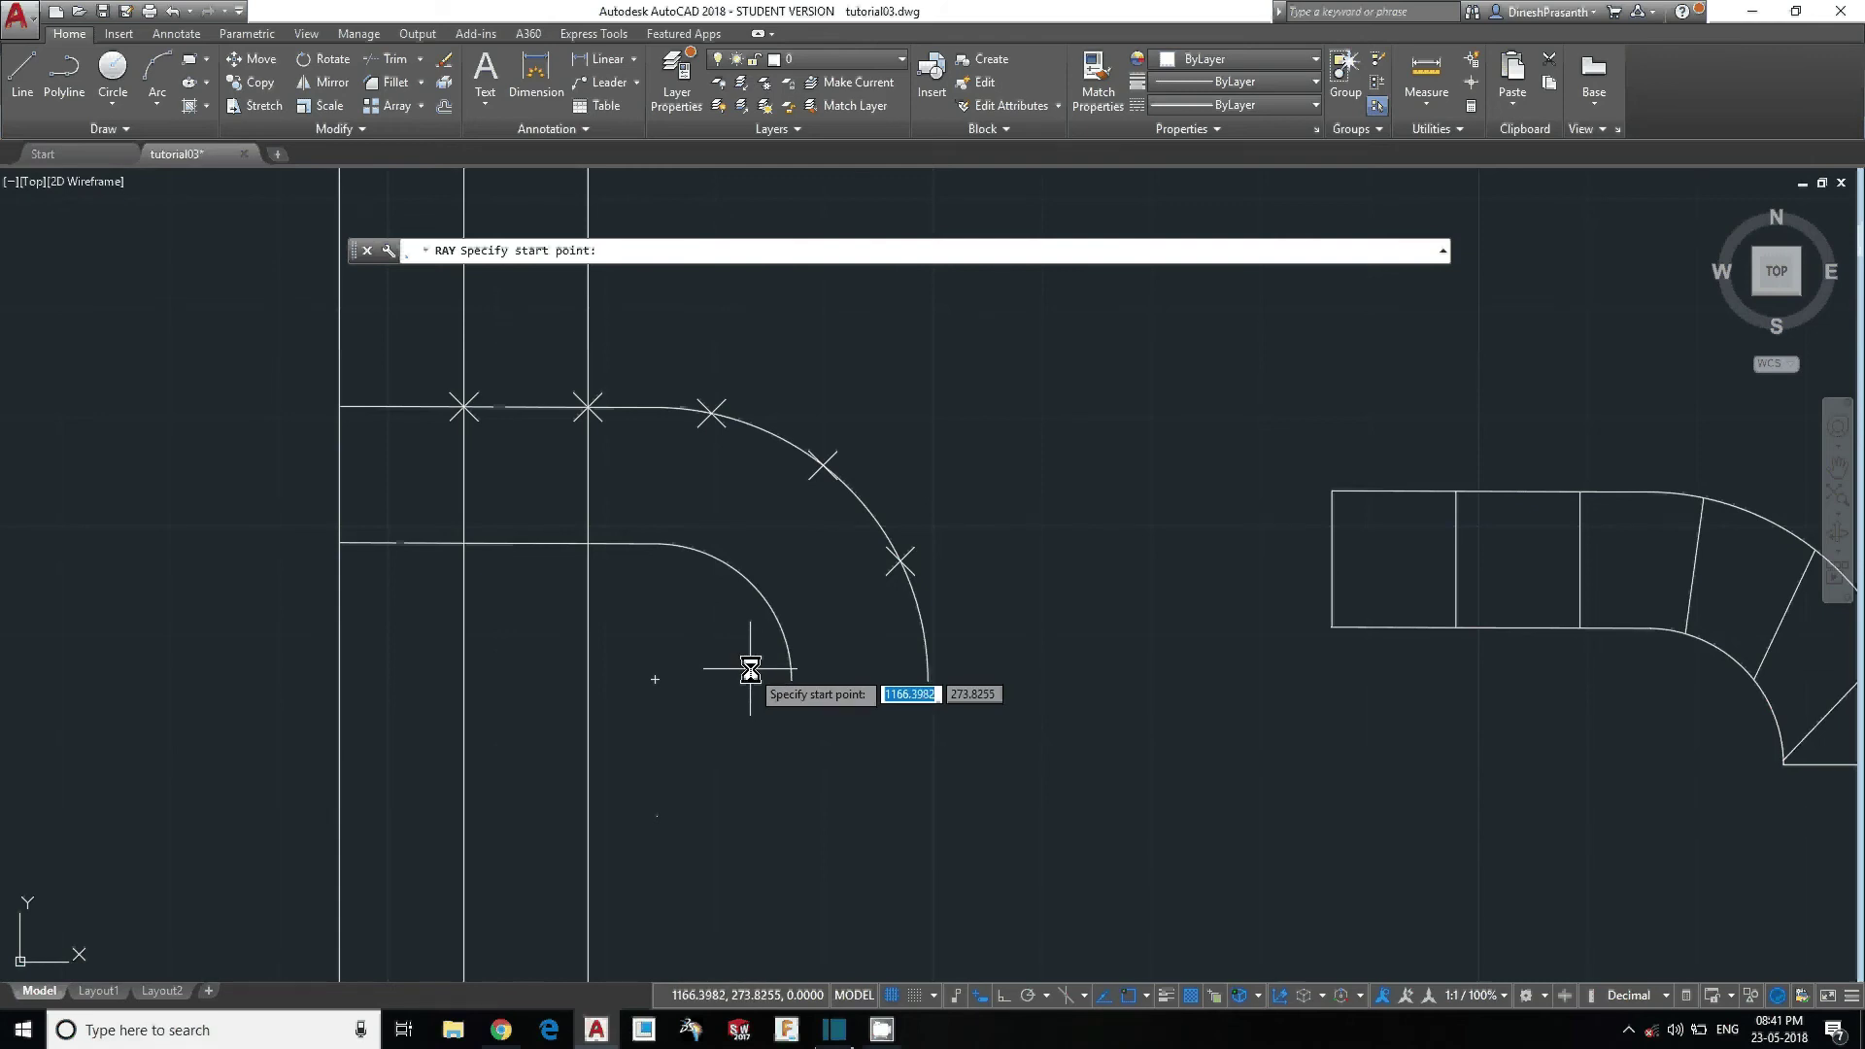
left_click(656, 679)
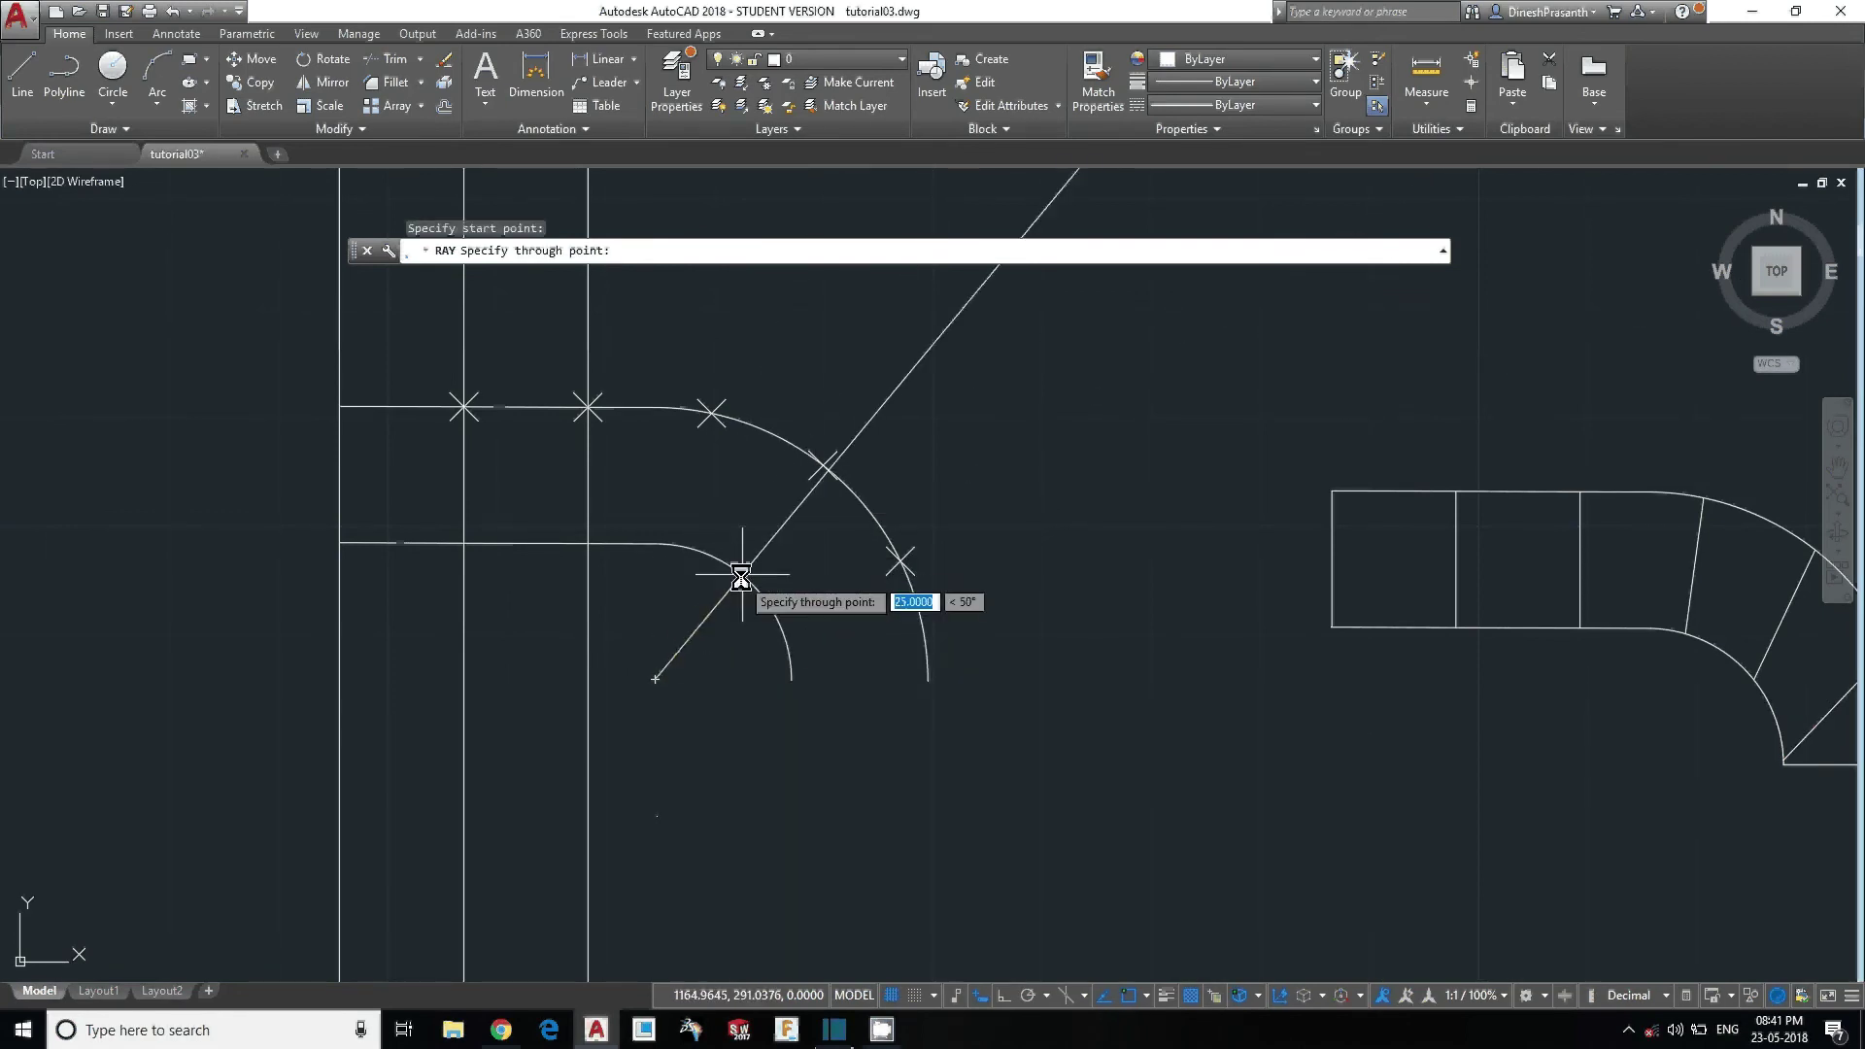
left_click(712, 412)
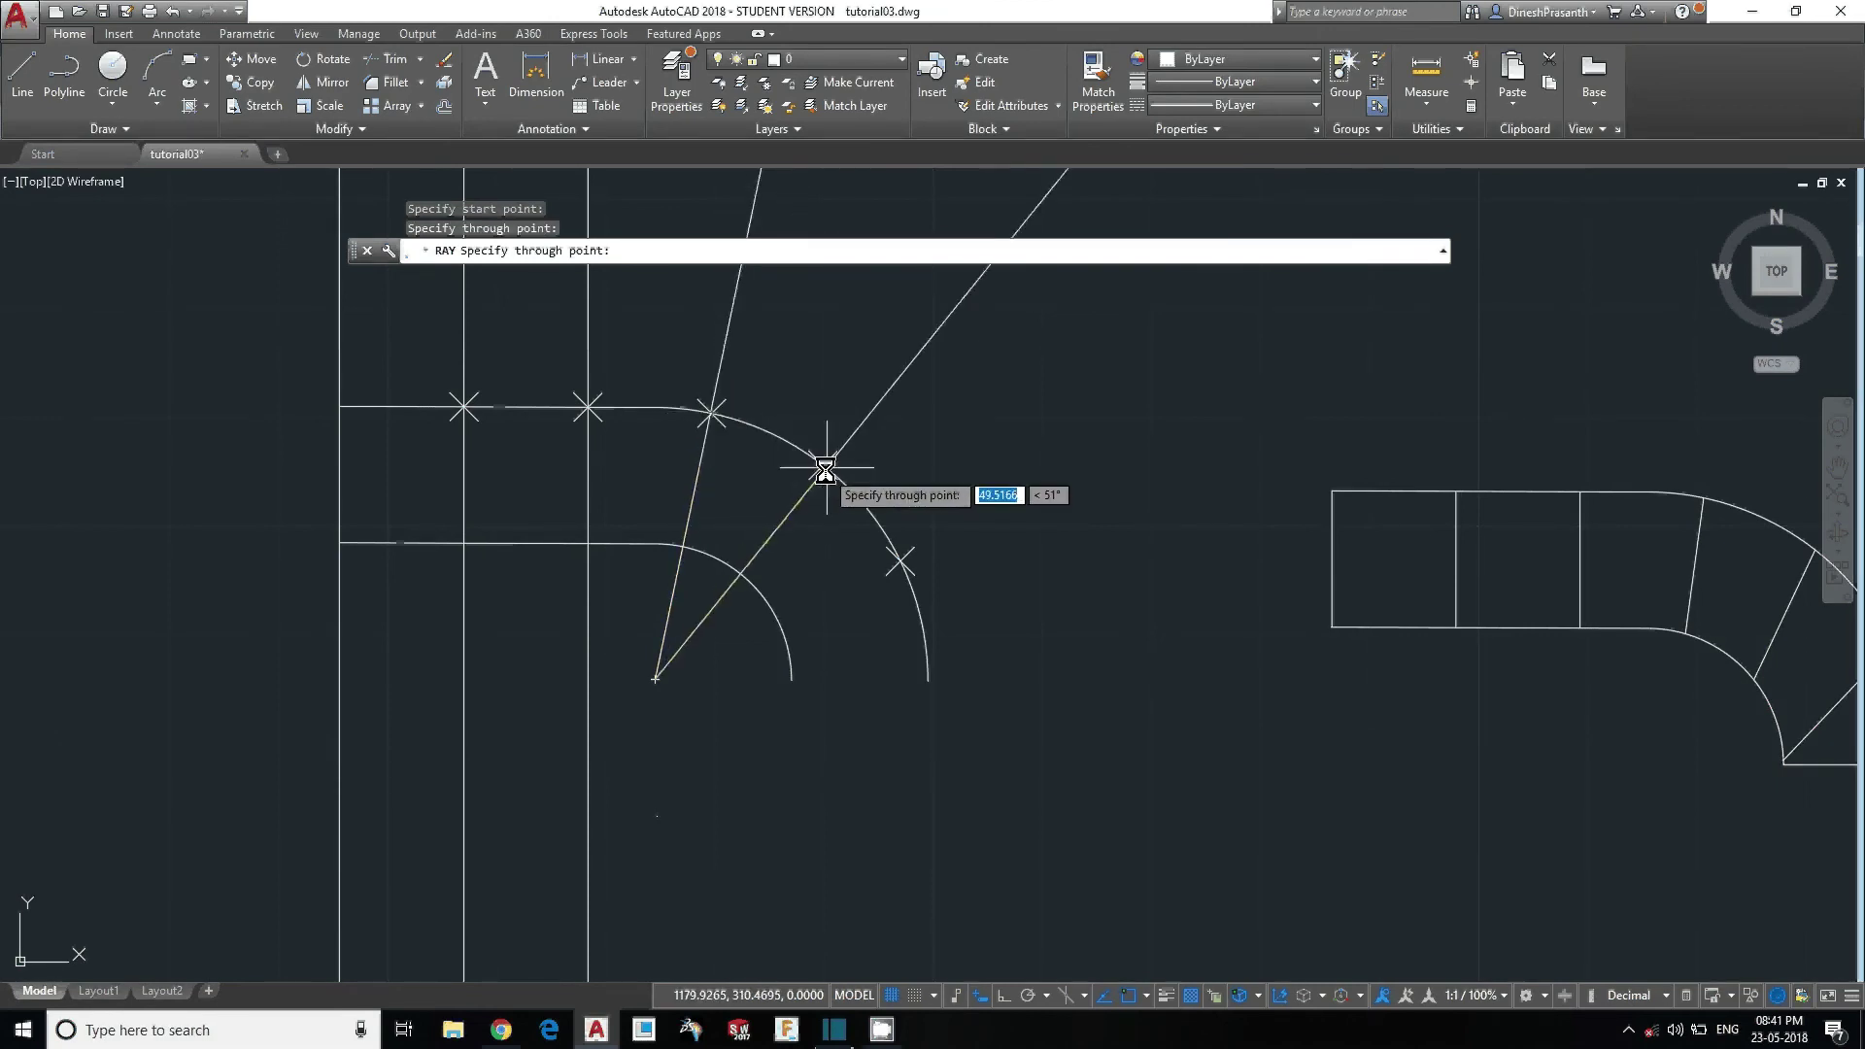
left_click(822, 467)
left_click(908, 565)
key("Escape")
Examine the closing edge at the curved end of the segmented version by selecting it, and clear the selection.
middle_click_drag(992, 612, 802, 566)
middle_click_drag(1095, 672, 919, 617)
left_click(1486, 677)
left_click(1499, 658)
left_click(1507, 660)
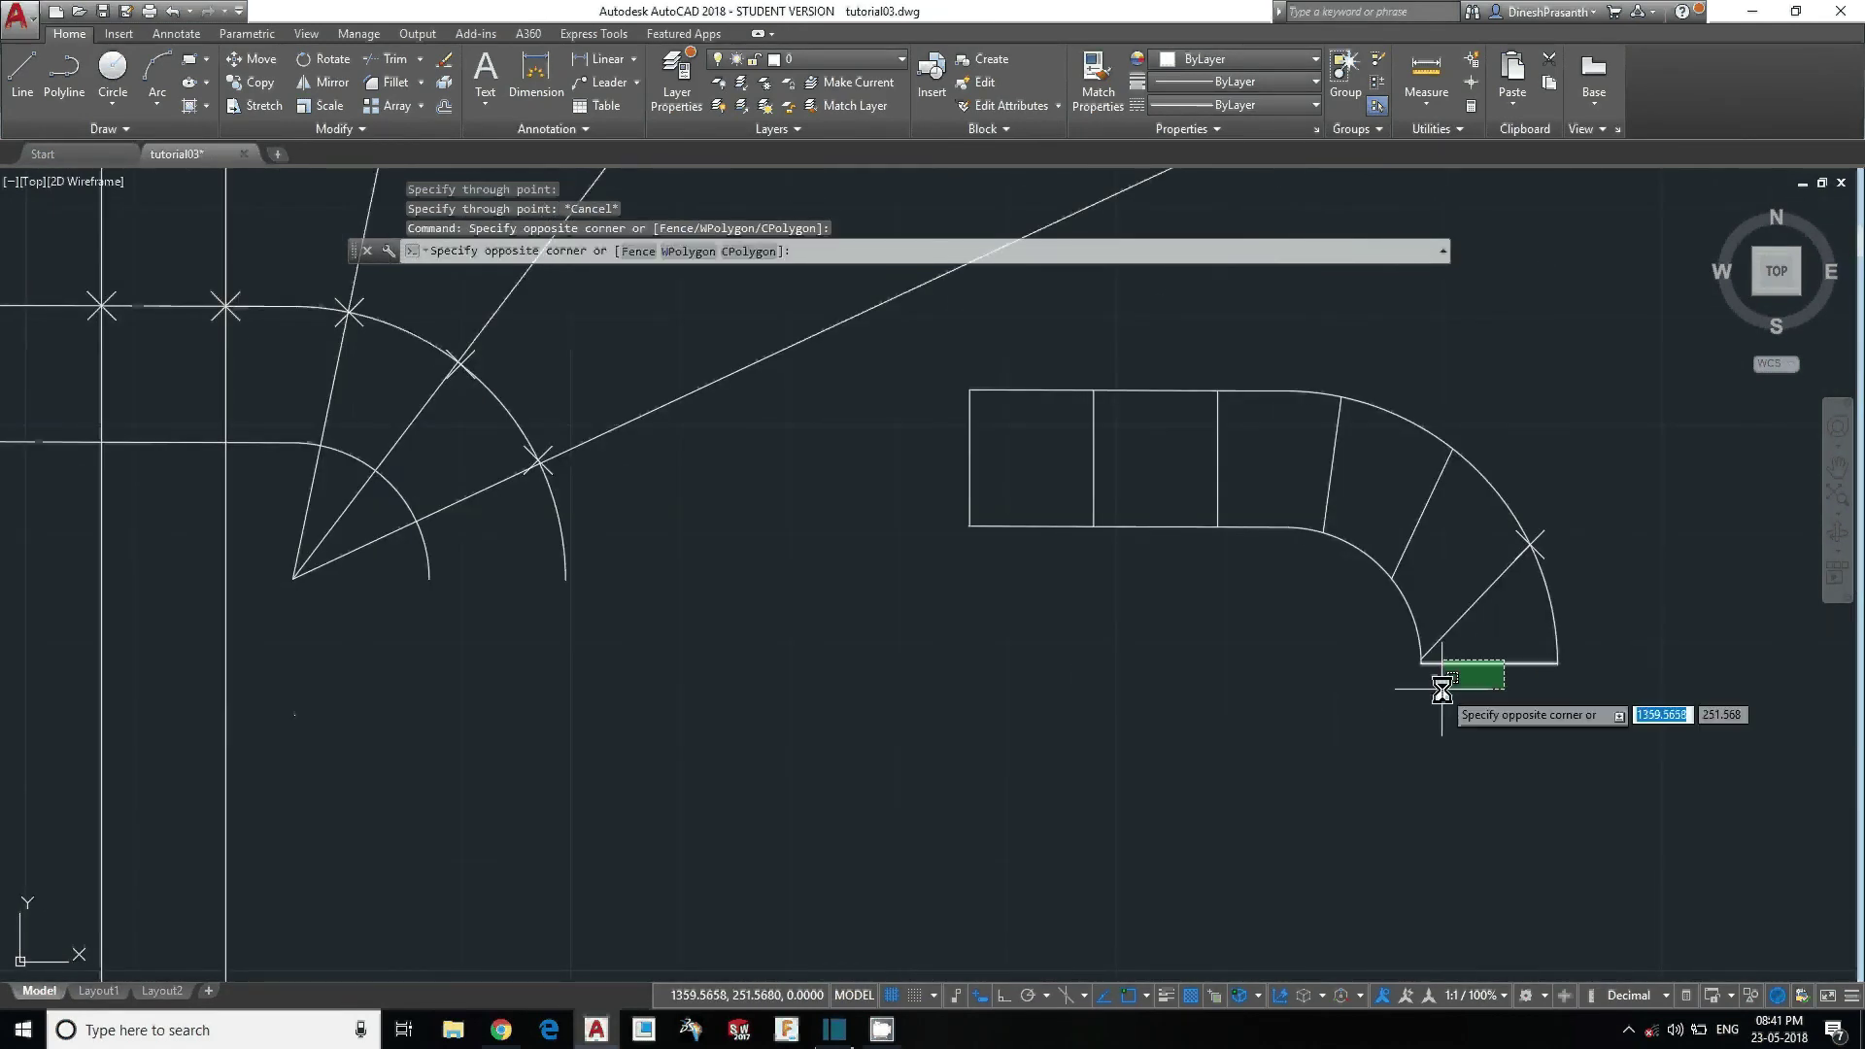
left_click(1441, 689)
key("Escape")
key("Escape")
key("Escape")
Draw a horizontal construction line through the lower end of the curved outline with XLINE.
type("xl")
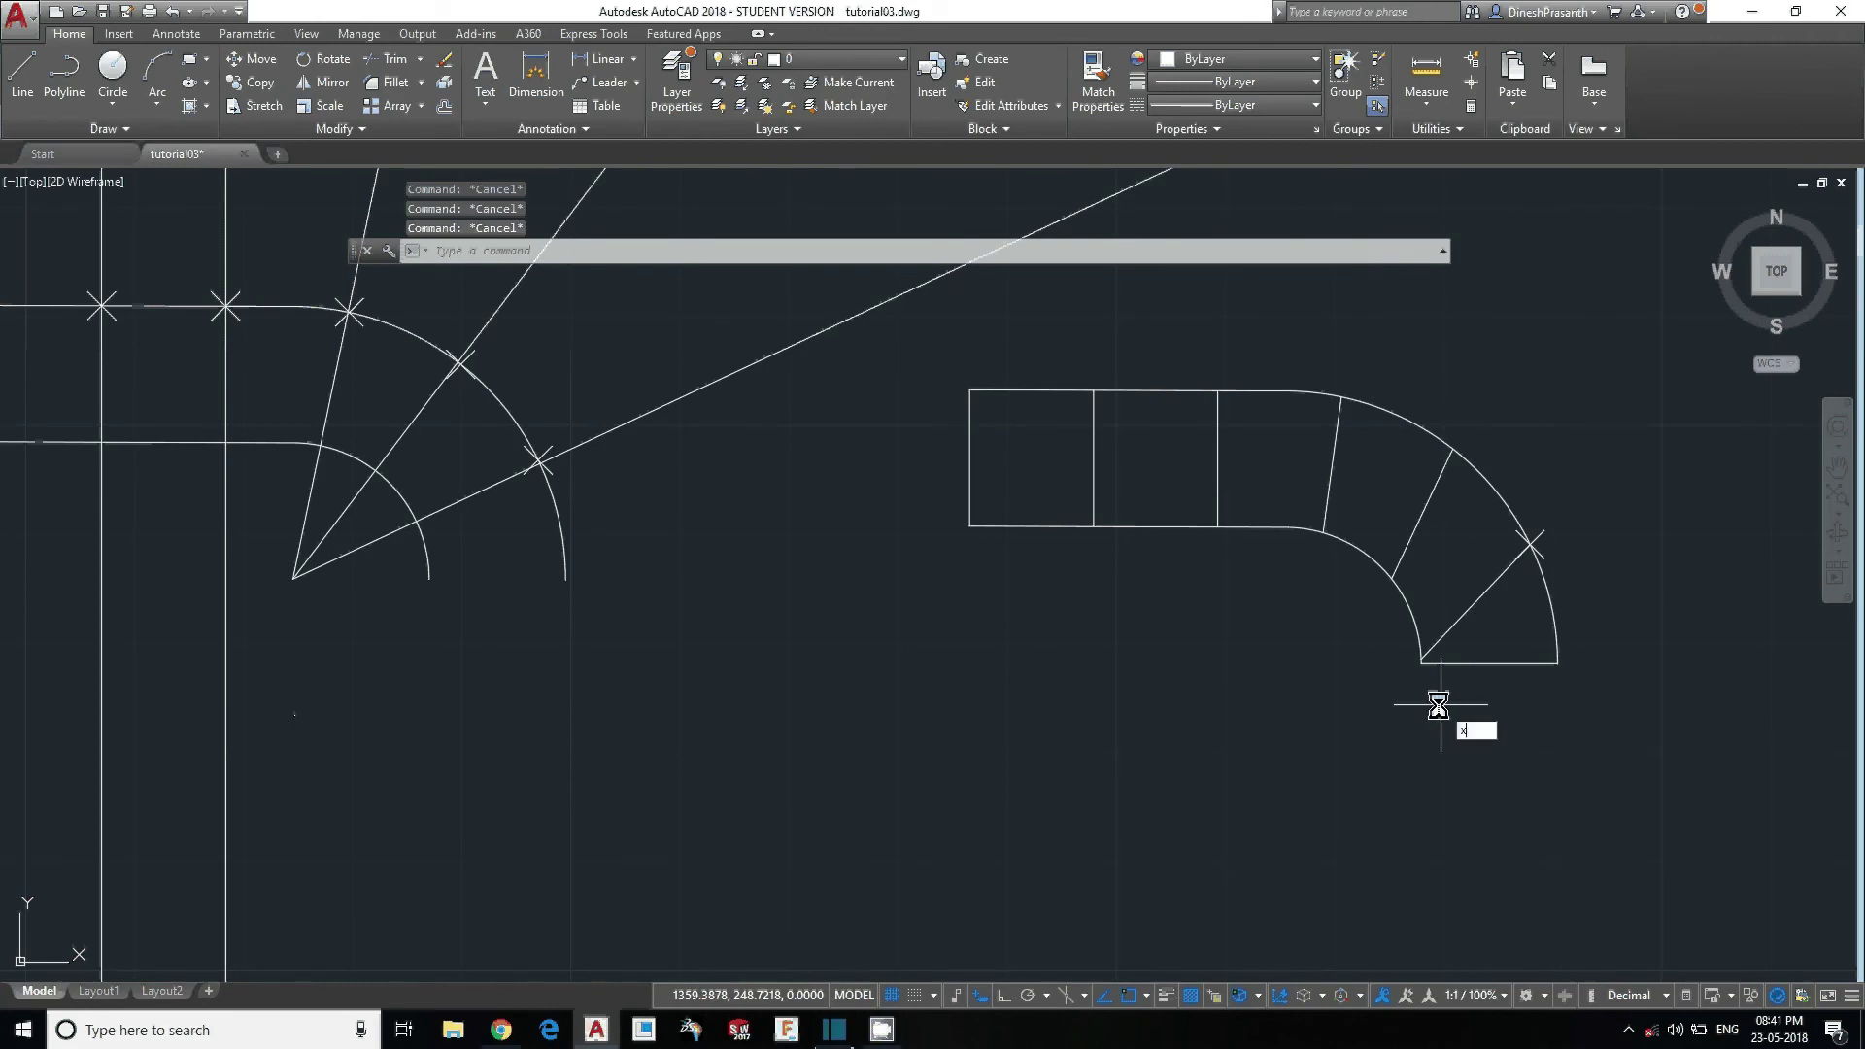
key("Return")
type("h")
key("Return")
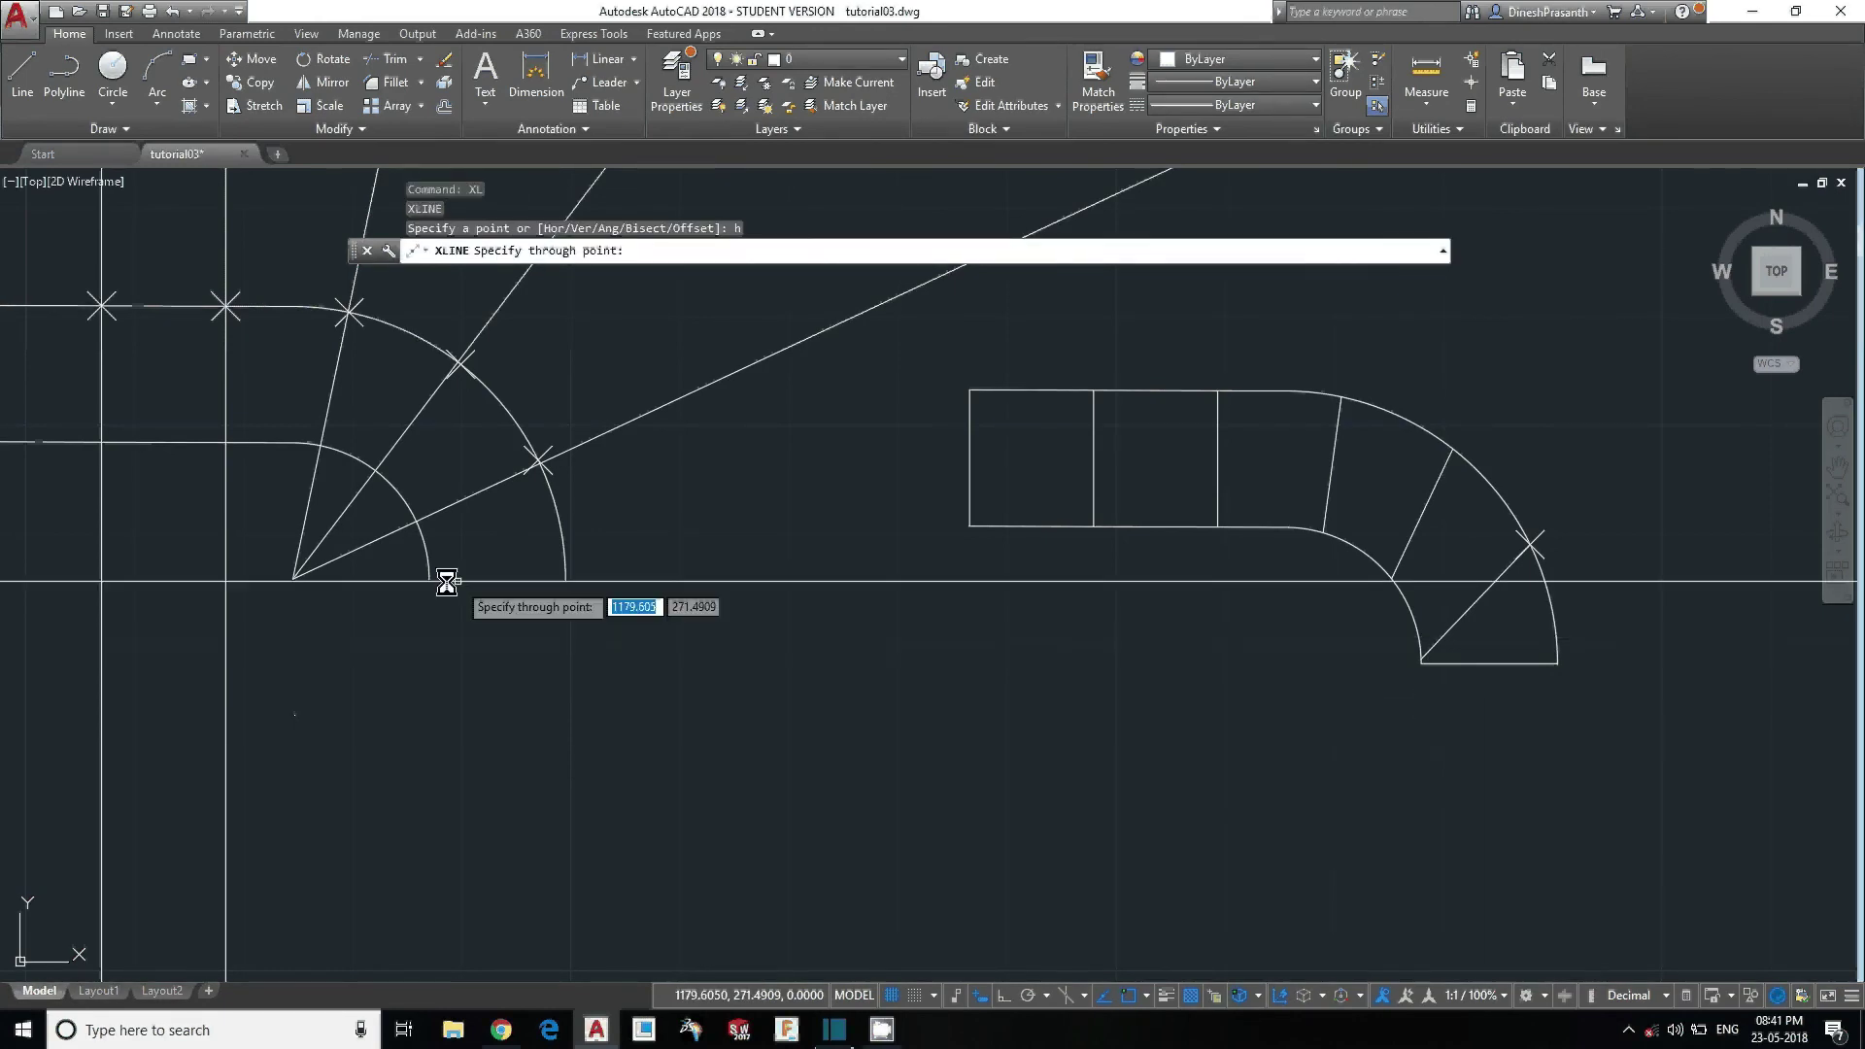
key("Escape")
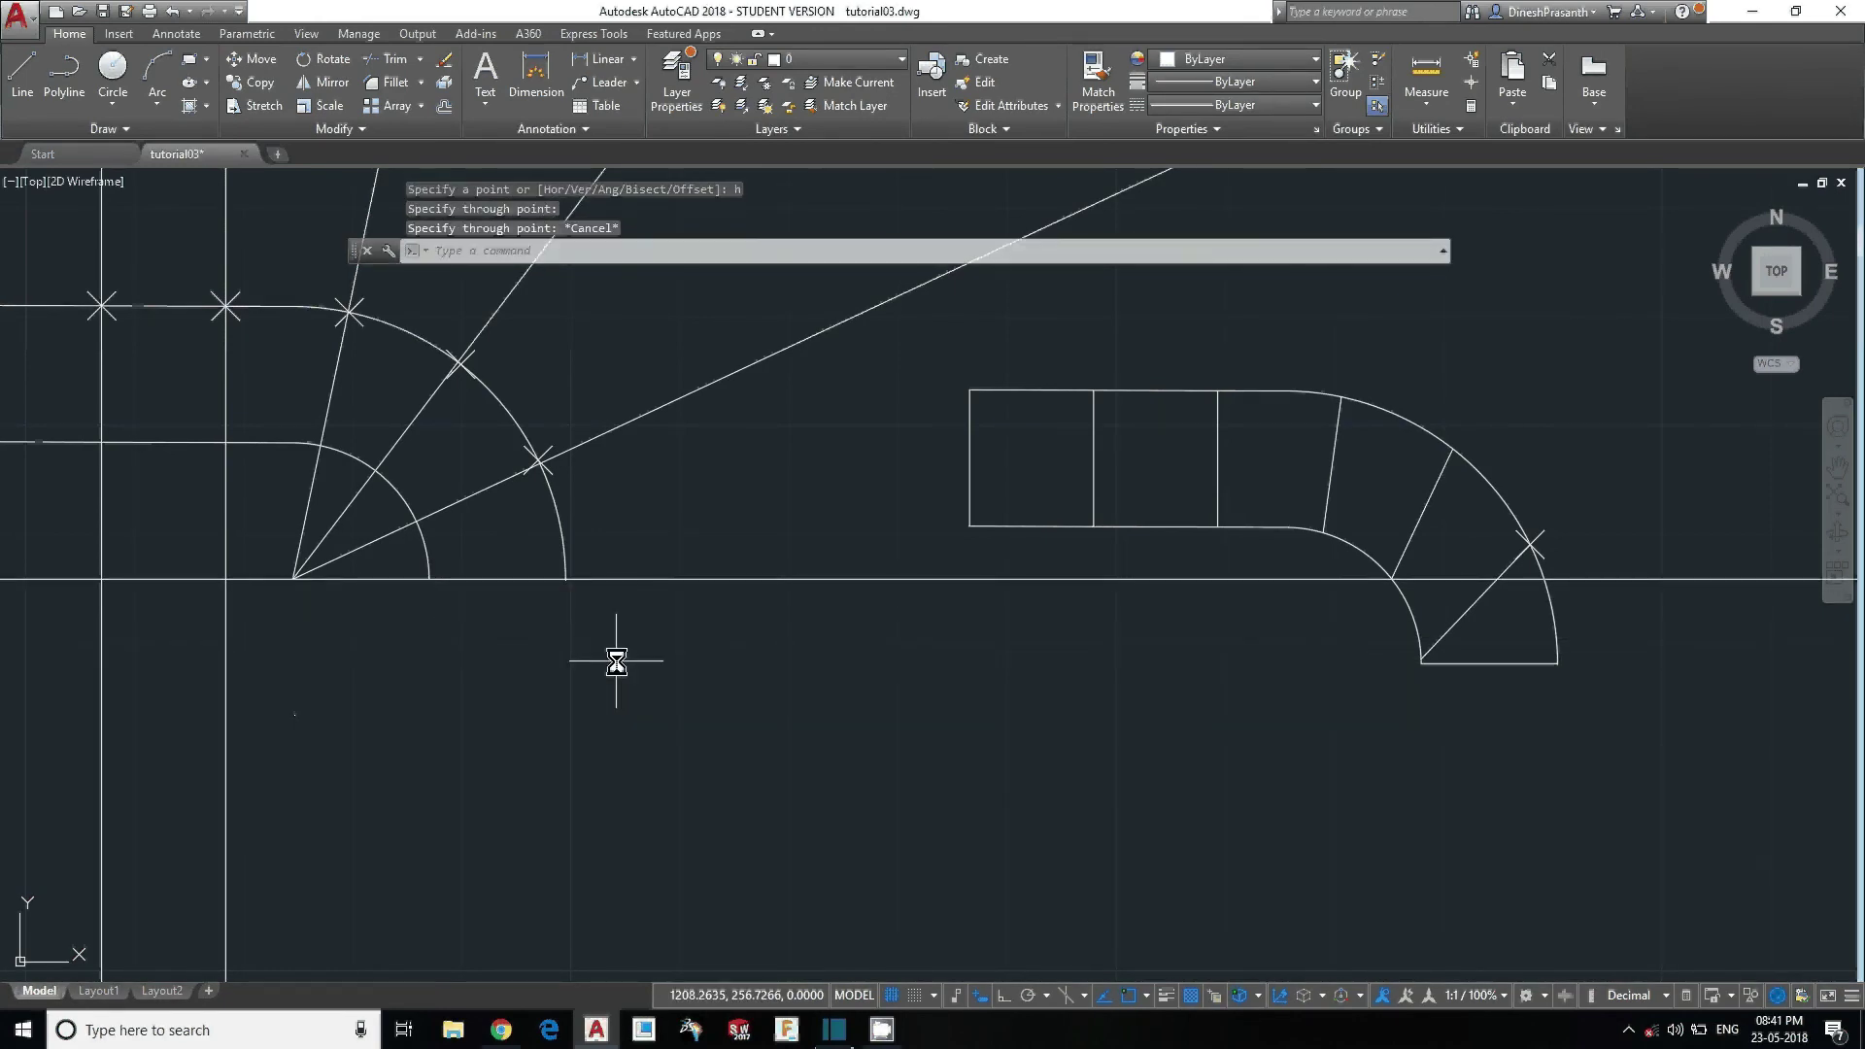
Erase the horizontal construction line that crosses the rectangle in the XLINE example.
scroll(646, 634, "down", 5)
scroll(642, 636, "up", 3)
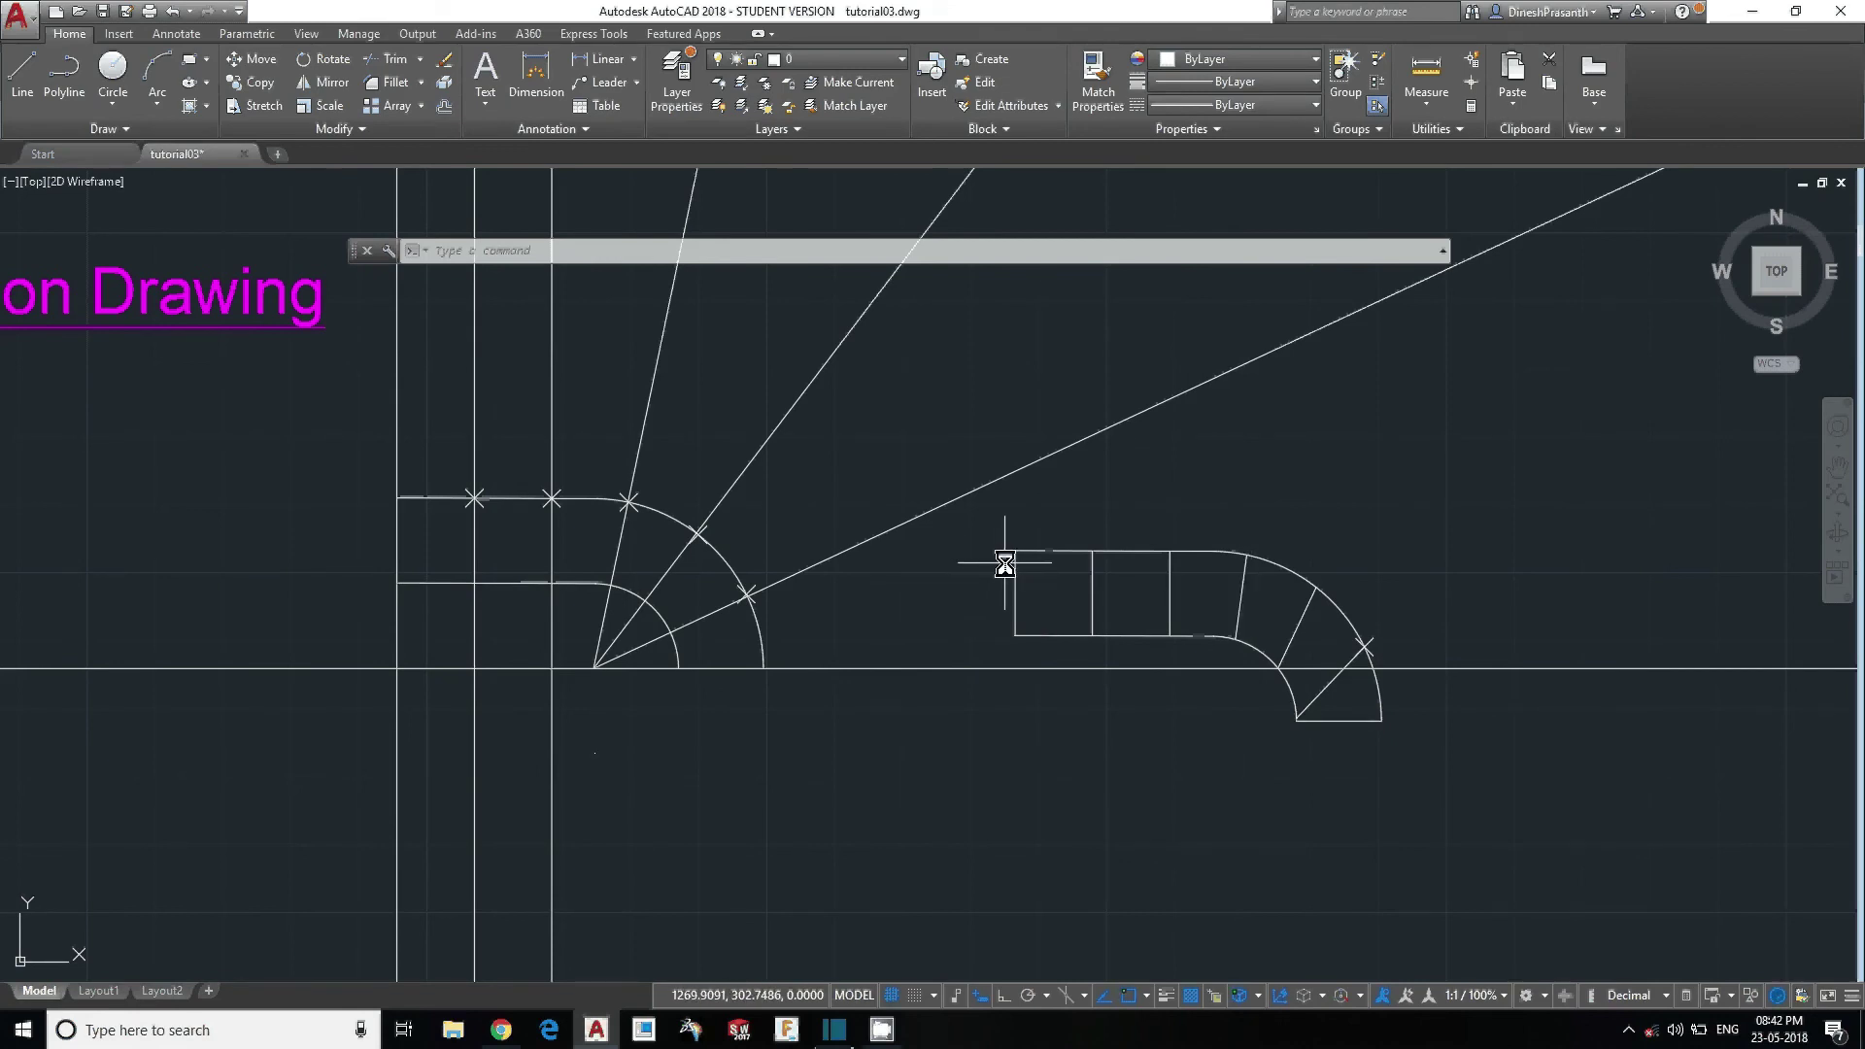
scroll(1133, 651, "down", 2)
scroll(1004, 666, "right", 4)
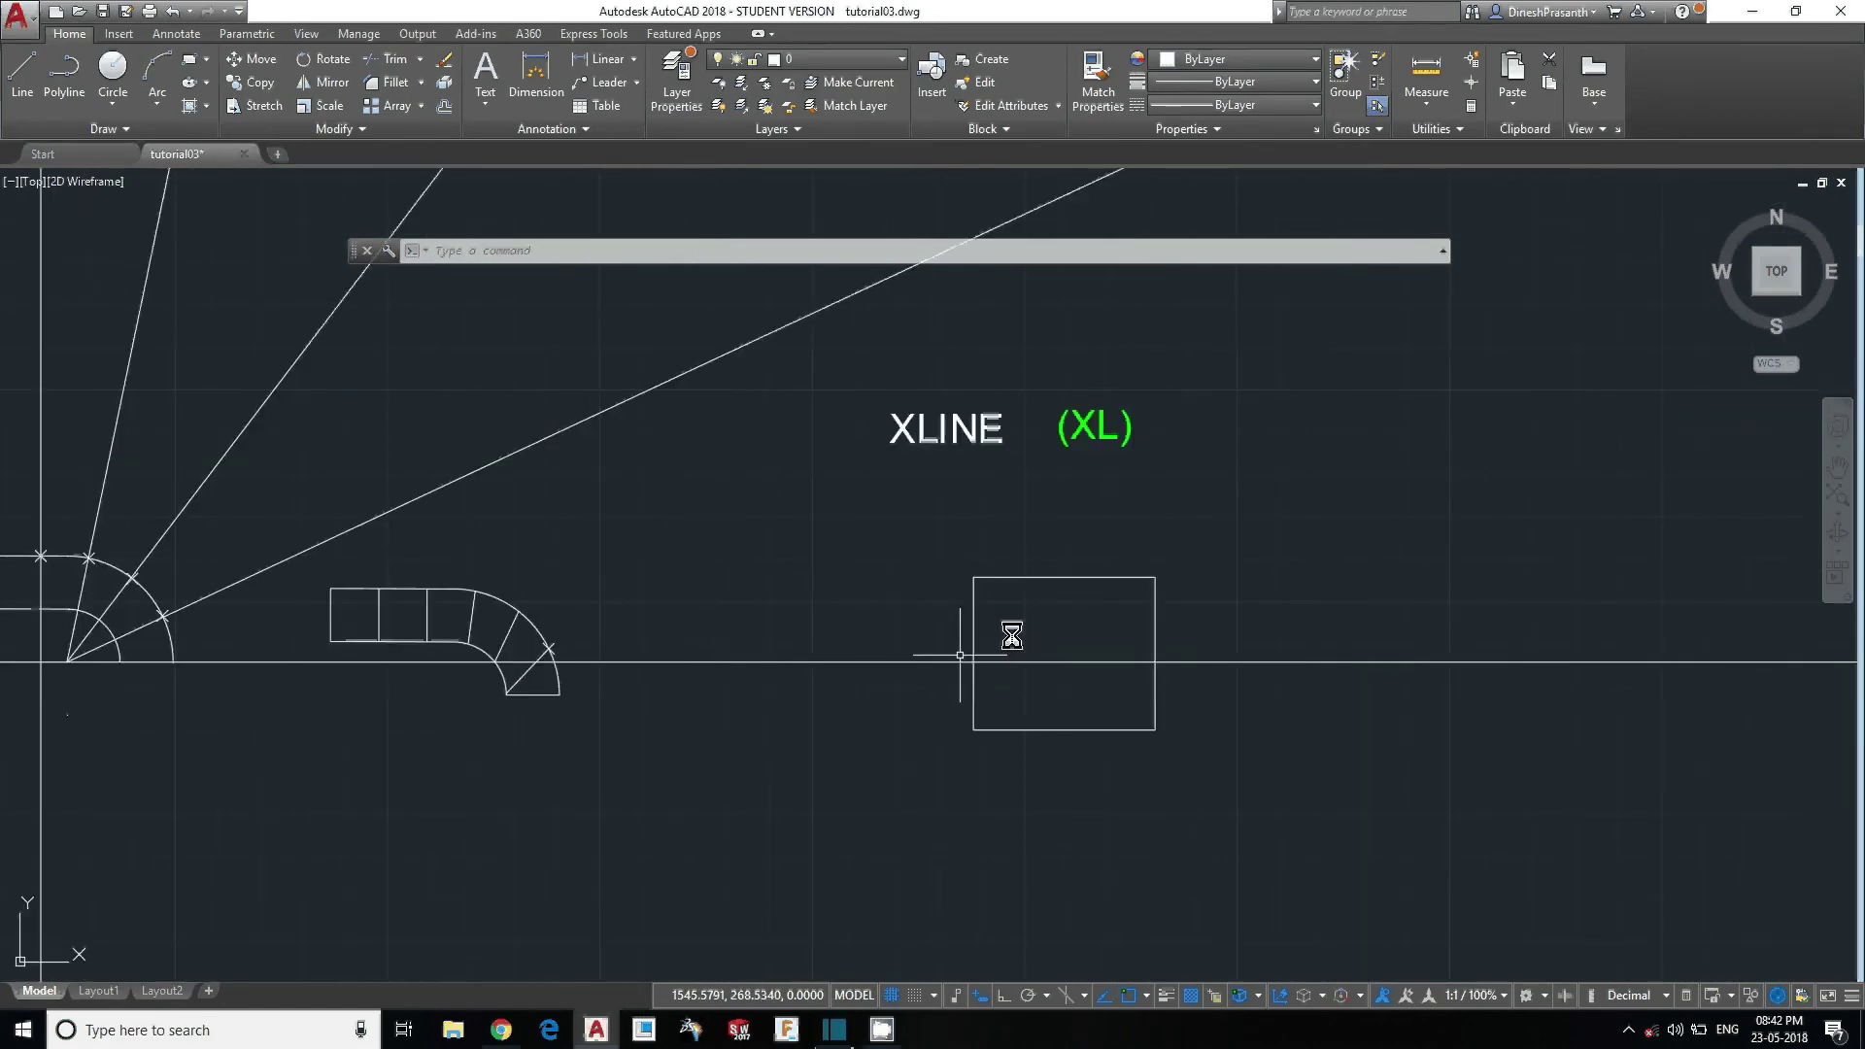
middle_click_drag(1269, 708, 1010, 783)
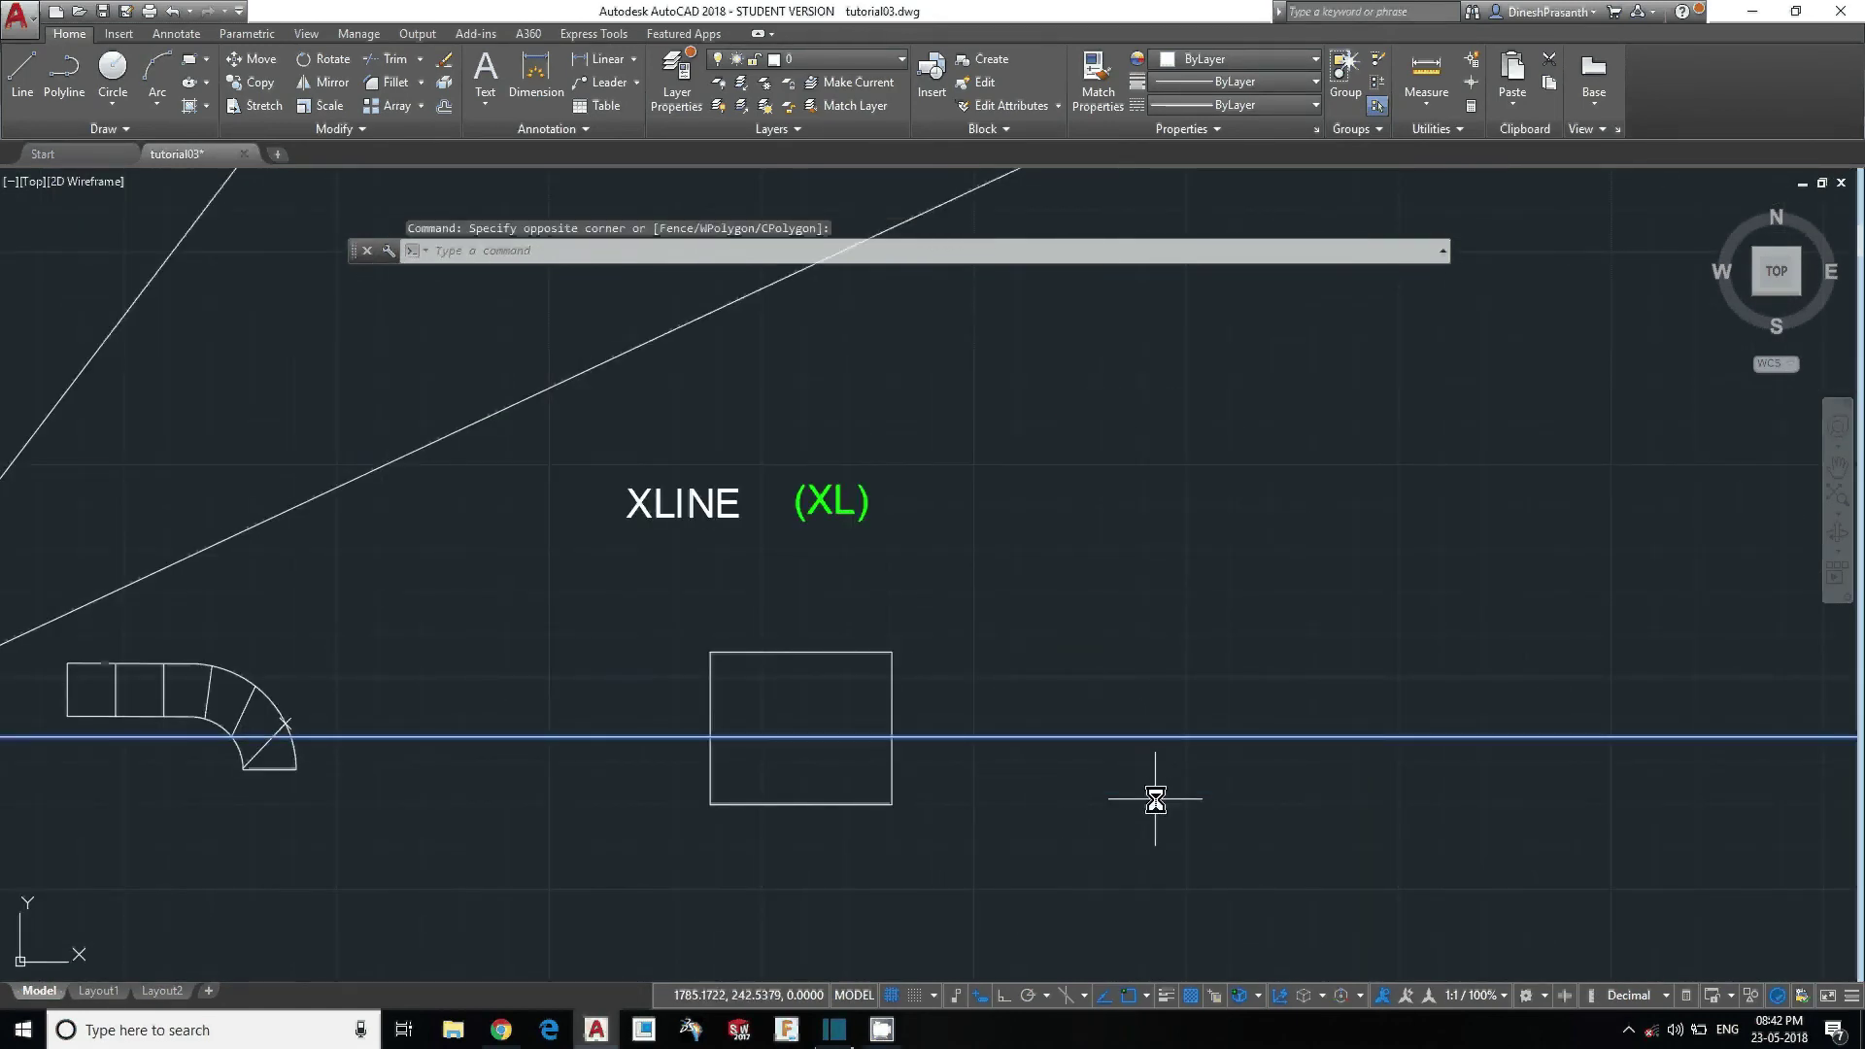
type("e")
key("Return")
Draw two horizontal construction lines along the upper and lower edges of the rectangle in the XLINE example.
middle_click_drag(858, 708, 908, 624)
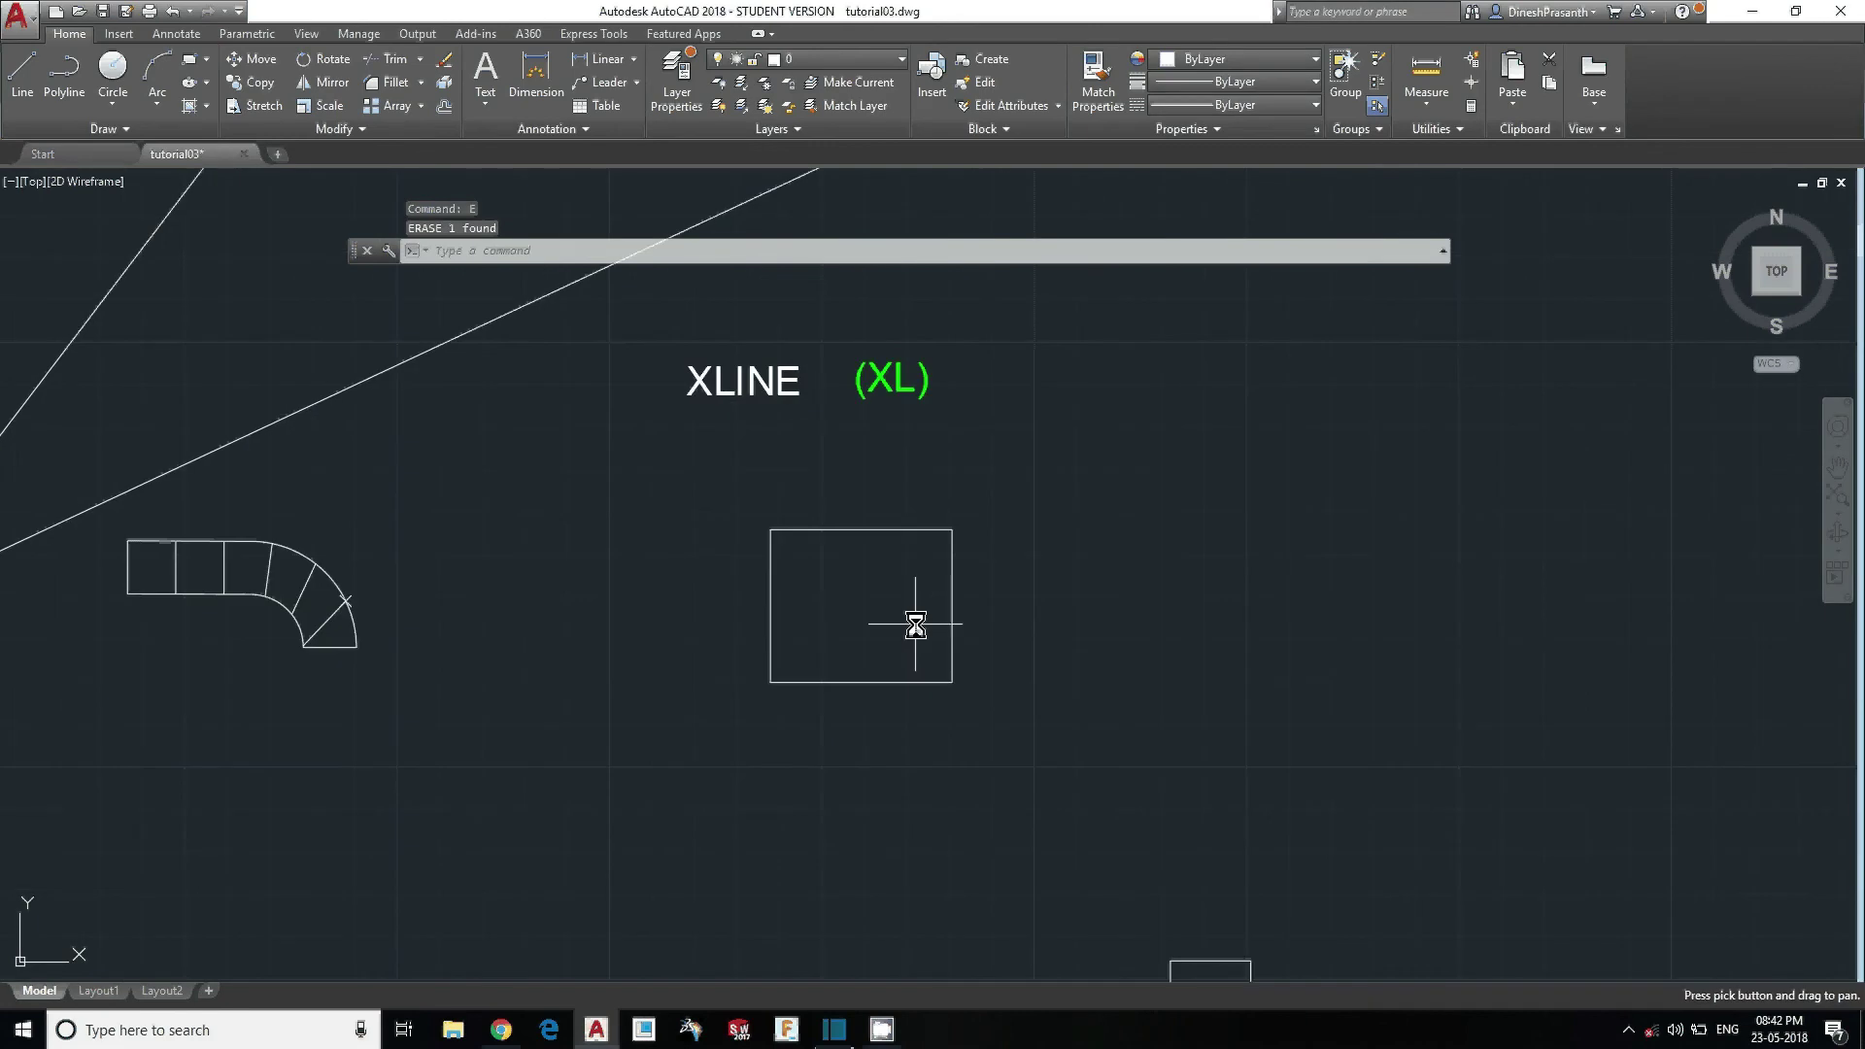
scroll(953, 638, "up", 2)
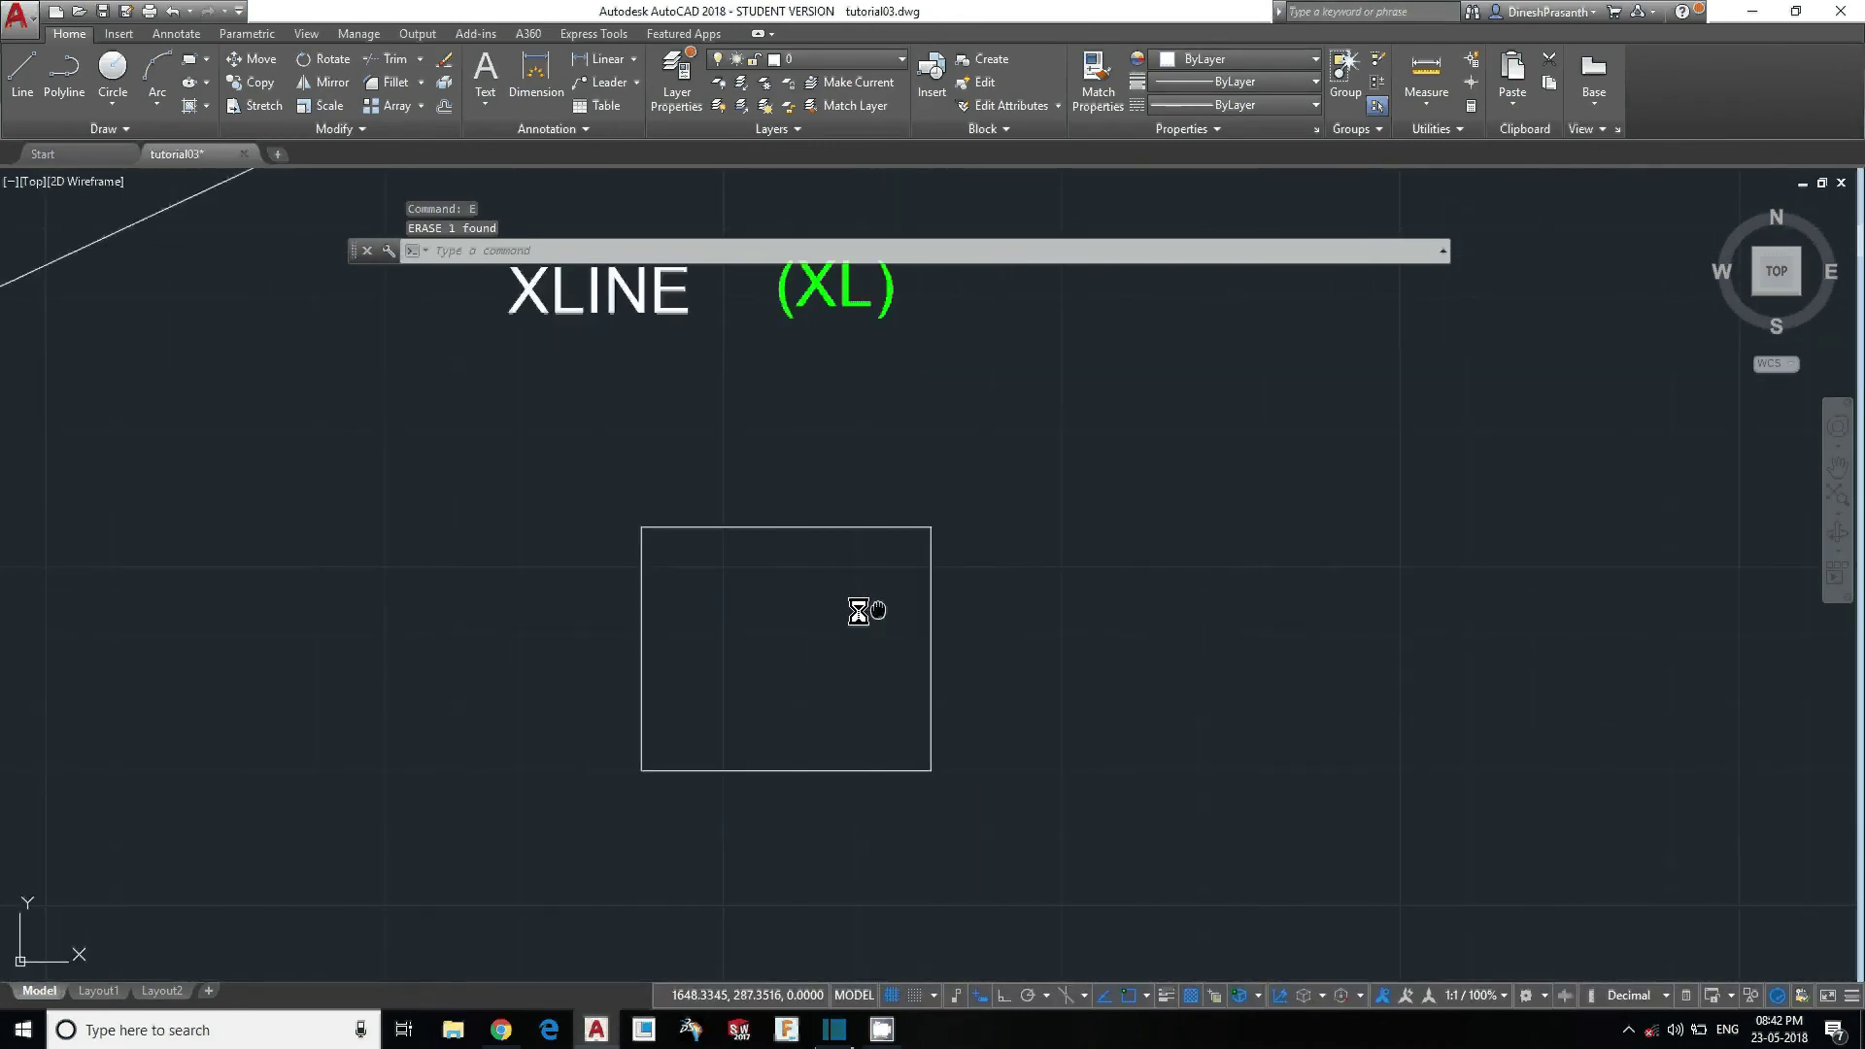
scroll(875, 602, "right", 1)
scroll(902, 533, "down", 2)
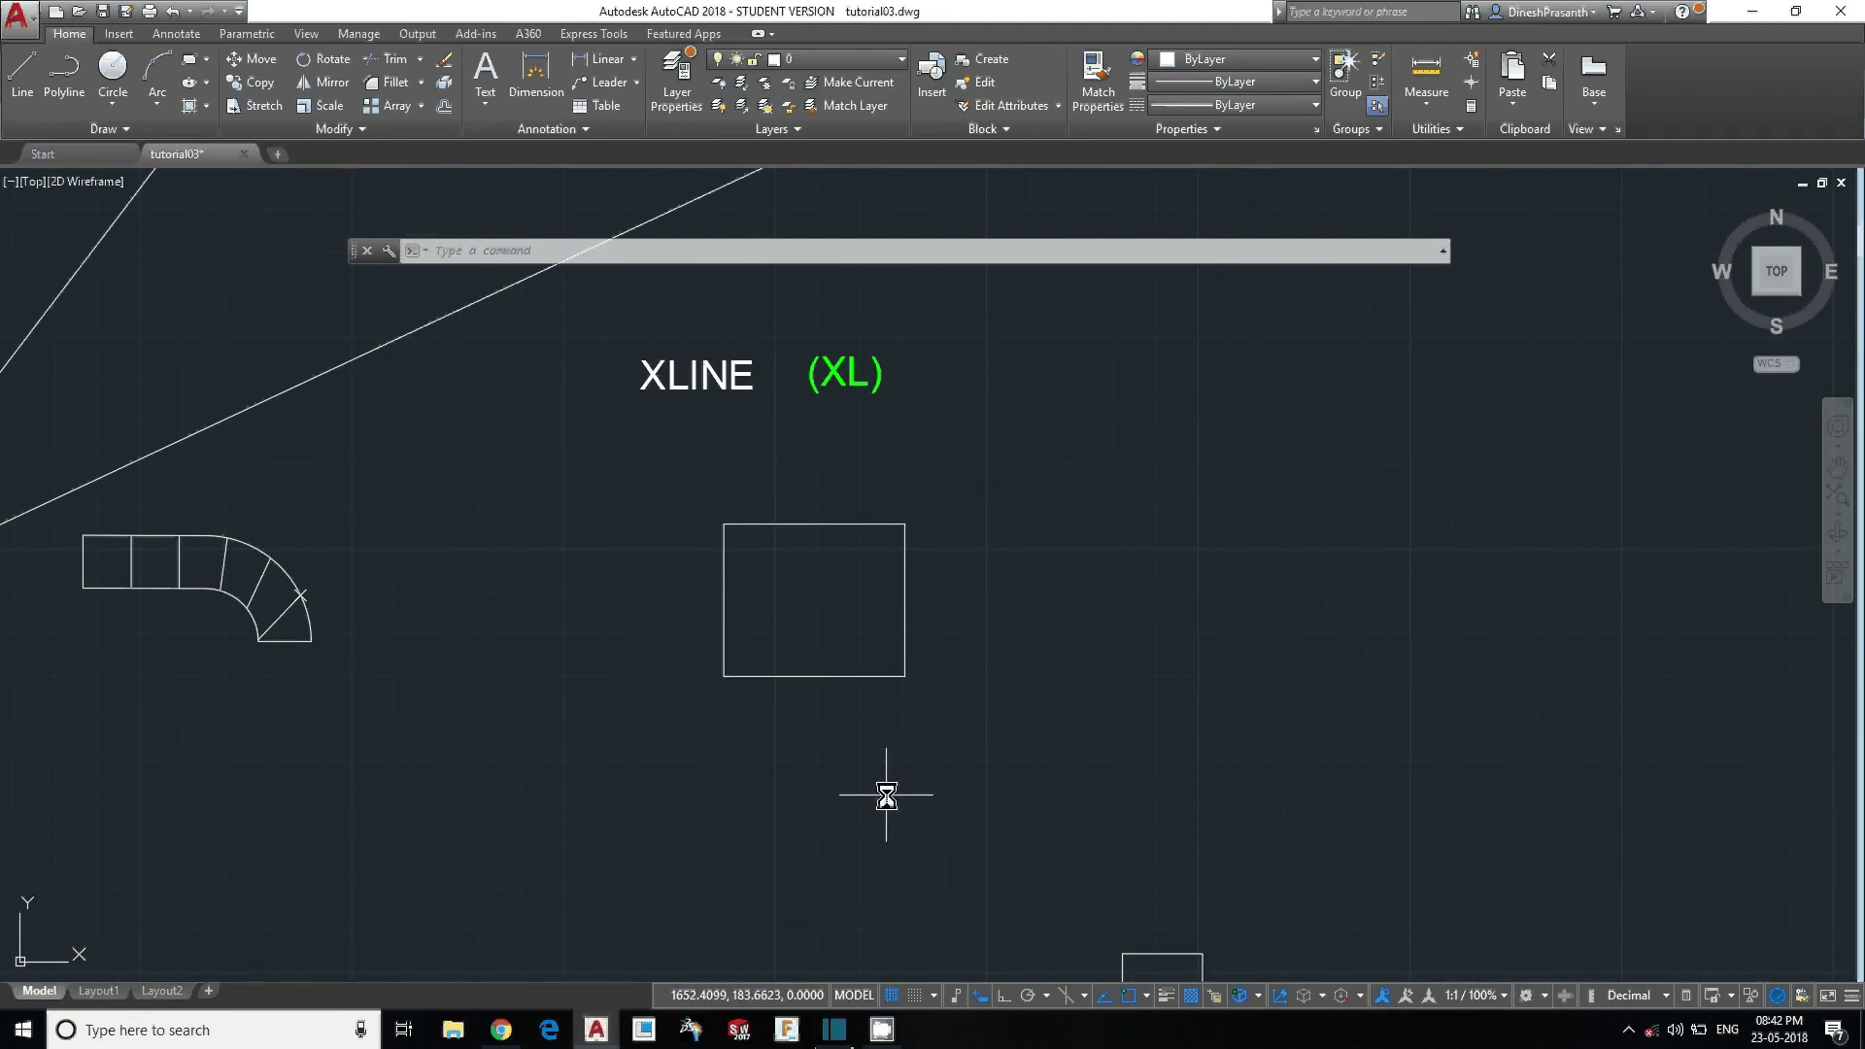
key("Escape")
key("Escape")
key("Escape")
type("Xl")
key("Return")
type("h")
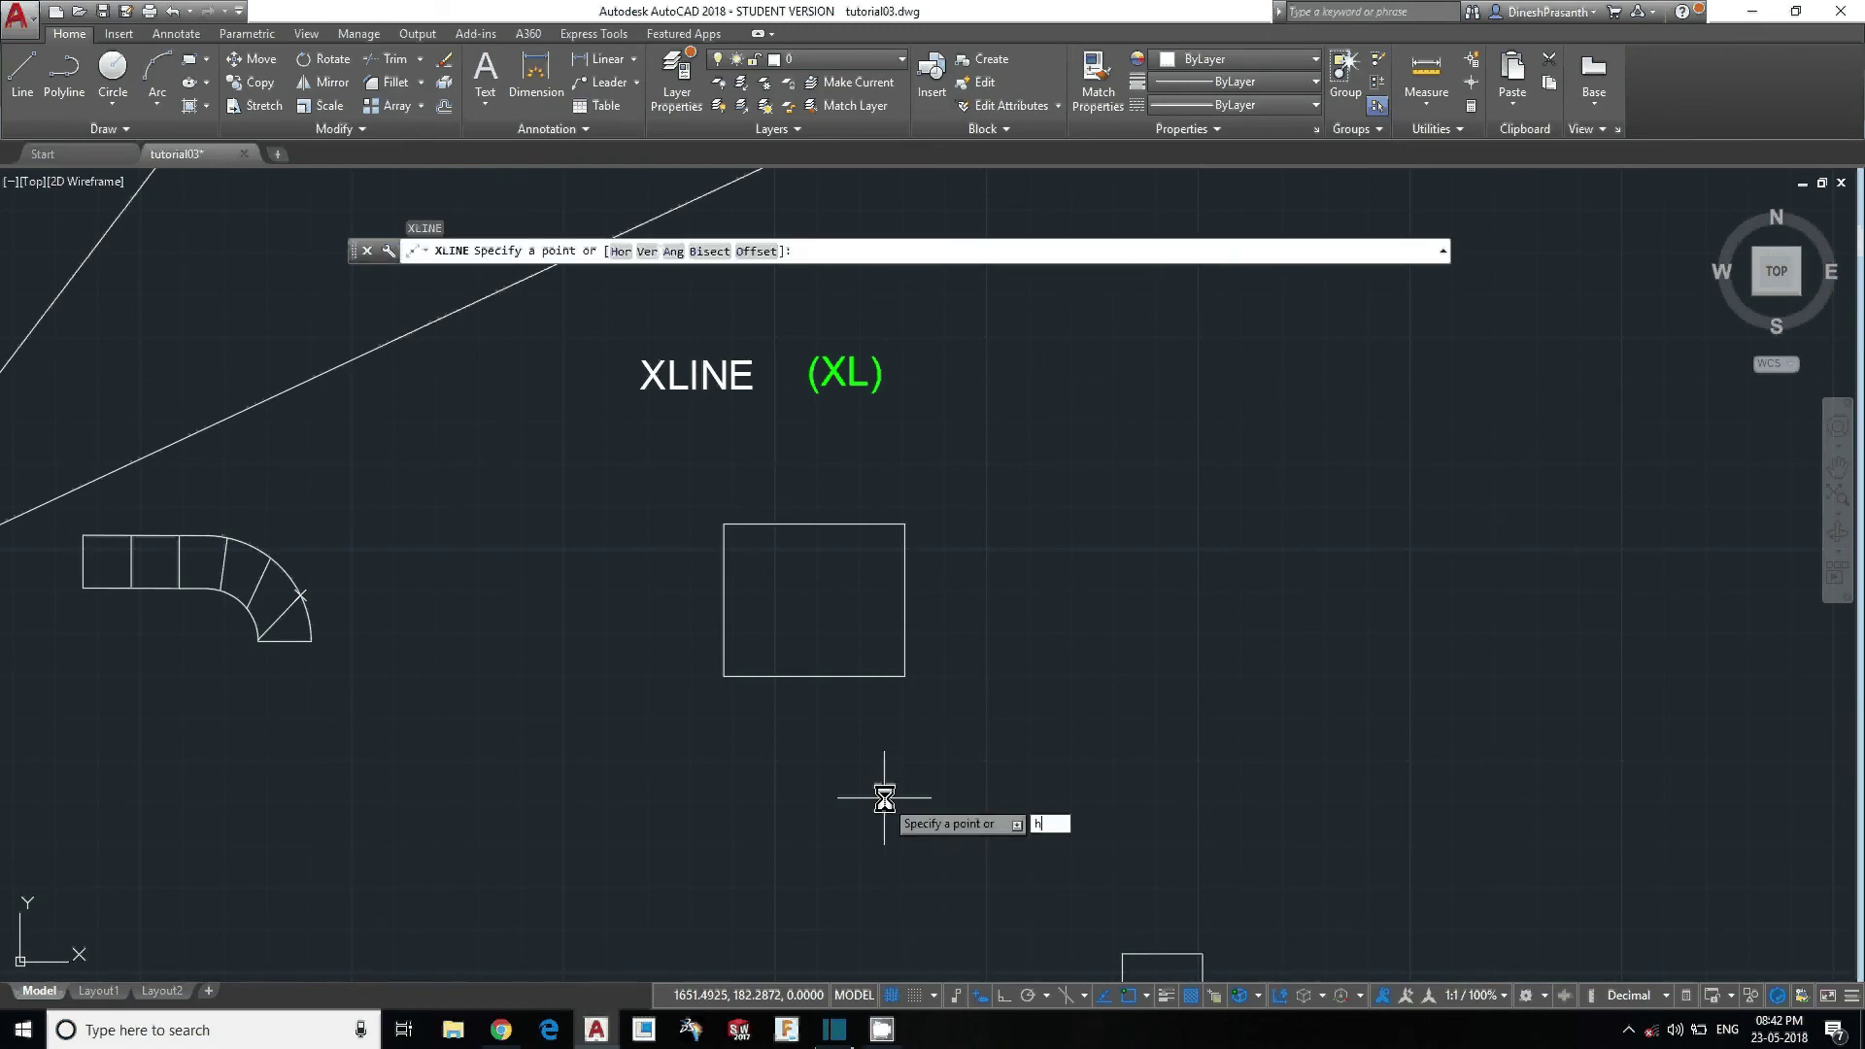
key("Return")
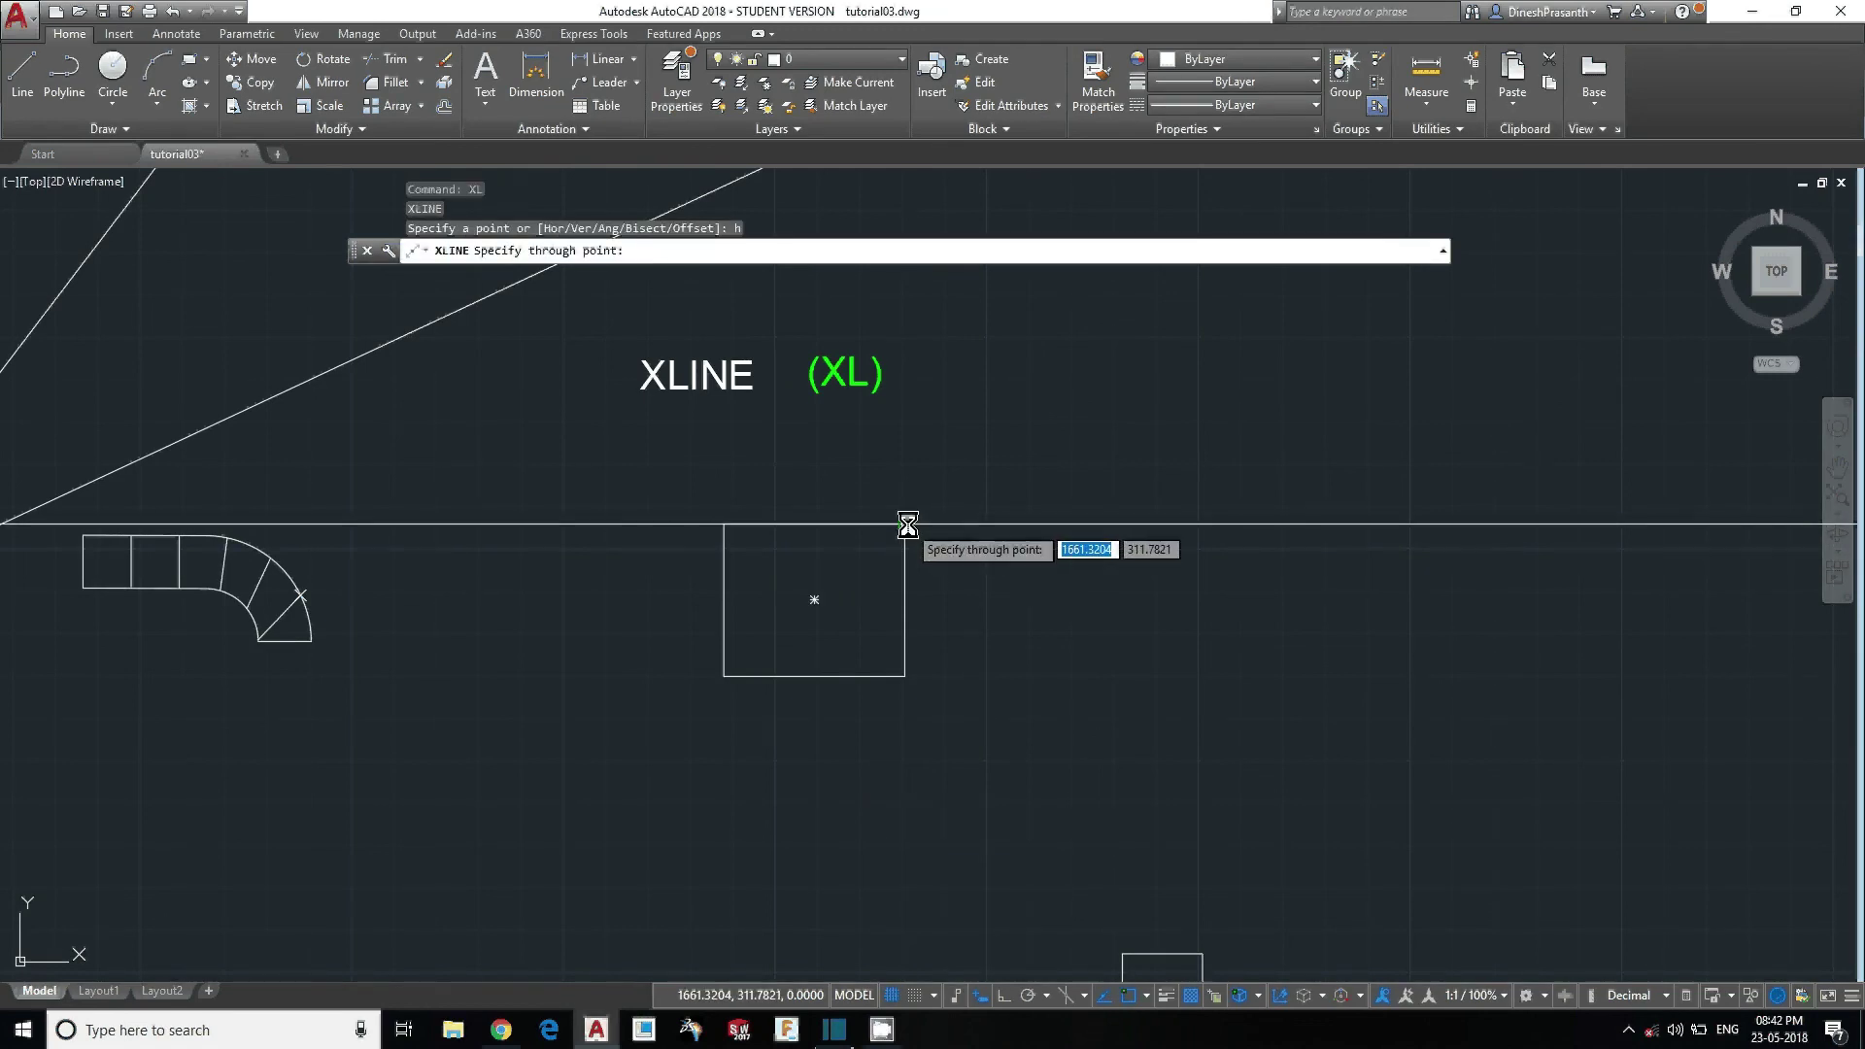
left_click(906, 524)
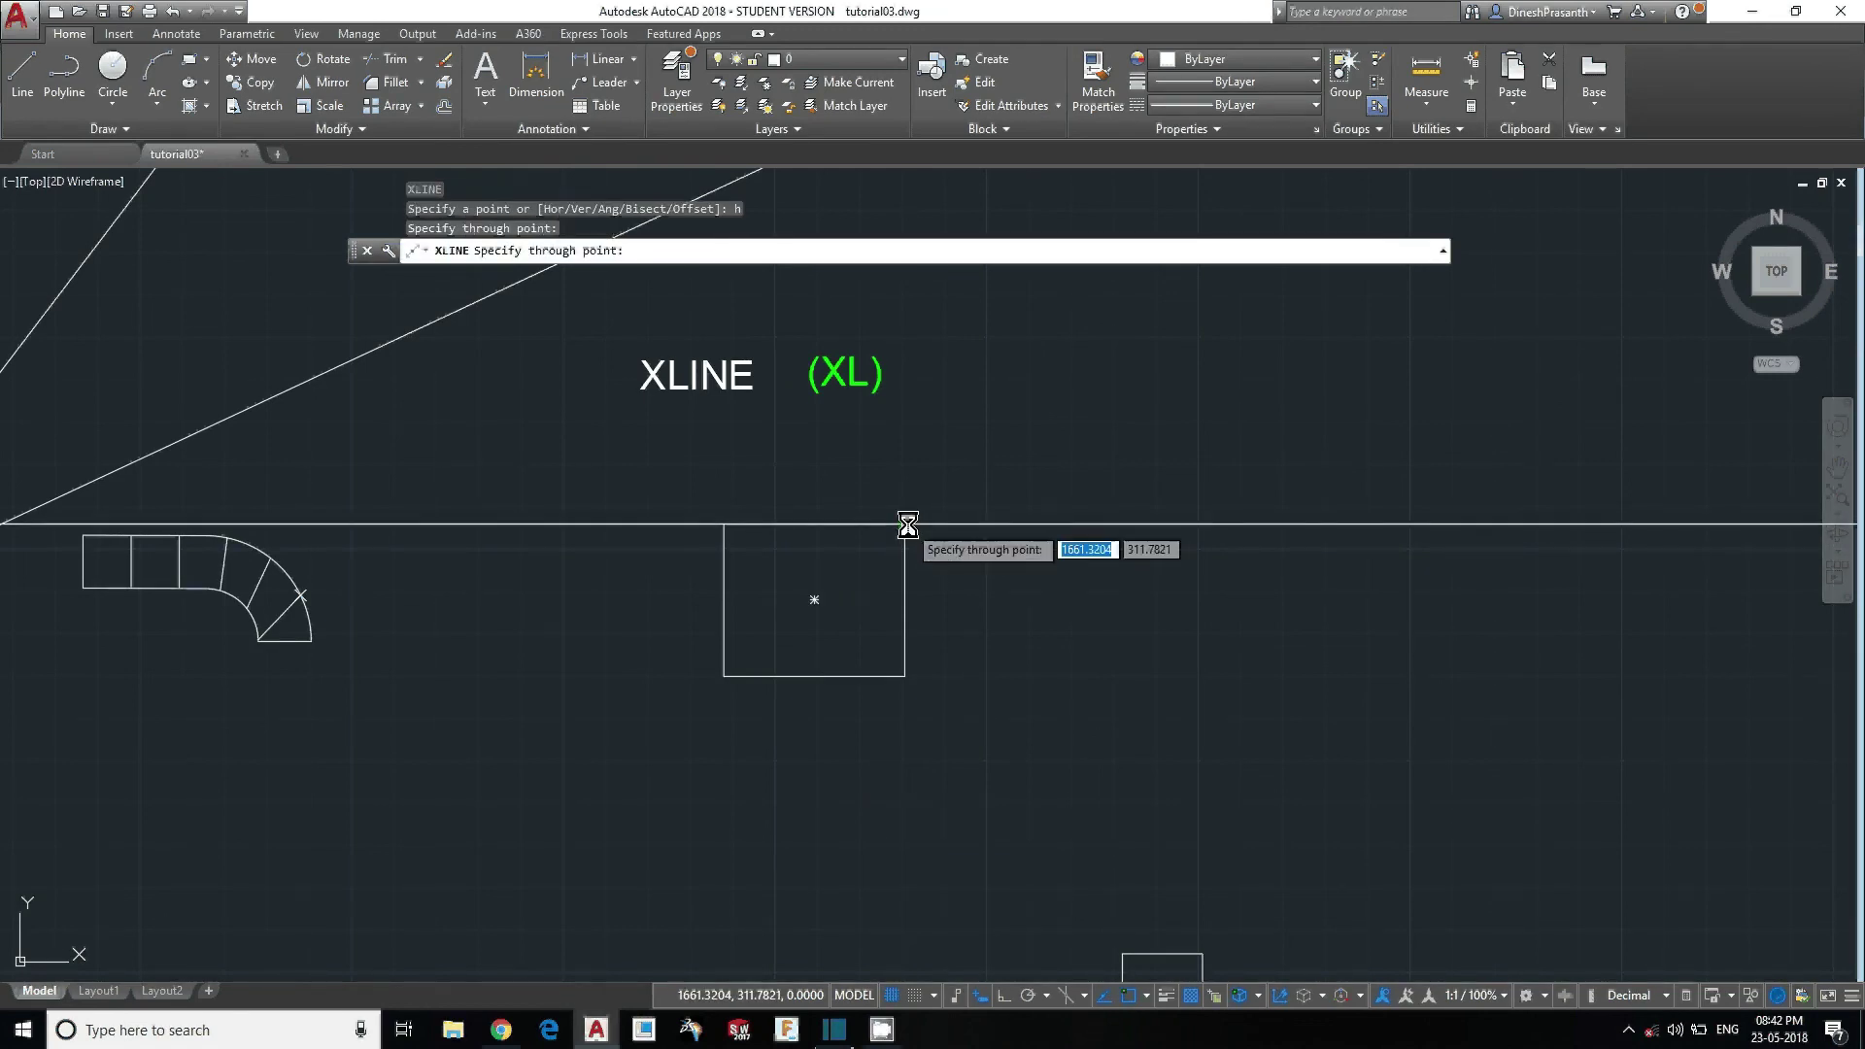
left_click(903, 676)
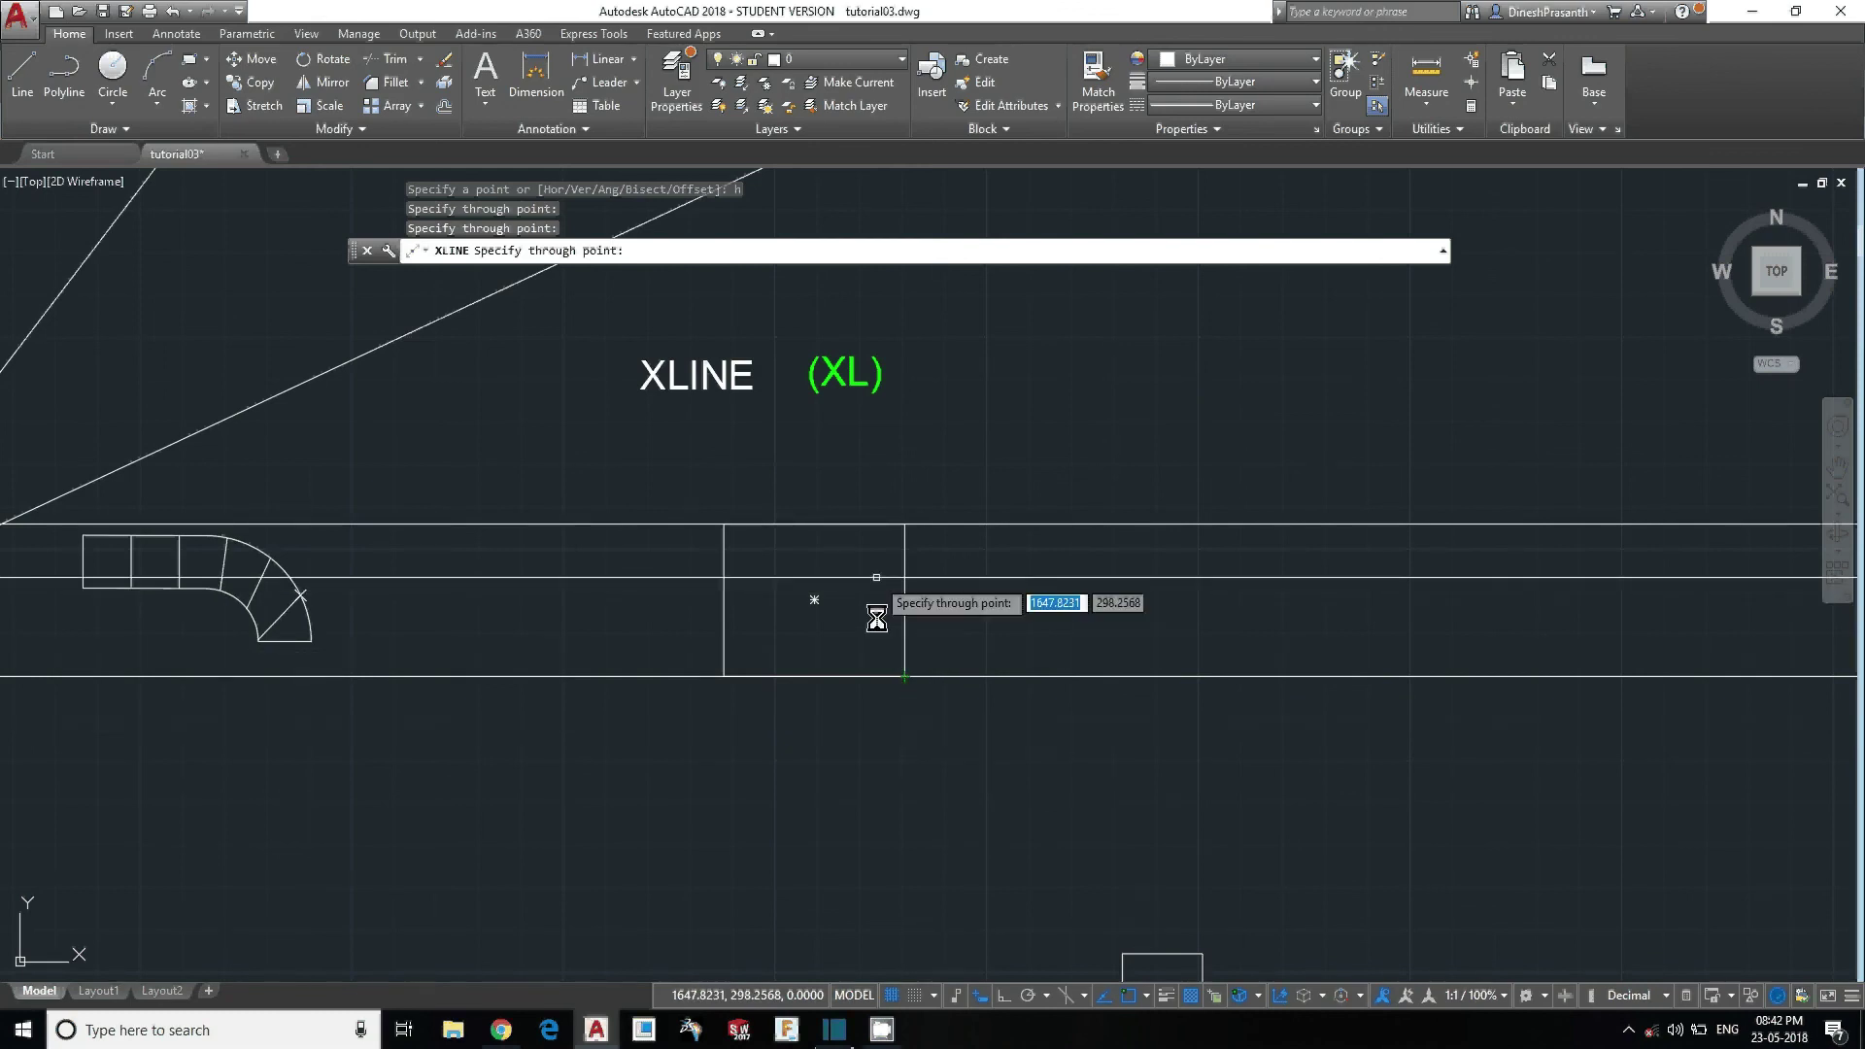
key("Escape")
key("Escape")
key("Escape")
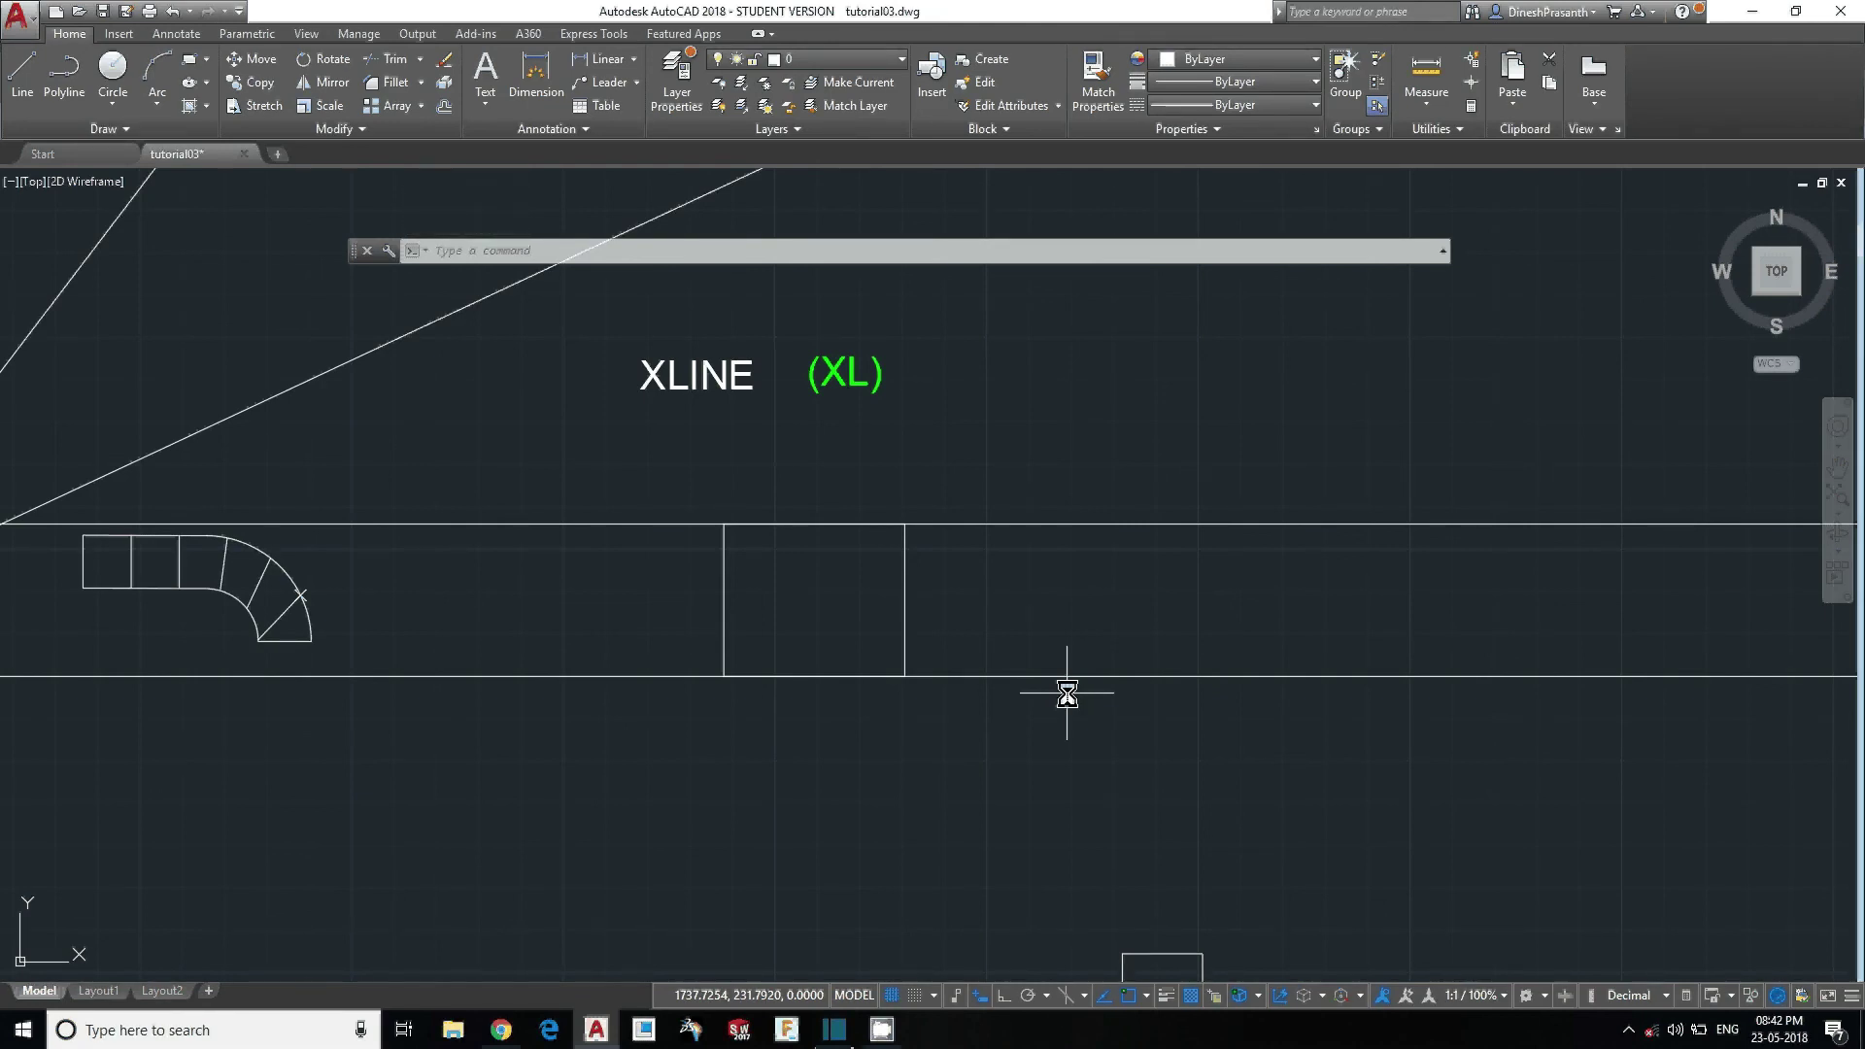
Draw a vertical construction line with XLINE through a point to the right of the example rectangle.
key("Escape")
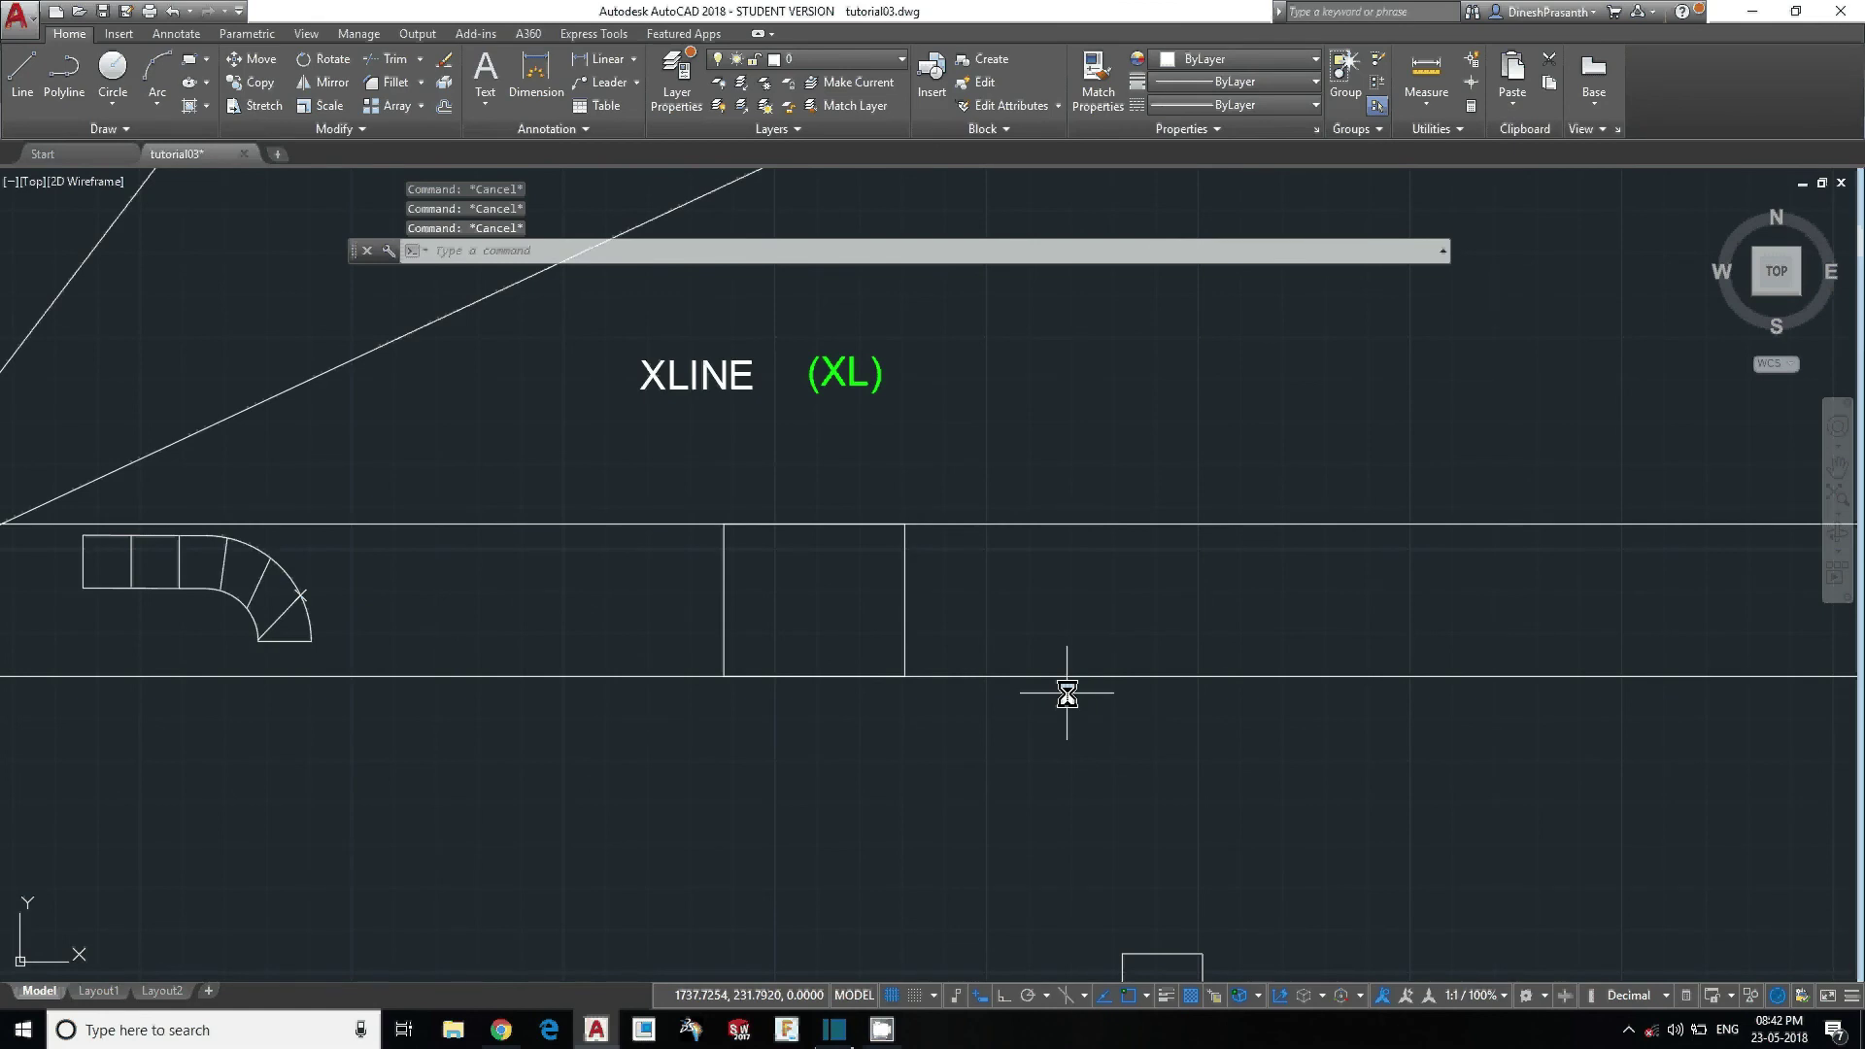
type("xl")
key("Return")
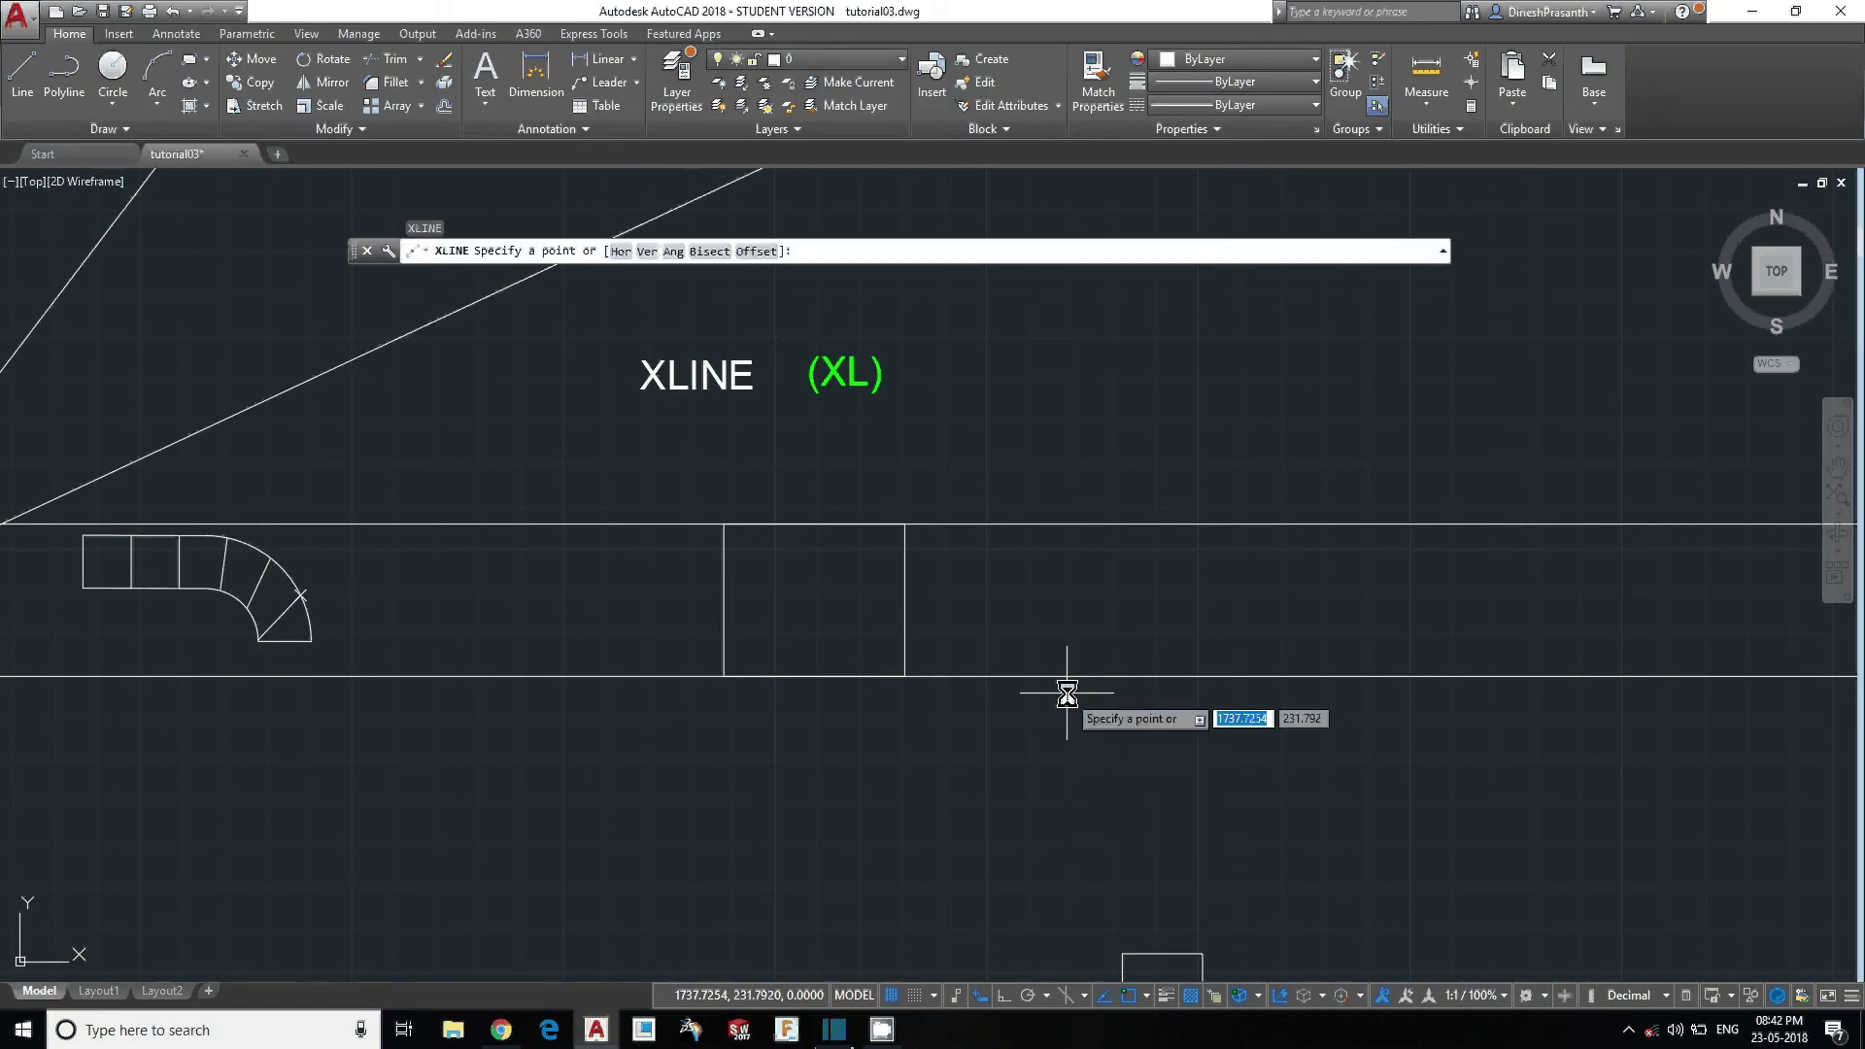
type("v")
key("Return")
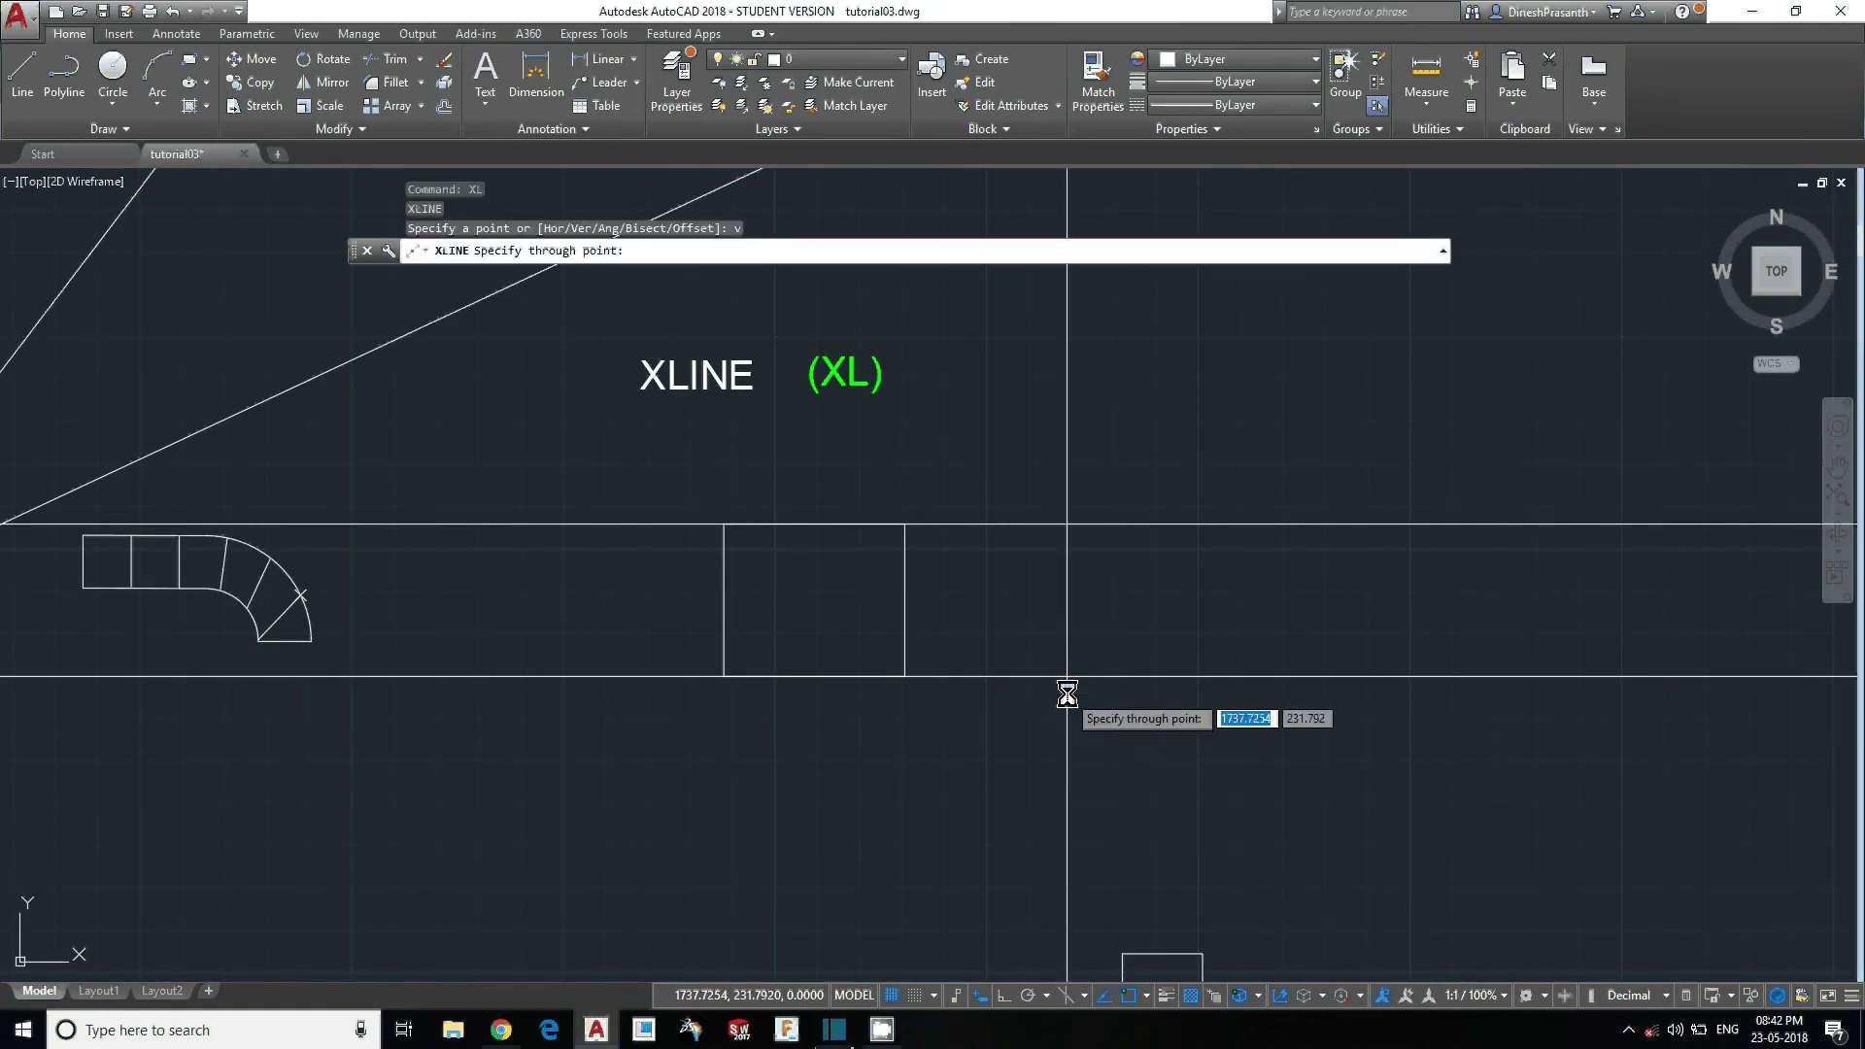
left_click(1191, 610)
key("Escape")
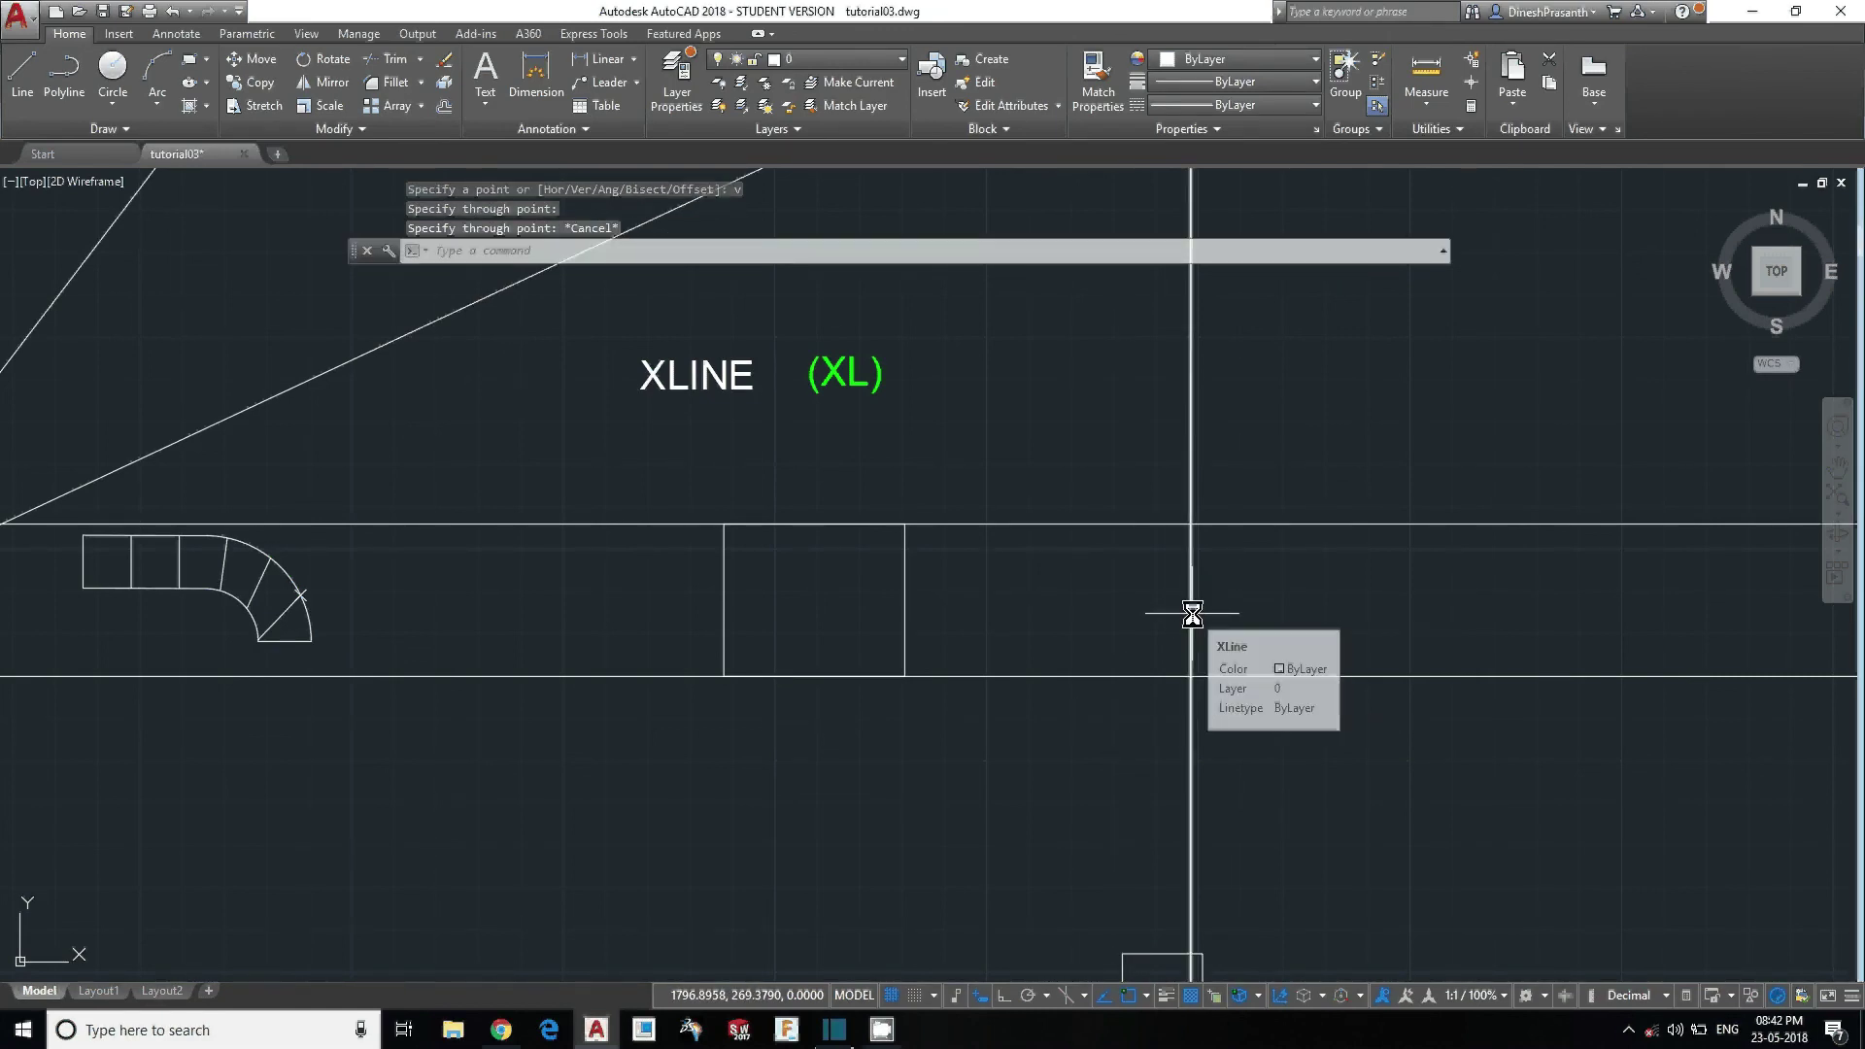
Create a parallel construction line with XLINE's Offset option, 25 units to the left of the vertical construction line beside the rectangle.
key("Escape")
type("XL")
key("Return")
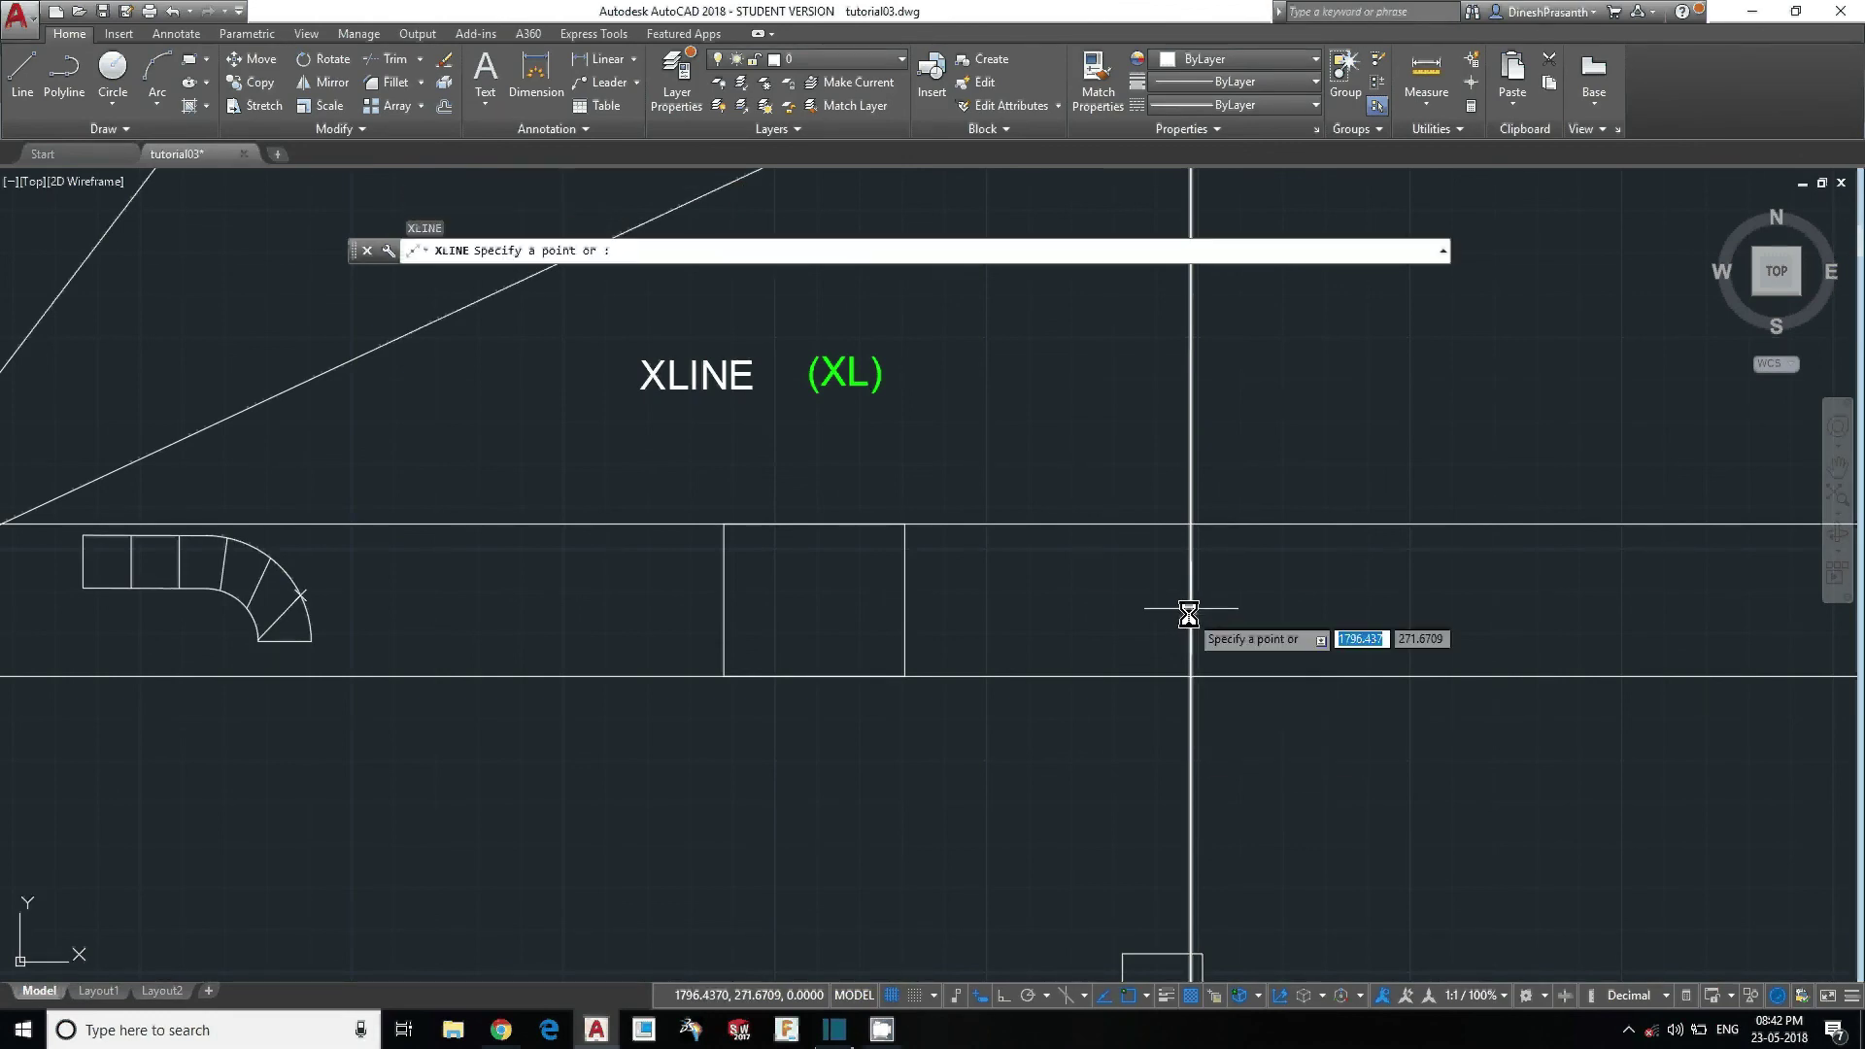
type("o")
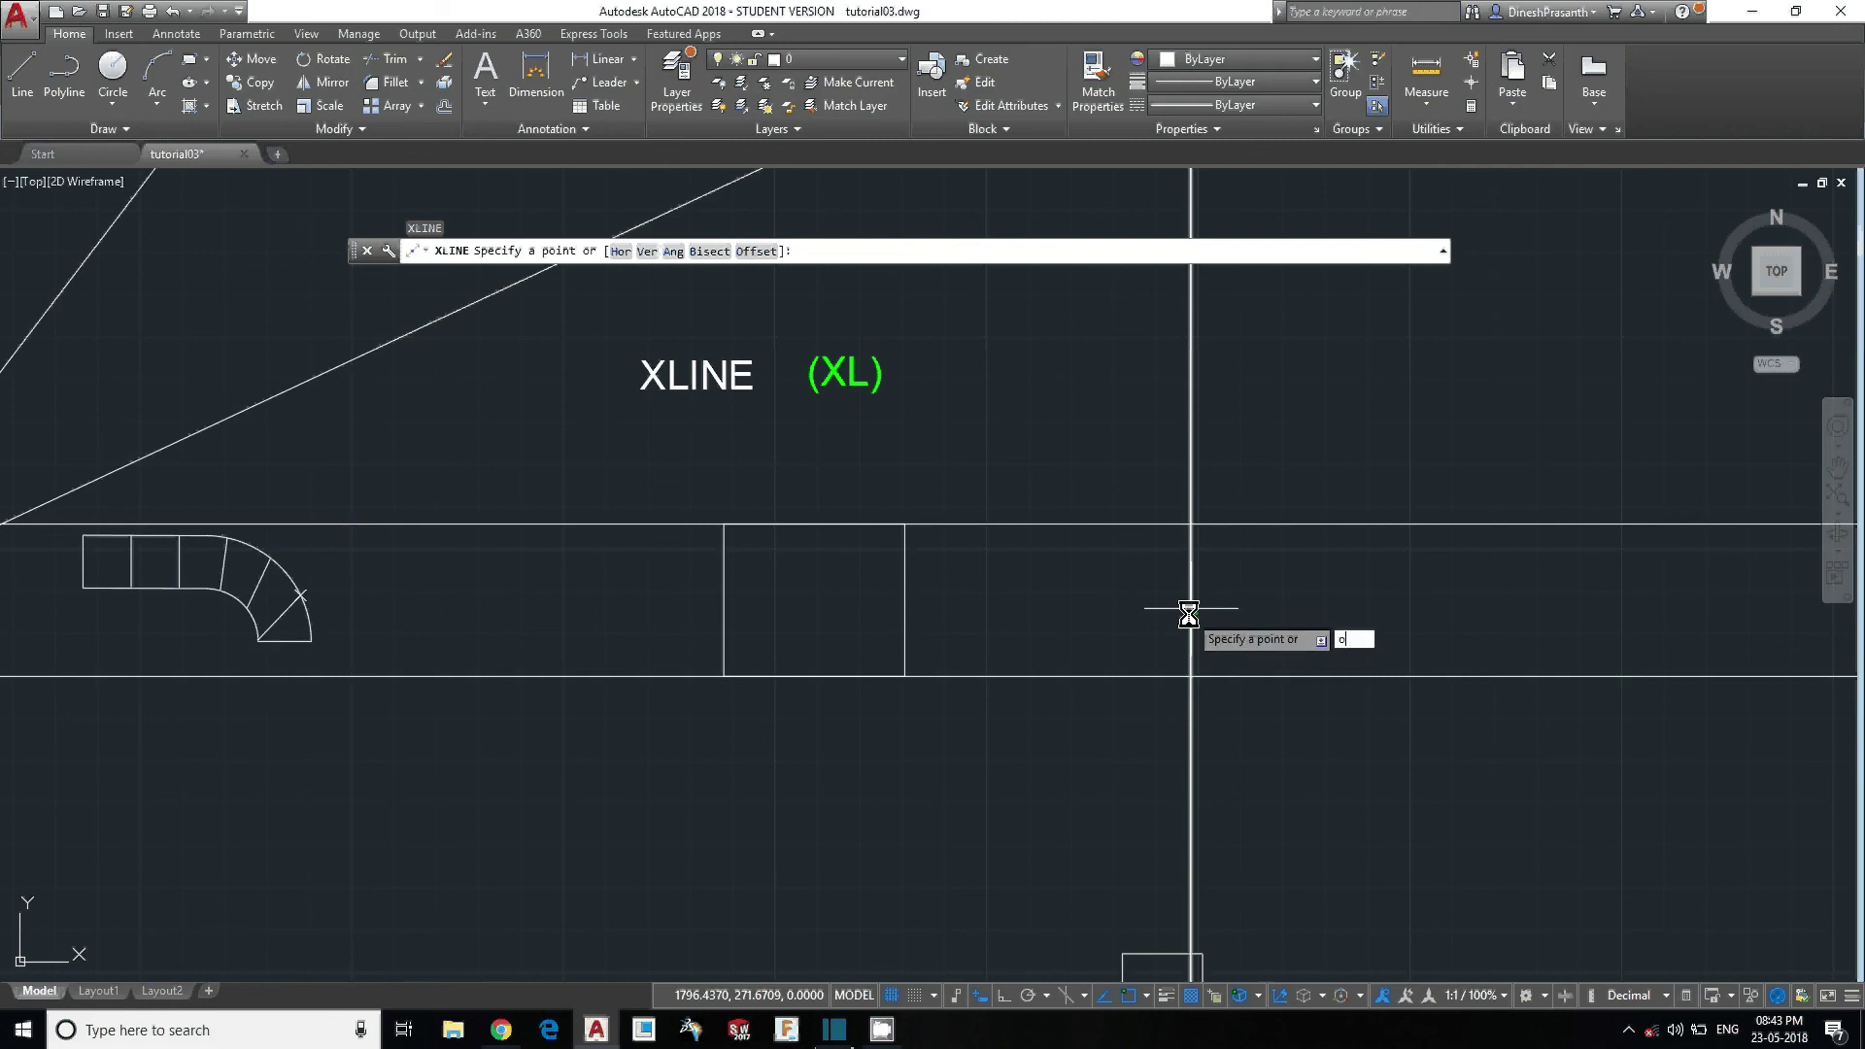
key("Return")
type("25")
key("Return")
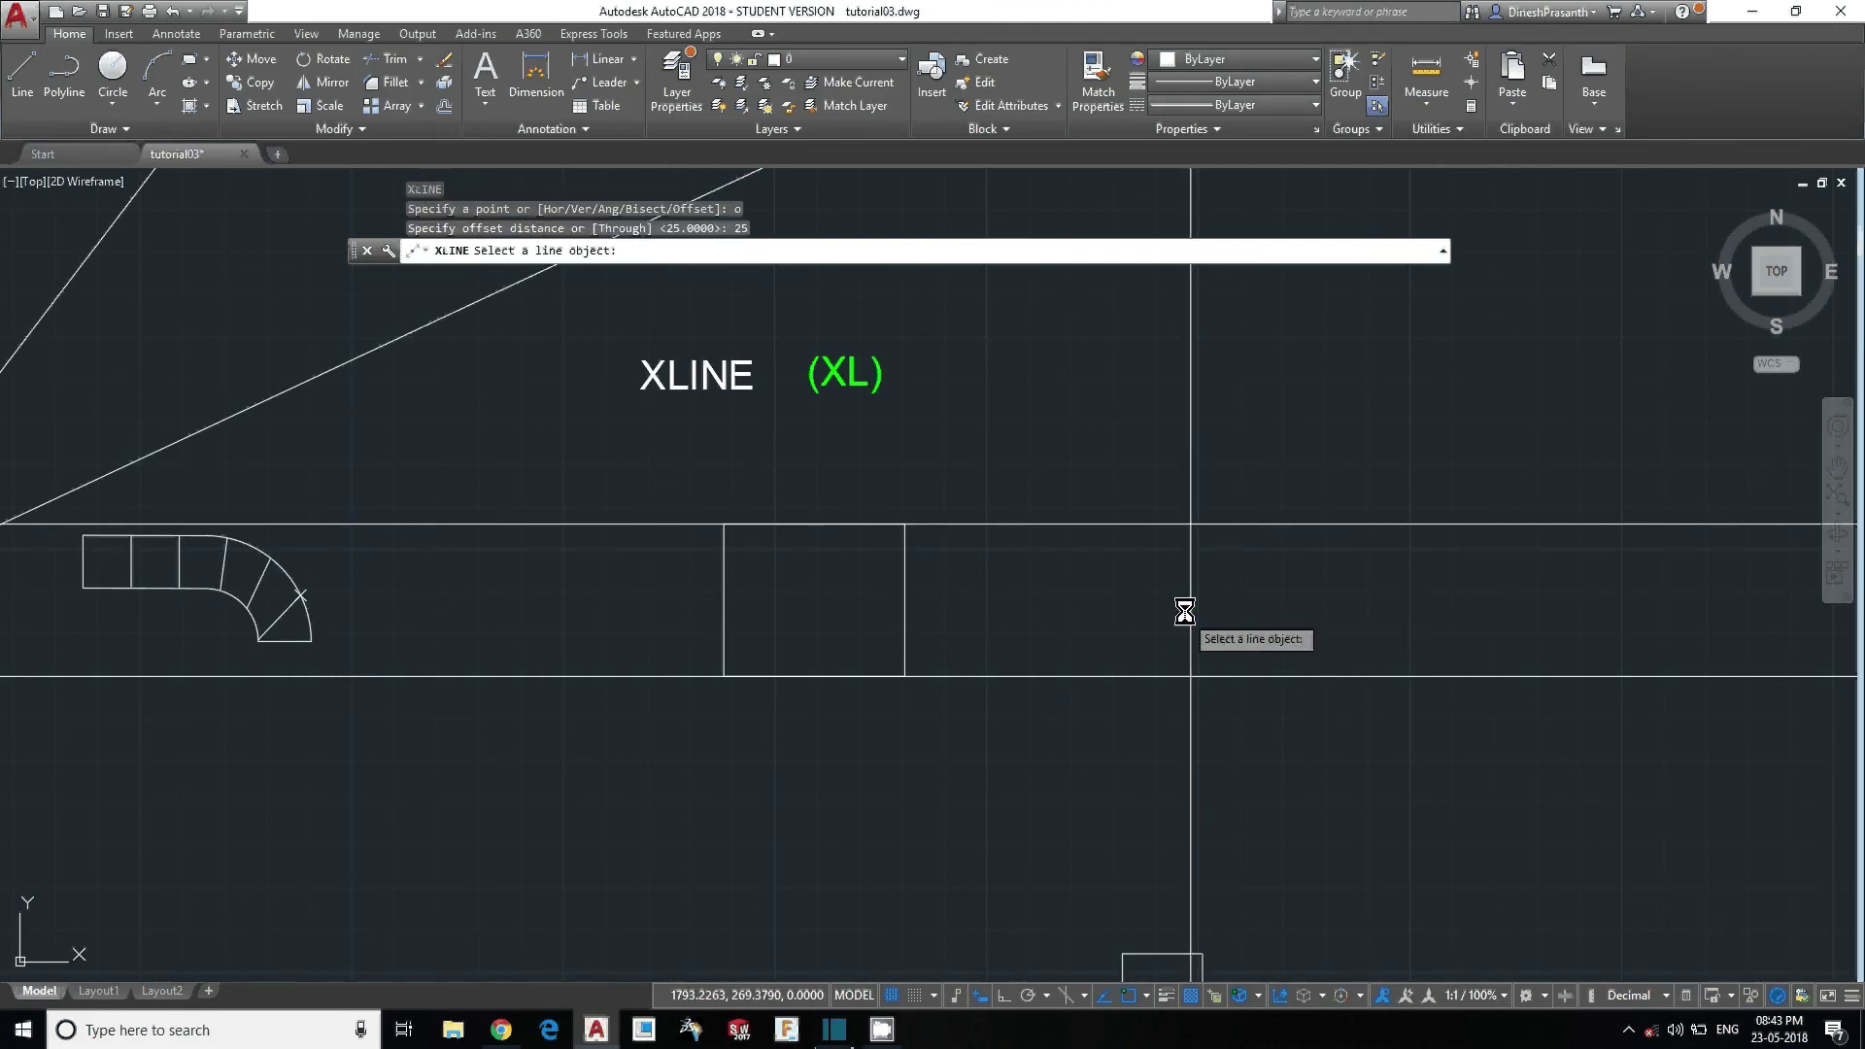
left_click(1189, 583)
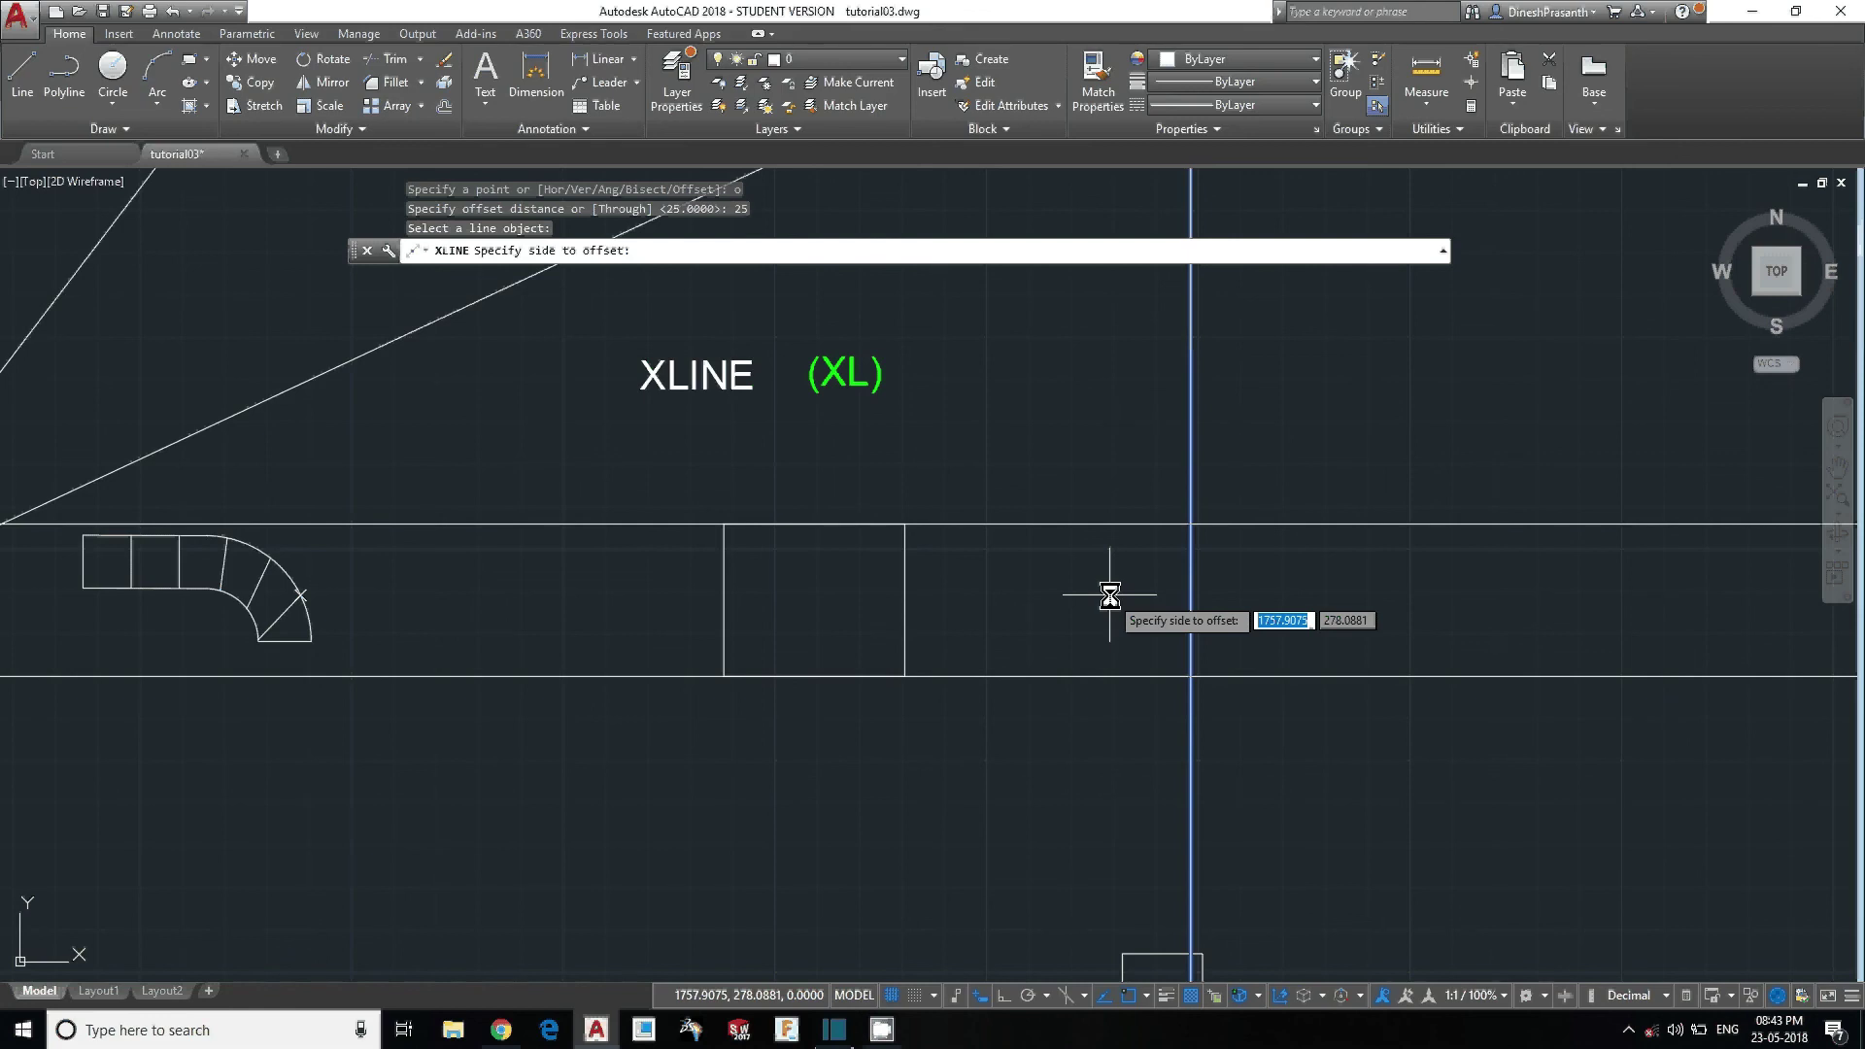
left_click(1110, 594)
key("Escape")
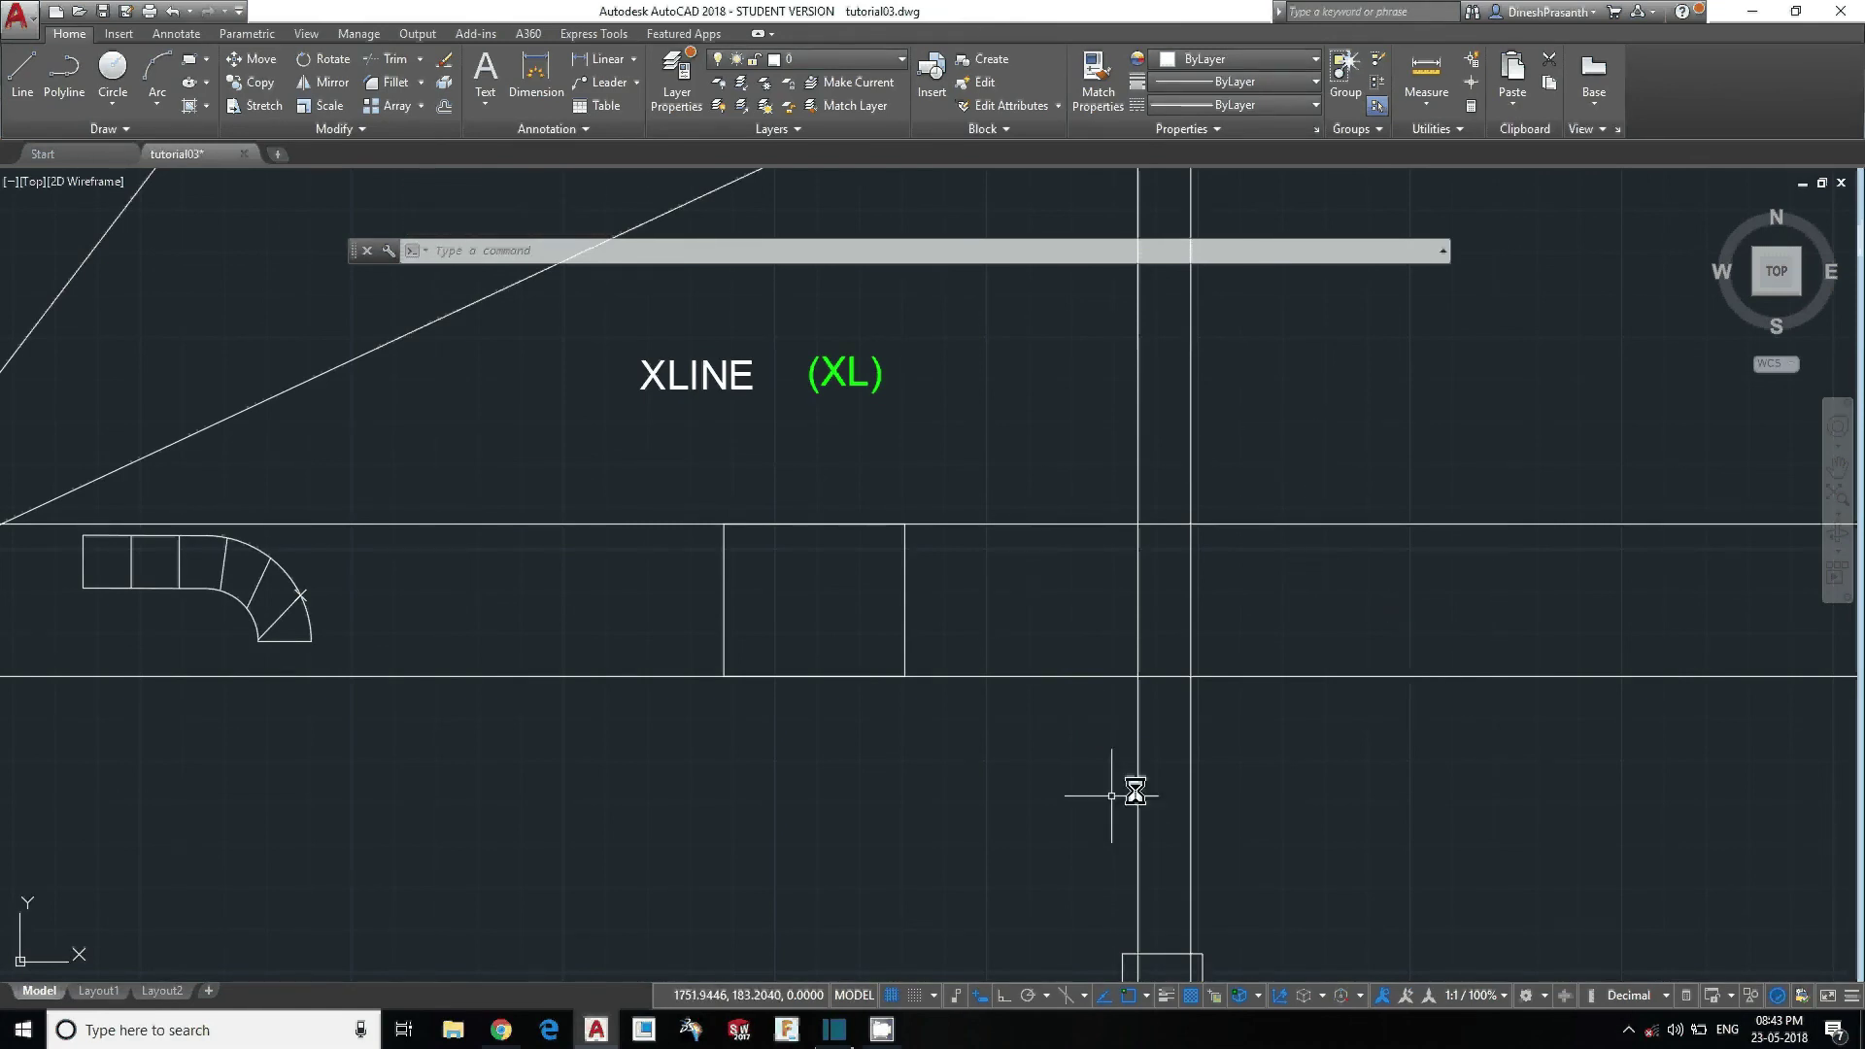
scroll(1224, 680, "down", 4)
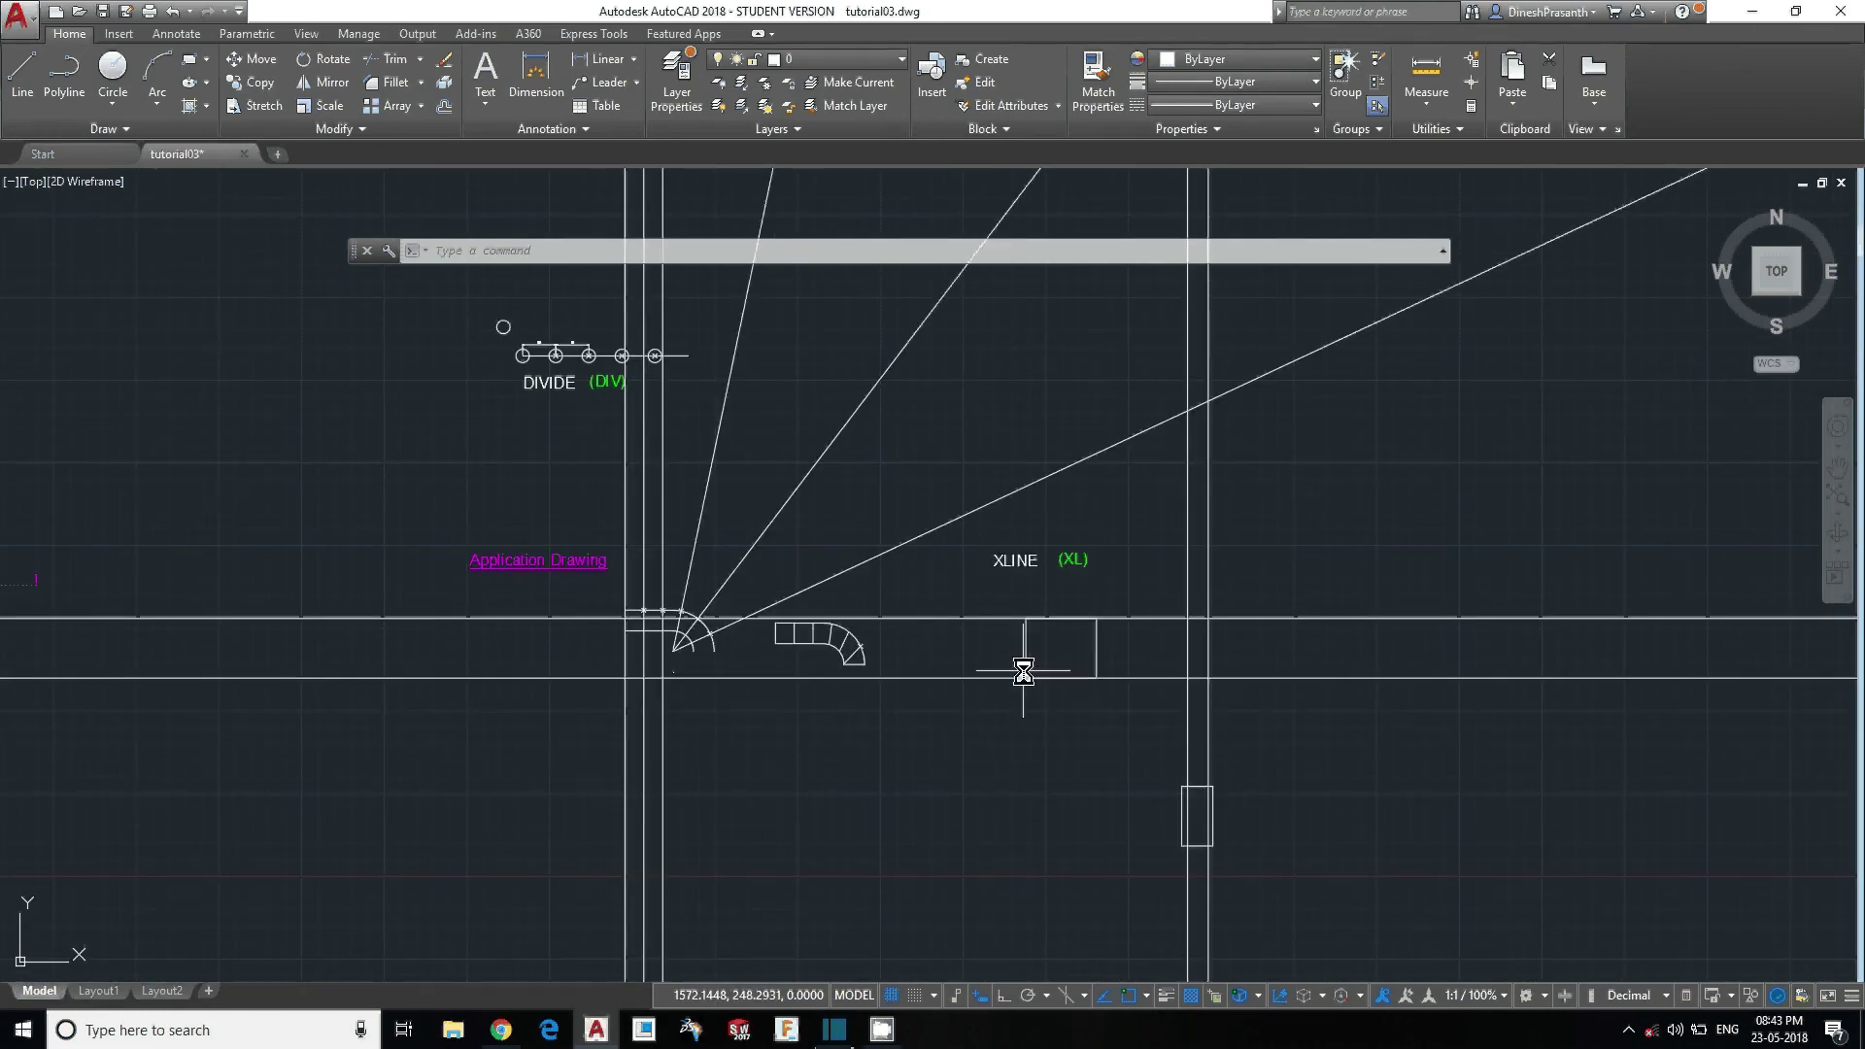